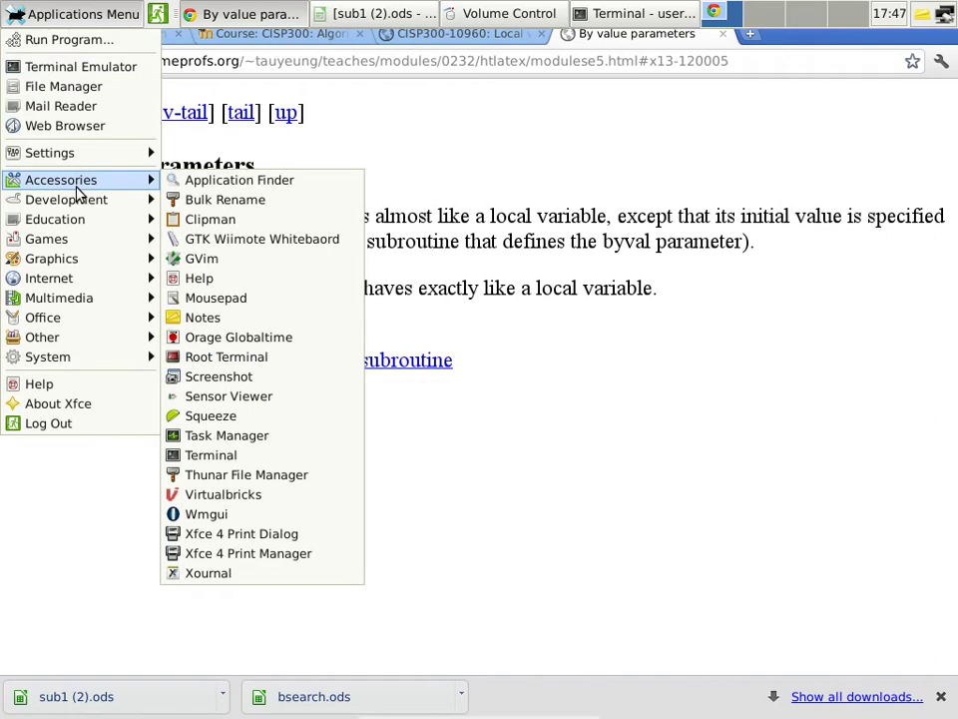
Step: Open a blank LibreOffice Calc spreadsheet and move its window flush against the screen's corner
mouse_move(85, 283)
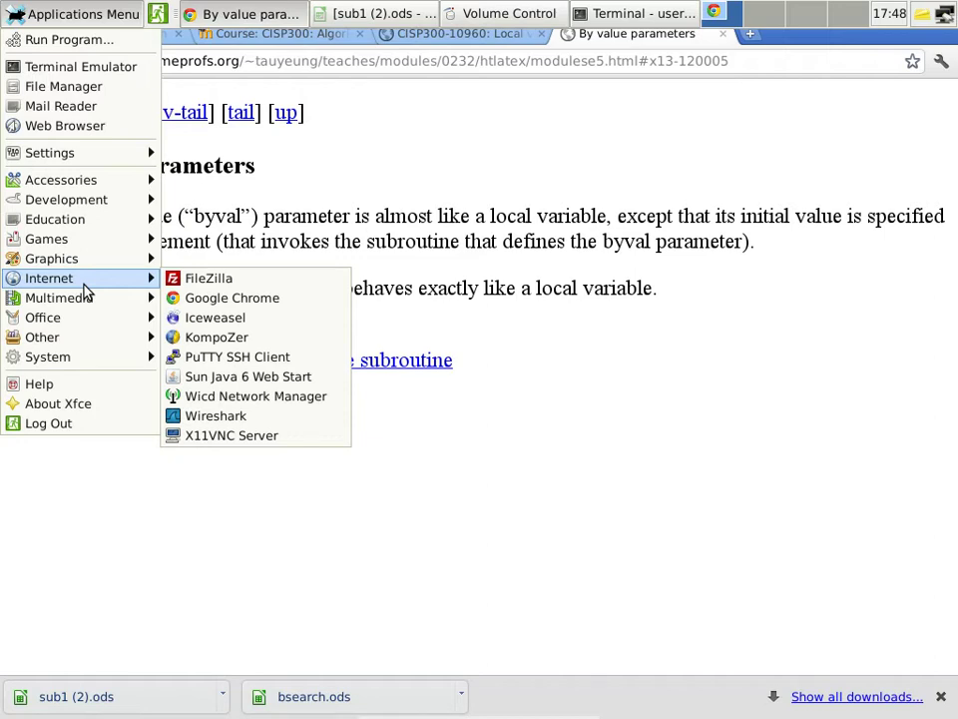
mouse_move(58, 244)
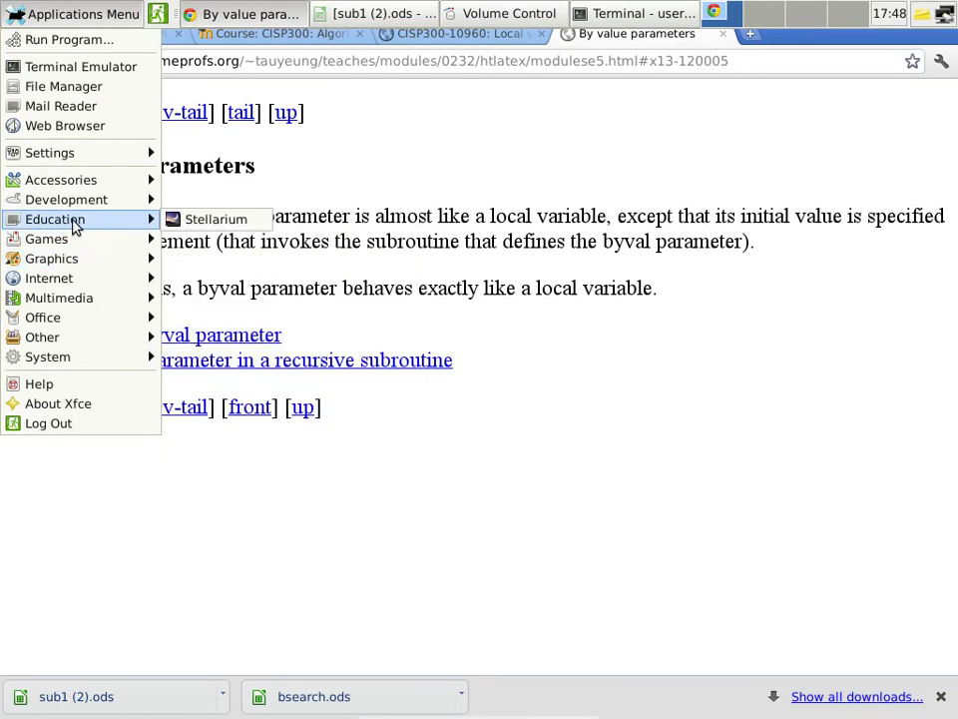
mouse_move(83, 207)
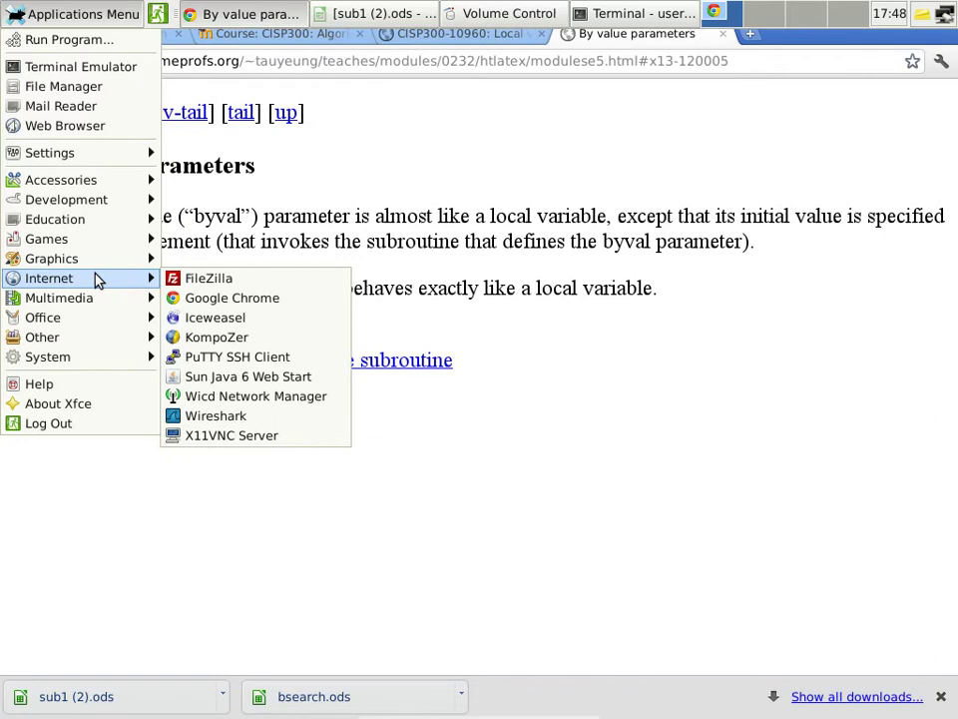
mouse_move(99, 326)
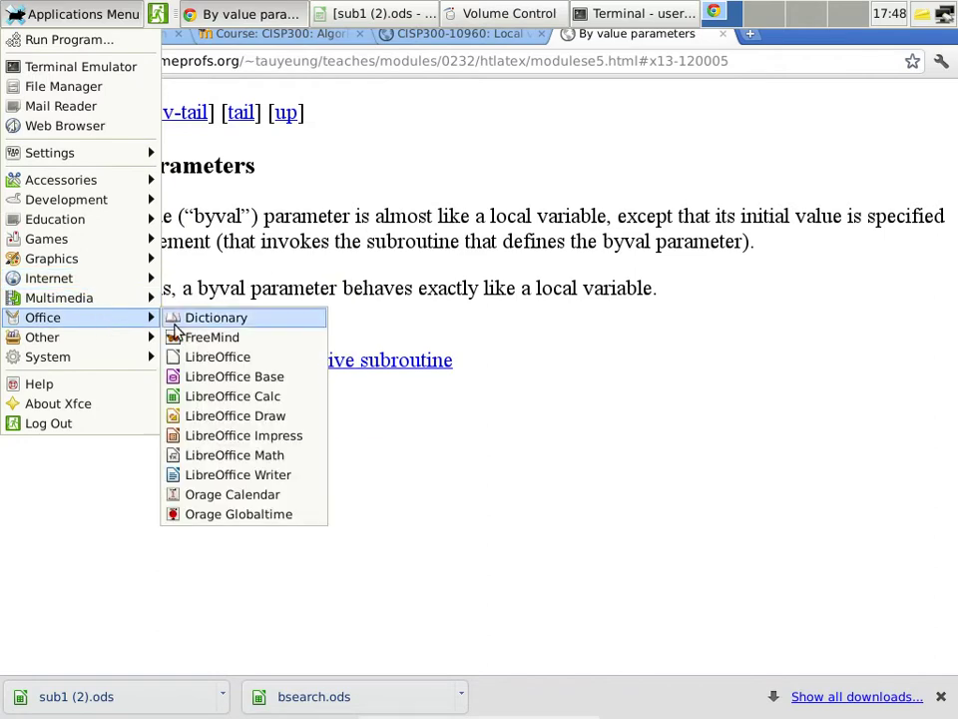
left_click(200, 396)
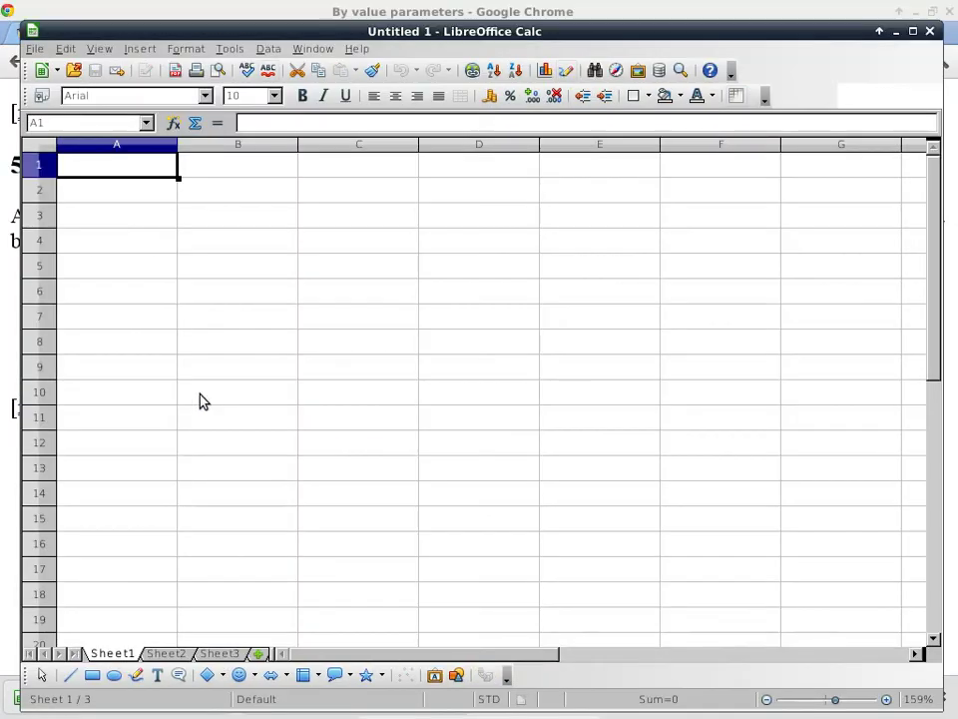
left_click_drag(286, 30, 267, 10)
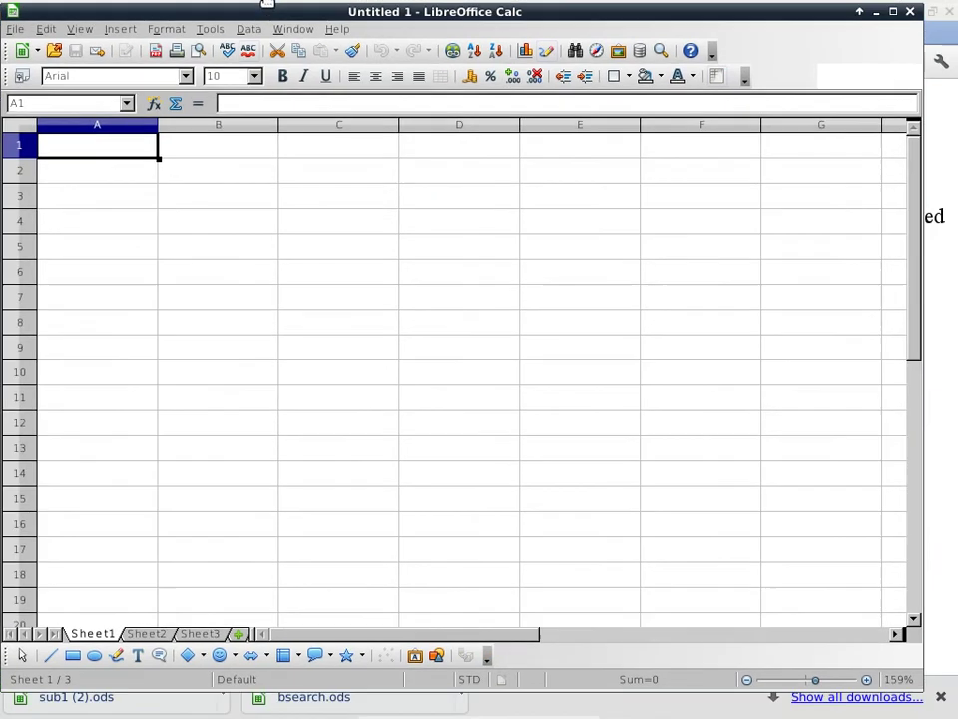
Step: Enter the subroutine header "define sub add" in cell B1
left_click(197, 152)
type("define sub ")
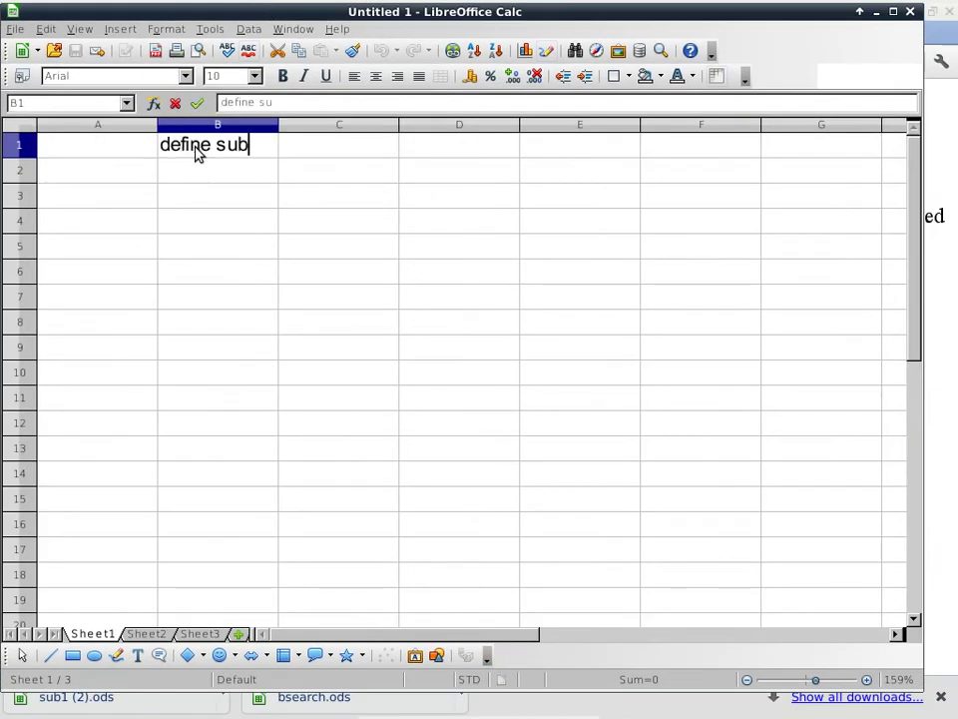
type("add")
key("Return")
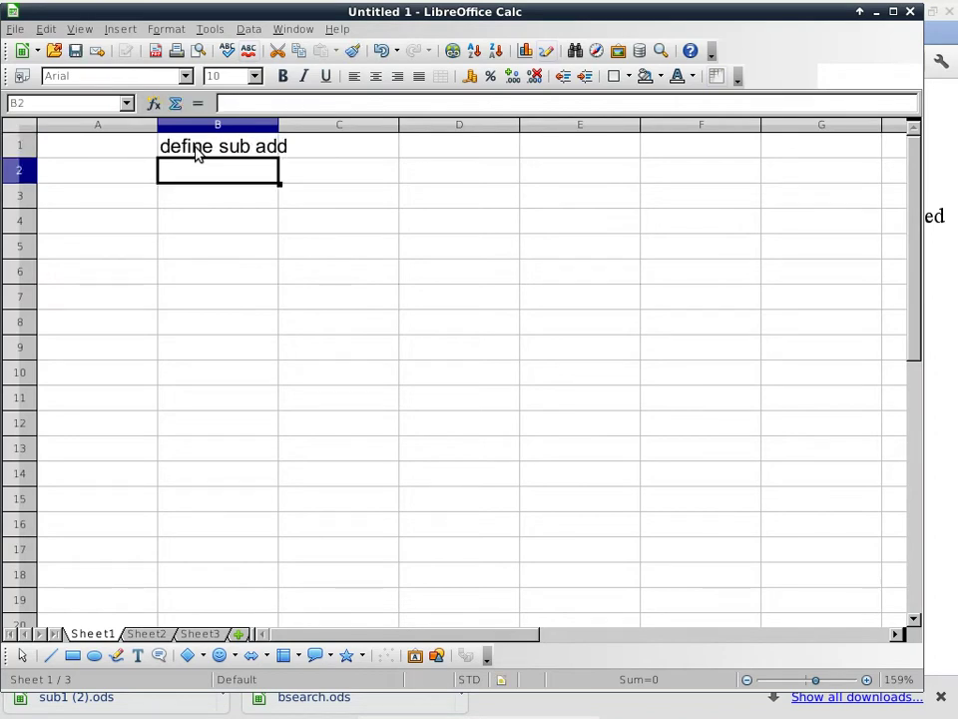
Step: Declare the by-value parameters by entering "byval x" in B2 and "byval y" in B3
type("by val")
key("BackSpace")
key("BackSpace")
key("BackSpace")
key("BackSpace")
type("val")
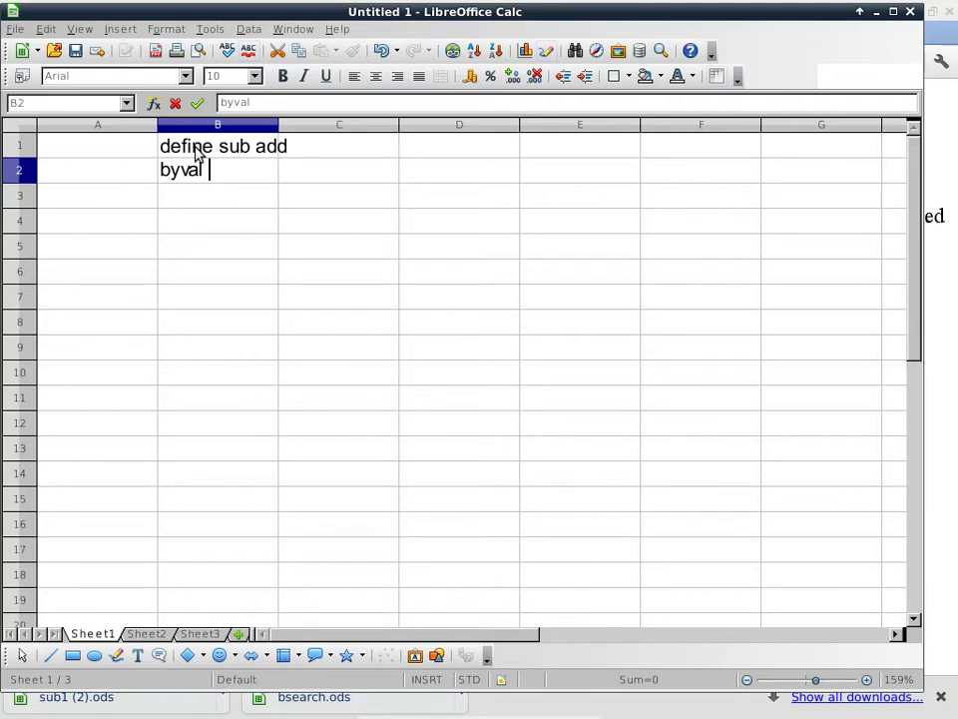
type("x")
key("Return")
type("byval y")
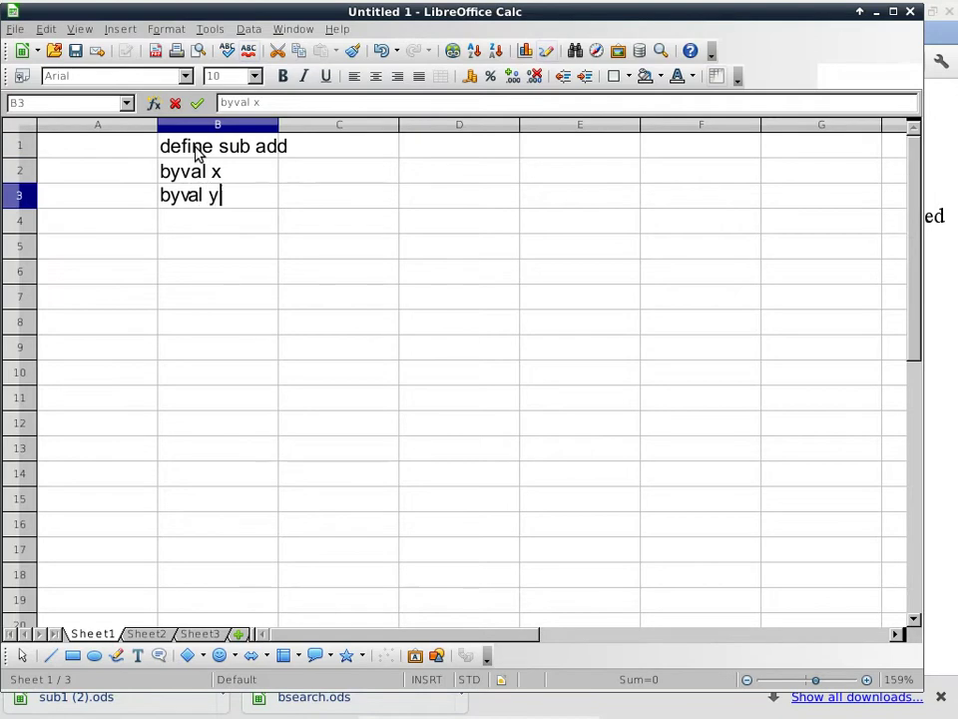
key("Return")
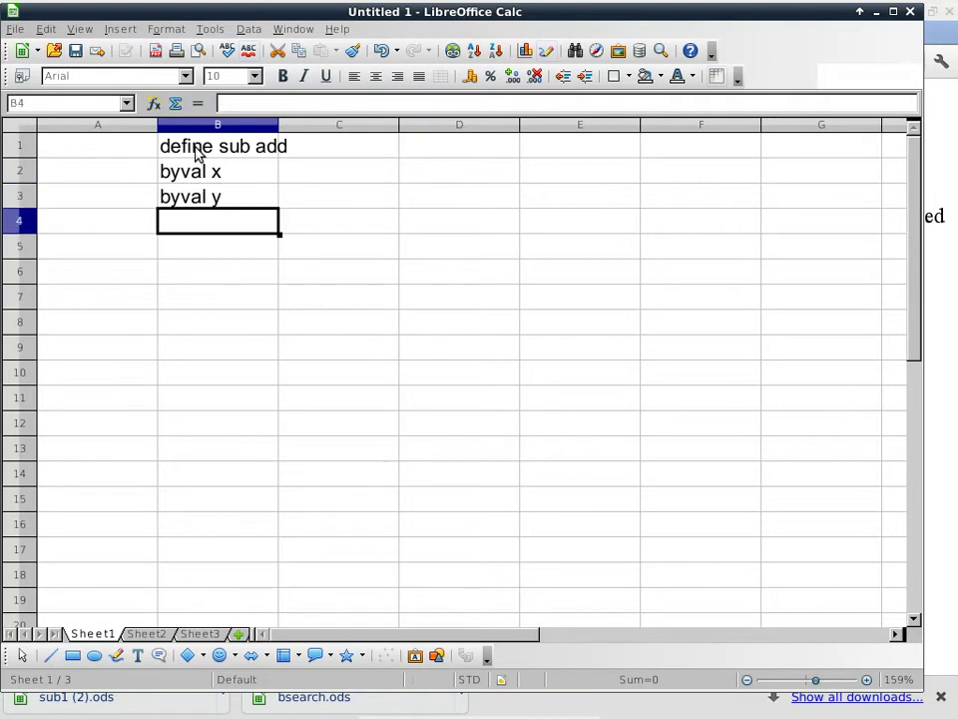
Step: Complete the subroutine with "r ← x + y" in B4 and "end define sub" in B5, and indent B2:B4 one level
type("r <- ")
type("x + y")
key("Return")
type("end define sub")
key("Return")
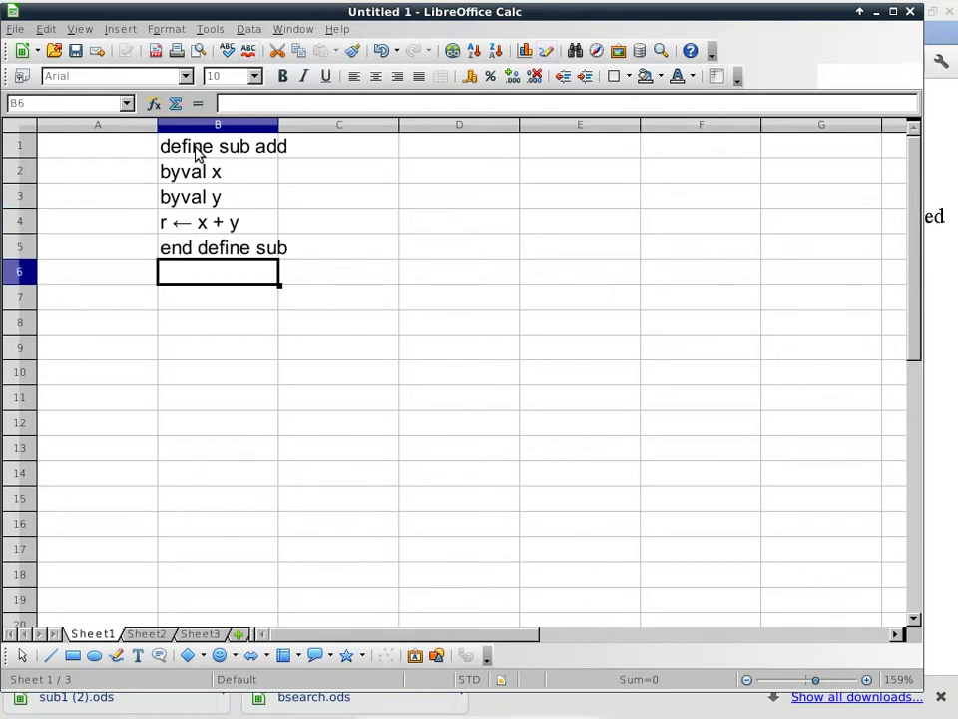
left_click_drag(180, 178, 186, 229)
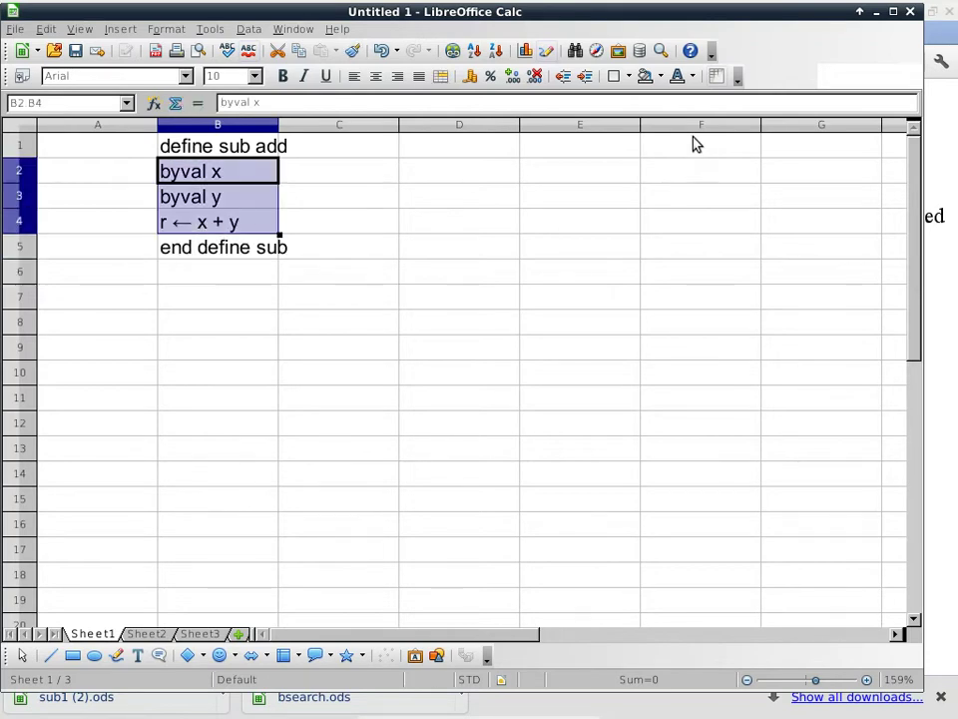
left_click(584, 76)
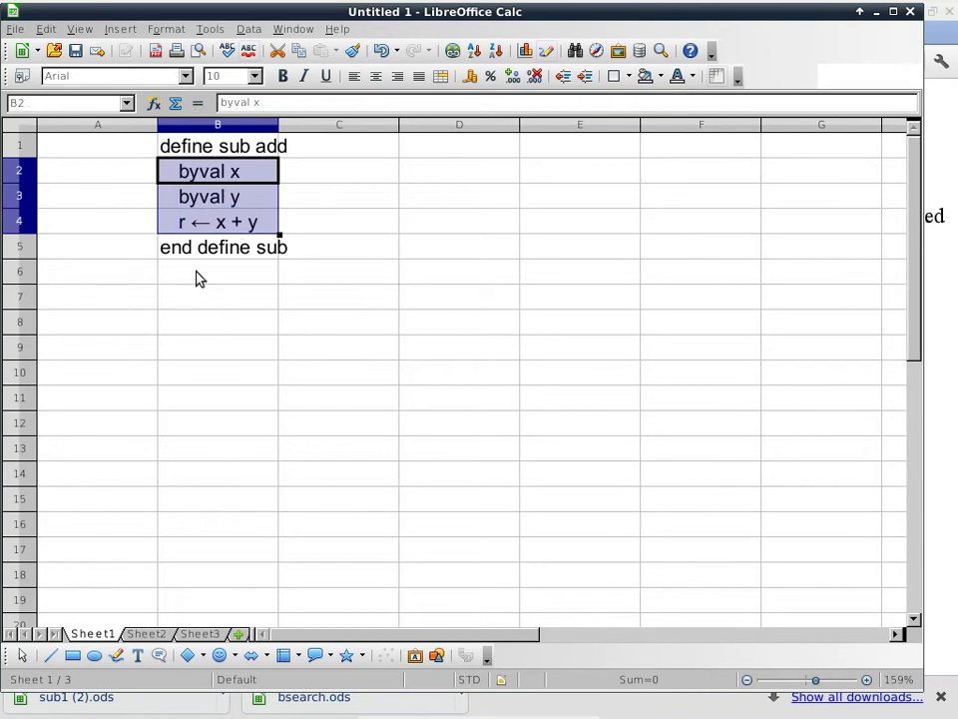
left_click(196, 277)
type("d")
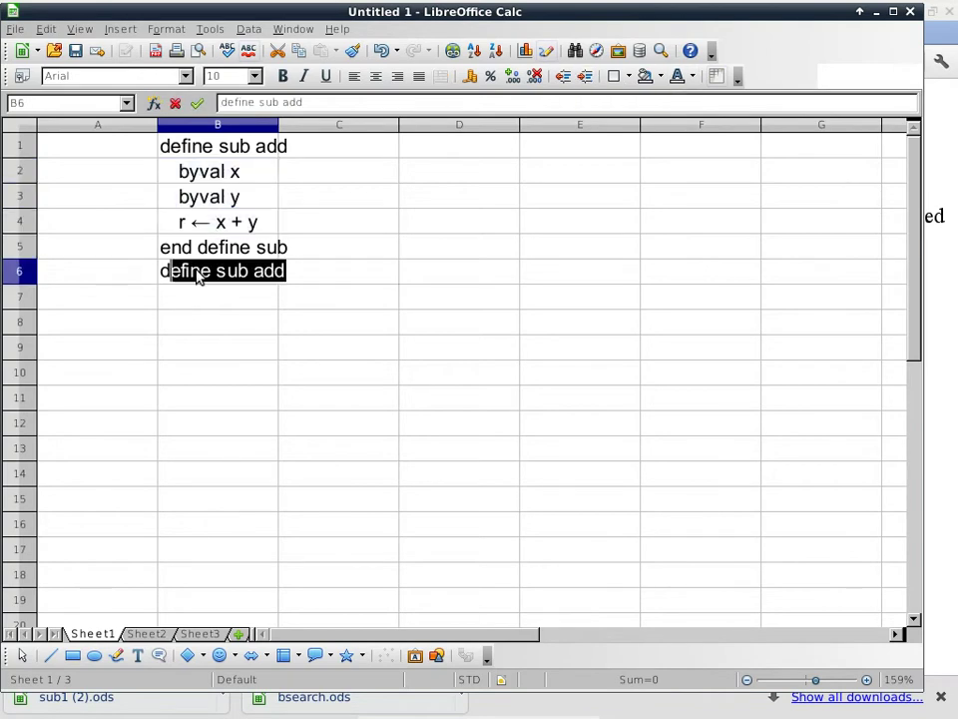
key("BackSpace")
key("BackSpace")
key("BackSpace")
key("BackSpace")
key("BackSpace")
key("BackSpace")
key("BackSpace")
key("BackSpace")
key("BackSpace")
key("BackSpace")
key("BackSpace")
key("BackSpace")
key("BackSpace")
key("BackSpace")
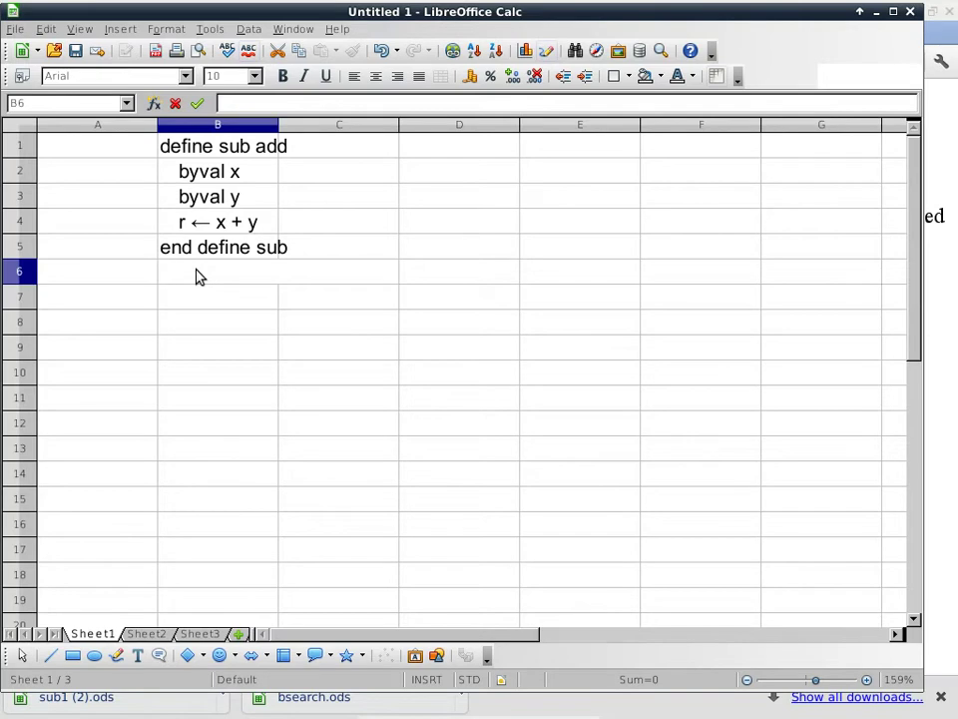
Step: Enter the subroutine call "invoke add 2 → x, 7 → y" in cell B6
type("invoke add")
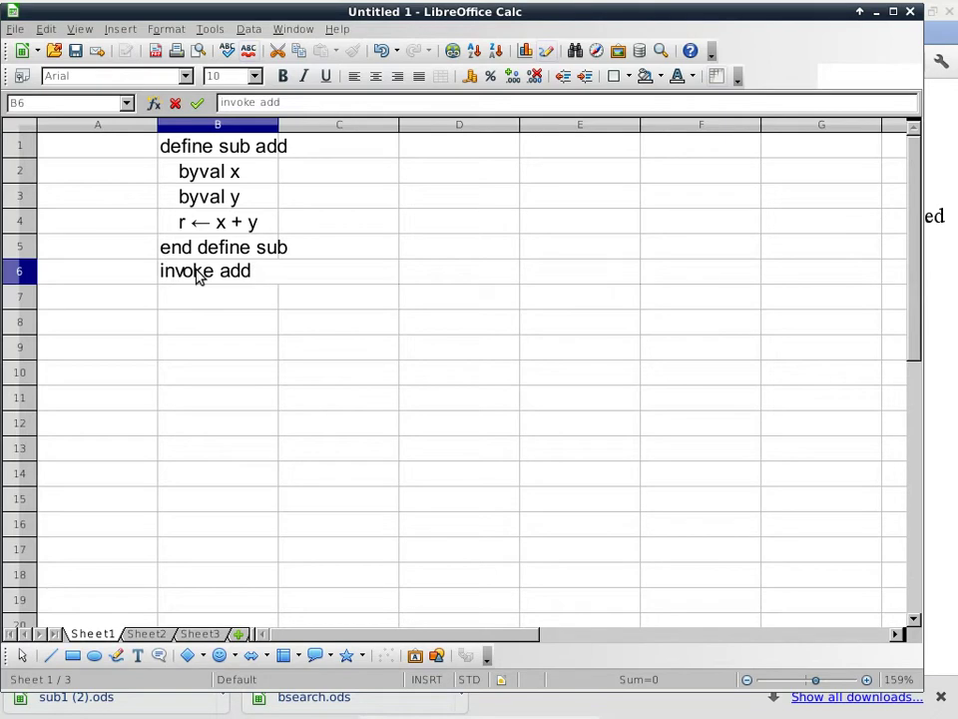
type("2 -")
type("> x")
type(",")
type(" 7")
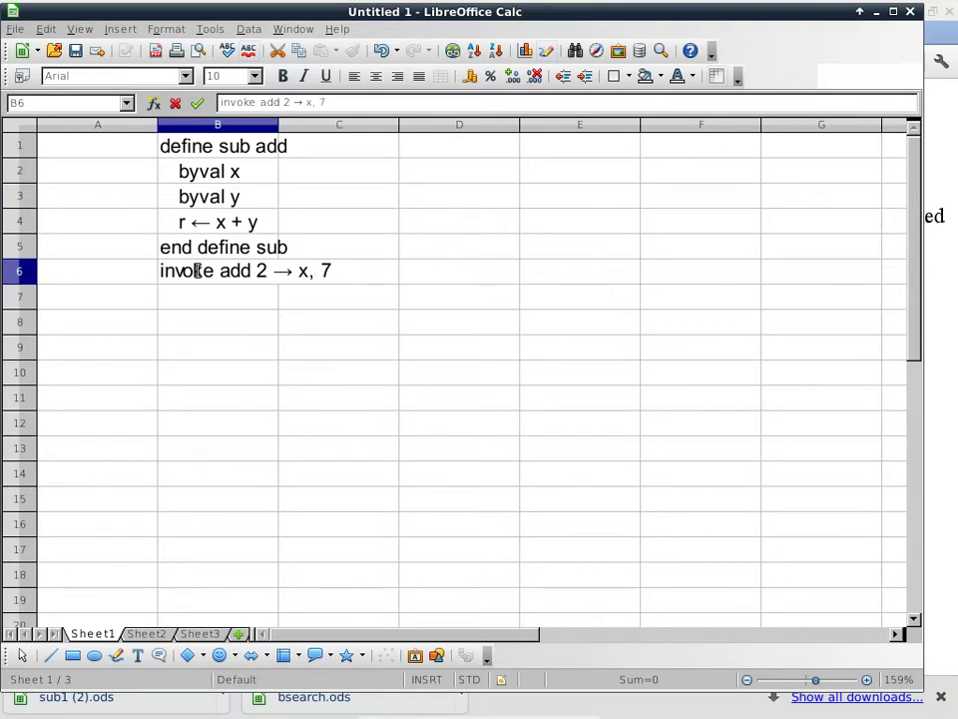
type(" -> y")
key("Return")
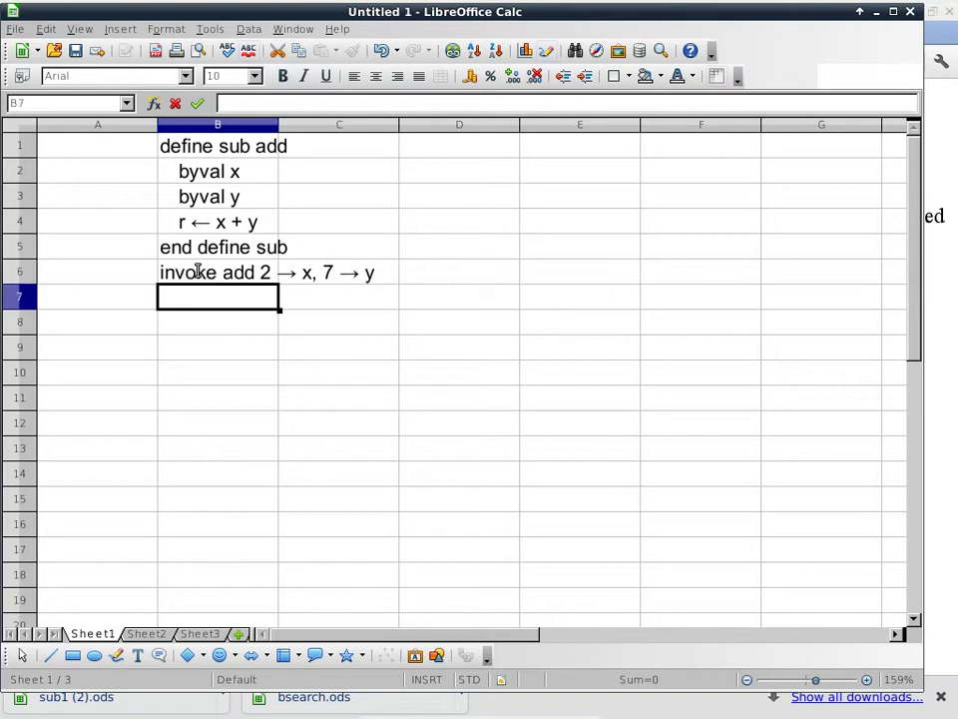
Step: Number the code lines 1 through 6 in cells A1:A6 by entering 1 and filling the series down
left_click(100, 150)
type("1")
key("Return")
left_click(103, 152)
left_click_drag(158, 158, 165, 285)
Step: Fit the widths of columns A and B to their contents
left_click(145, 123)
left_click(183, 128, "shift")
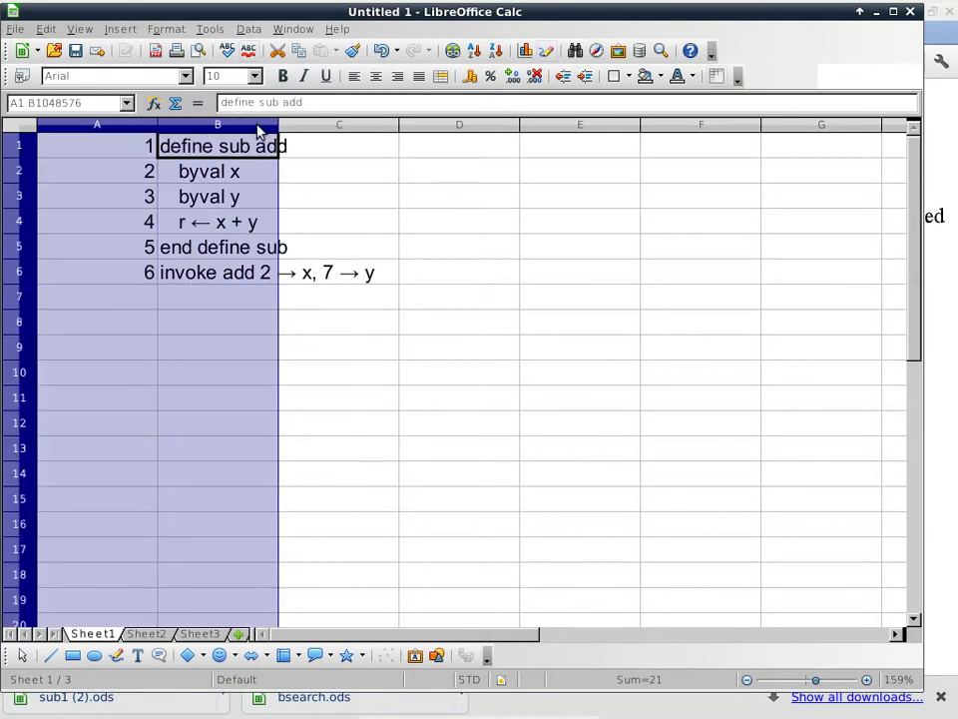
left_click_drag(276, 129, 277, 124)
double_click(277, 124)
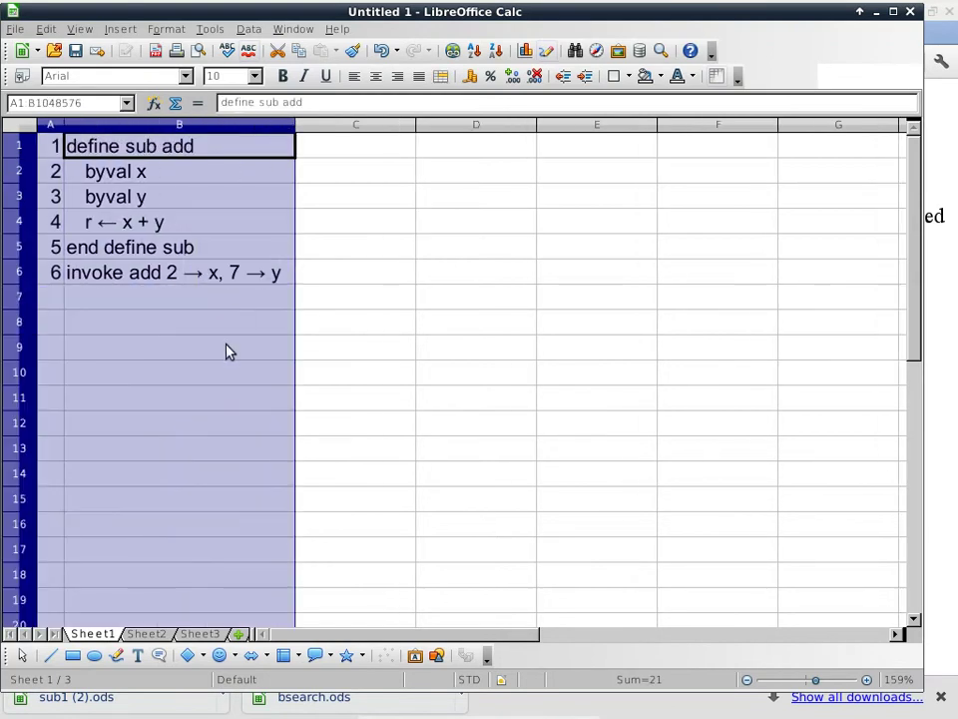
Step: Add a seventh code line with "print r" in B7 and the line number 7 in A7
left_click(211, 303)
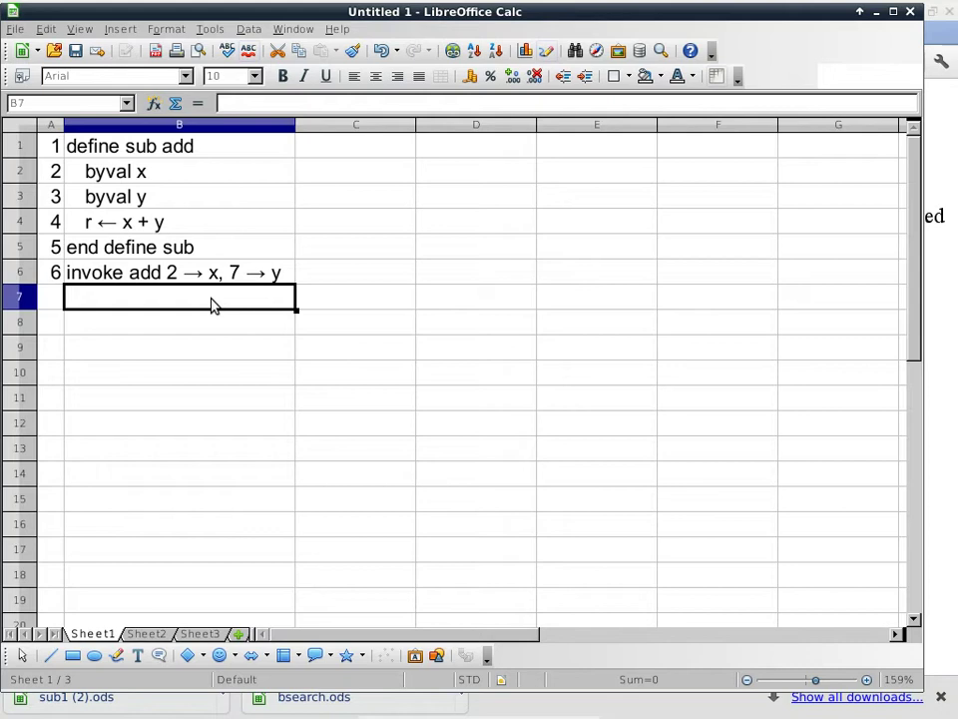
type("print r")
key("Return")
key("Up")
key("Left")
type("7")
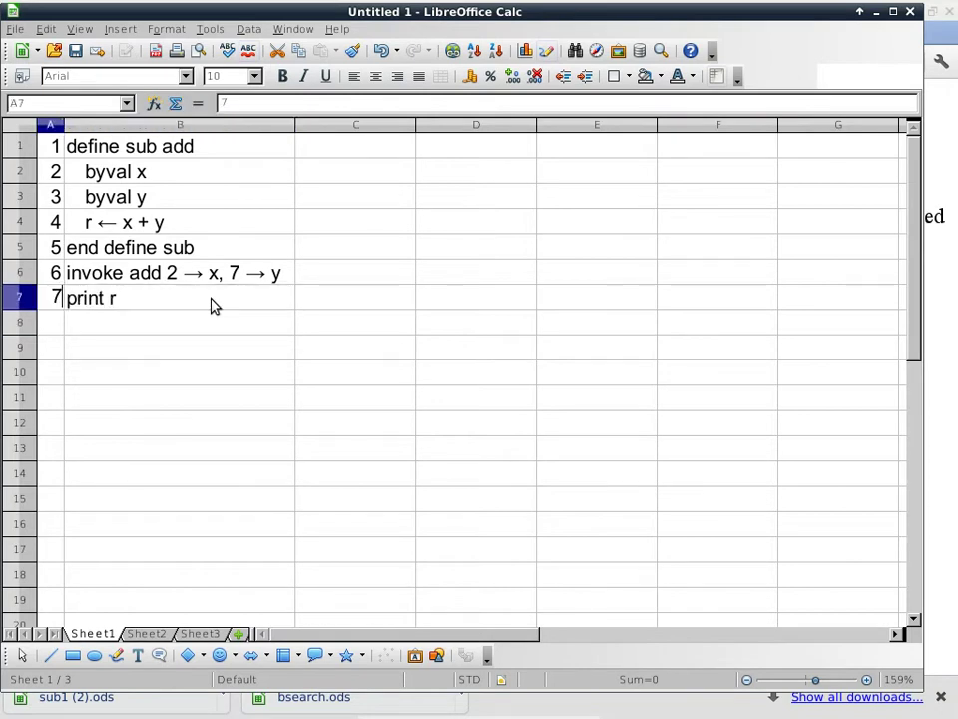
key("Tab")
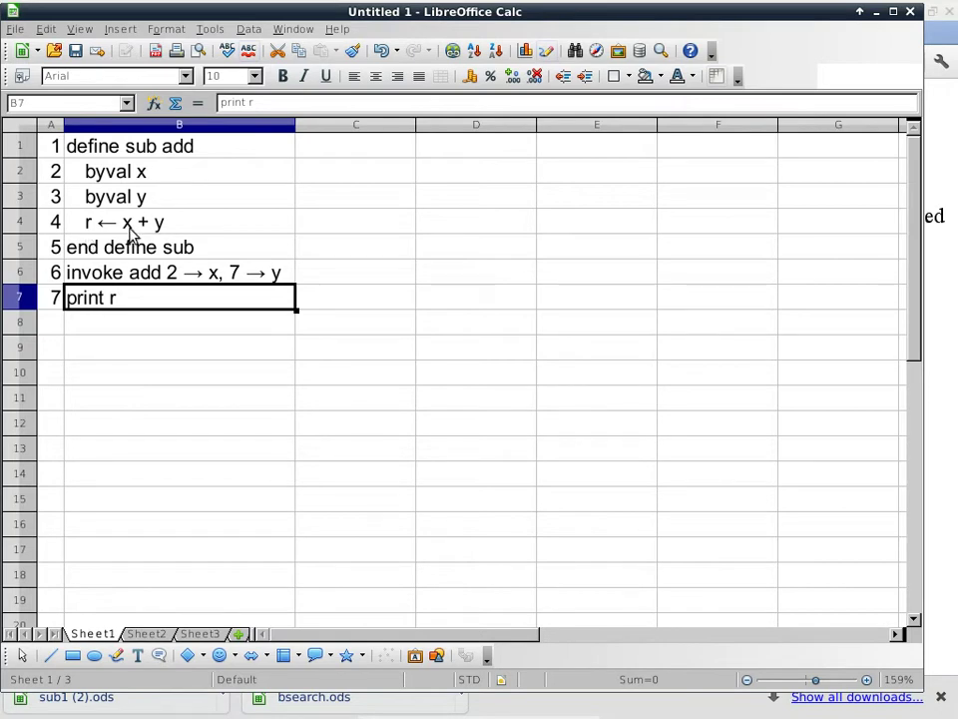
left_click(132, 226)
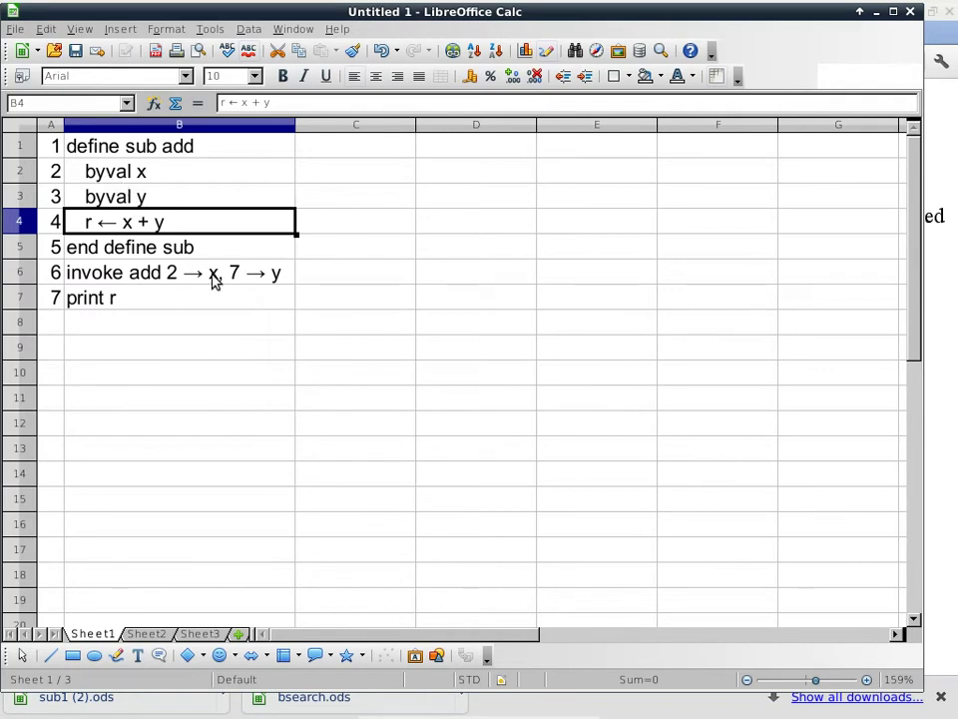
left_click(72, 273)
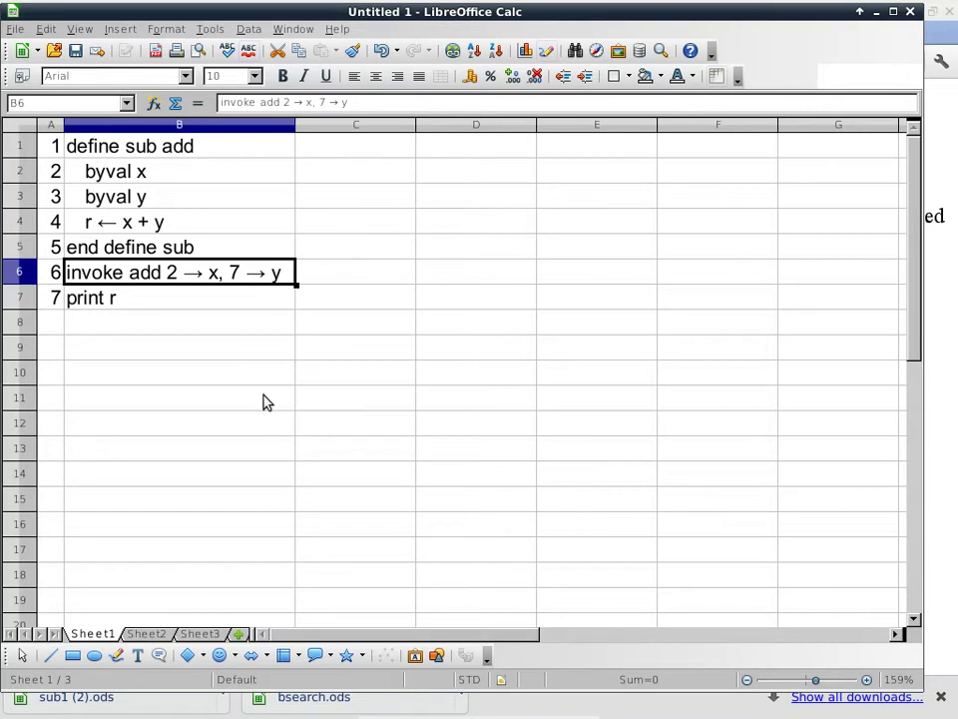
Step: Open a second window of this spreadsheet, make it narrower, and place it beside the code columns
left_click(302, 31)
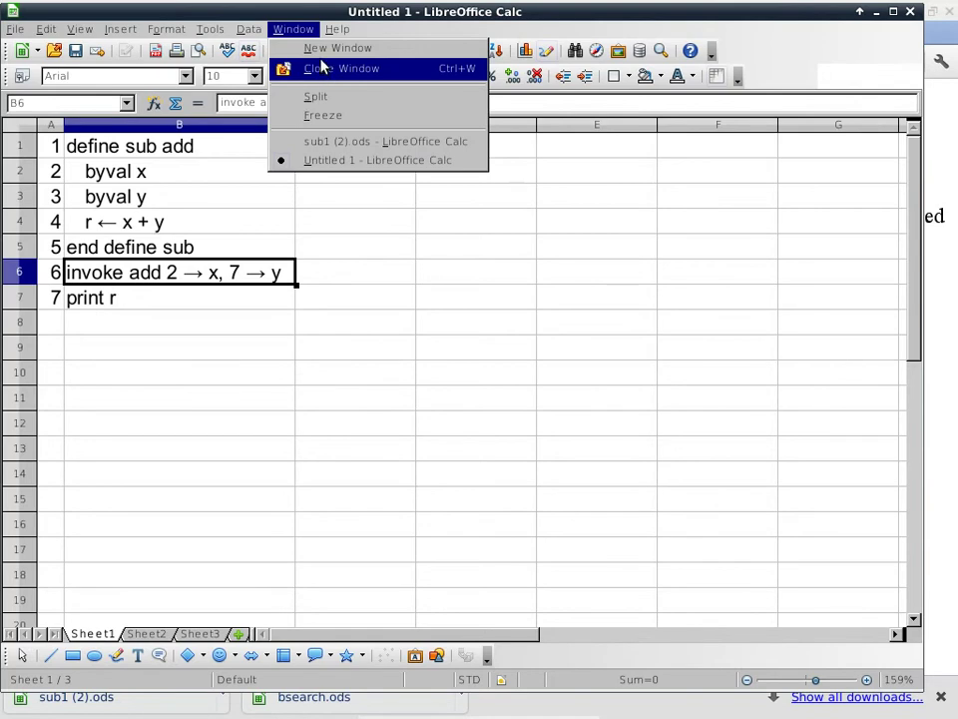
left_click(320, 47)
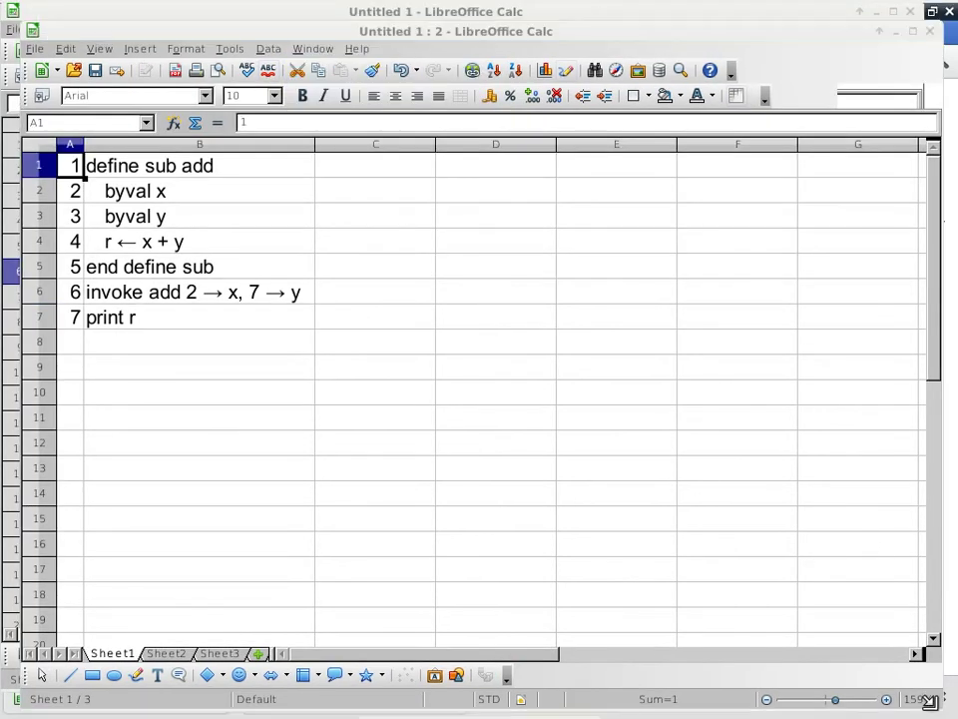
left_click_drag(942, 715, 606, 675)
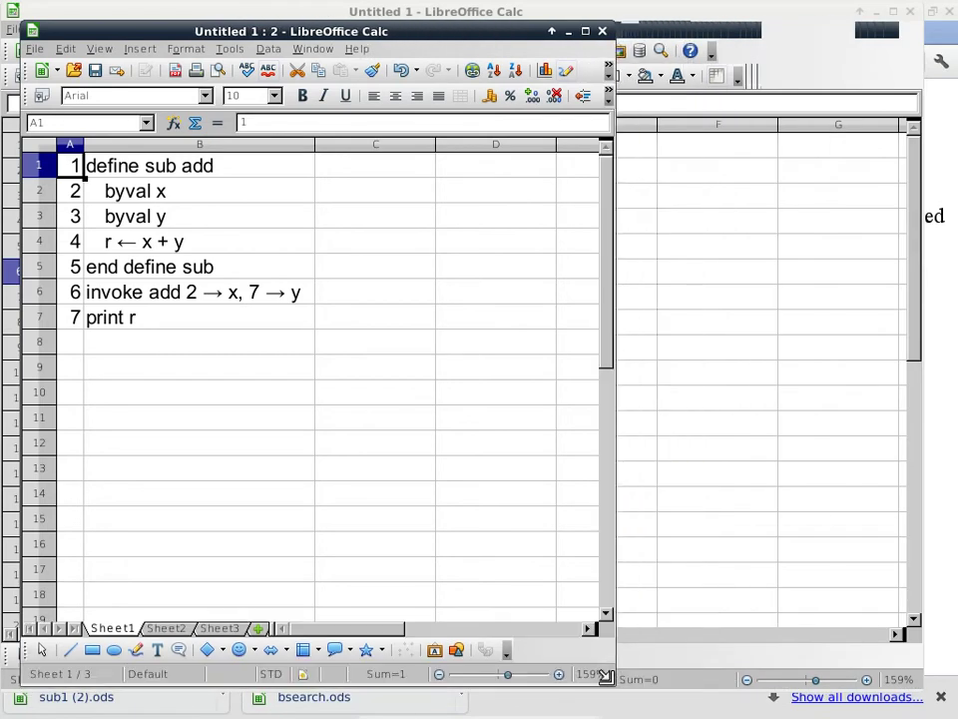
left_click_drag(251, 31, 527, 11)
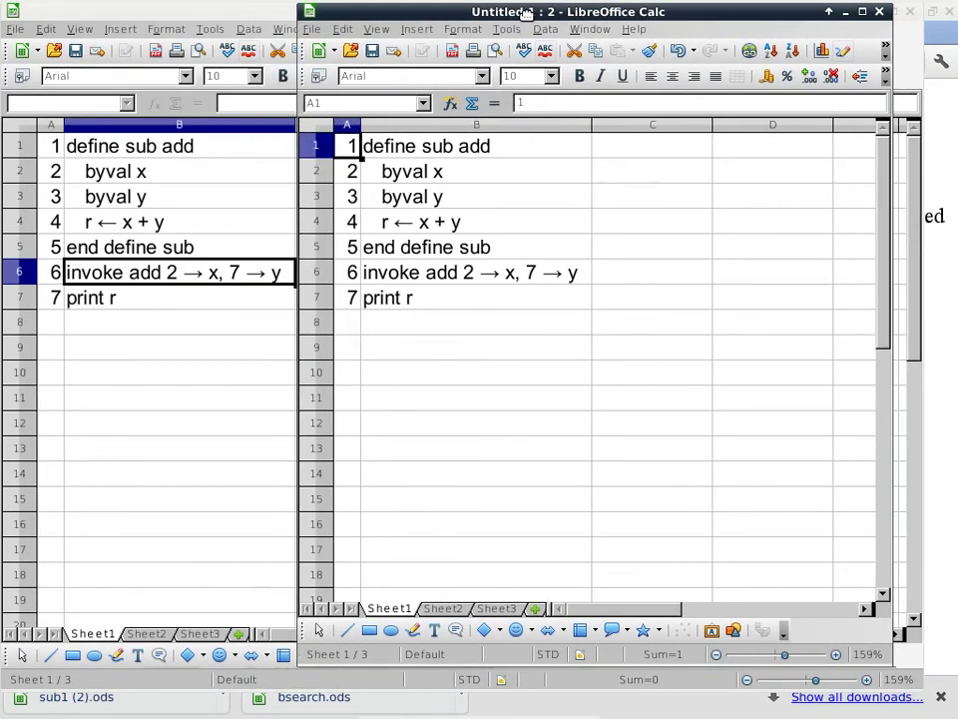
Step: On Sheet2 in the second window, enter the trace table headings "line#" in A1 and "r" in B1
left_click(441, 609)
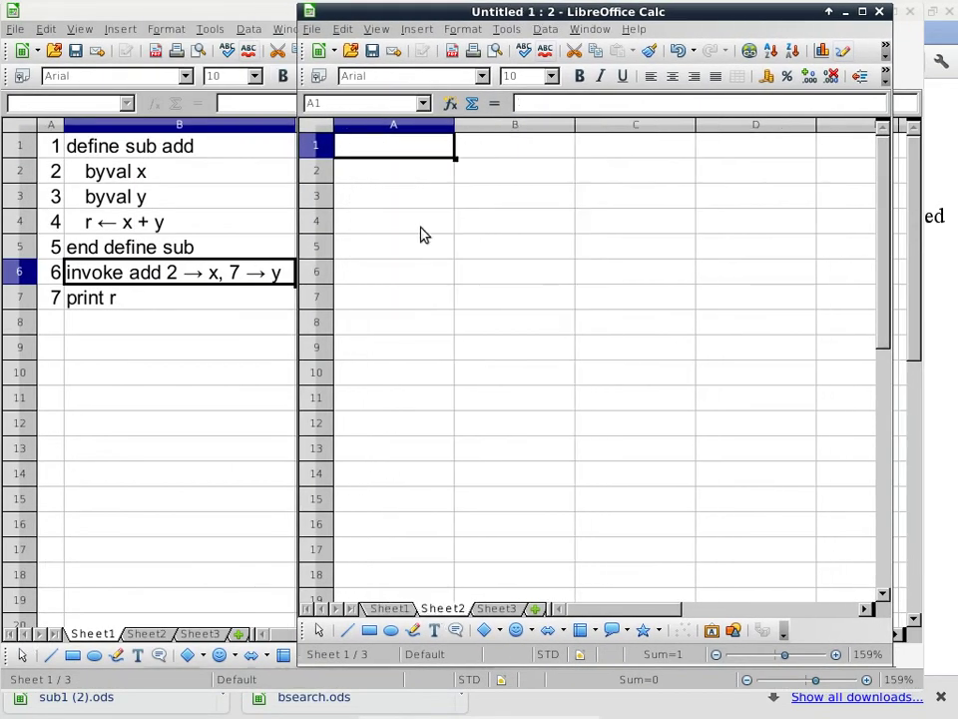
double_click(423, 148)
type("line#")
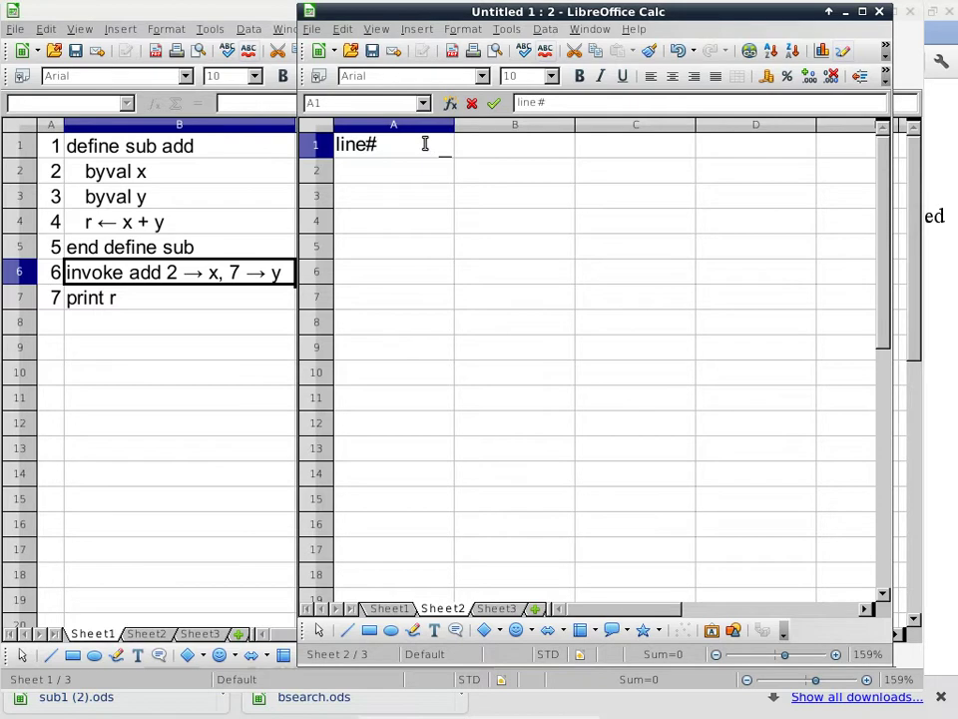
key("Tab")
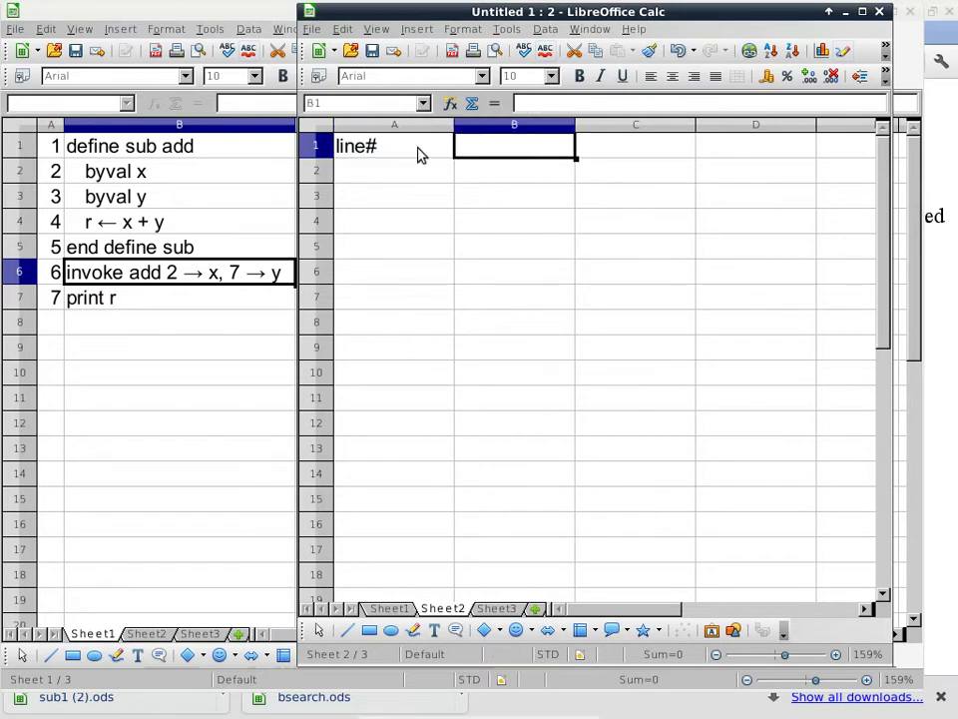
type("r")
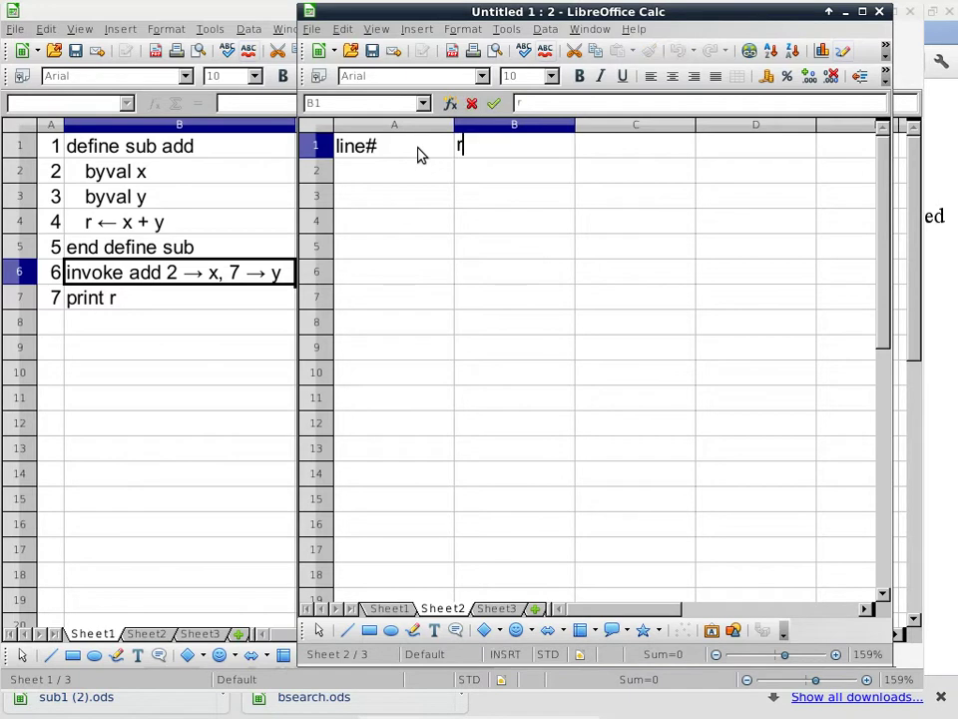
key("Tab")
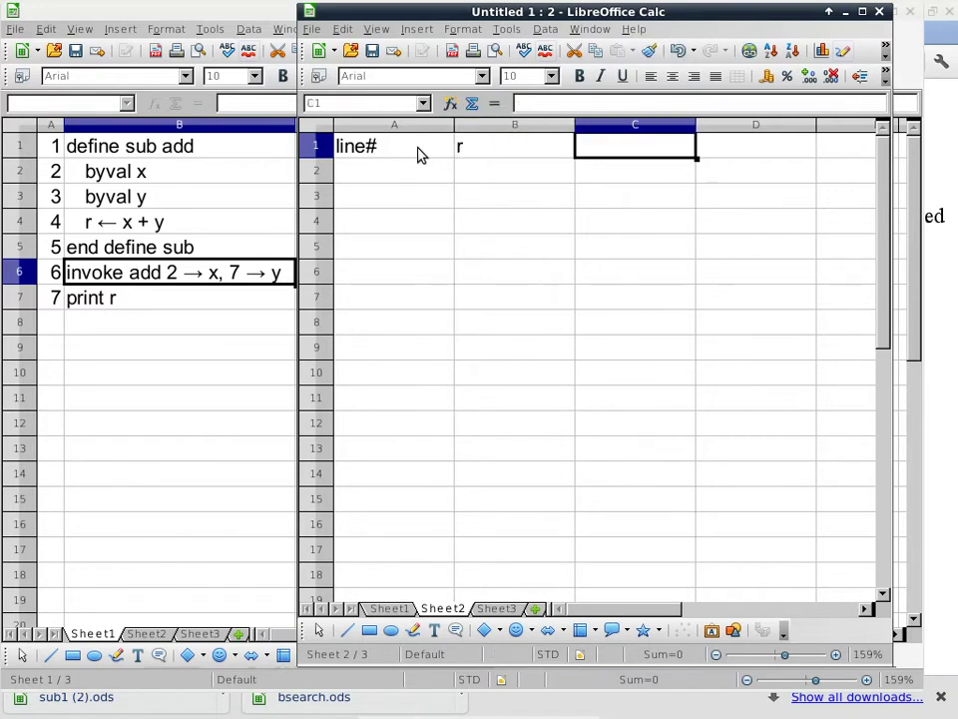
Step: Enter the pre-execution row of the trace table with "pre" in A2 and "?" in B2
left_click(396, 126)
left_click(488, 174)
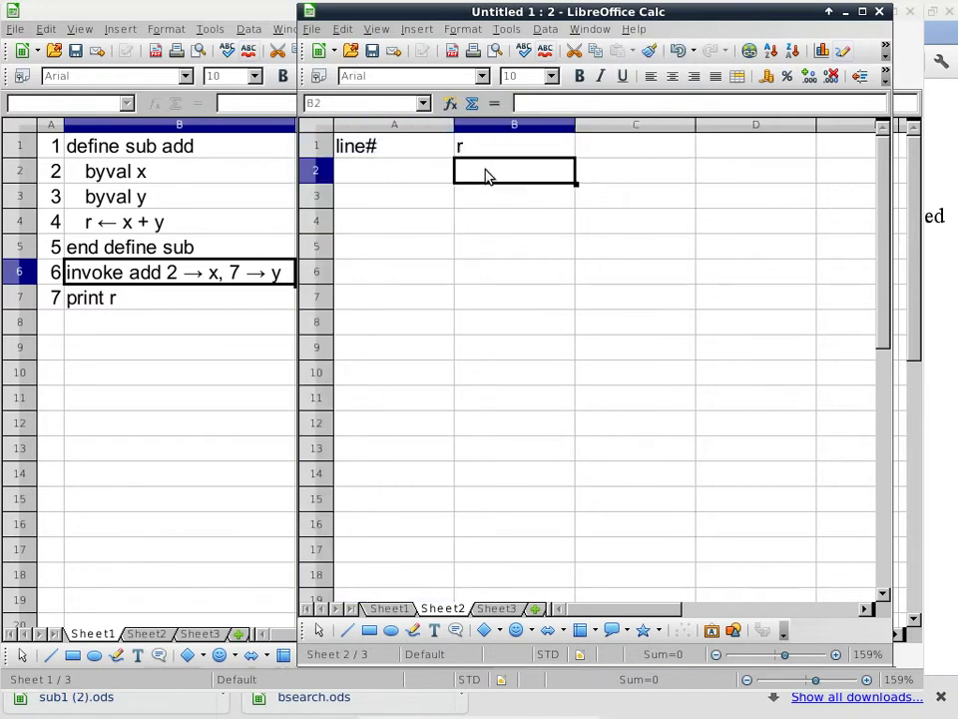
type("?")
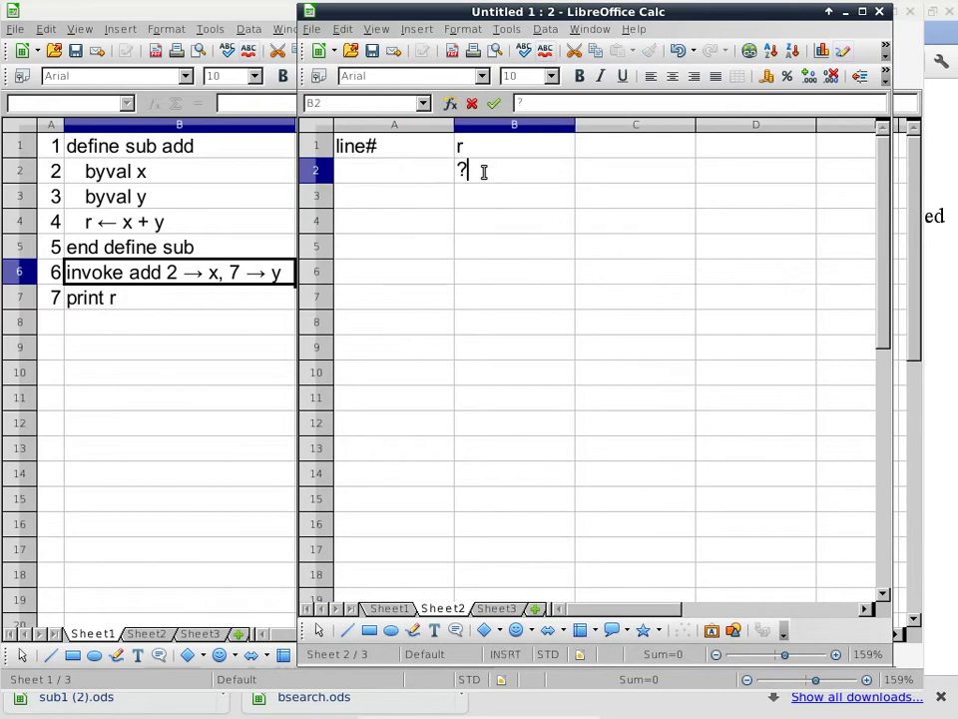
left_click(395, 180)
type("pre")
key("Return")
Step: Fit the widths of the trace table's columns A and B to their contents
left_click(429, 126)
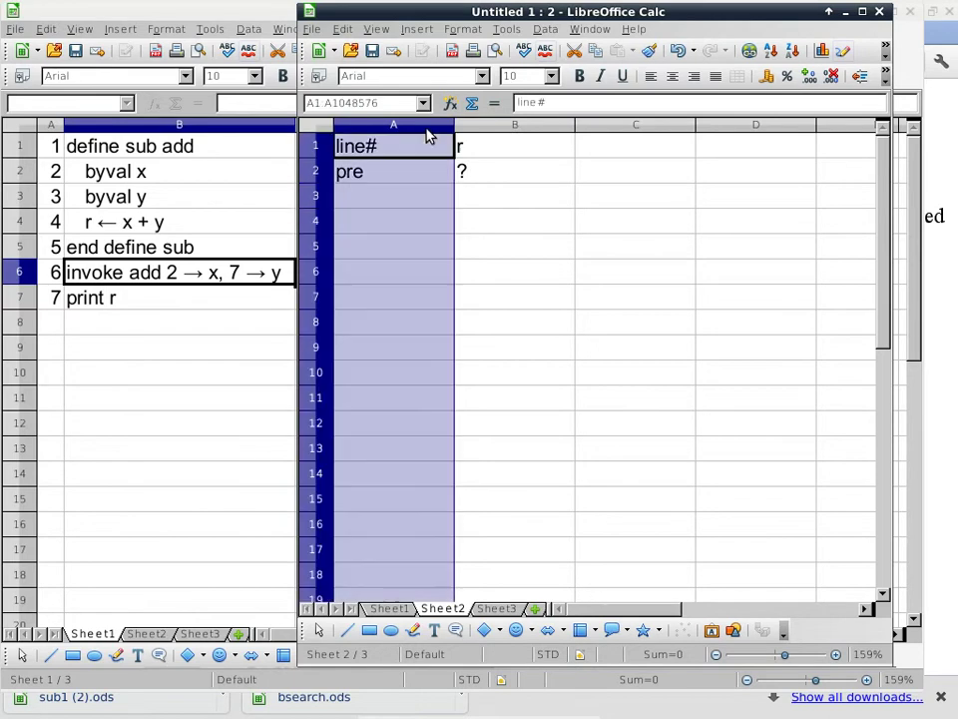
left_click(492, 128, "shift")
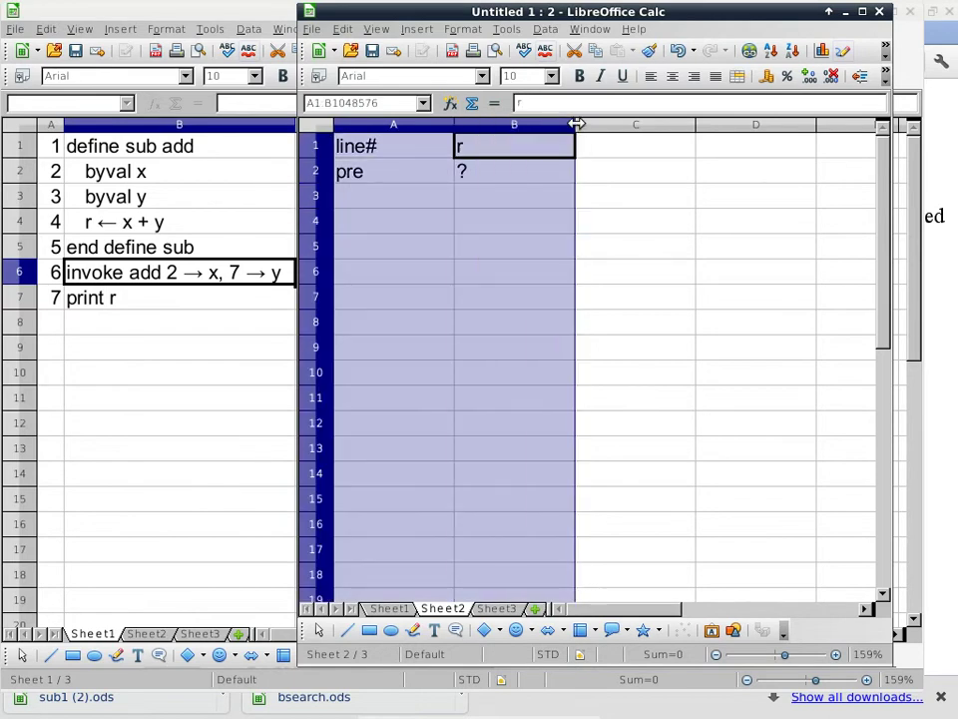
double_click(576, 126)
Step: Record line number 6 in A3 of the trace table as the first executed line
left_click(373, 203)
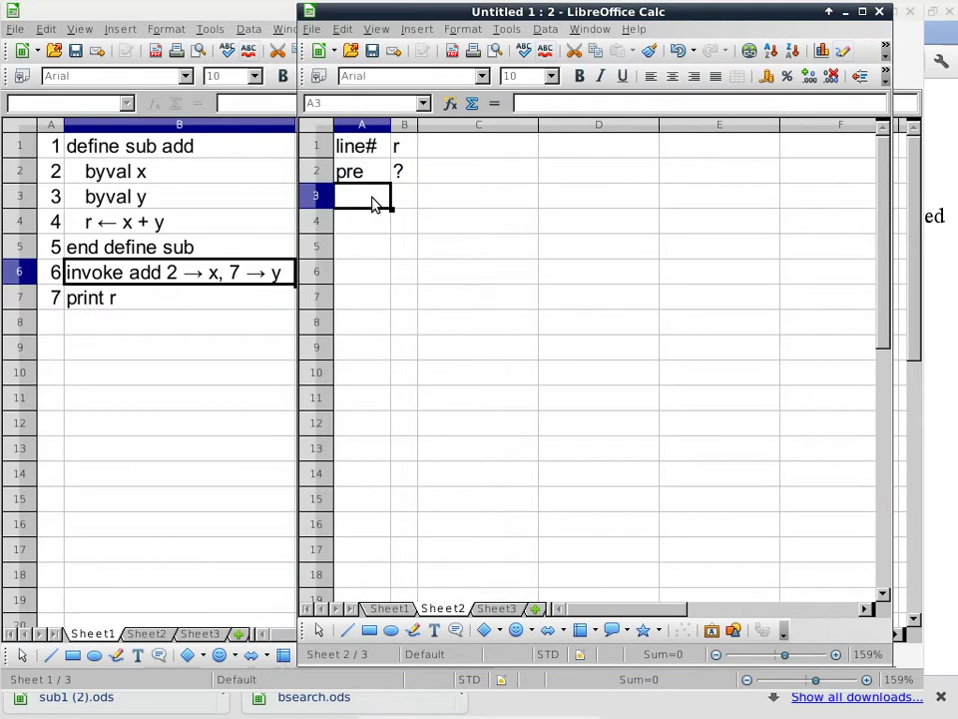
type("6")
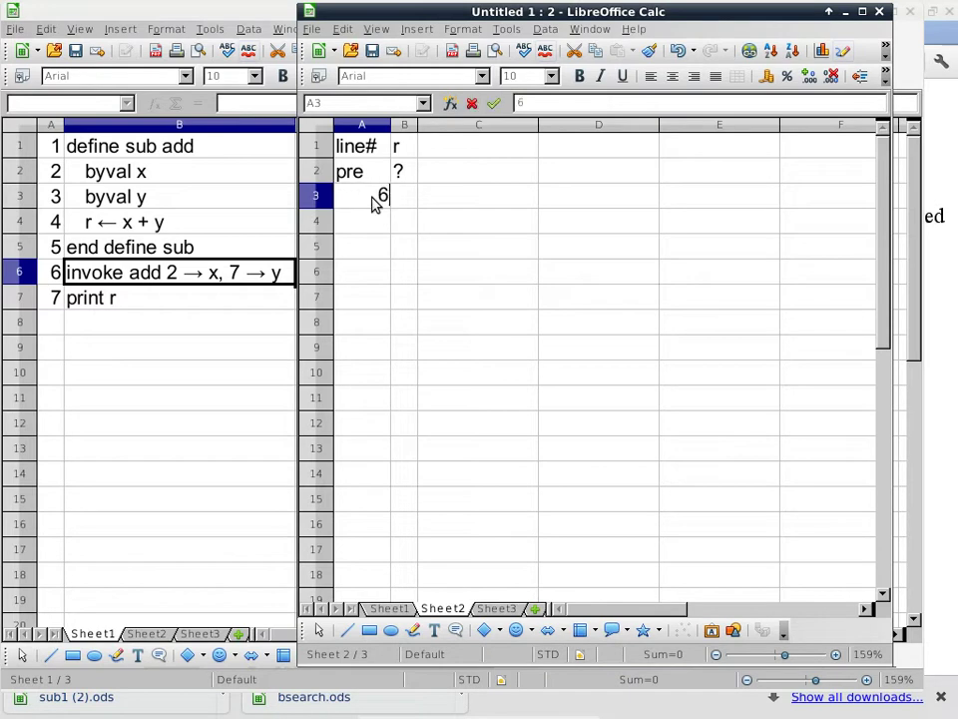
key("Tab")
key("Tab")
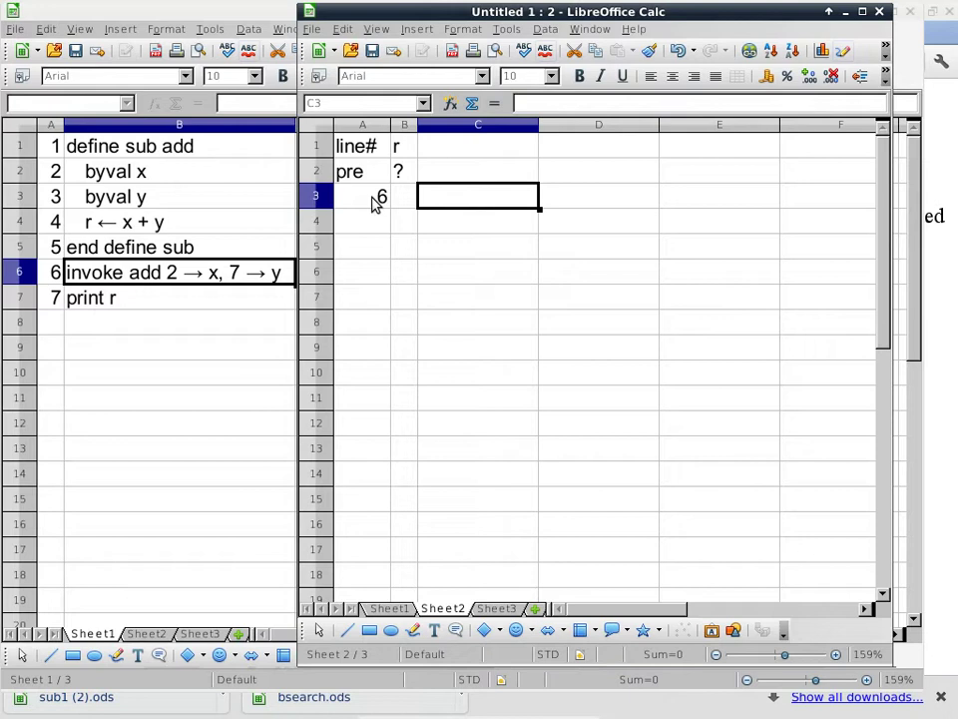
Step: Enter the heading "retline#" in C3 with 7 below it in C4, and fit column C's width to its contents
type("retline#")
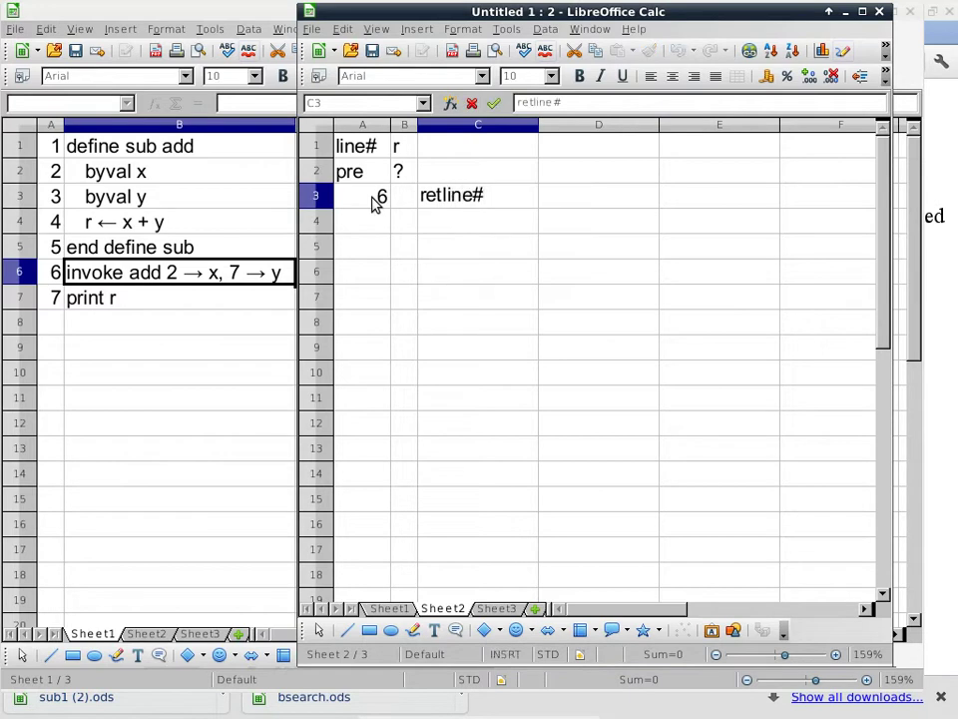
key("Return")
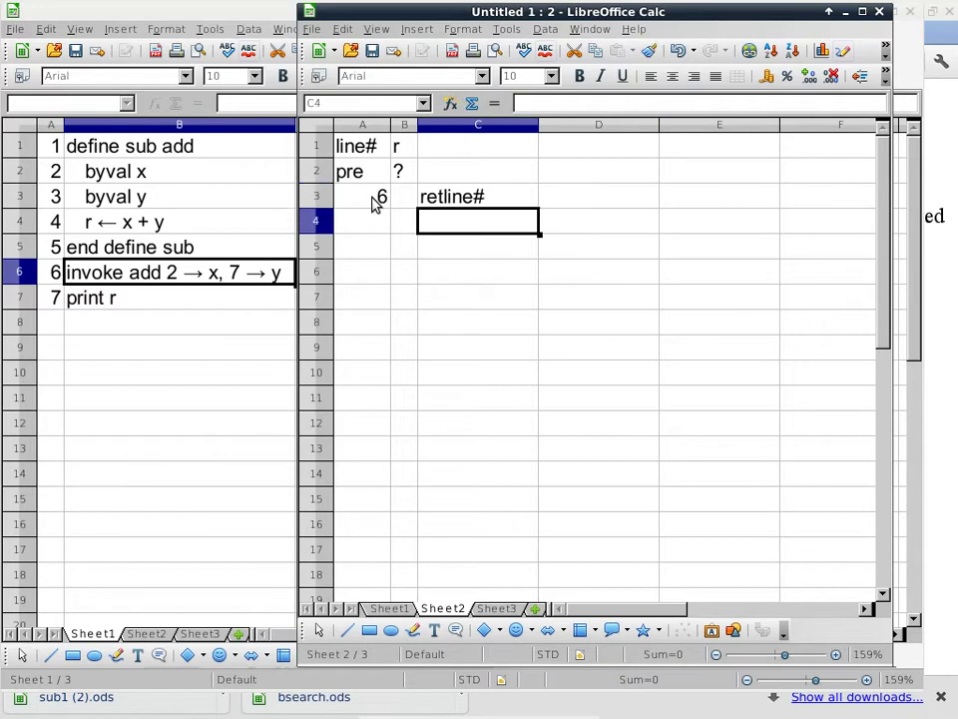
type("7")
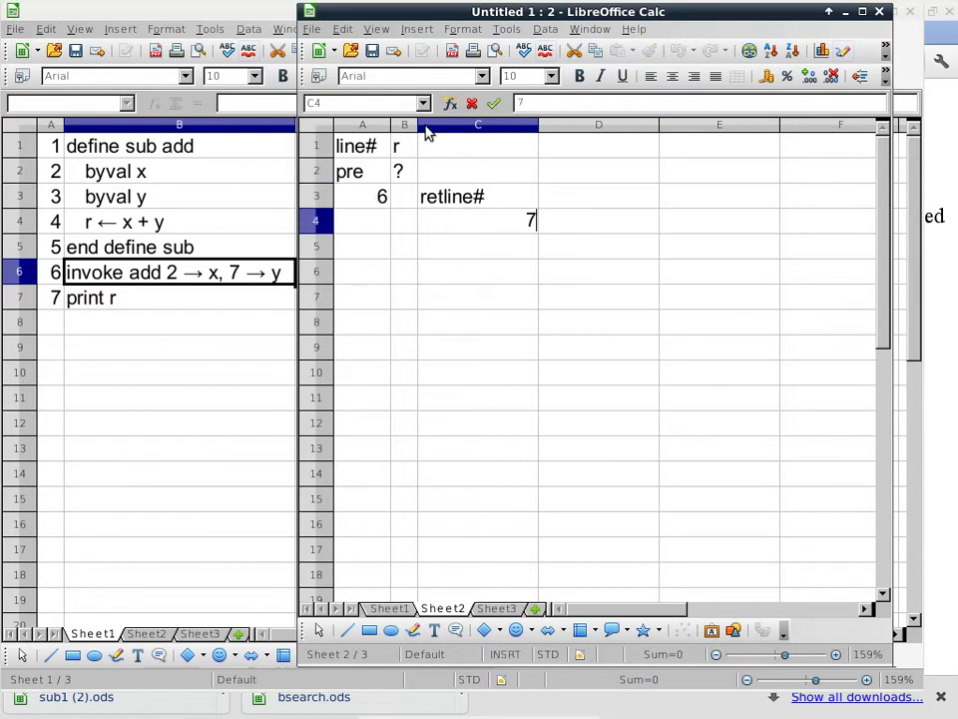
left_click(486, 126)
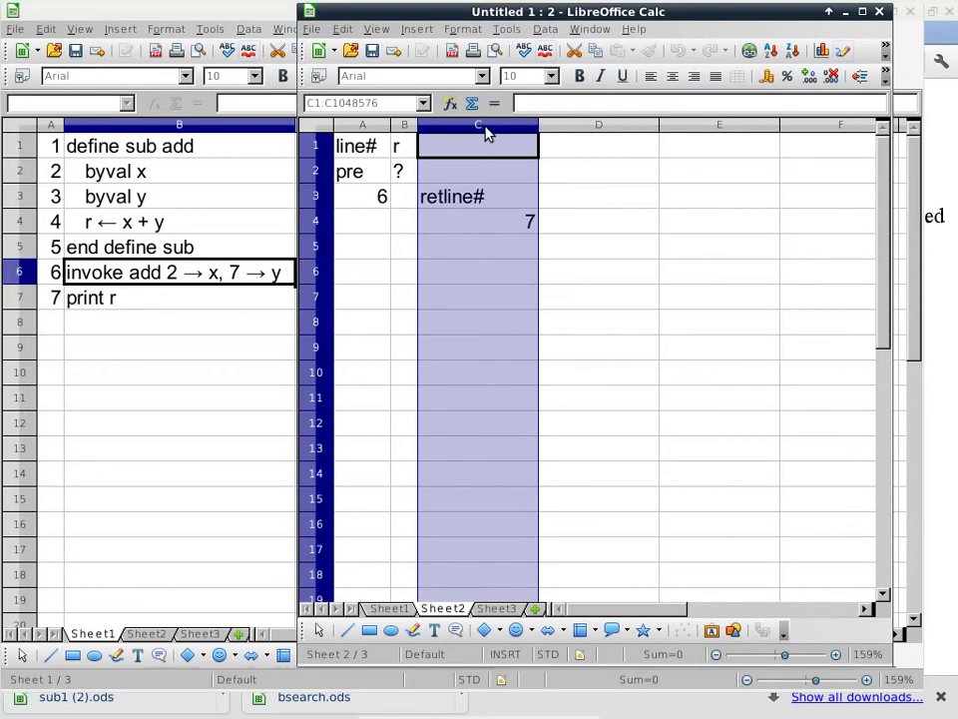
double_click(537, 126)
Step: Add the parameter headings "x" in D3 and "y" in E3 of the trace table
left_click(532, 203)
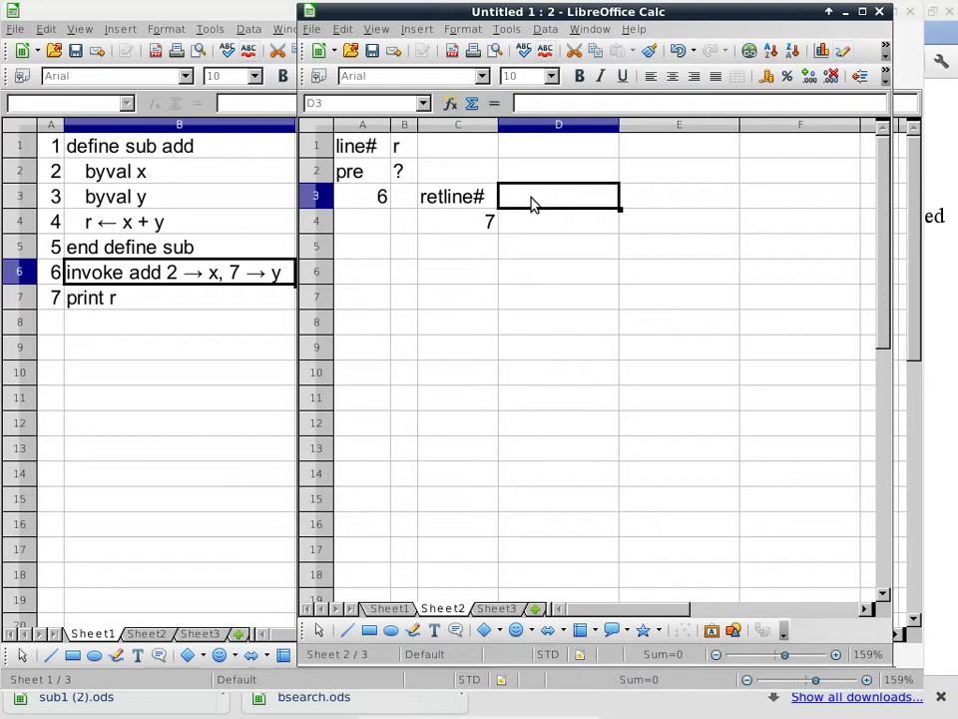
type("x")
key("Tab")
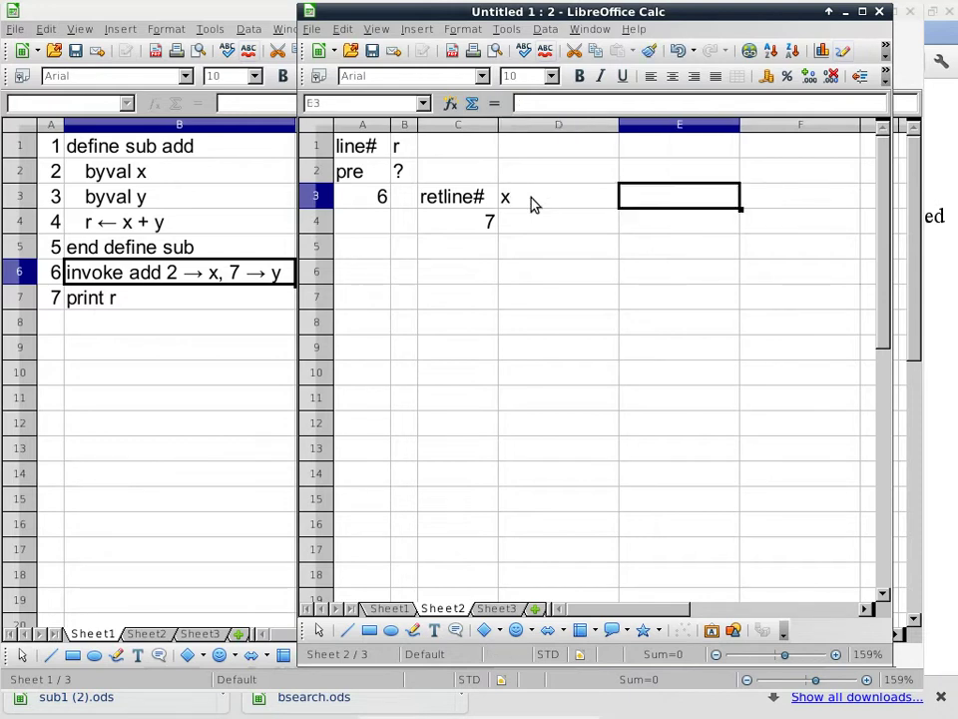
type("y")
key("Return")
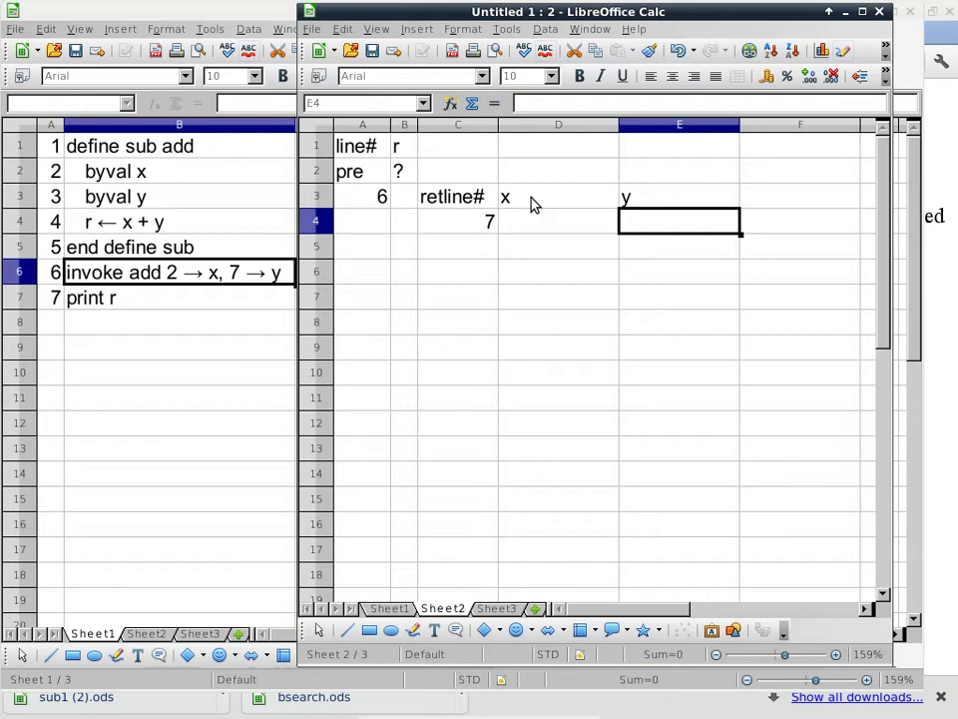
Step: Enter the parameter values from the invoke line, 2 in D4 under x and 7 in E4 under y
key("Left")
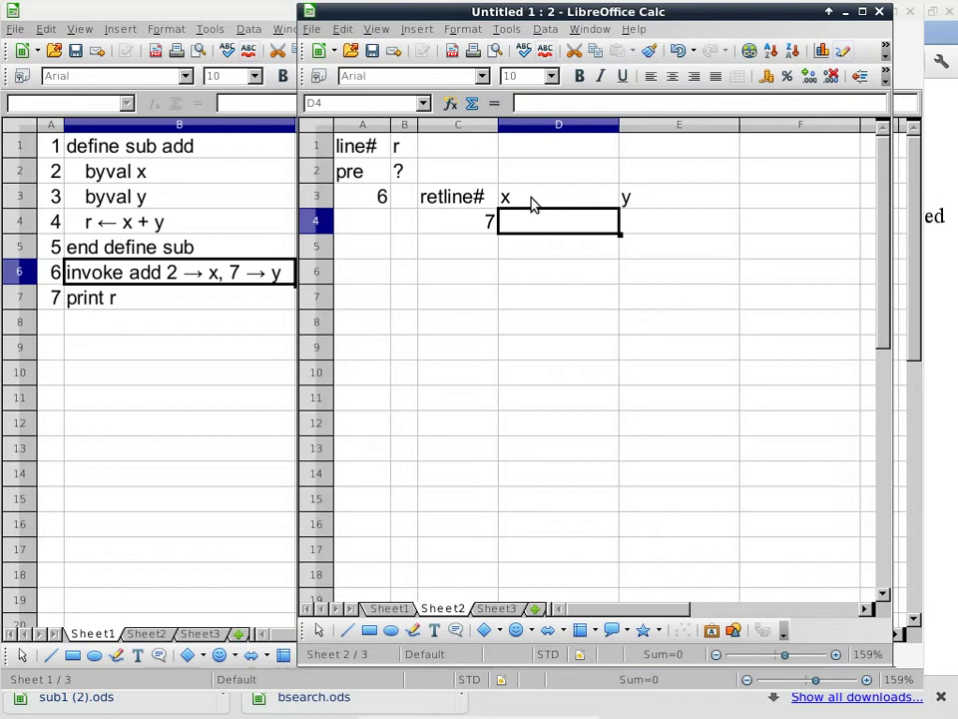
left_click(150, 331)
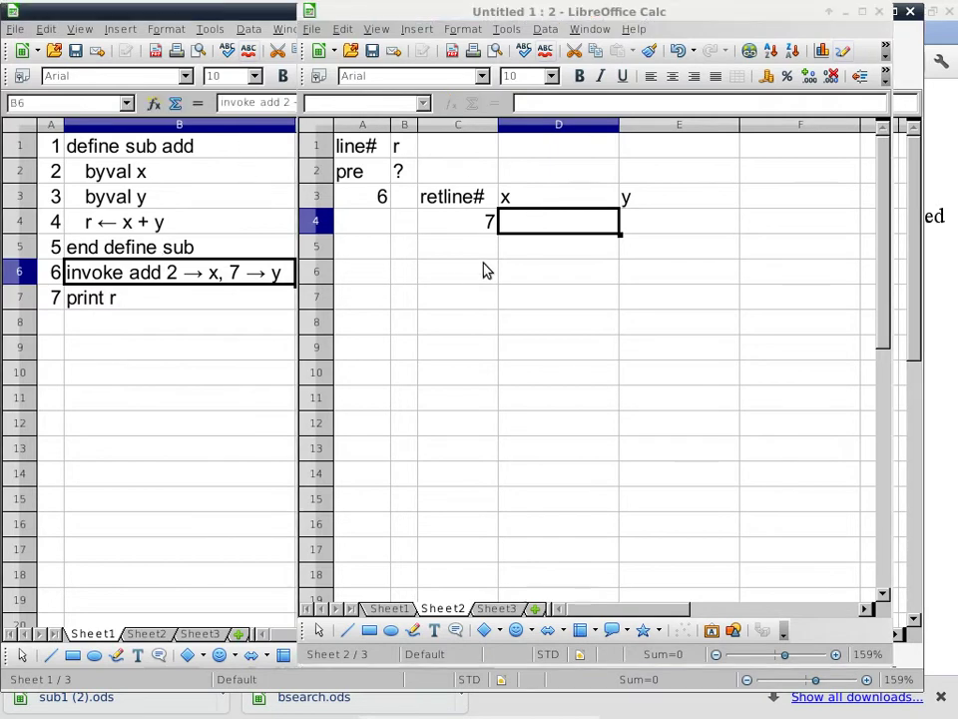
left_click(550, 238)
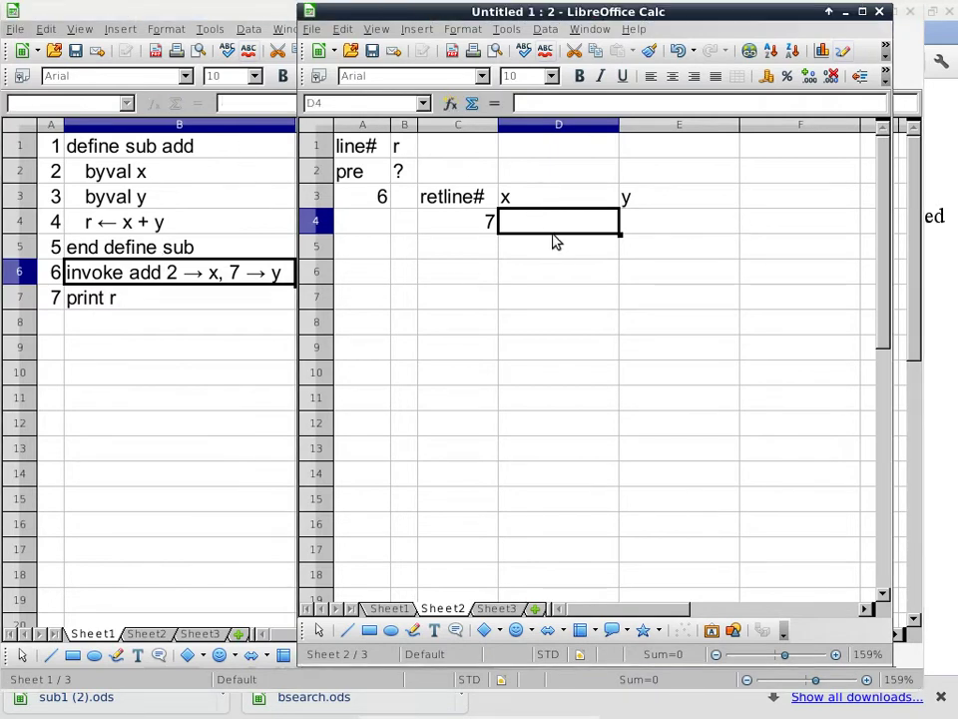
type("2")
key("Tab")
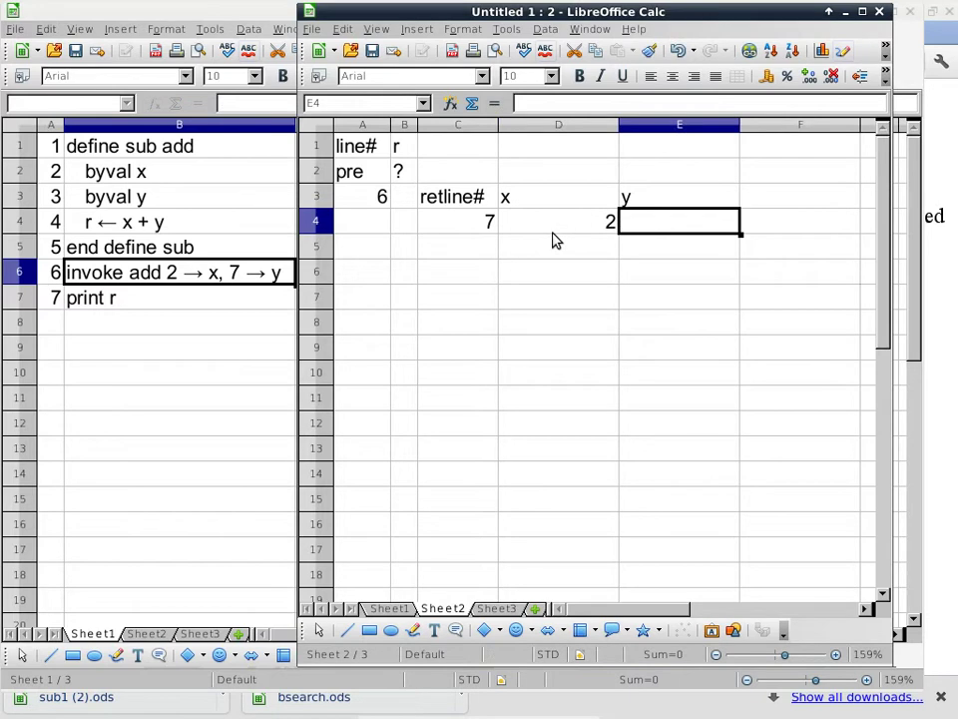
left_click(214, 271)
left_click(667, 227)
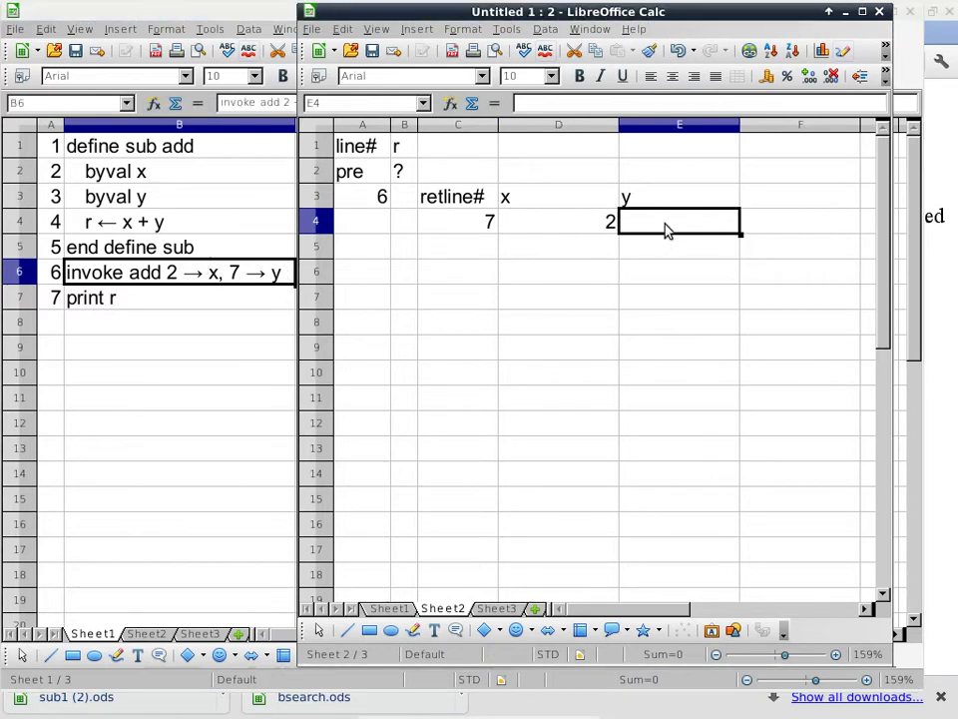
type("7")
key("Return")
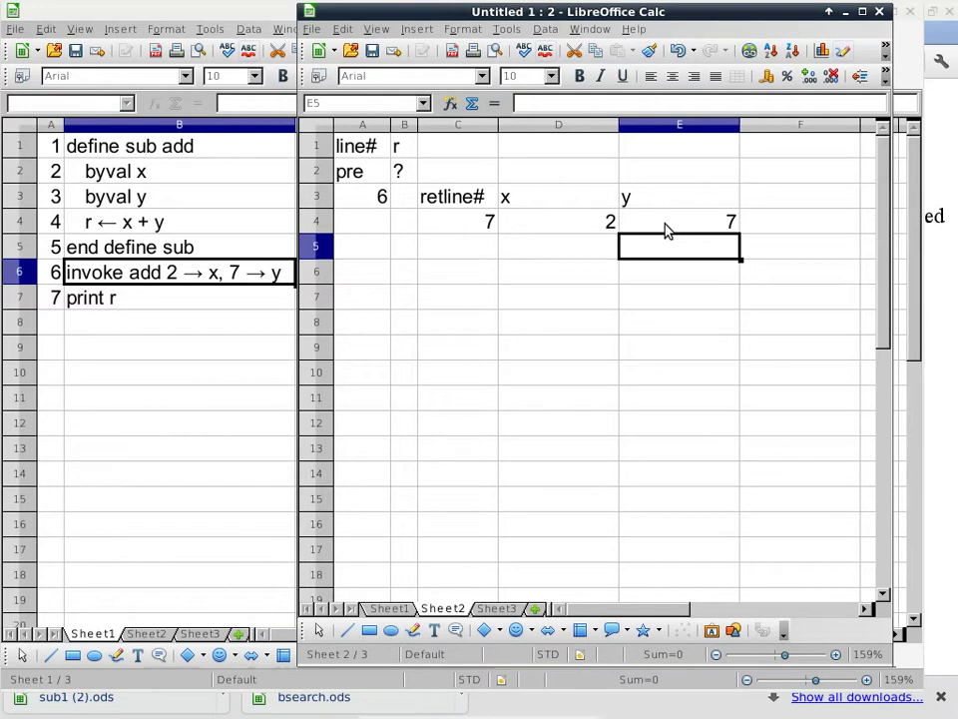
Step: Fit the widths of columns D and E in the trace table to their contents
left_click_drag(559, 124, 738, 124)
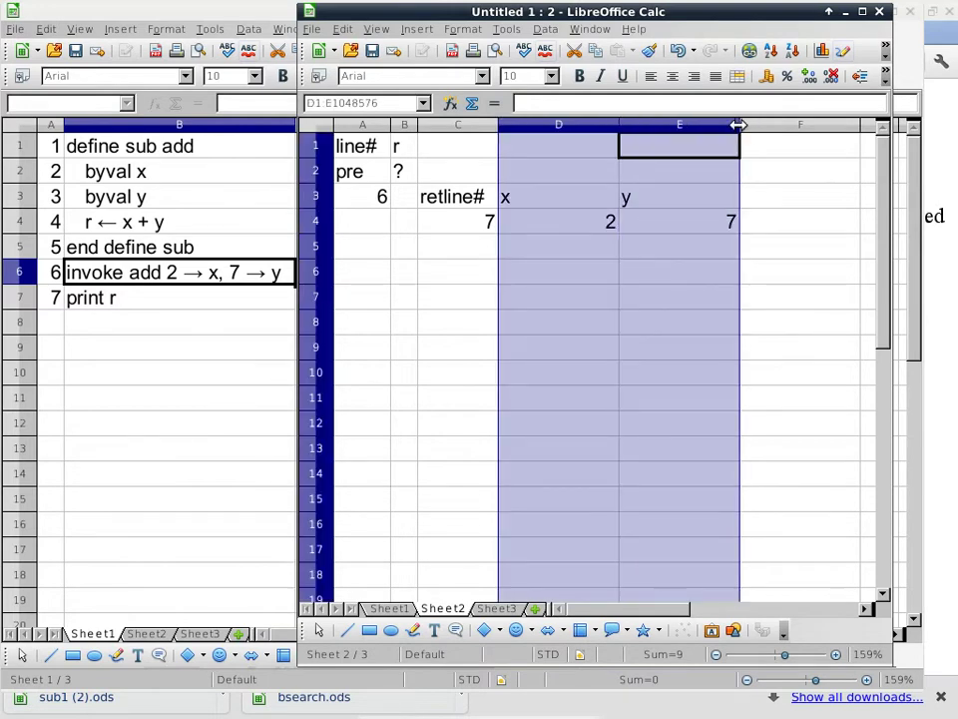
double_click(738, 124)
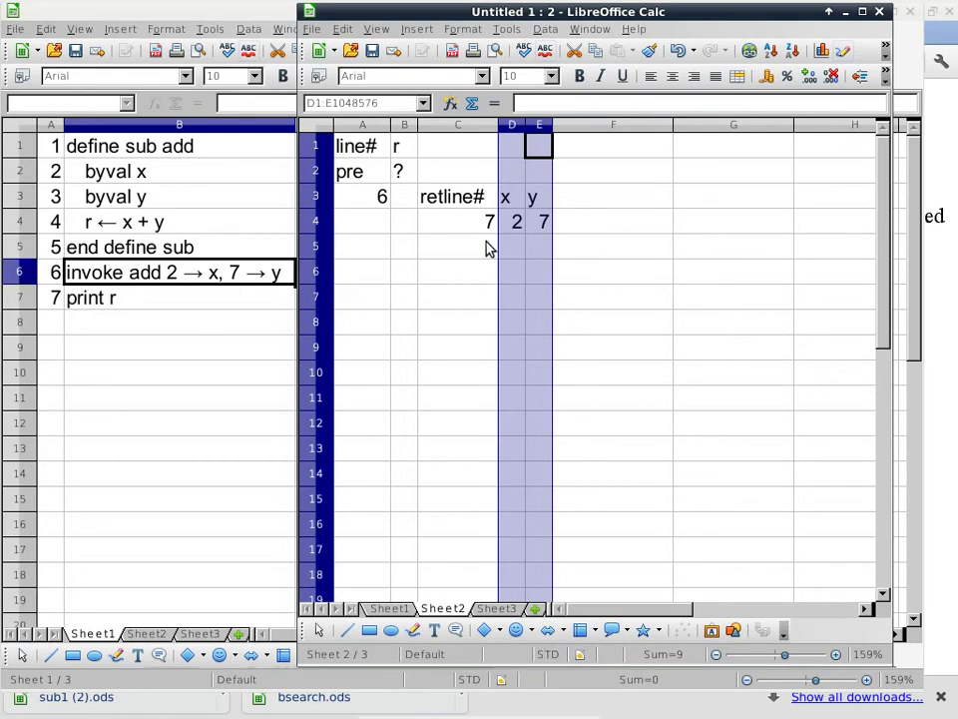
left_click(488, 249)
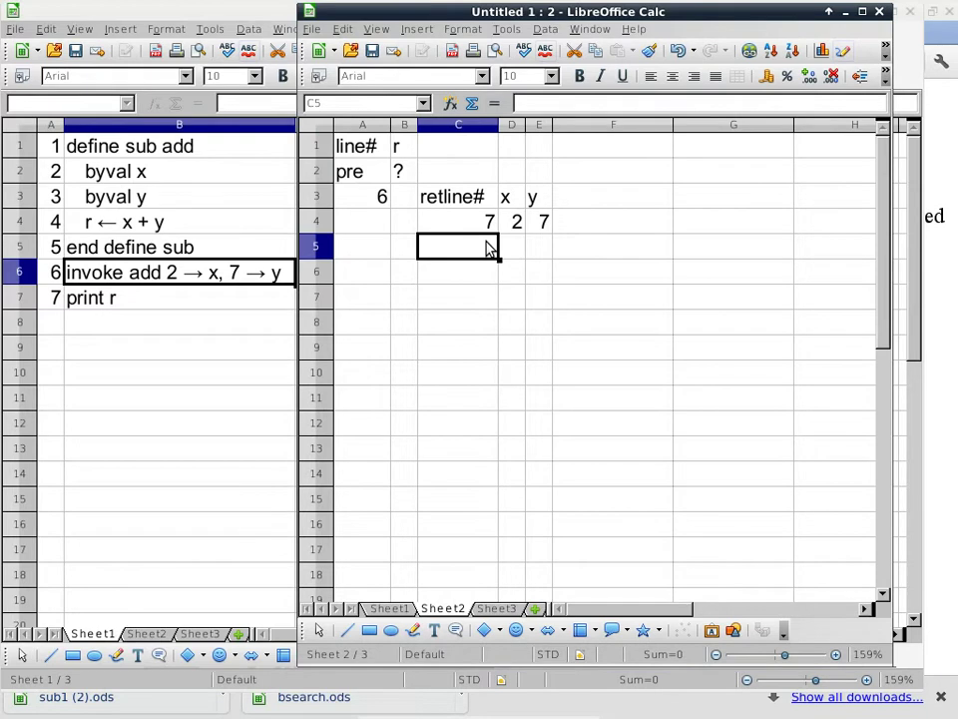
Step: Trace the line "r ← x + y" by entering line number 4 in A5 and the value 9 for r in B5
left_click(376, 246)
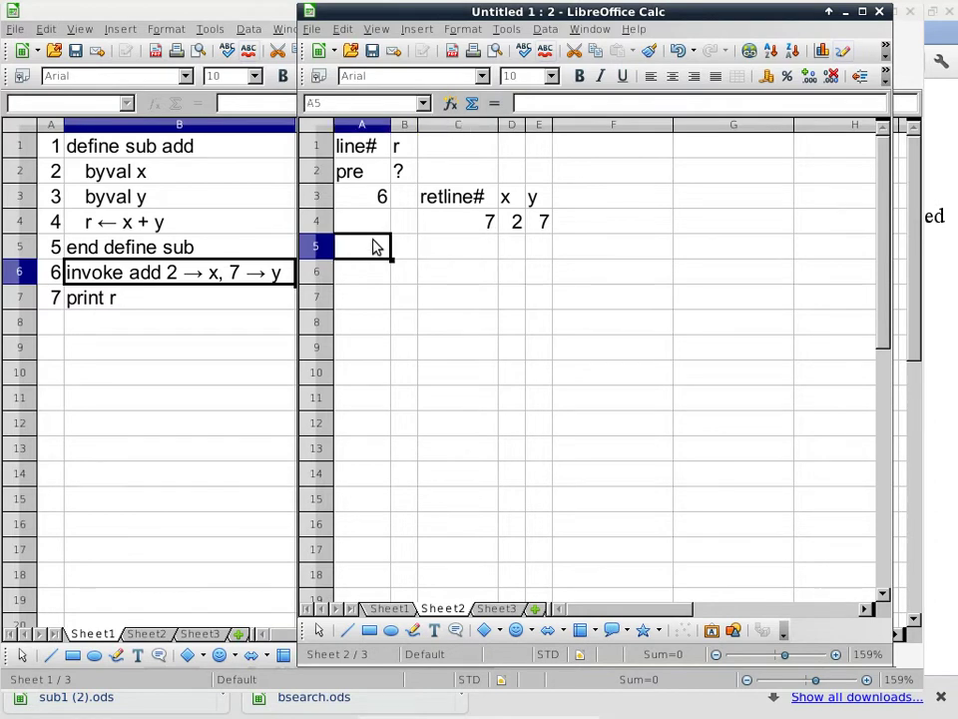
type("4")
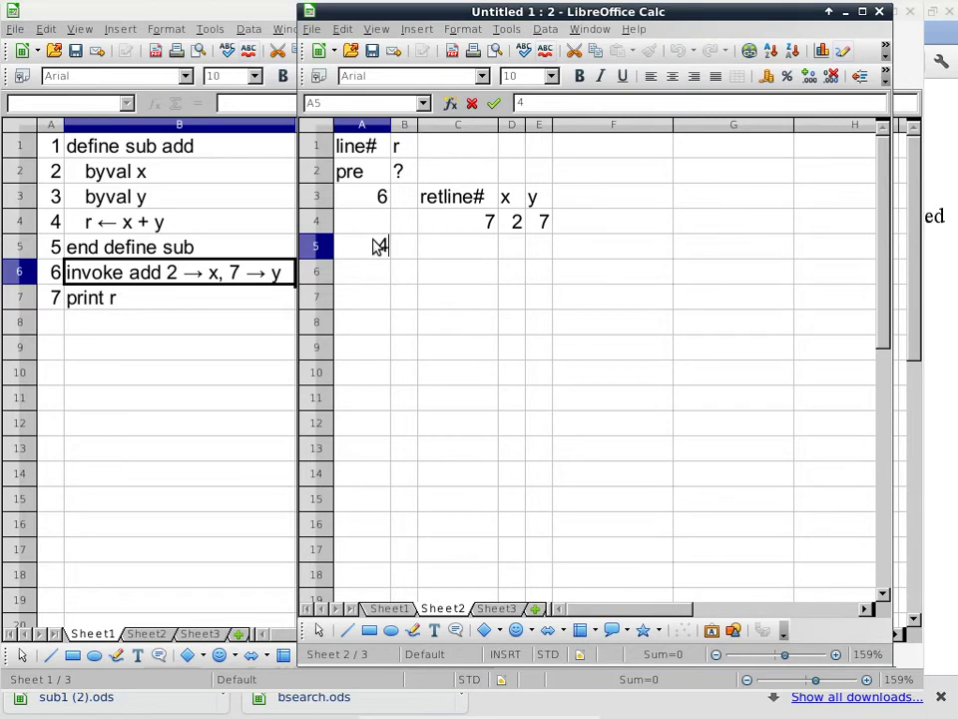
left_click(170, 248)
left_click(133, 226)
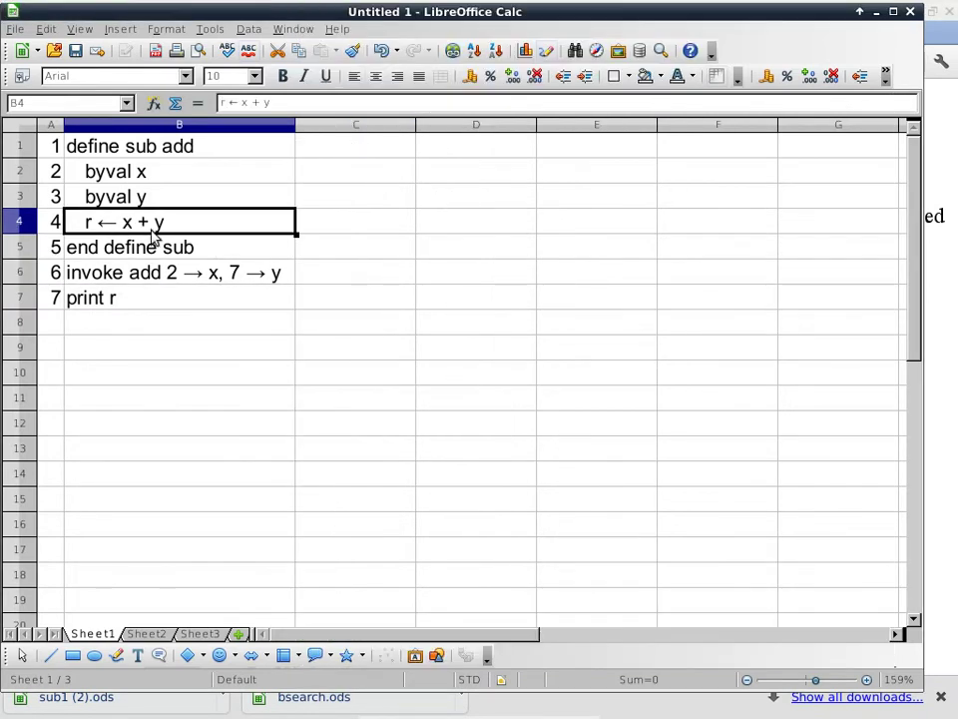
key("alt+Tab")
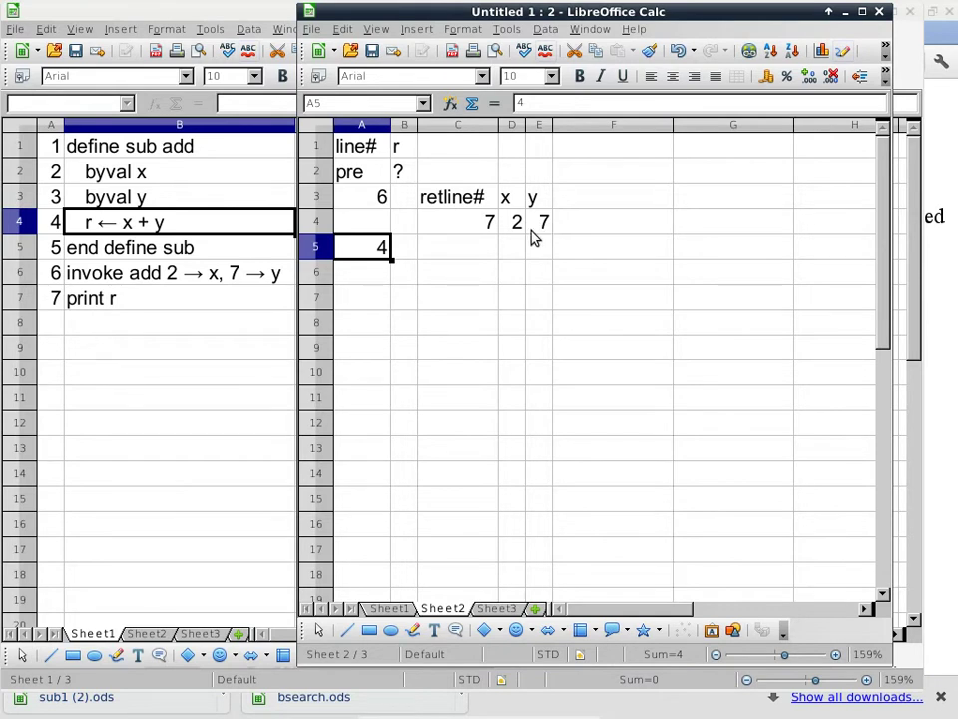
left_click(103, 221)
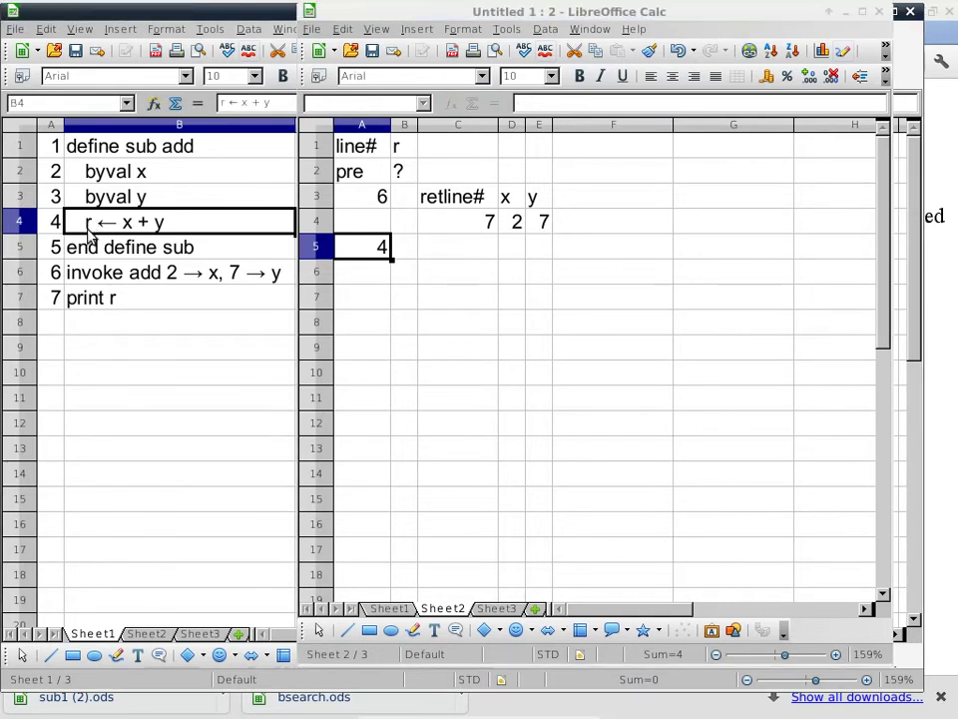
left_click(399, 248)
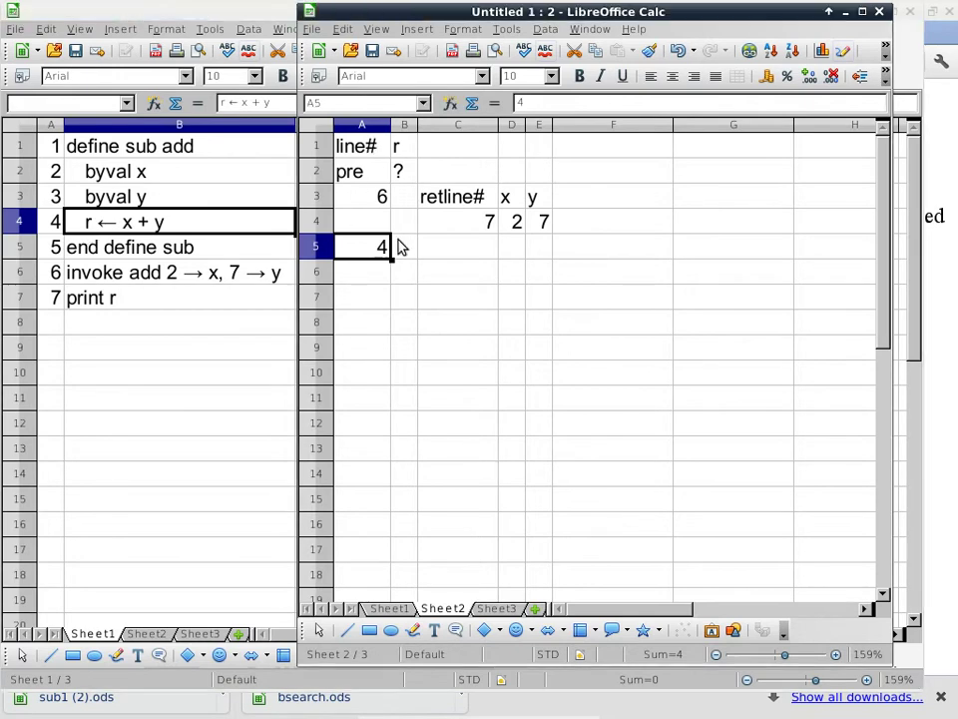
type("9")
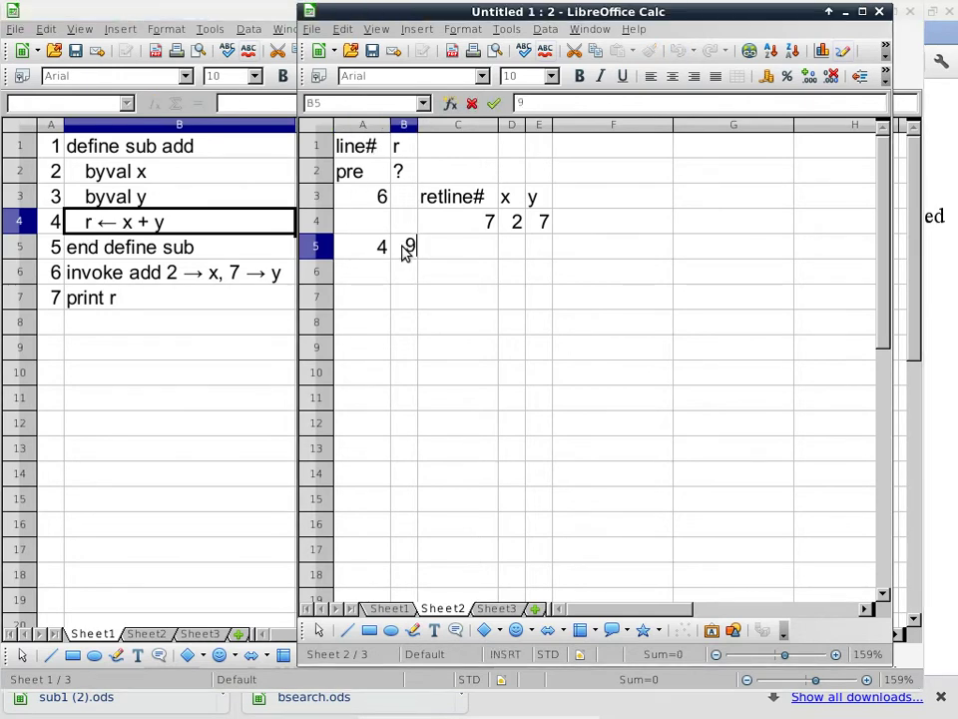
Step: Record the remaining executed line numbers, 5 in A6 and 7 in A7 of the trace table
left_click(370, 273)
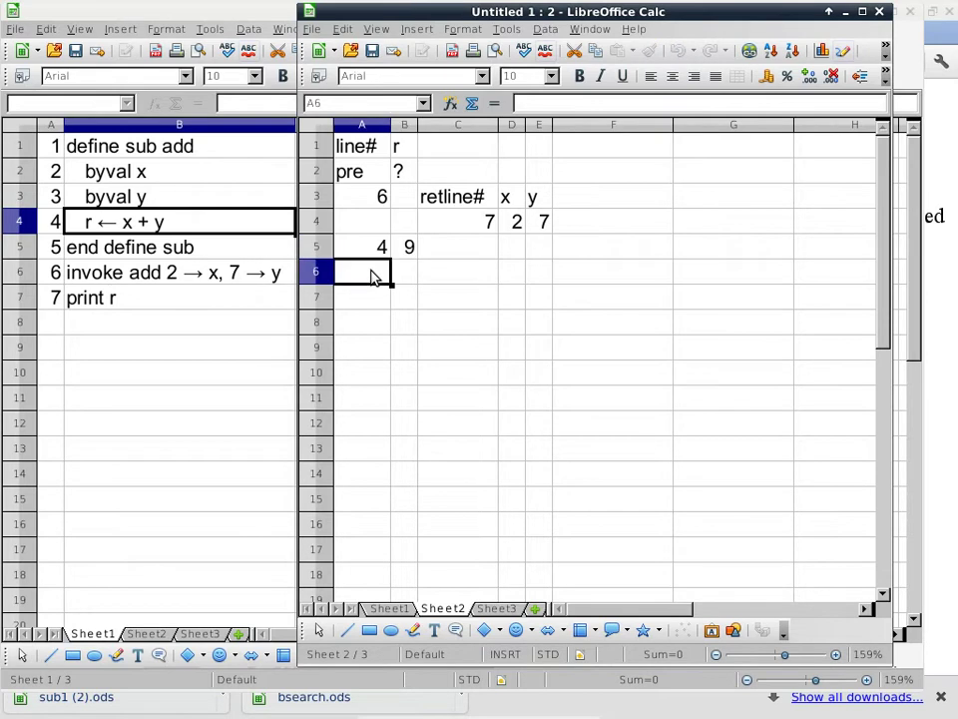
type("5")
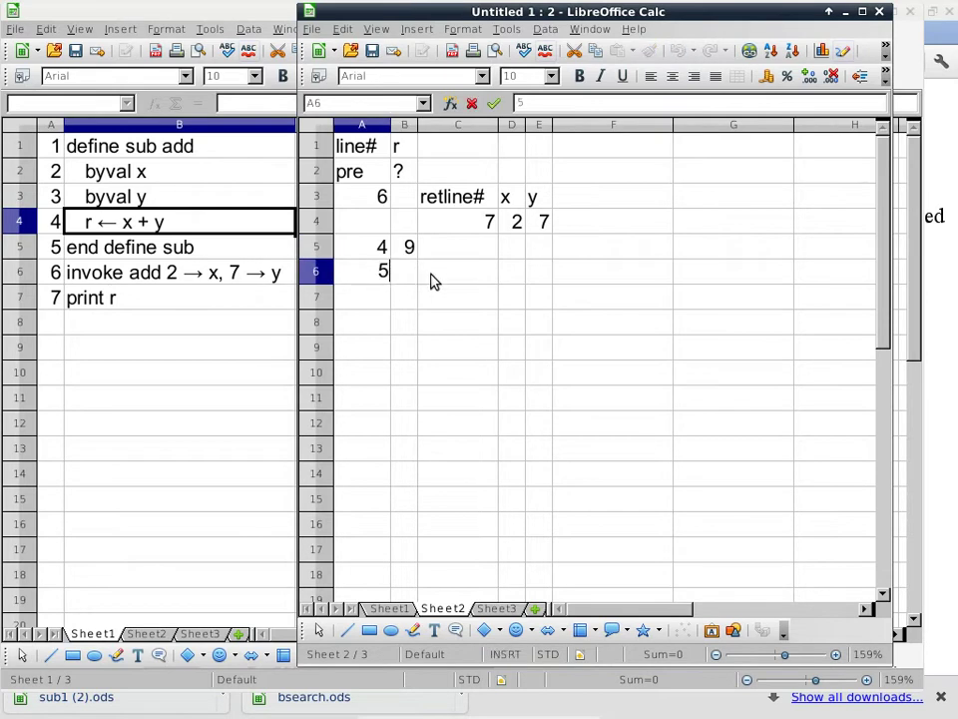
left_click(430, 279)
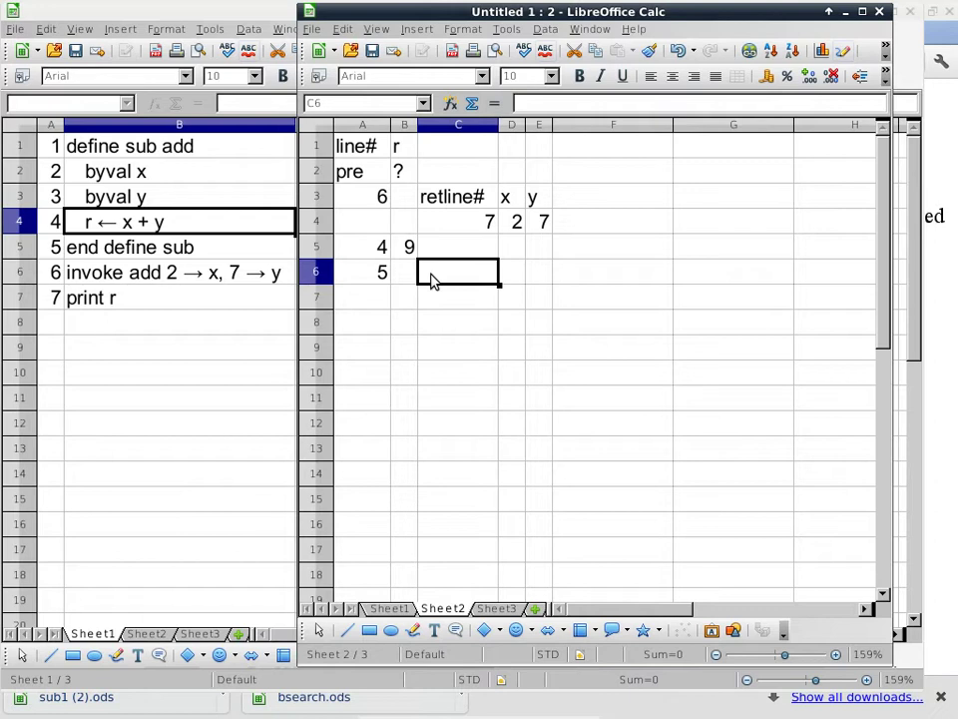
left_click(378, 307)
type("7")
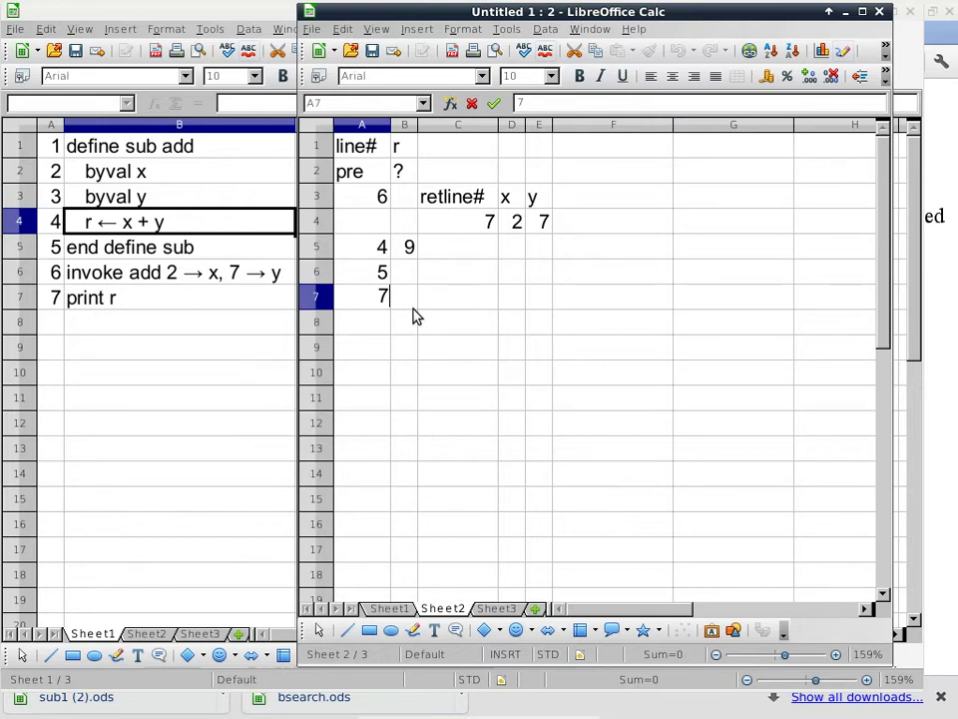
Step: Copy the headings retline#, x and y in C3:E3 of the trace table
left_click(437, 207)
left_click(535, 197, "shift")
key("ctrl+c")
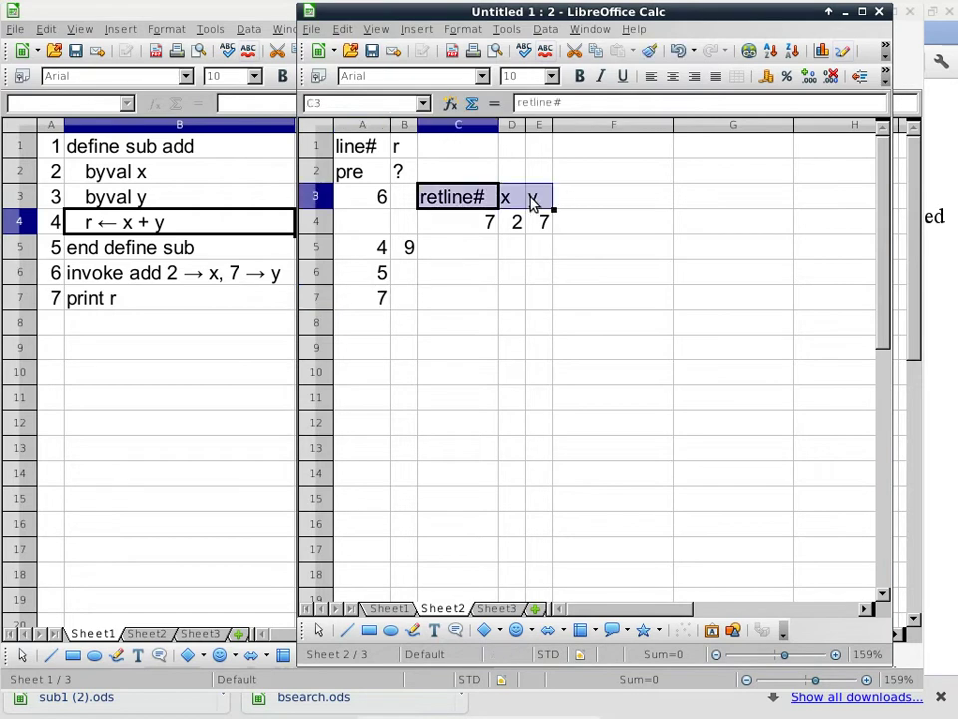
key("Delete")
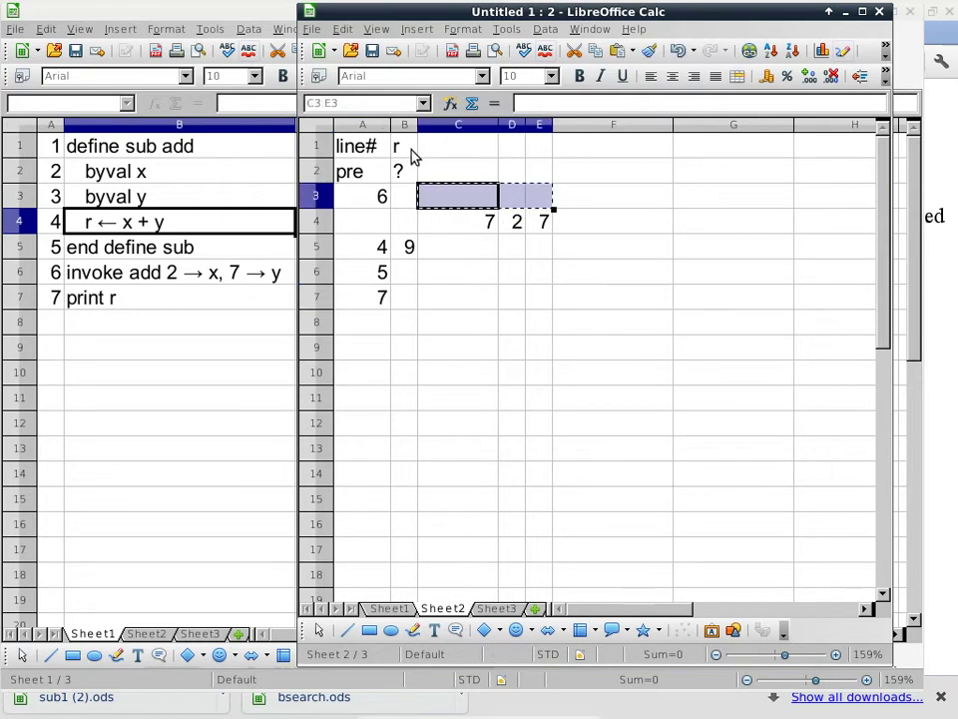
right_click(442, 206)
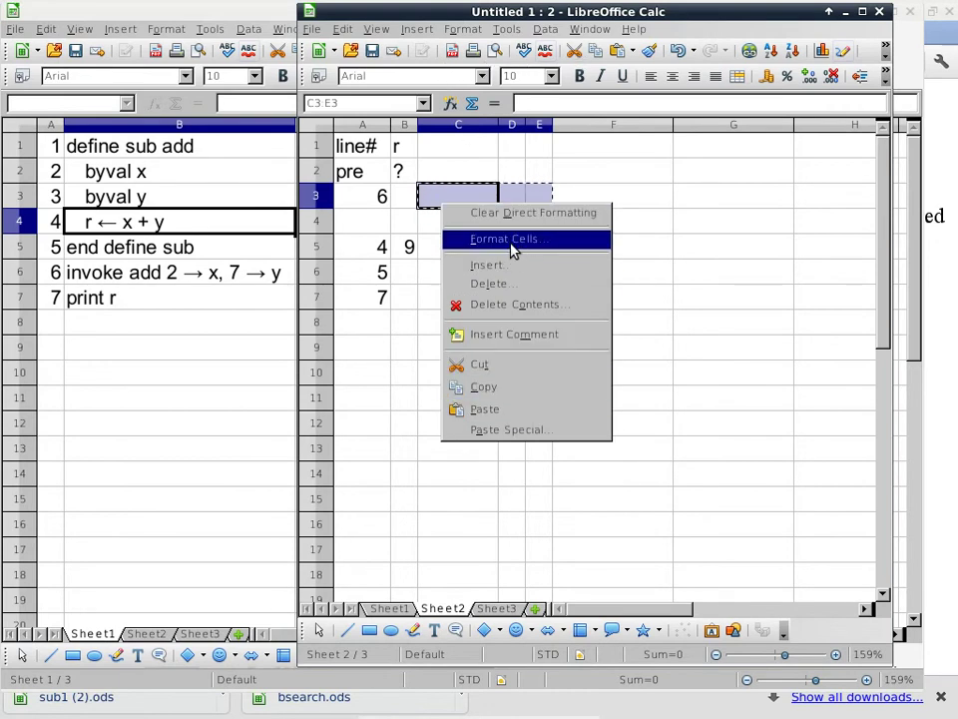
key("Escape")
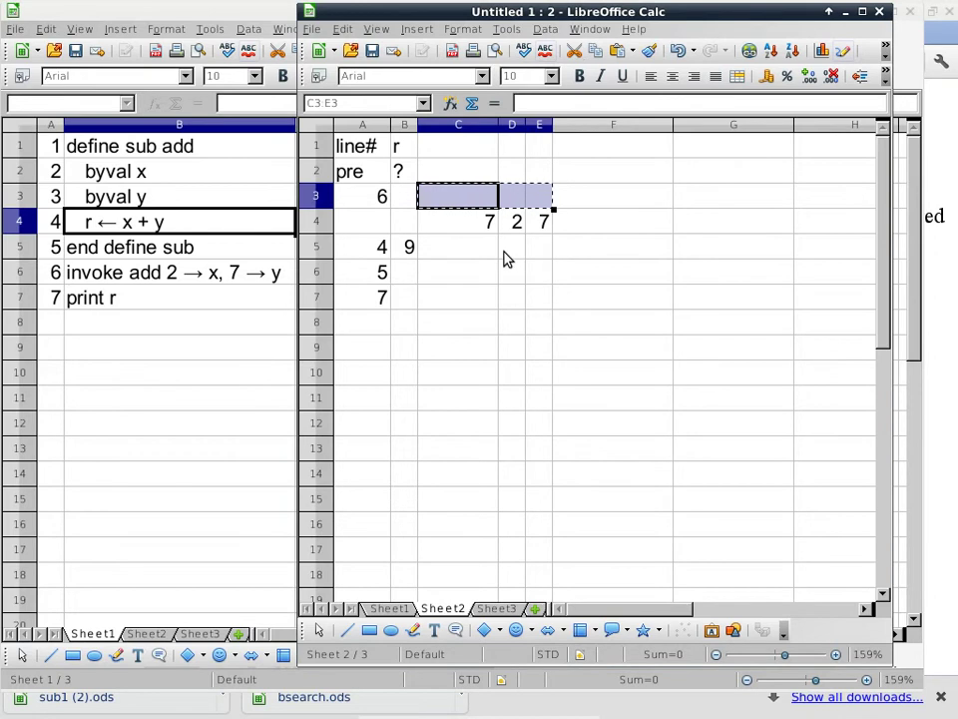
key("ctrl+v")
Step: Duplicate the retline#, x and y headings into C6:E6, beside executed line number 5
key("ctrl+c")
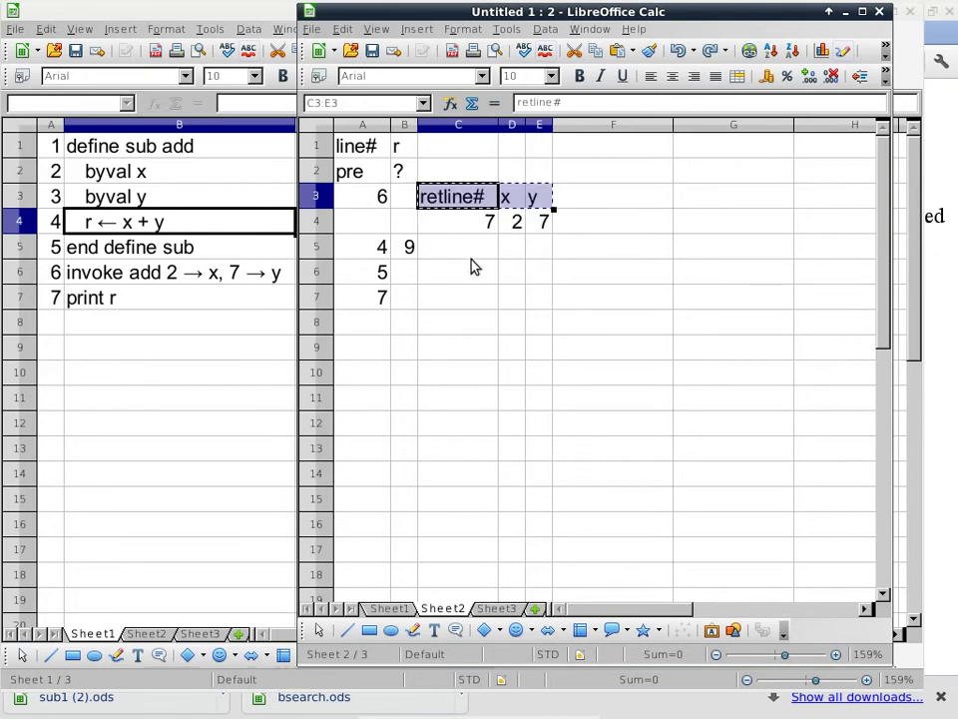
left_click(455, 272)
key("ctrl+v")
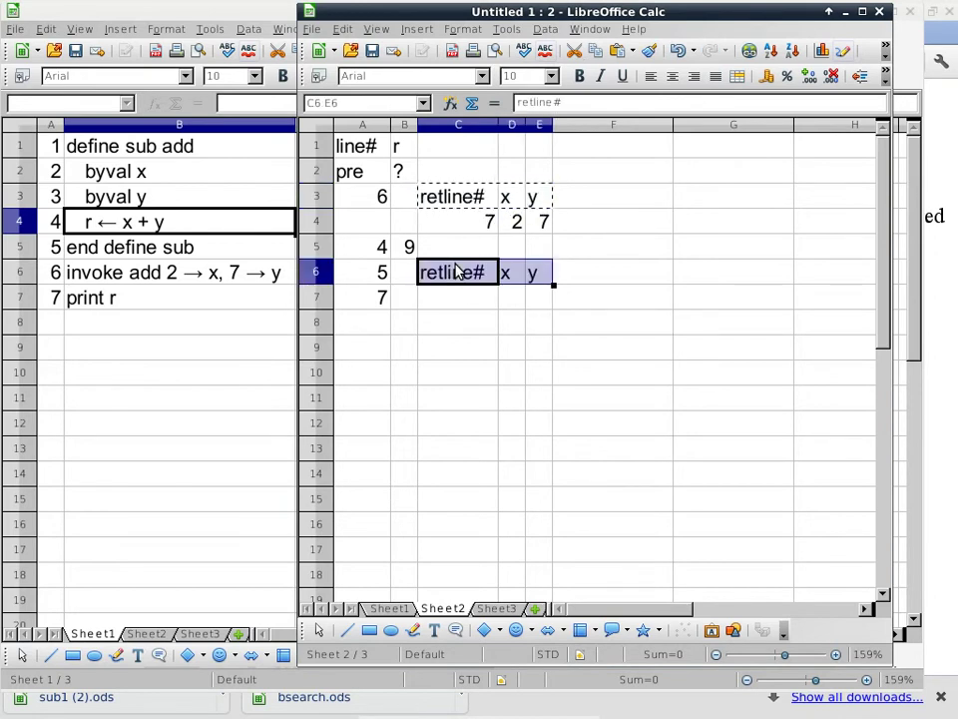
Step: Apply a single strikethrough to the copied retline#, x and y headings in C6:E6
right_click(456, 271)
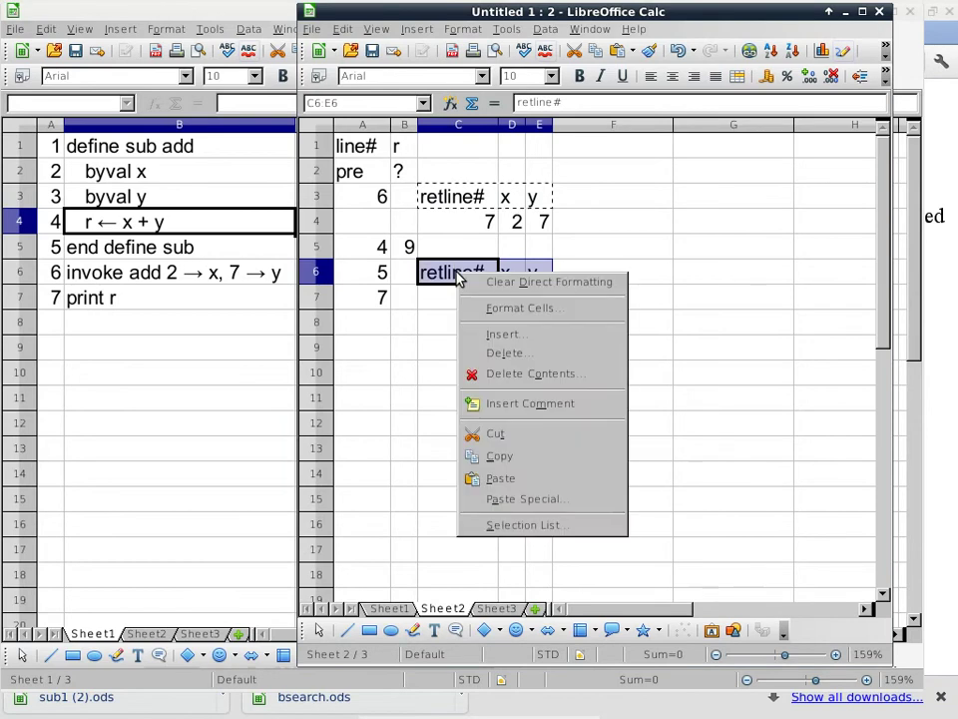
left_click(486, 317)
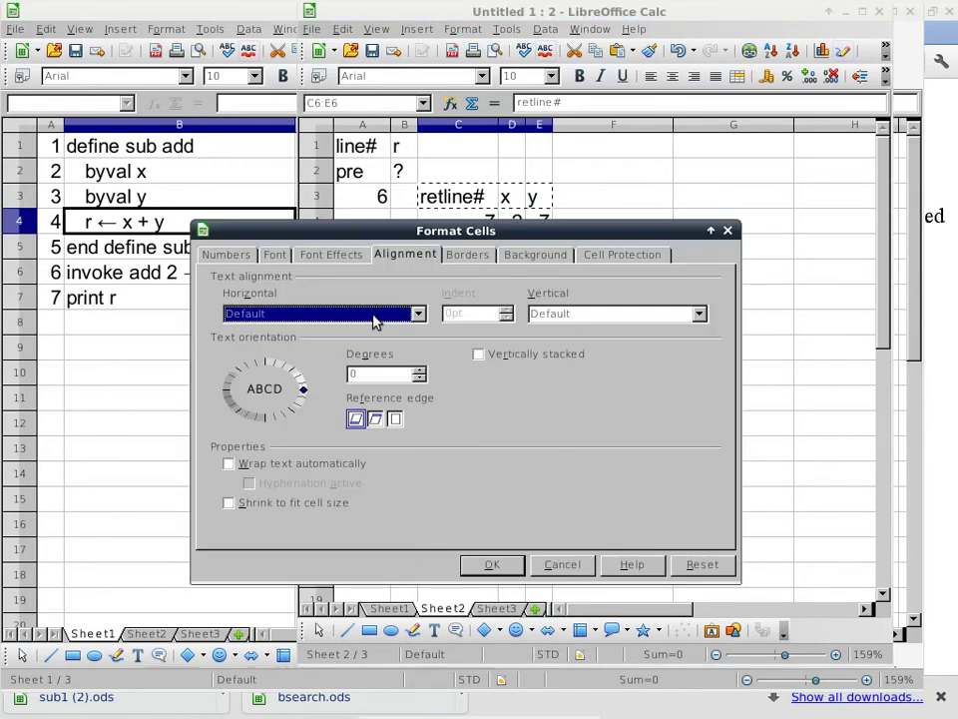
left_click(331, 255)
left_click(534, 343)
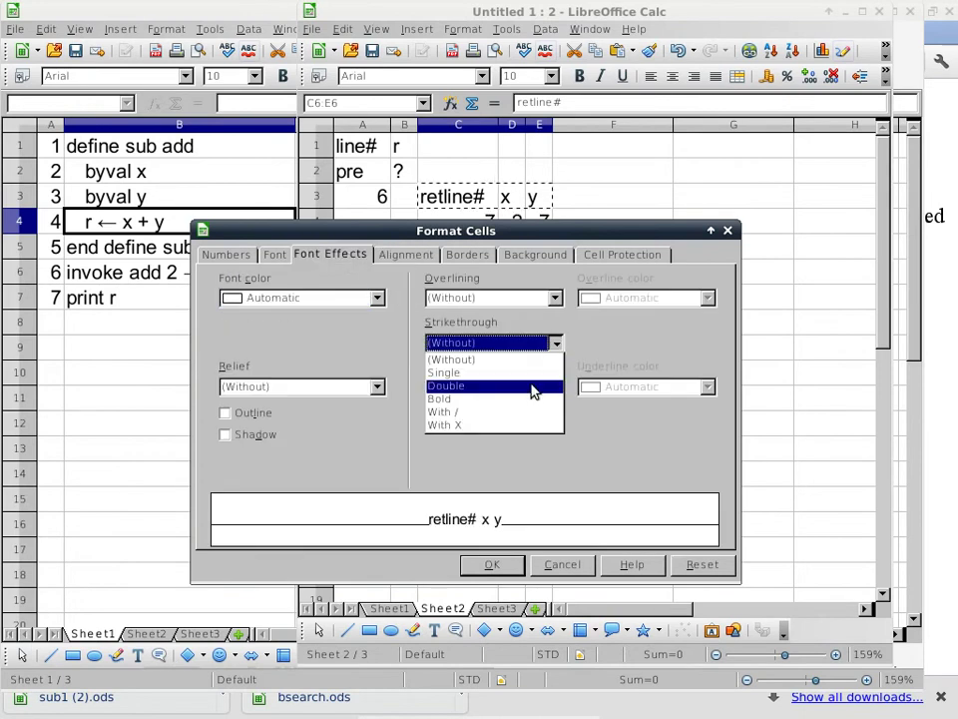
left_click(533, 373)
left_click(495, 564)
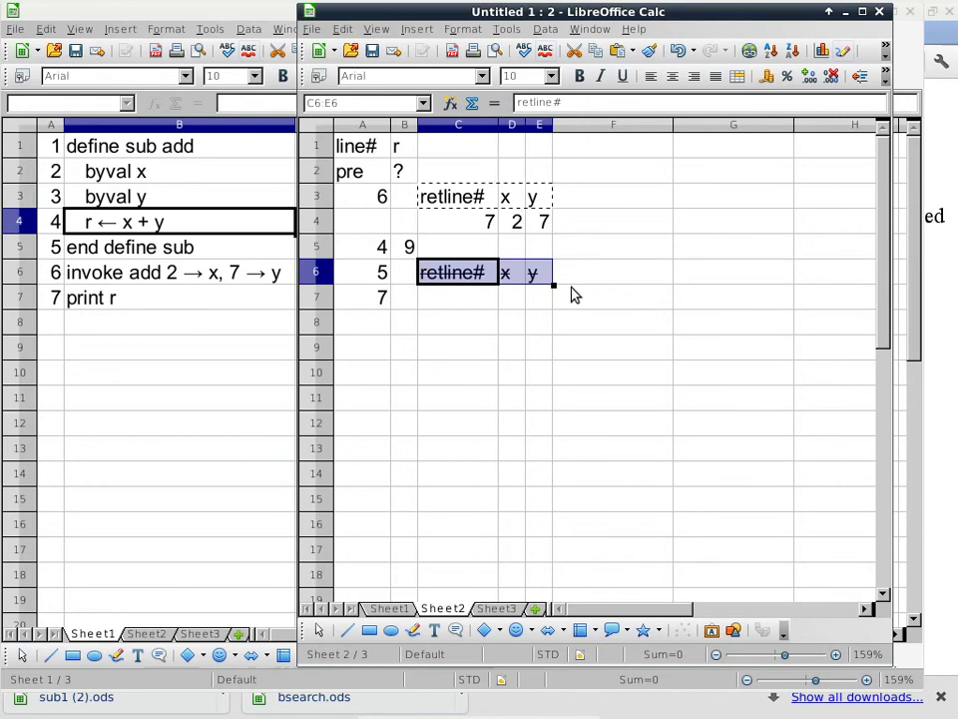
Step: Insert a column before the line# column, head it "comments" in A1 and fit its width to the text
right_click(372, 133)
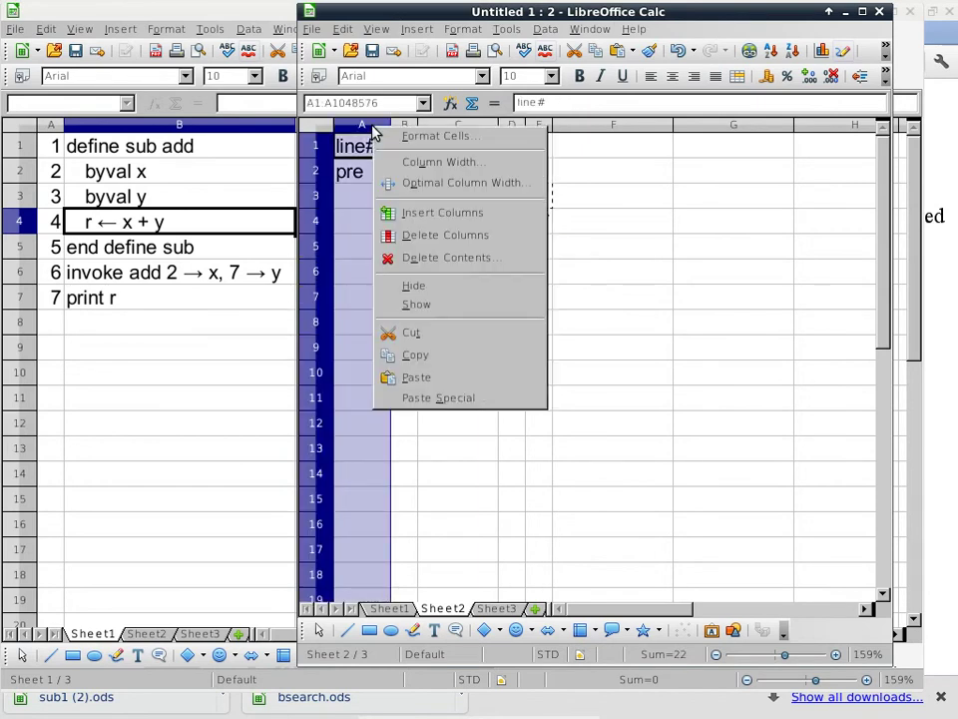
left_click(406, 213)
left_click(369, 154)
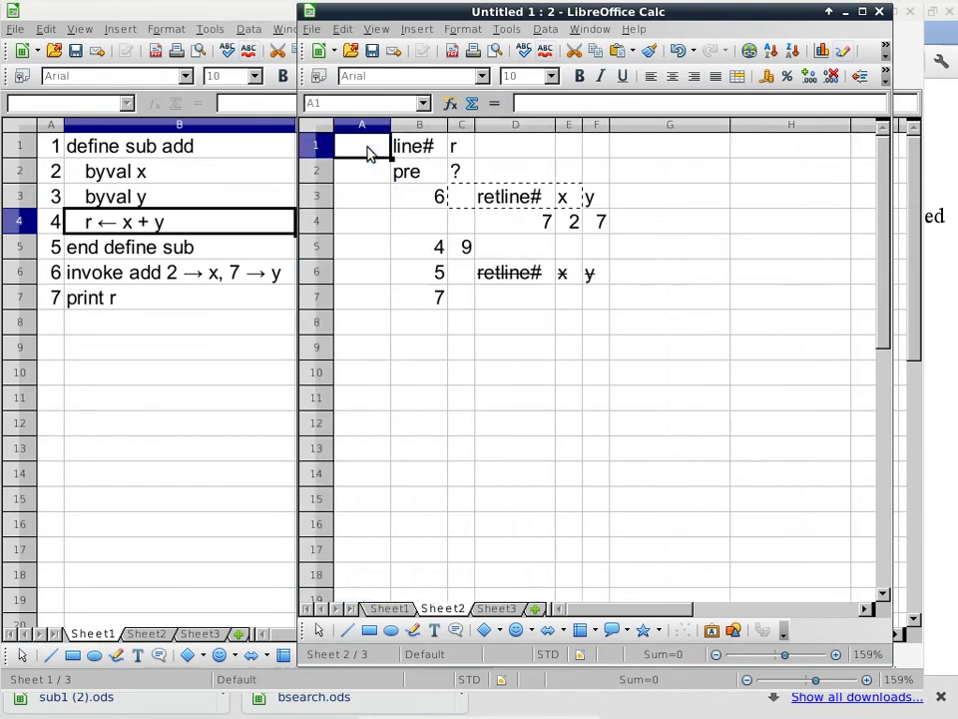
type("come")
key("BackSpace")
type("ments")
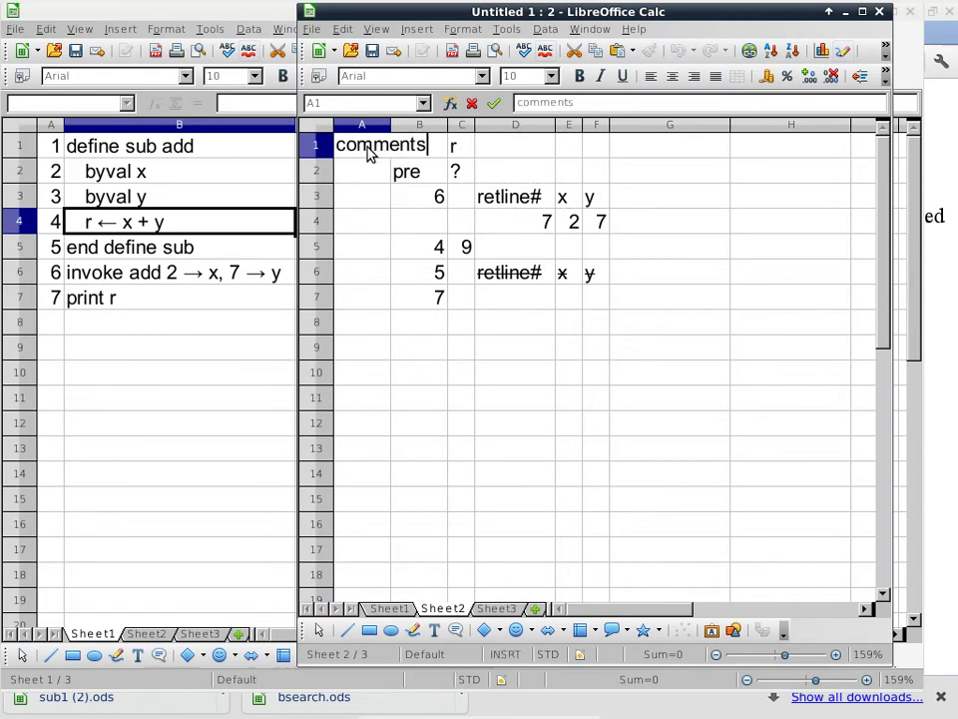
key("Return")
left_click(375, 125)
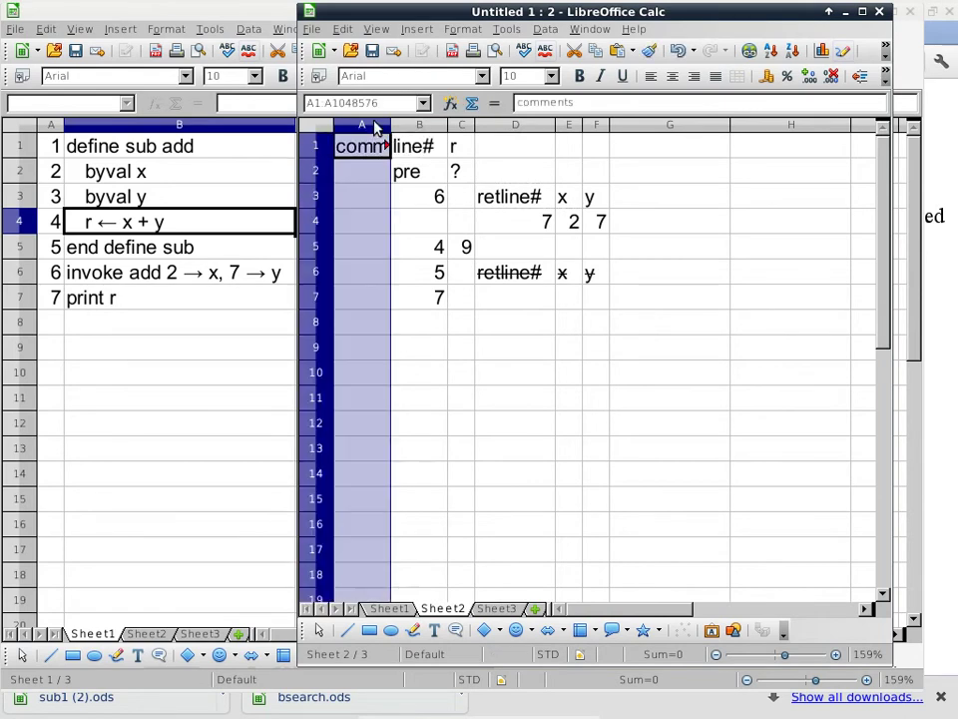
double_click(390, 124)
Step: Enter the comment "print 9" in A7 beside line number 7 and close the trace with "post" in B8
left_click(383, 306)
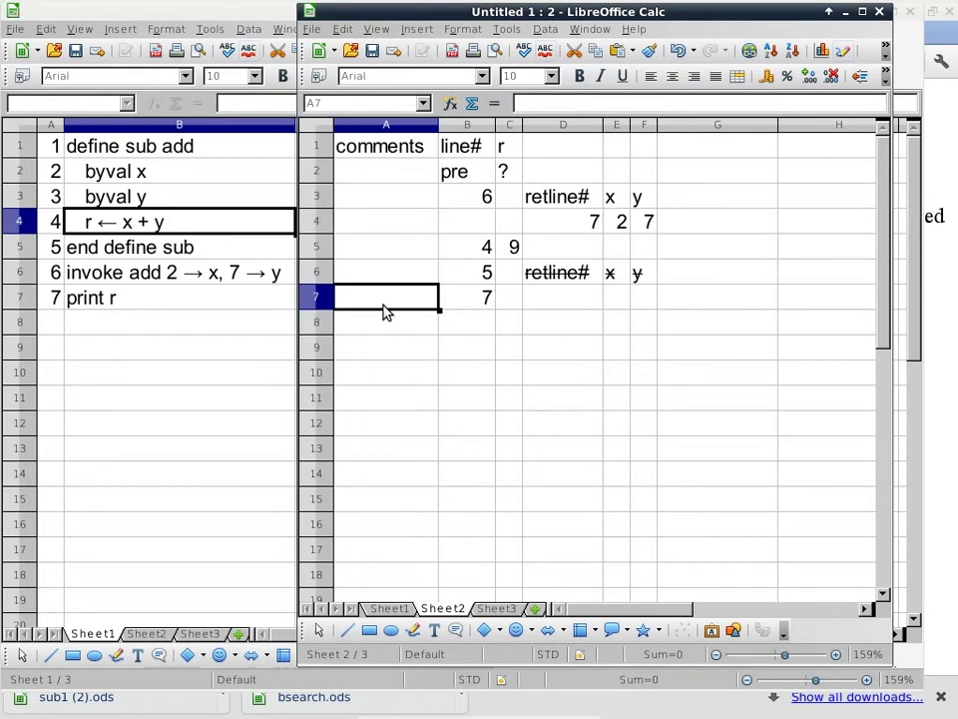
type("print 9")
key("Return")
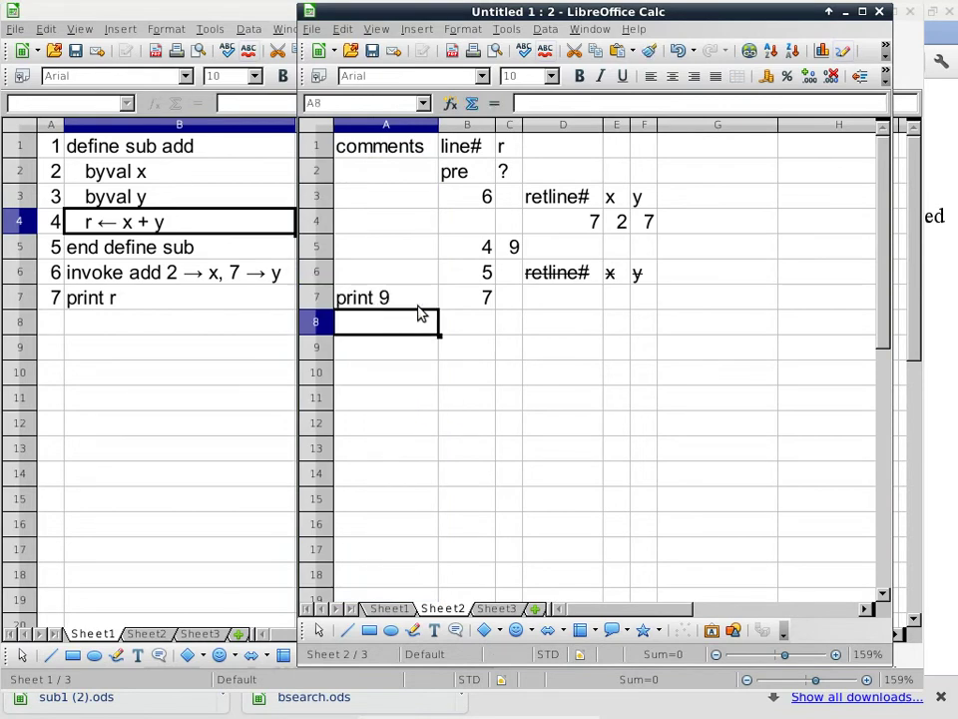
left_click(480, 329)
type("post")
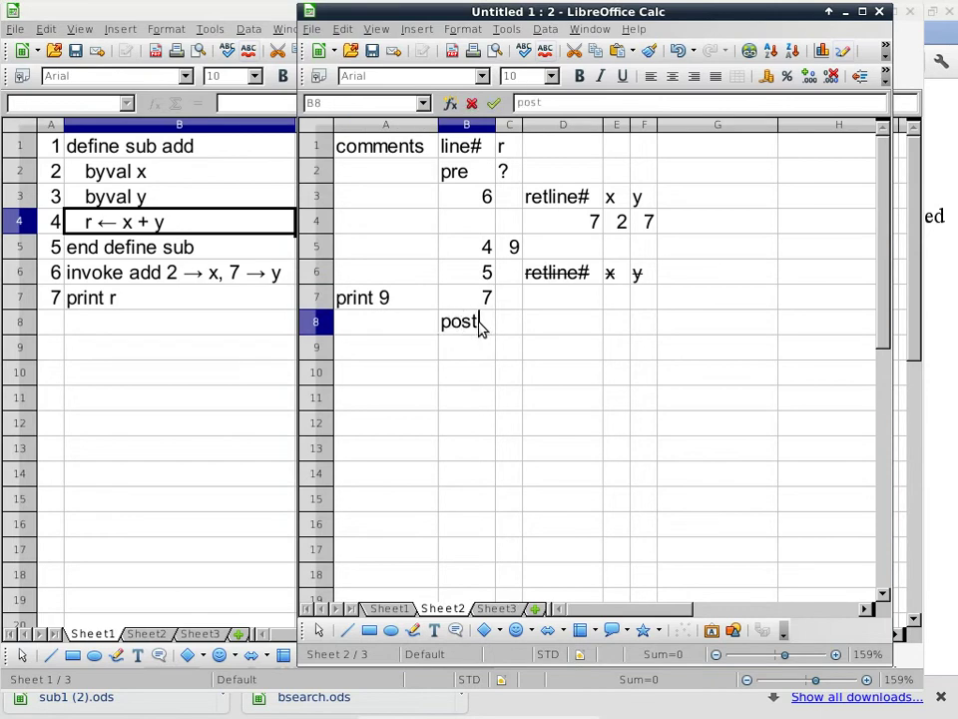
key("Return")
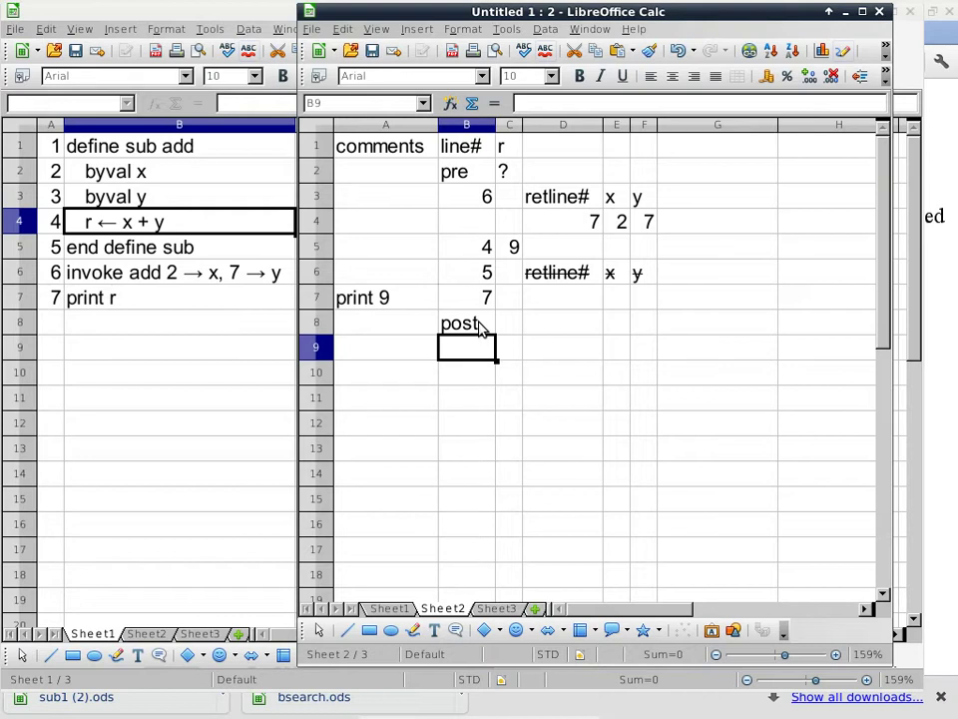
Step: Save the workbook as byval in ODF Spreadsheet format in the folder 20120320_cisp300
left_click(15, 328)
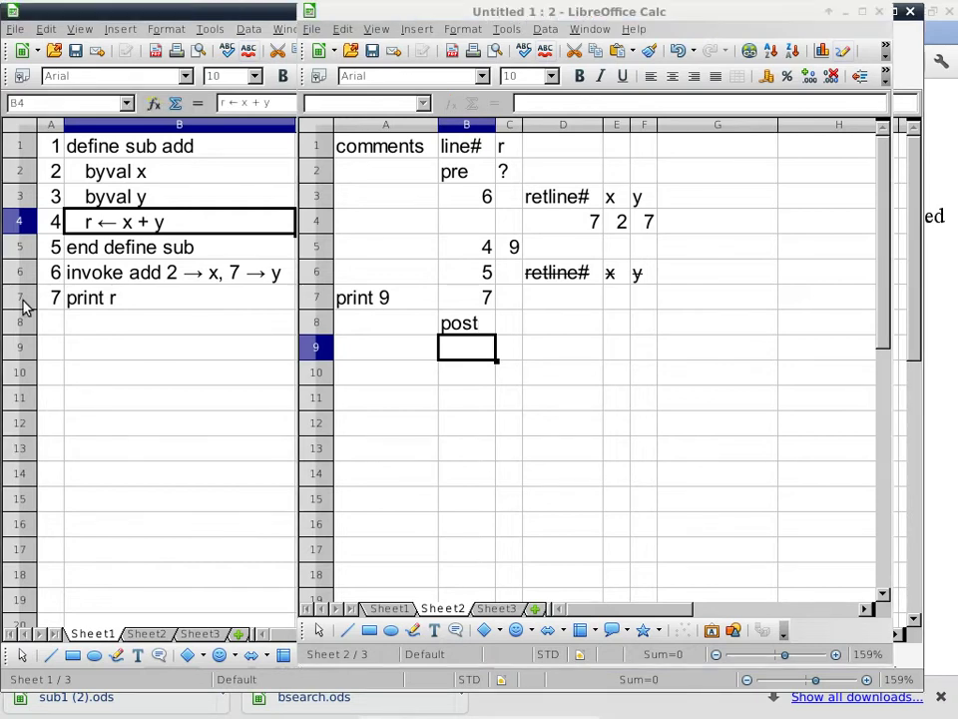
left_click(22, 299)
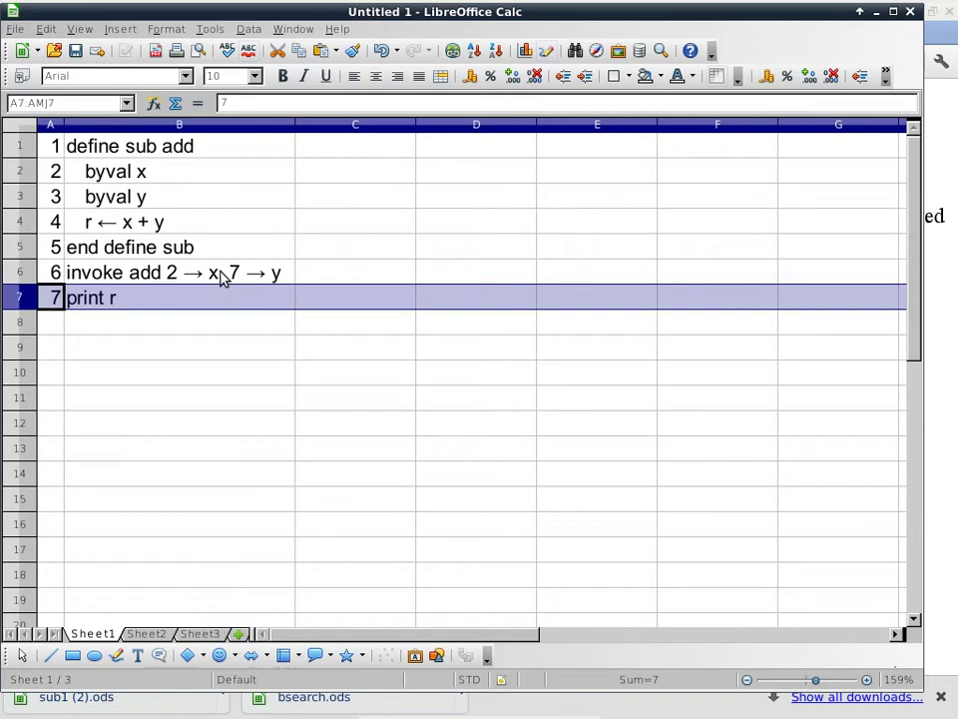
left_click(75, 51)
scroll(339, 359, "down", 5)
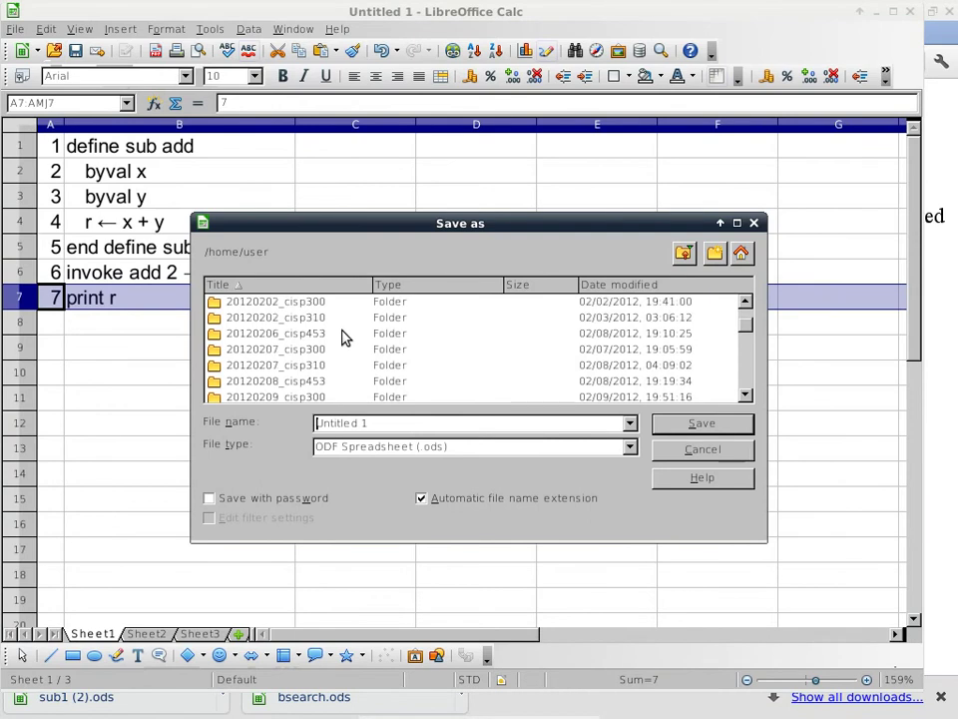
scroll(342, 338, "down", 5)
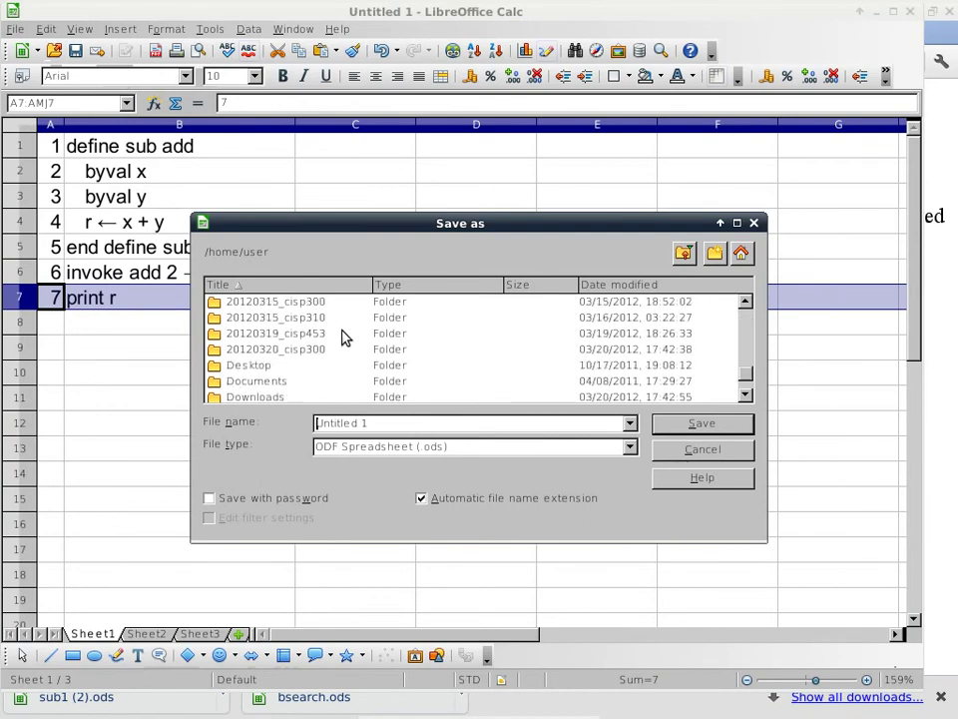
double_click(316, 350)
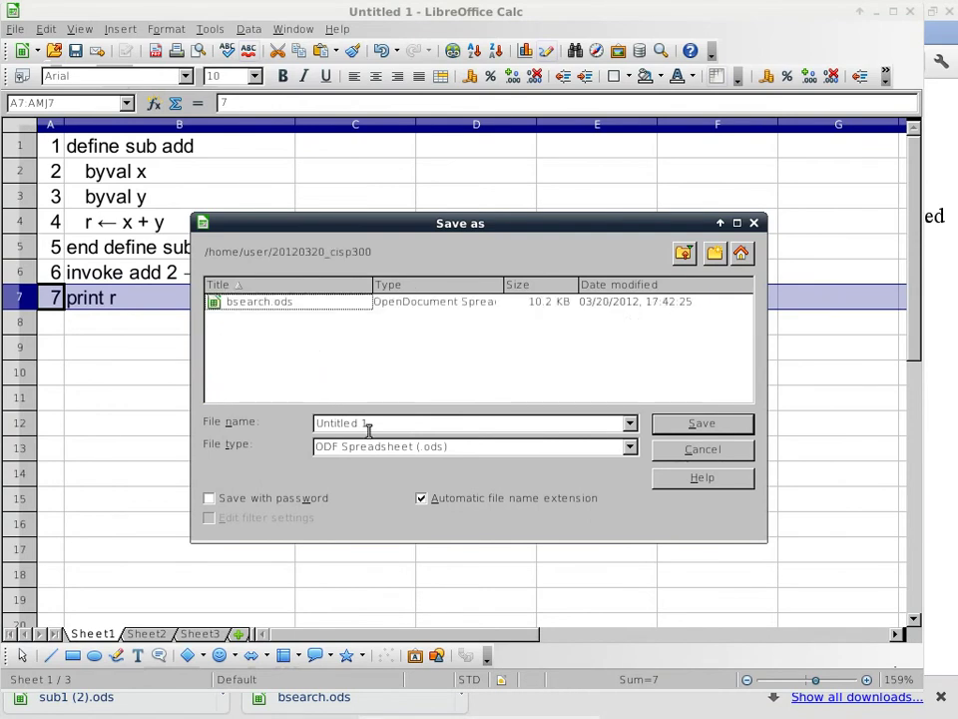
left_click_drag(378, 426, 290, 412)
type("byval")
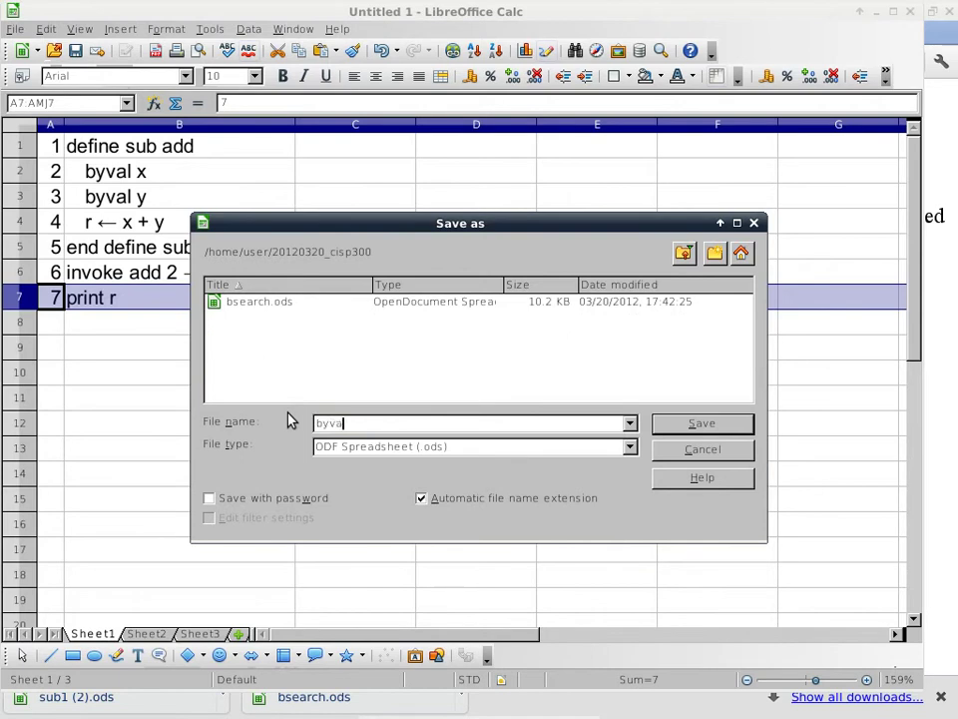
key("Return")
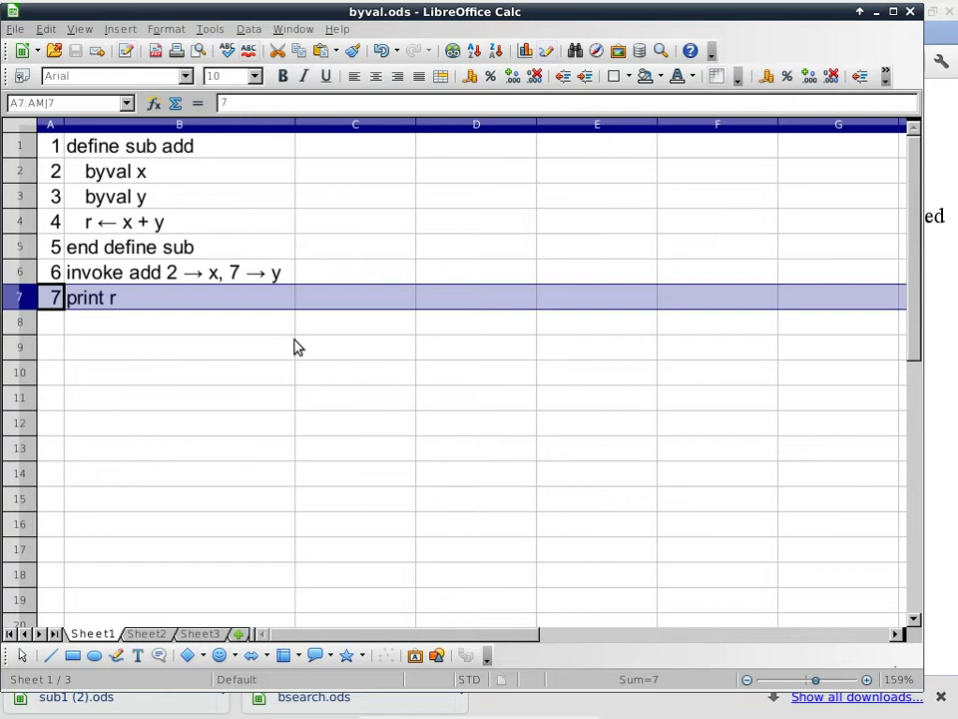
Step: Create a new blank spreadsheet and close both byval.ods windows
left_click(909, 12)
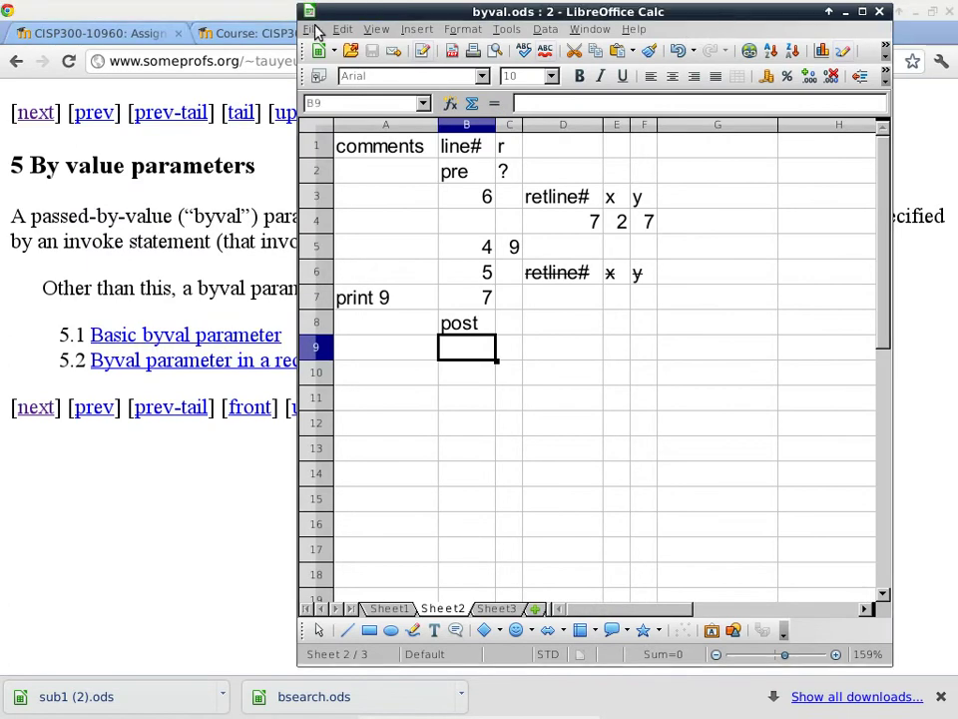
left_click(315, 31)
mouse_move(344, 47)
left_click(563, 77)
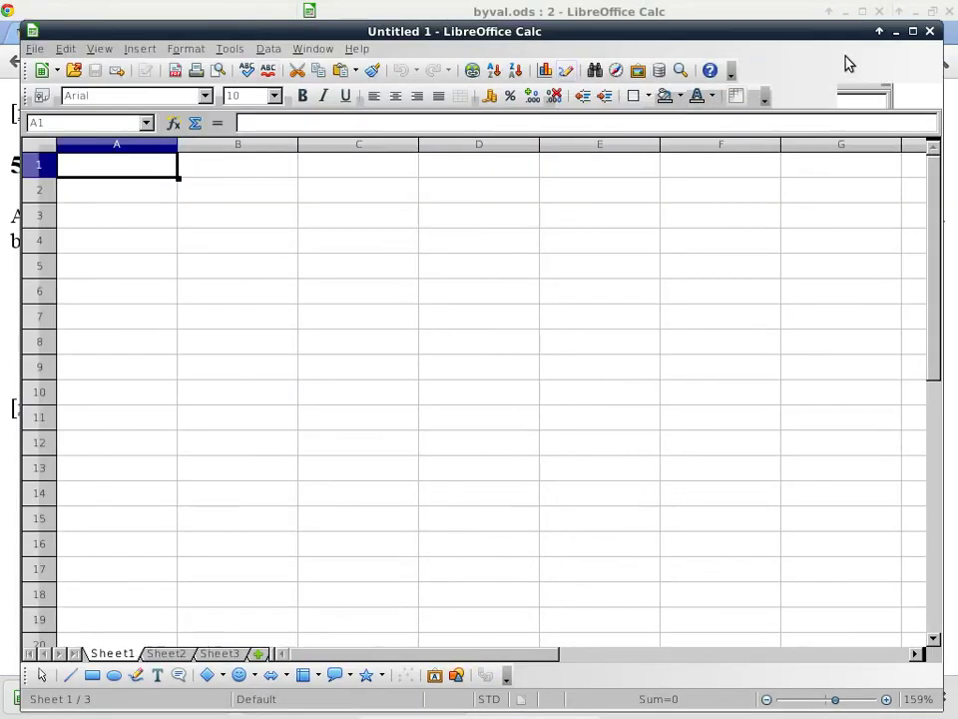
left_click(757, 12)
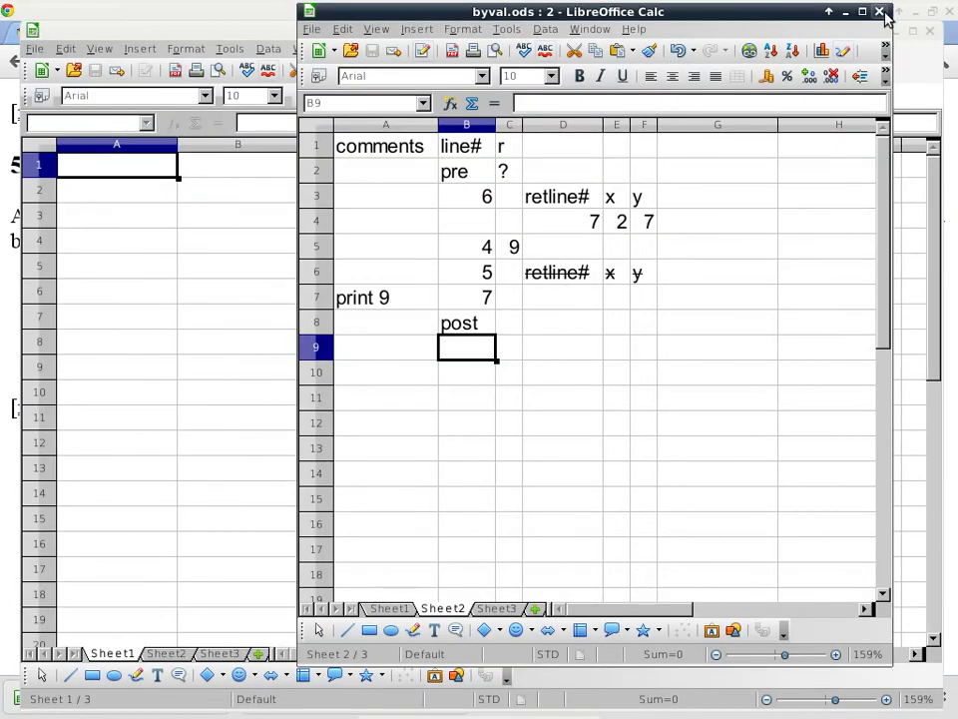
left_click(880, 12)
left_click_drag(154, 31, 139, 16)
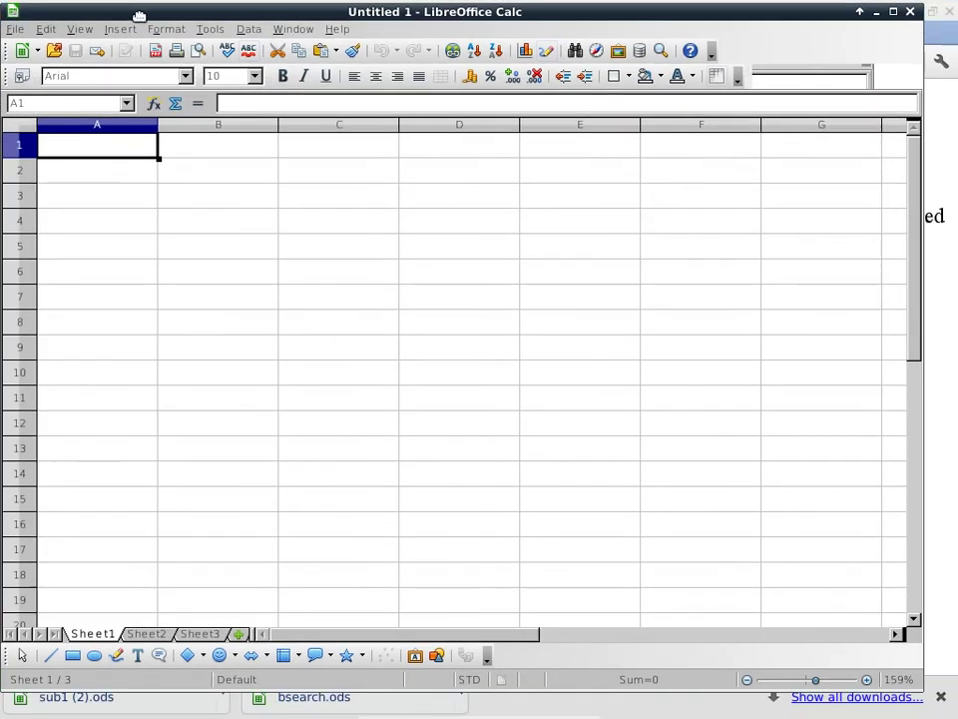
Step: Begin the recursive subroutine by entering "define sub factorial" in B1 and "byval n" in B2
left_click(185, 151)
type("define sub factorial")
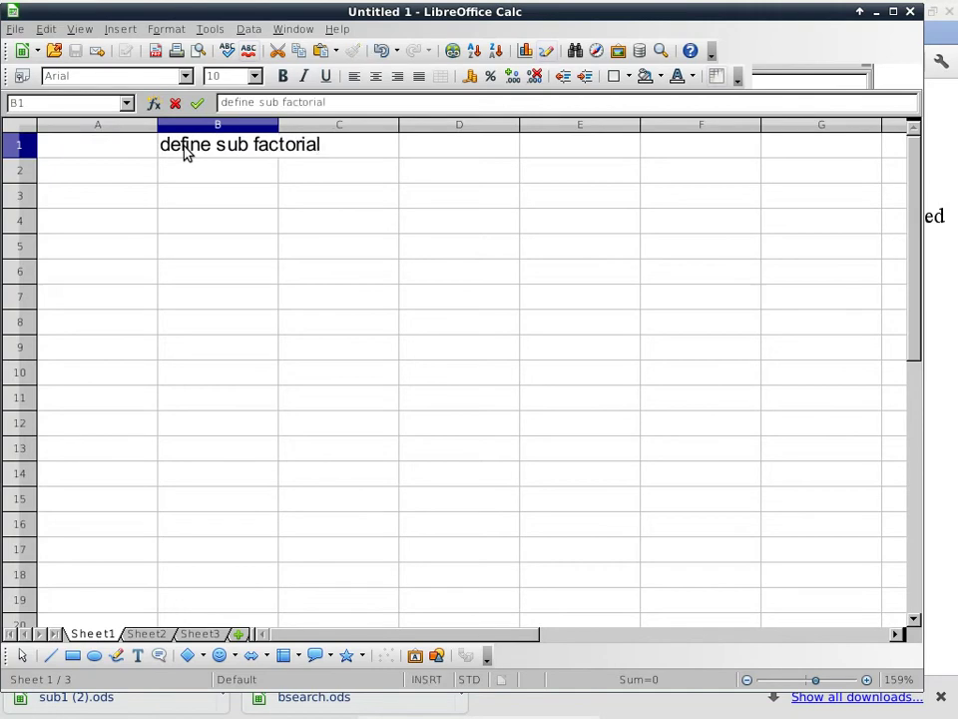
key("Return")
type("byval n")
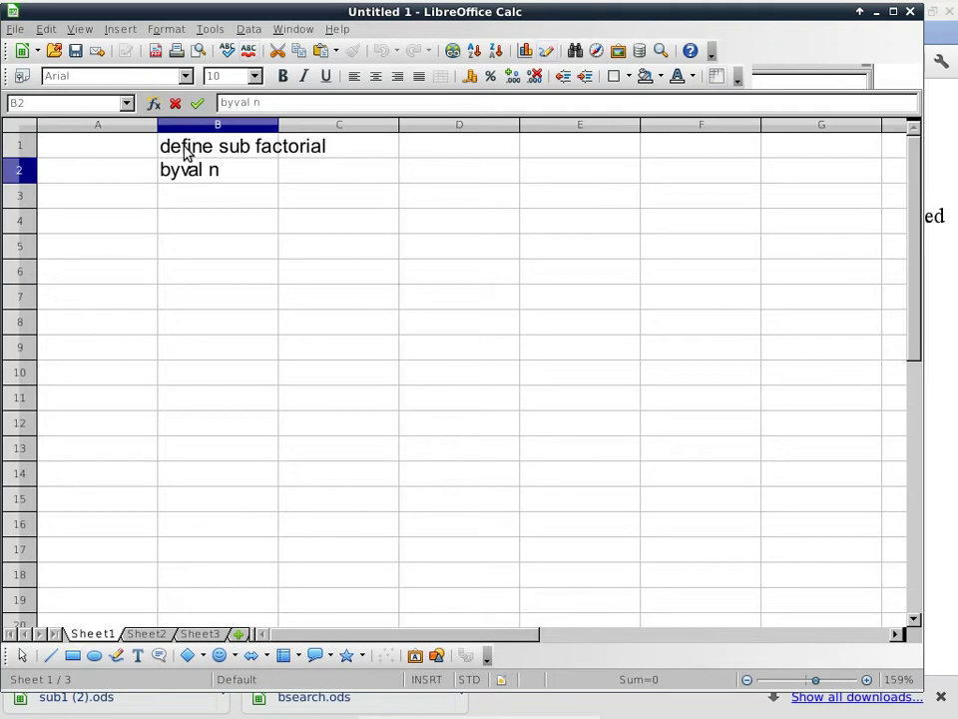
key("Return")
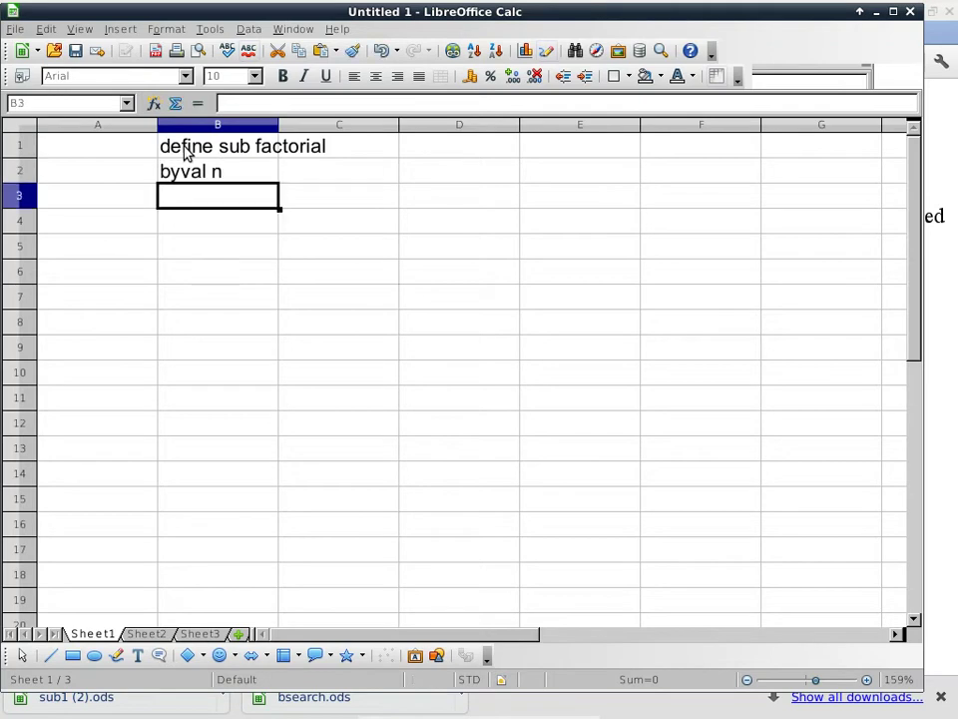
Step: Enter the base case in B3:B5 as "if (n=1) then", "r ← 1" and "else"
type("if (")
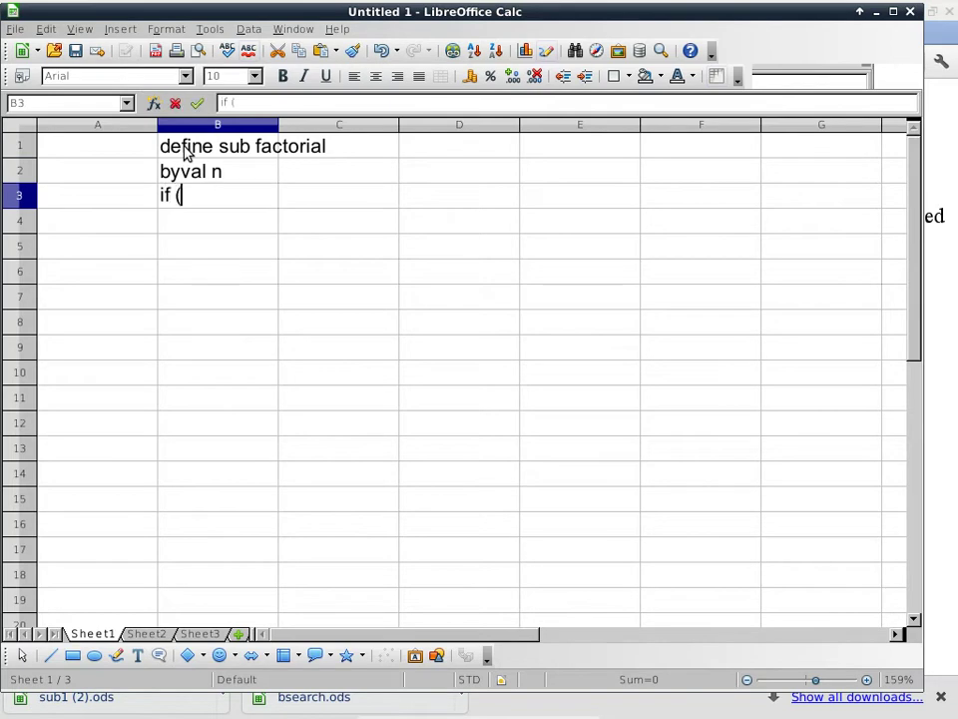
type("n=1")
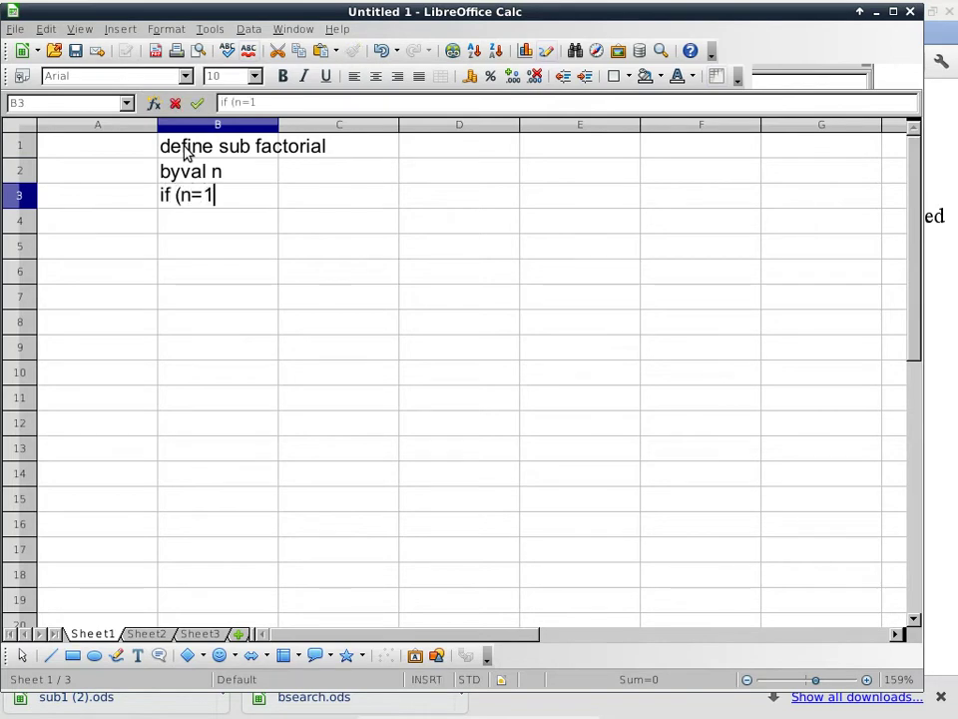
type(") then")
key("Return")
type("r <- 1")
key("Return")
type("el")
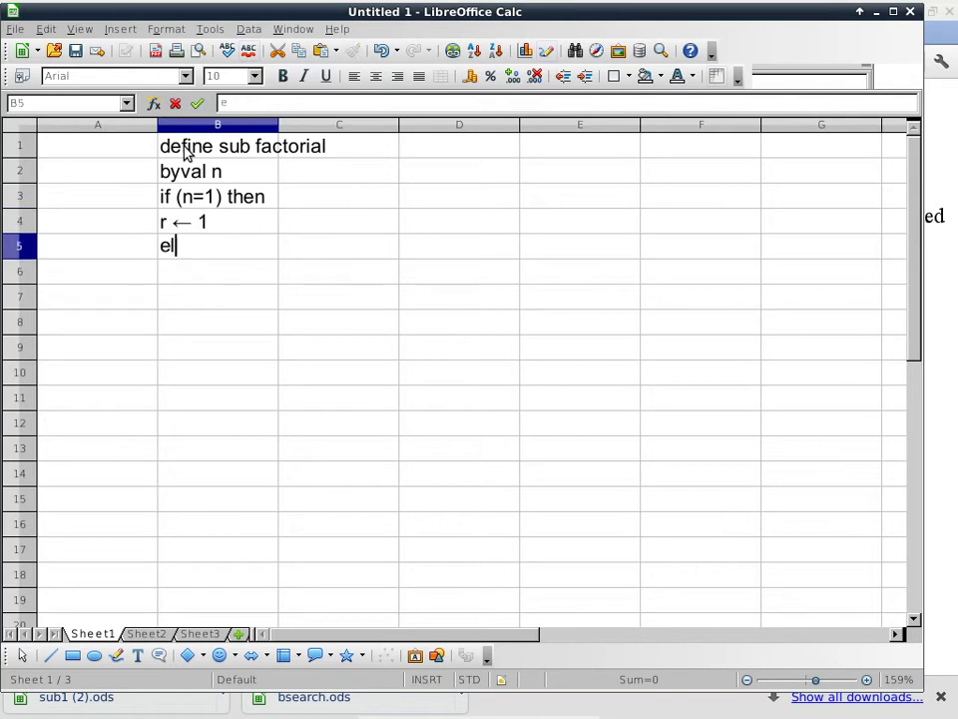
type("se")
key("Return")
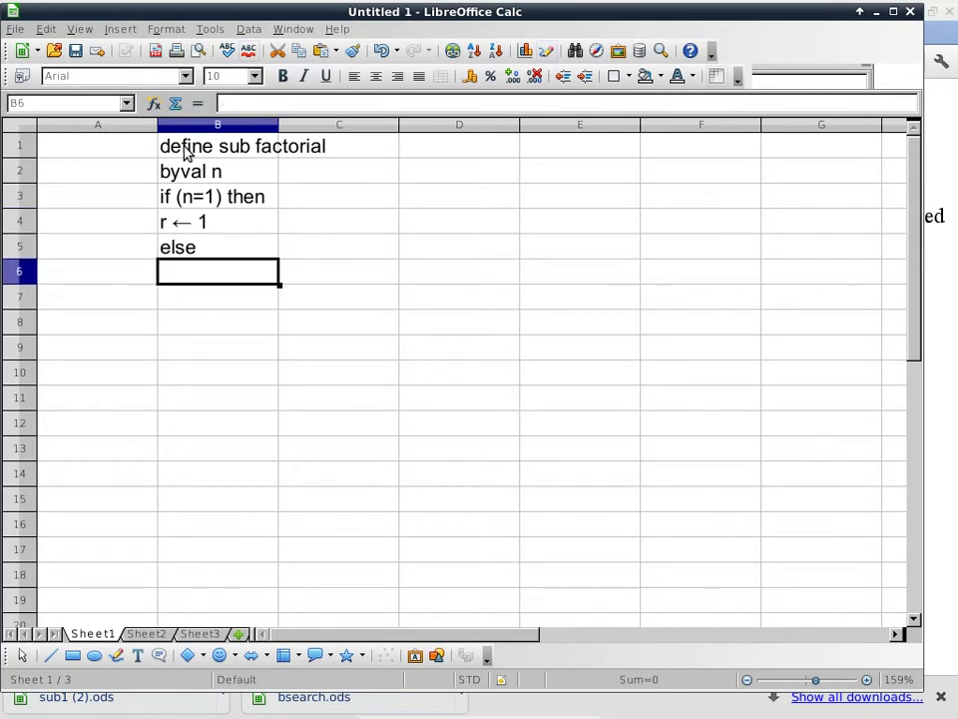
Step: Enter the recursive call "invoke factorial n-1 → n" in B6
type("in")
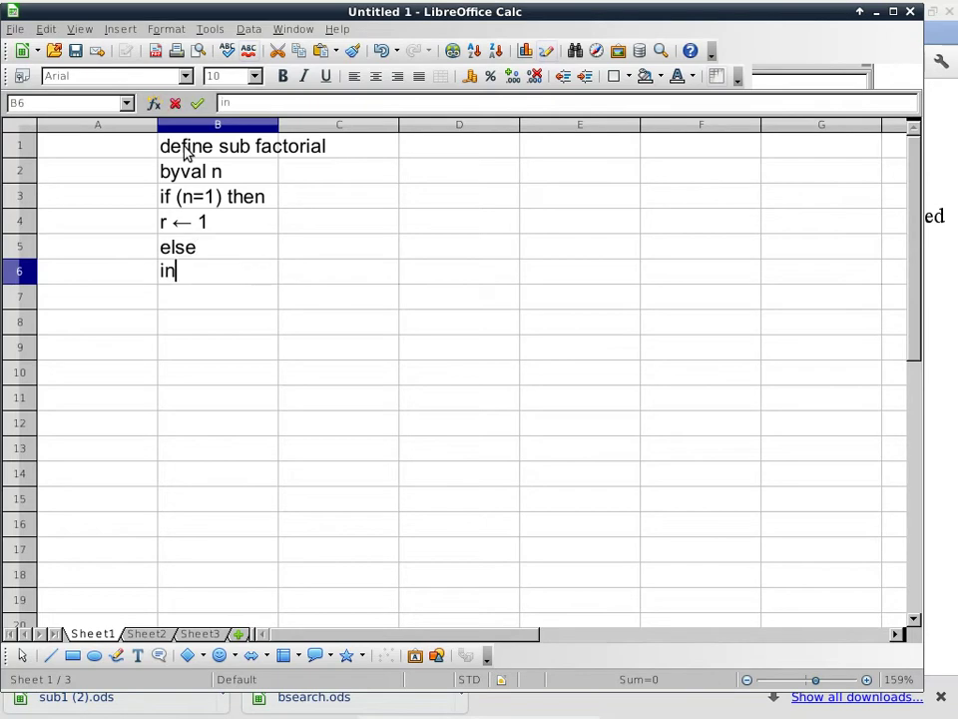
type("voke factor")
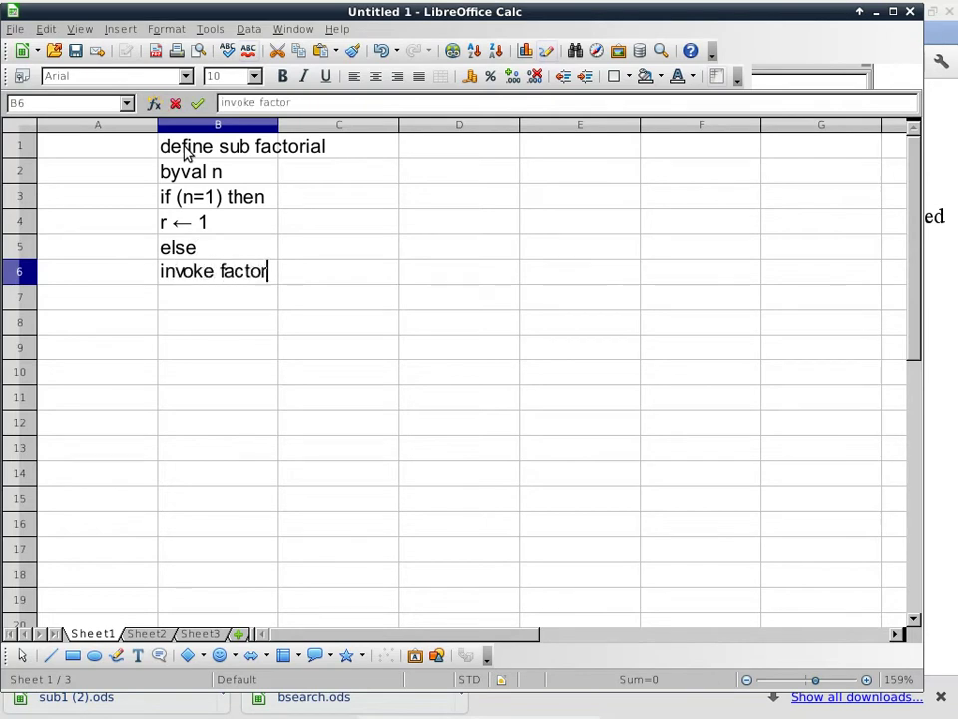
type("ial n-1 -")
type("> ")
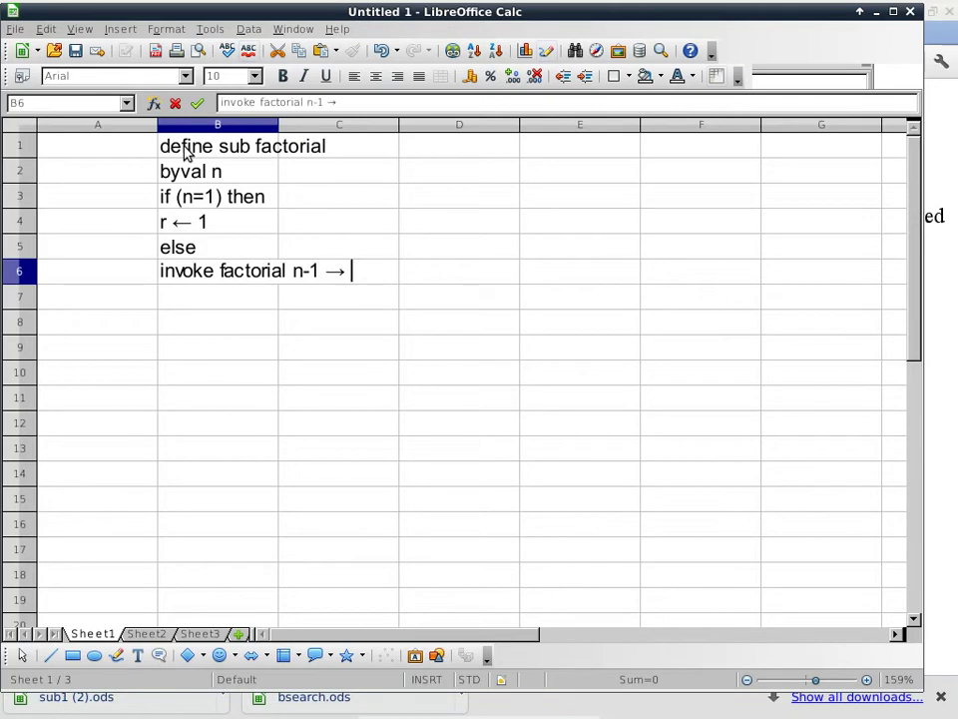
type("n")
key("Return")
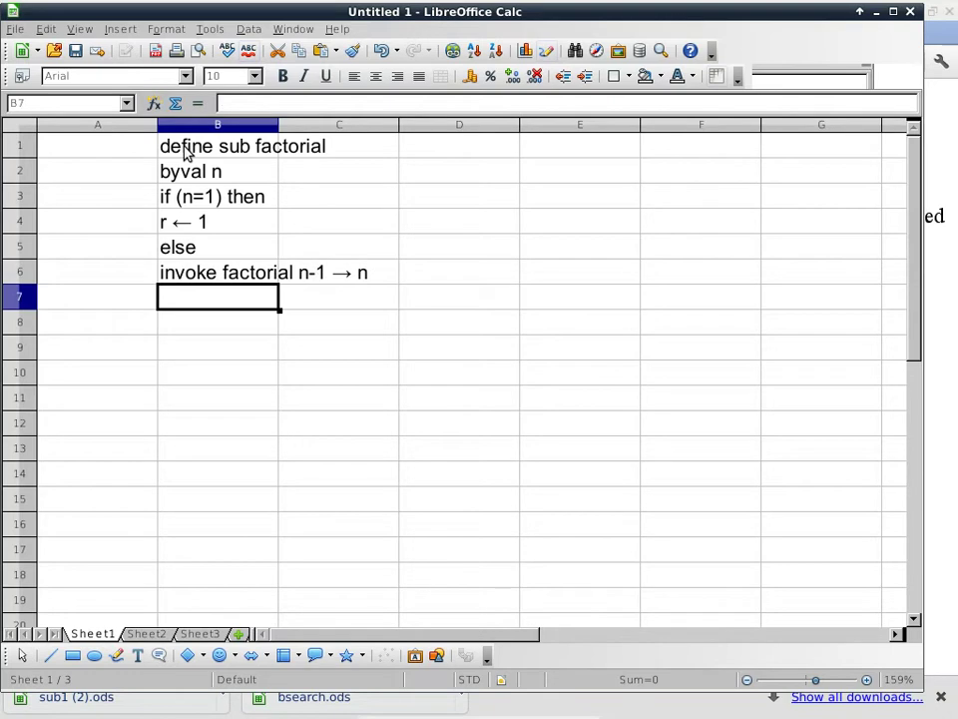
Step: Enter the result statement "r ← r * n" in B7
type("end")
key("BackSpace")
key("BackSpace")
key("BackSpace")
key("BackSpace")
type("r <- r")
type(" * n")
key("Return")
Step: Close the conditional and the subroutine with "end if" in B8 and "end define sub" in B9
type("end ")
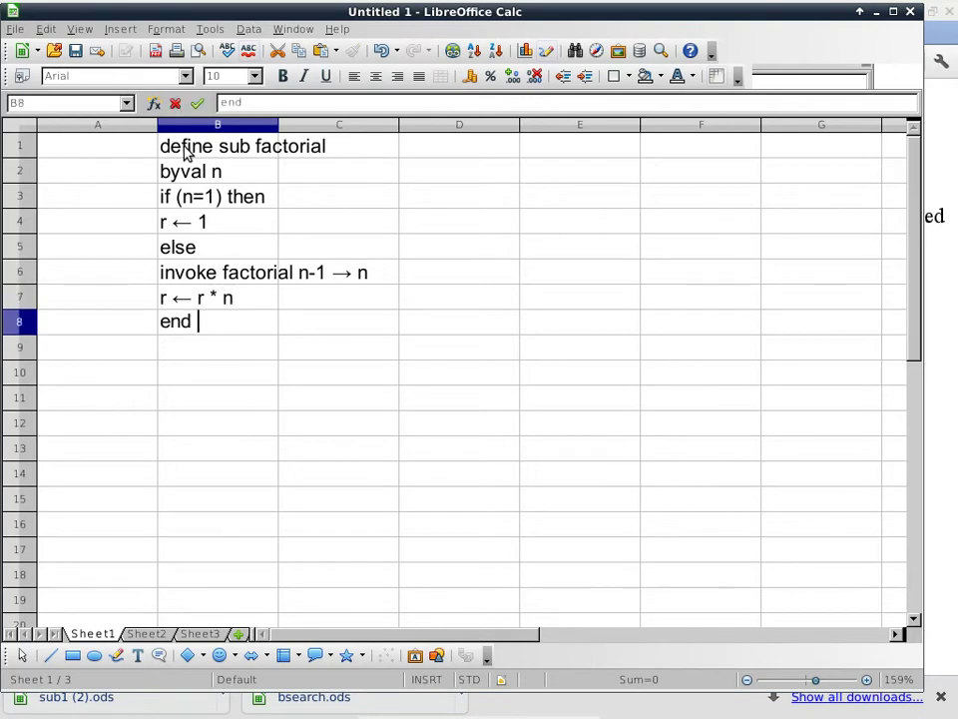
type("if")
key("Return")
type("end define sub")
key("Return")
Step: Enter the main program lines "invoke factorial 3 → n" in B10 and "print r" in B11
type("invoke facto")
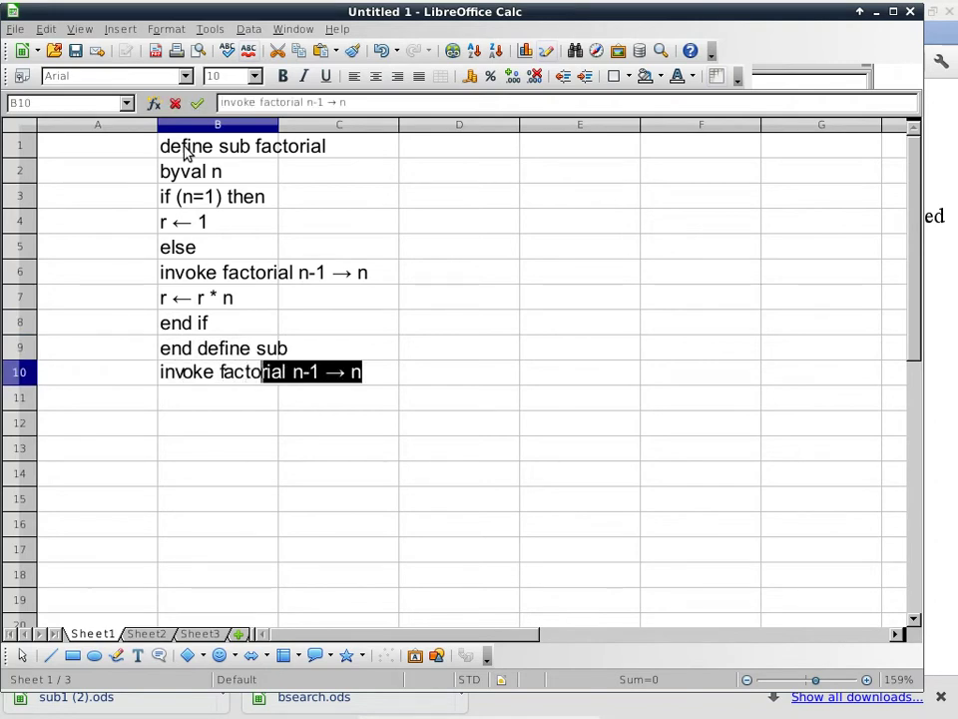
type("rial 3 -> ")
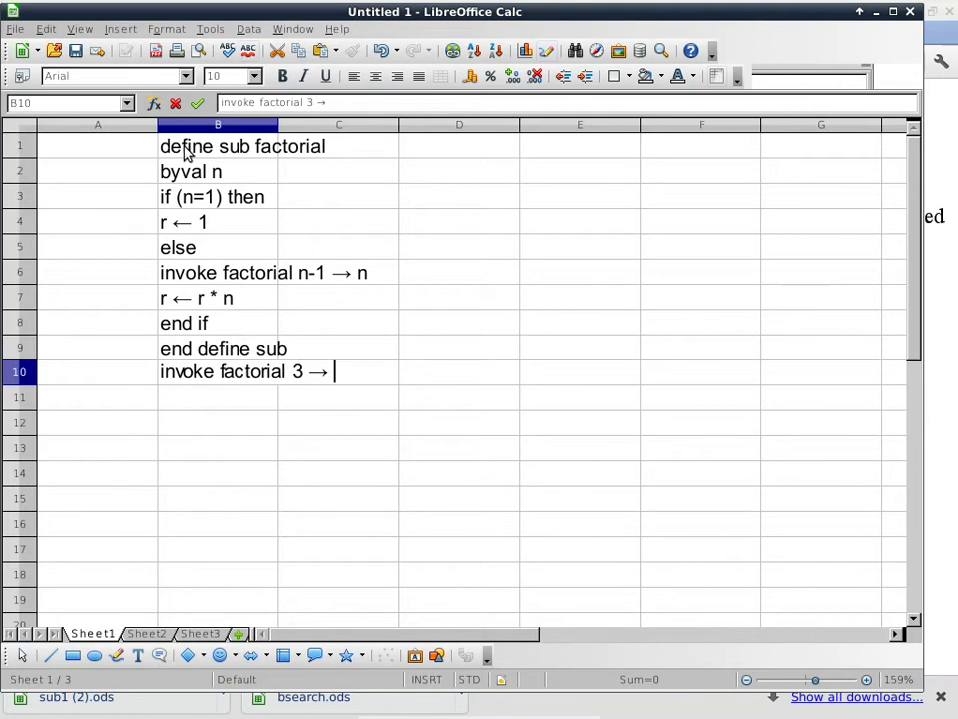
type("n")
key("Return")
type("print r")
key("Return")
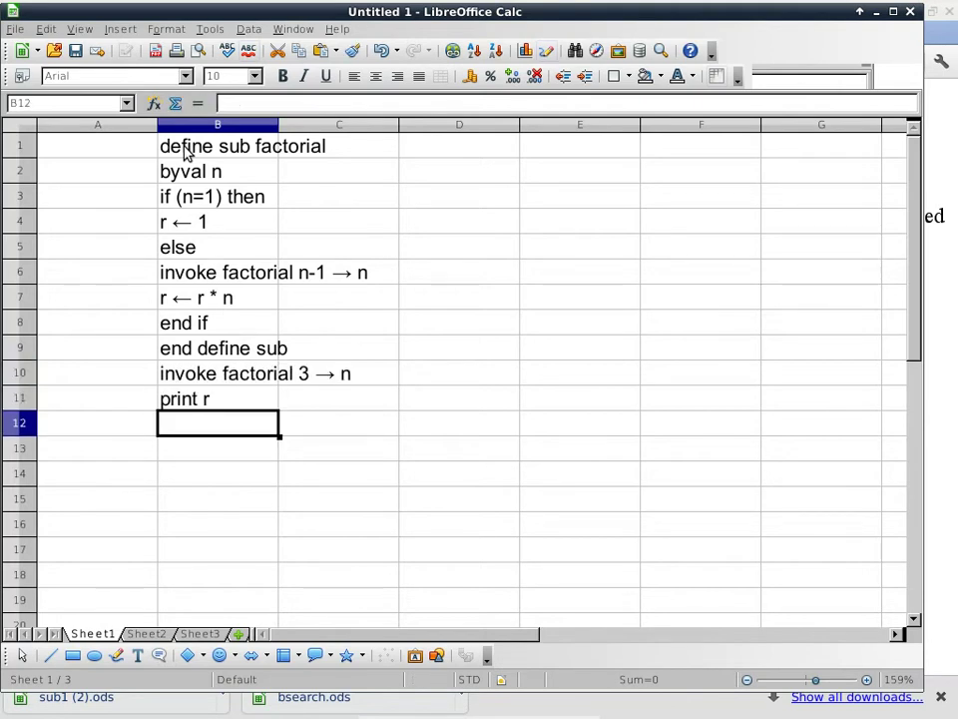
Step: Number the code lines 1 to 11 in A1:A11 by filling the series down from A1
left_click(126, 151)
type("1")
key("Return")
left_click(129, 153)
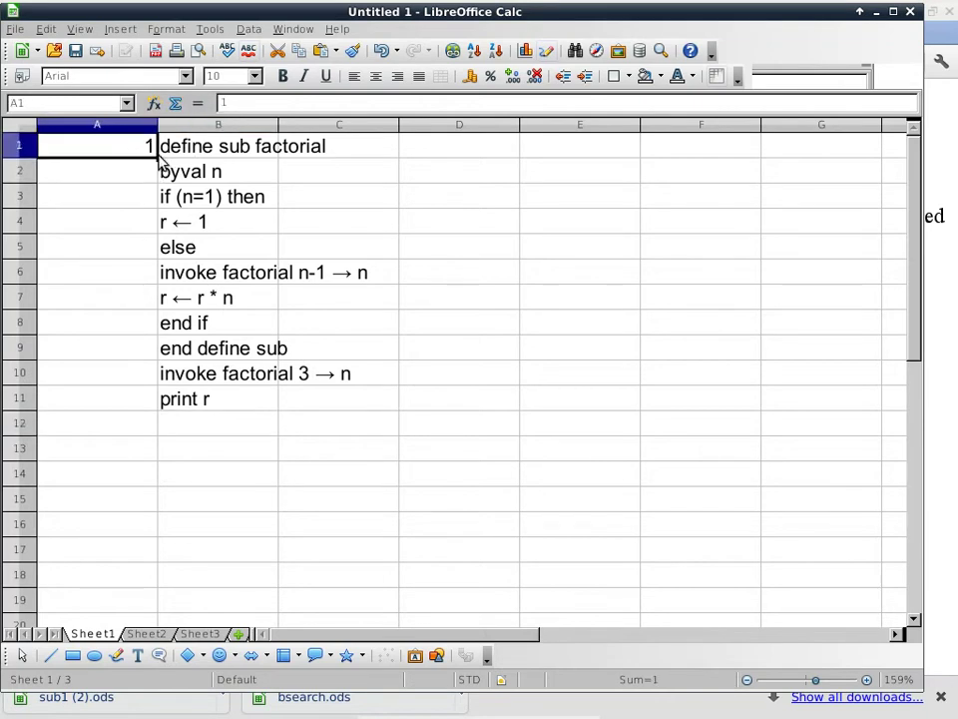
left_click_drag(158, 157, 153, 413)
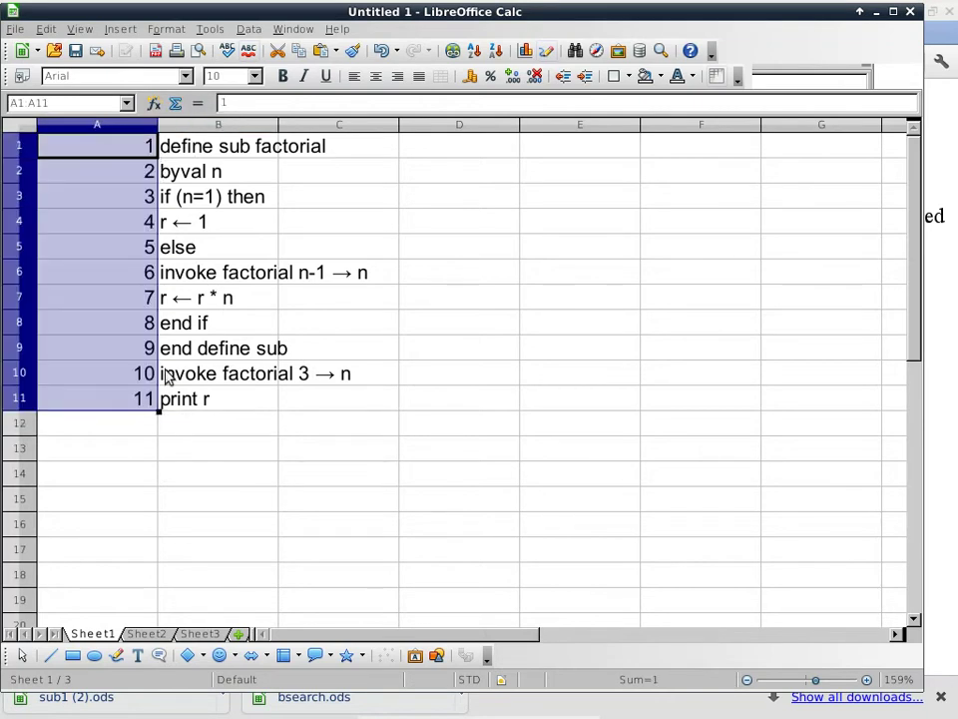
Step: Indent the subroutine body B2:B8 one level and the branch statements in B4, B6 and B7 one level more
left_click(197, 178)
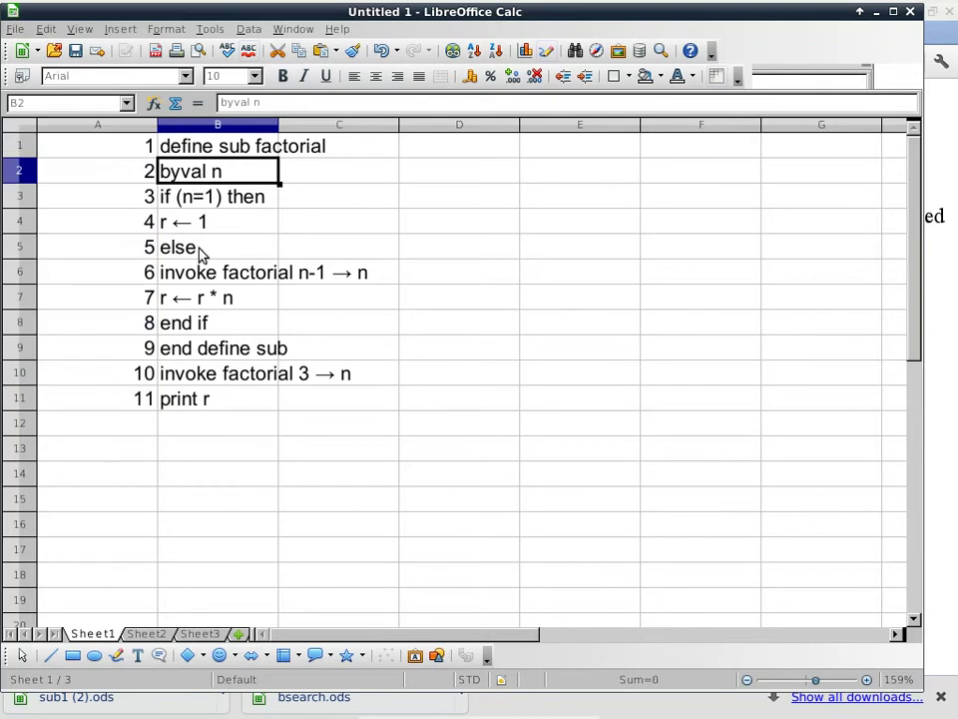
left_click(192, 323, "shift")
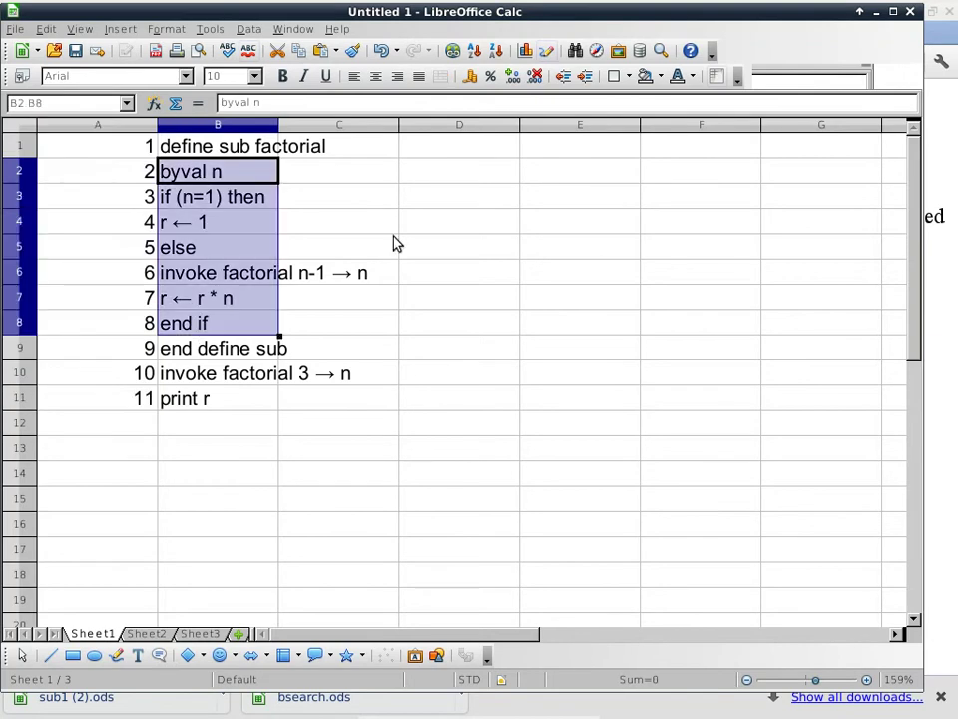
left_click(587, 77)
left_click(225, 220)
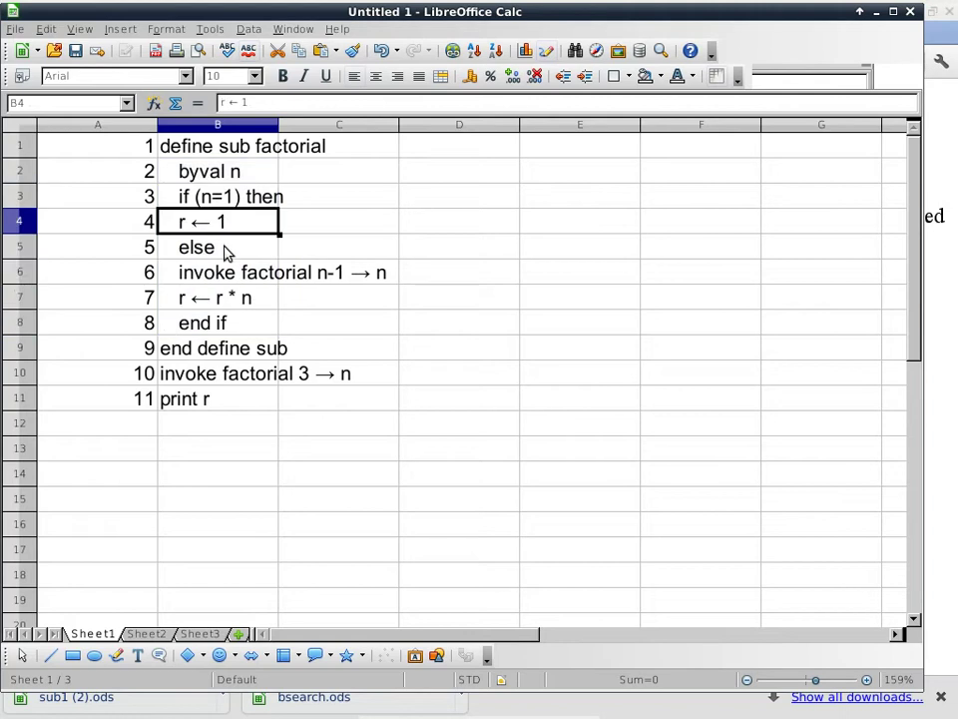
left_click(232, 278, "ctrl")
left_click(229, 298, "ctrl")
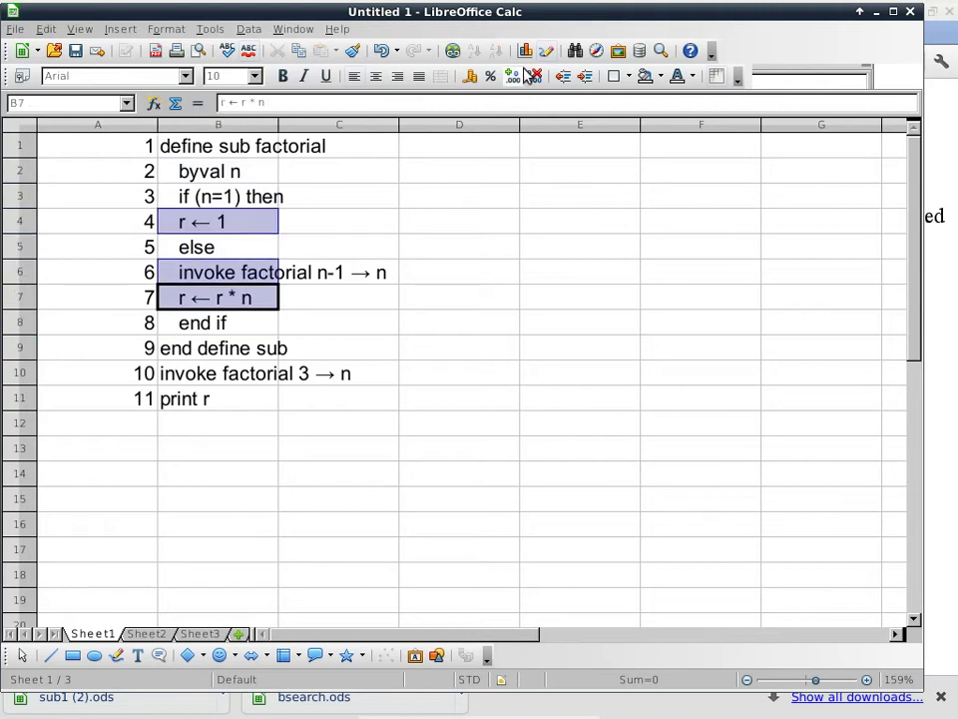
left_click(563, 77)
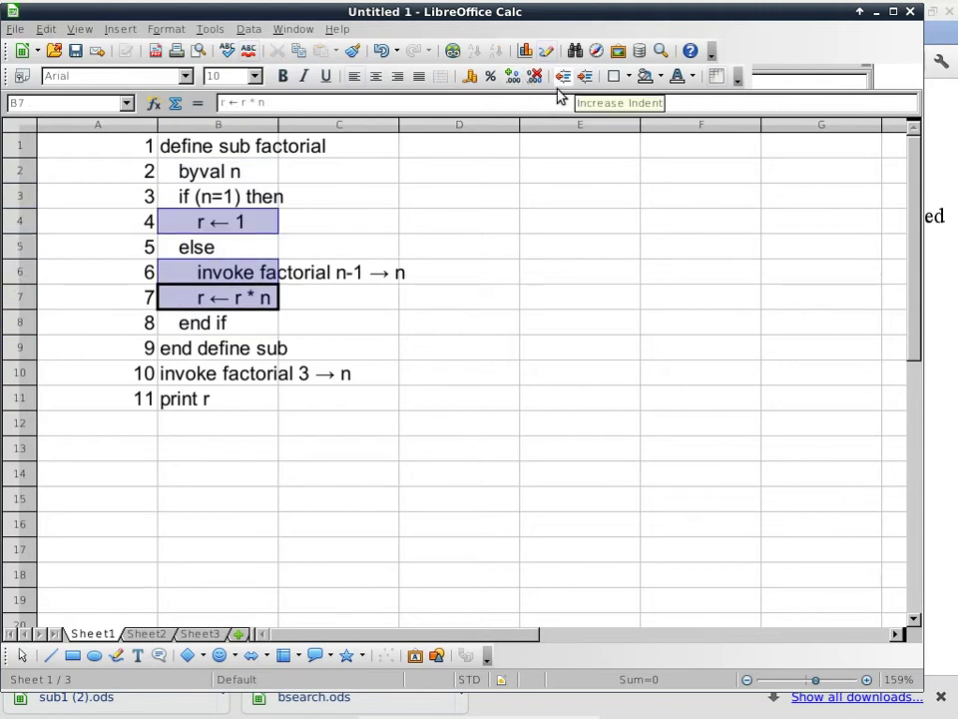
Step: Fit the widths of columns A and B to their contents
left_click(199, 396)
left_click_drag(129, 123, 198, 130)
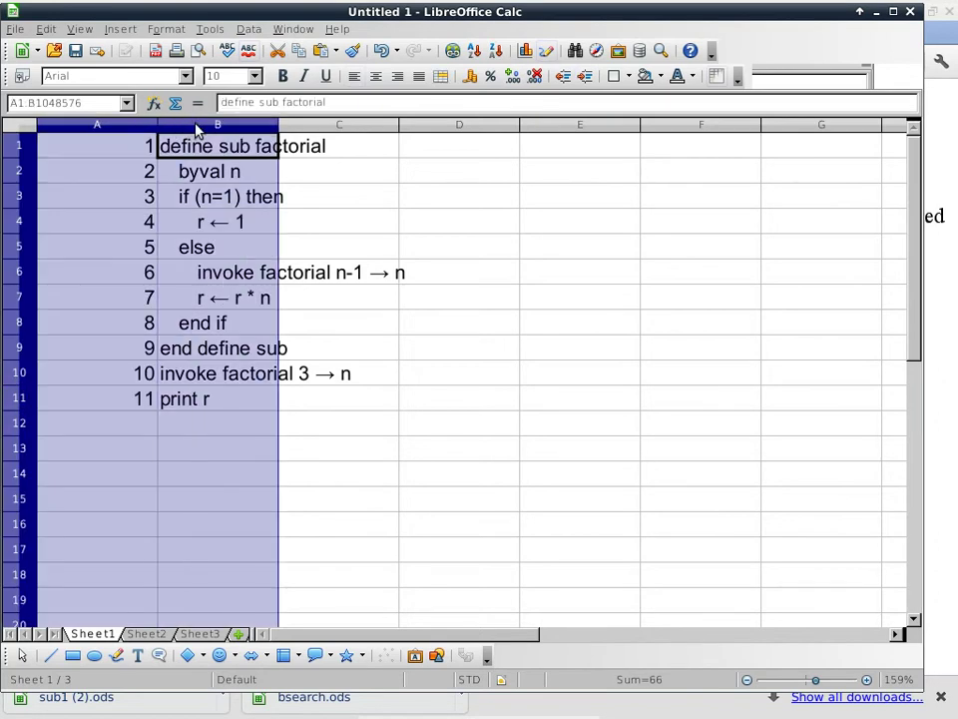
double_click(278, 125)
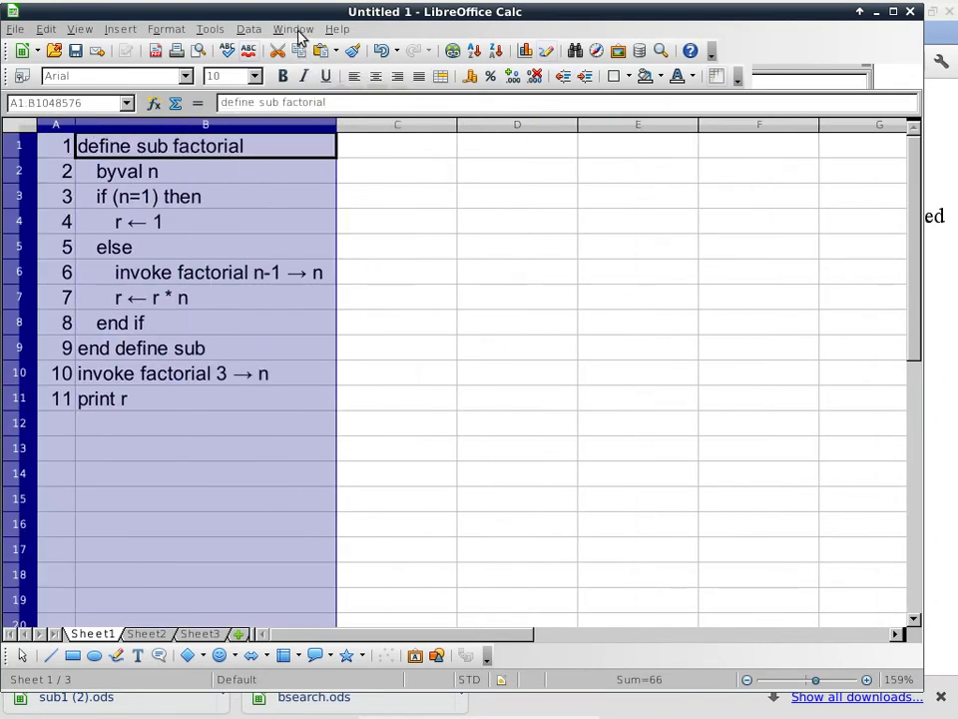
Step: Open a second window of the workbook, place it beside the code and show Sheet2 in it
left_click(294, 29)
left_click(312, 47)
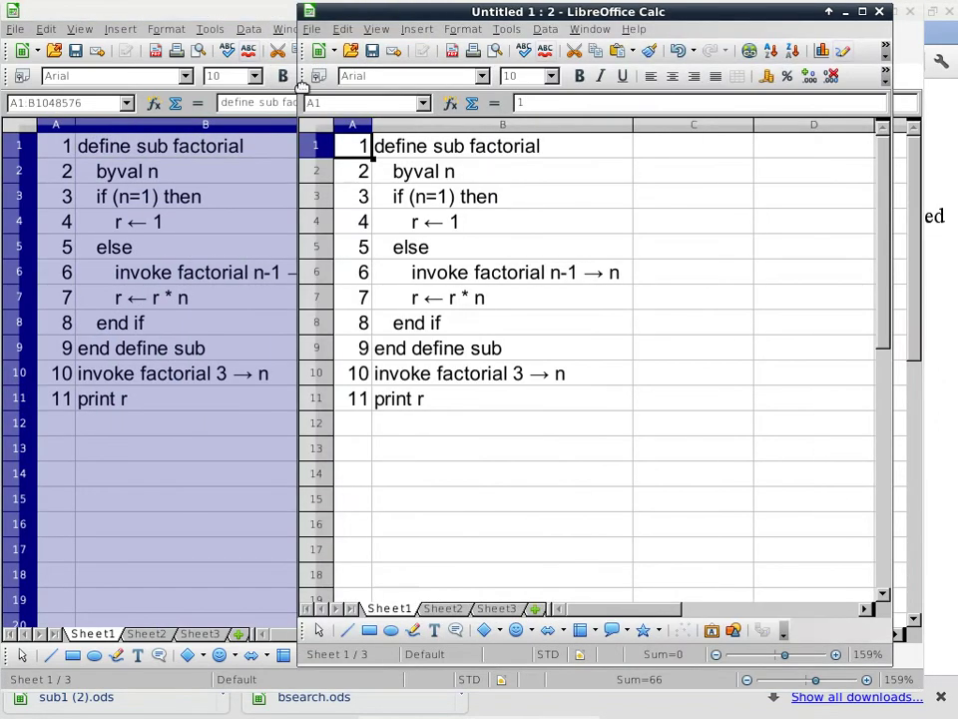
left_click_drag(335, 11, 378, 11)
left_click(484, 608)
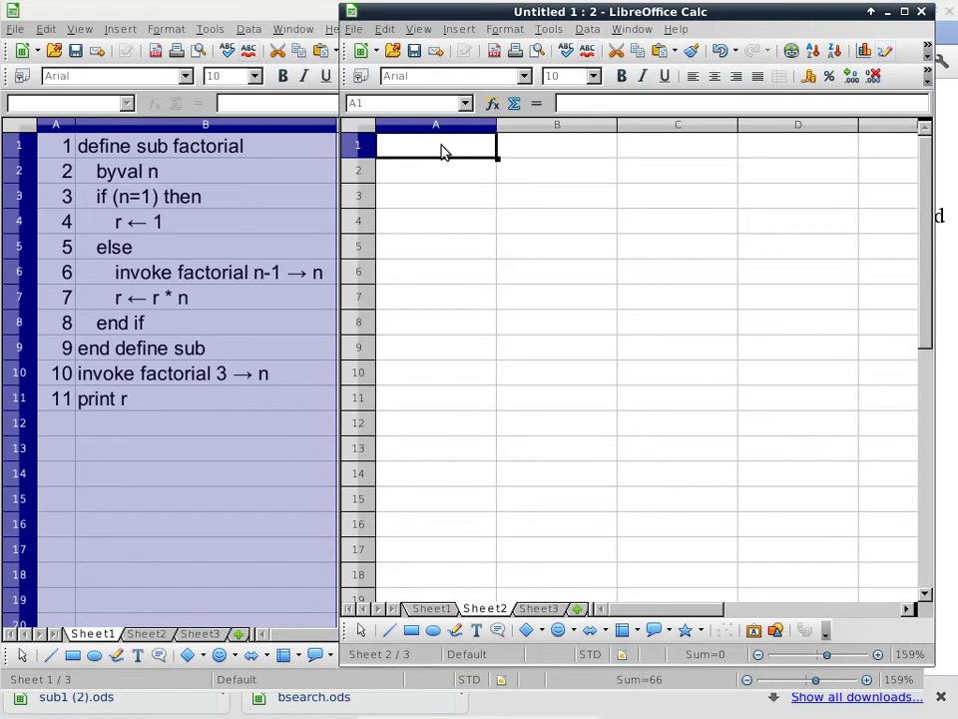
Step: Enter the trace headers "comments", "line#" and "r" in A1:C1 of Sheet2 and fit columns B and C to their contents
type("comments")
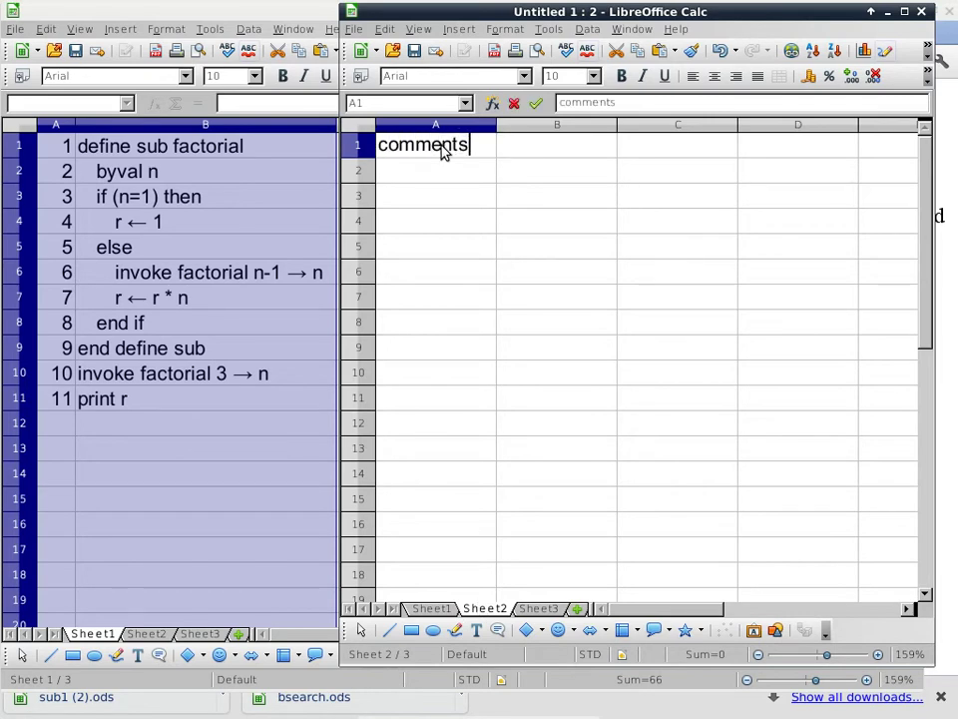
key("Tab")
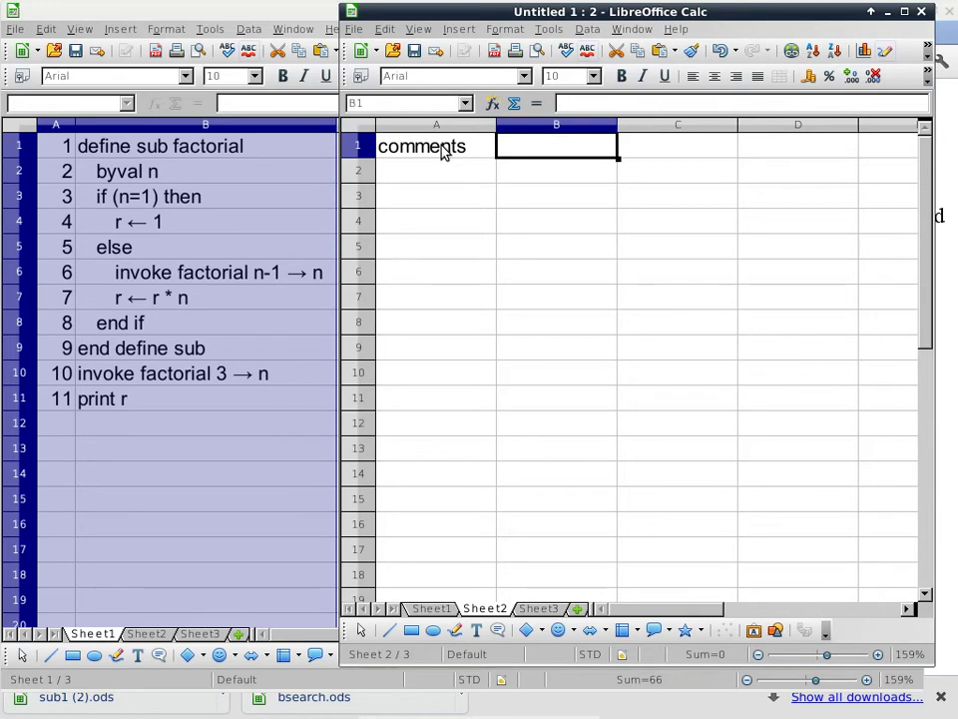
type("line#")
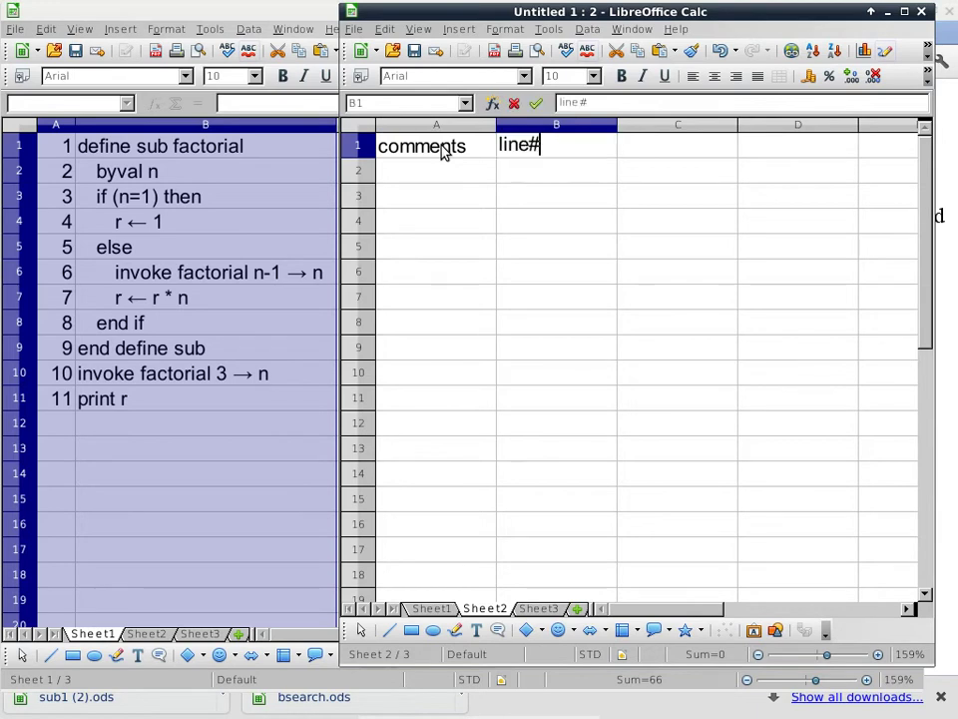
key("Tab")
type("r")
key("Return")
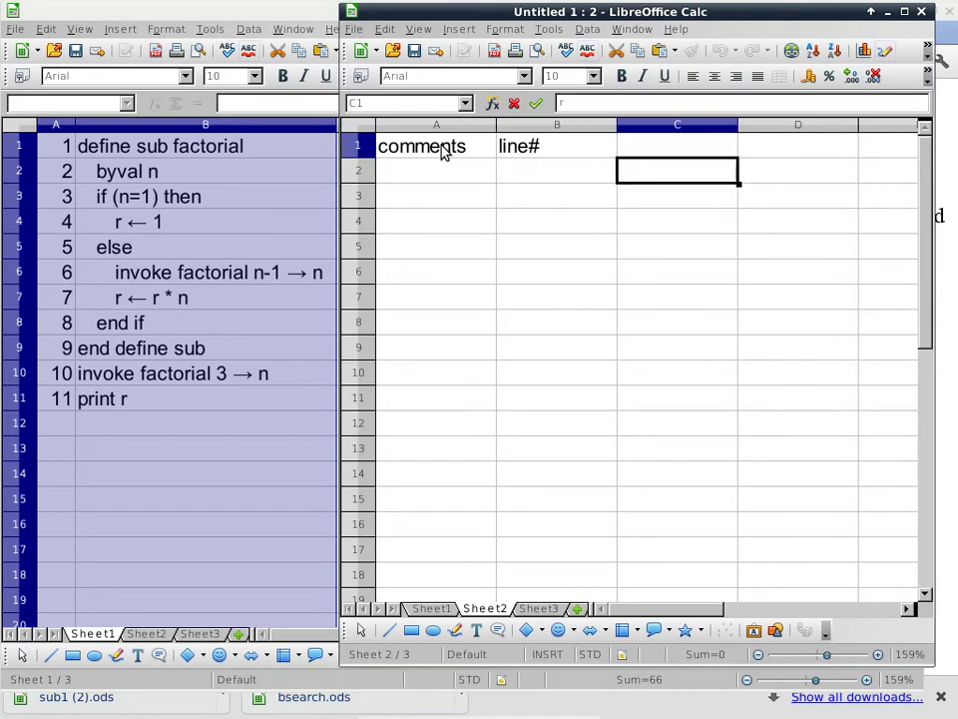
left_click_drag(552, 126, 739, 126)
double_click(739, 126)
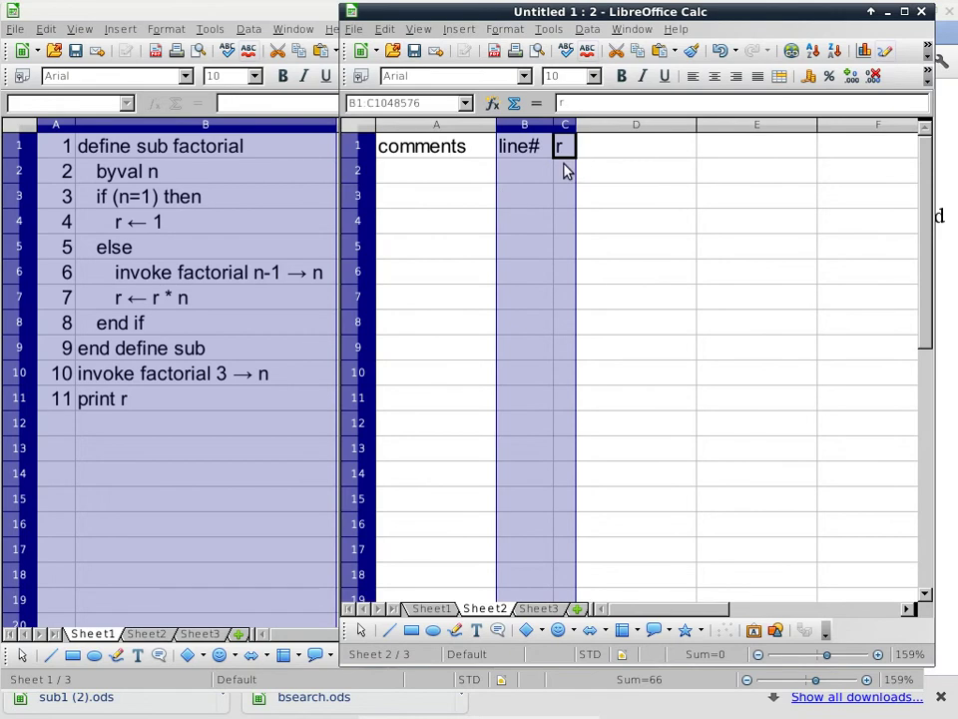
Step: Fill the initial trace row with "?" for r in C2 and "pre" for the line number in B2
left_click(564, 172)
key("Left")
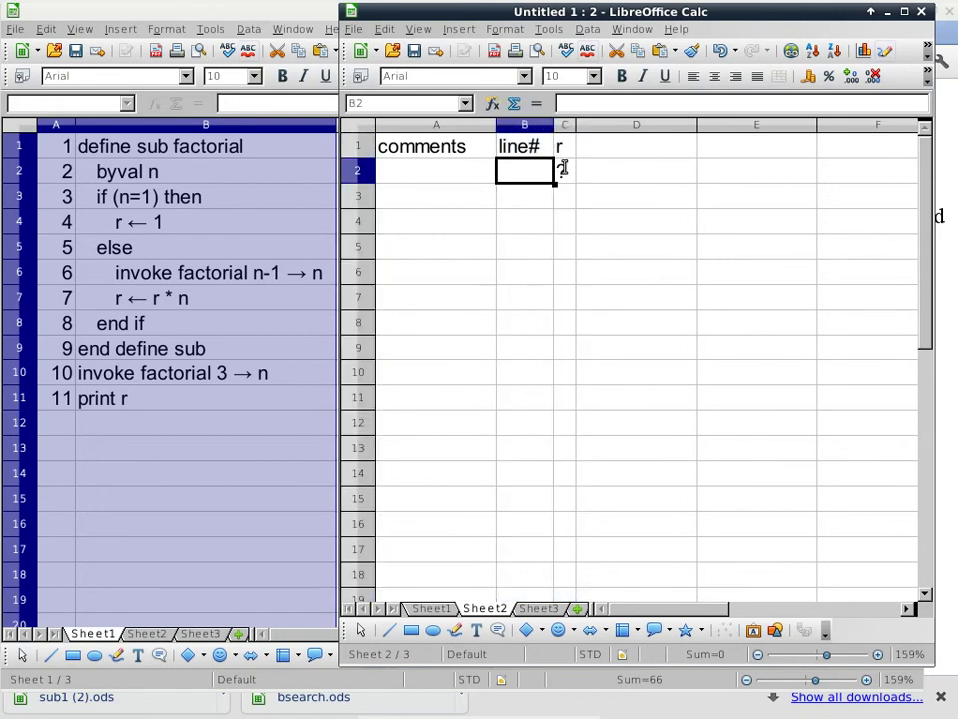
type("pre")
key("Return")
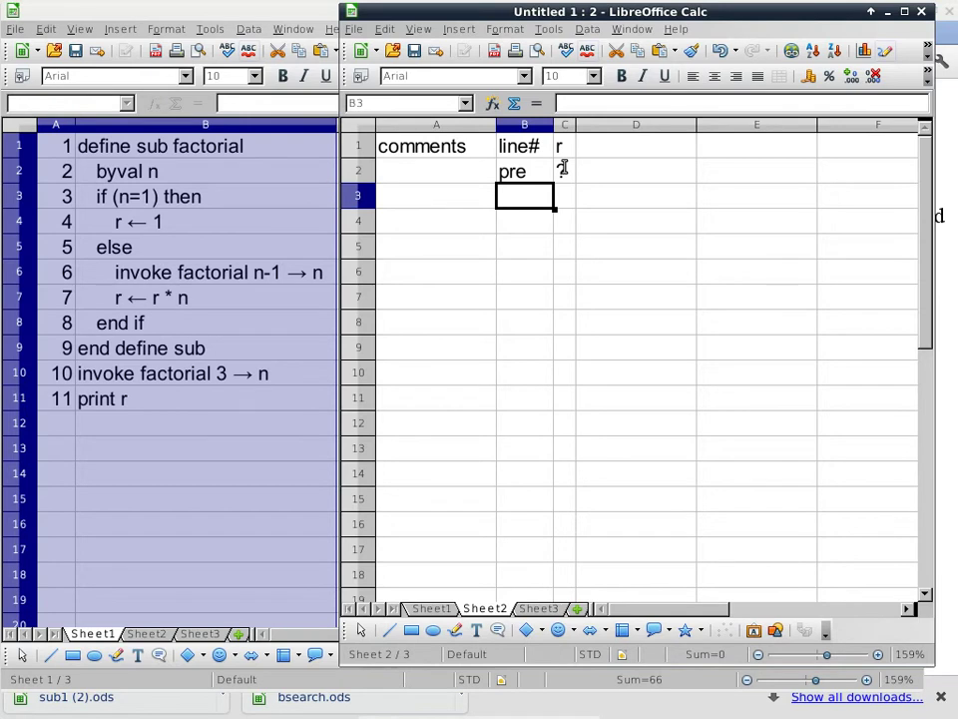
left_click(150, 171)
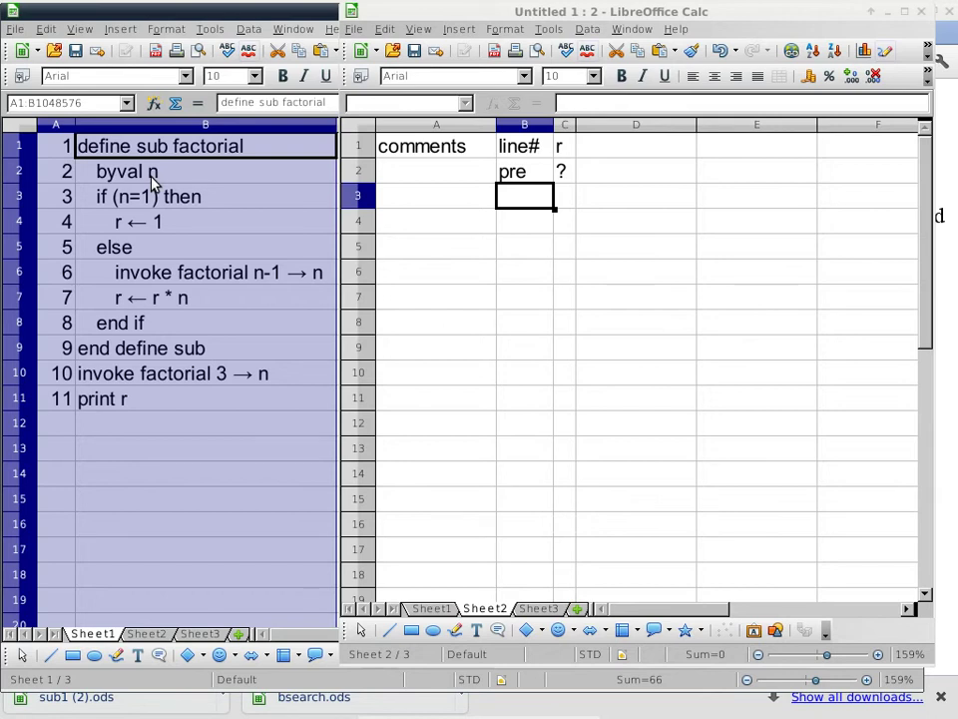
type("10")
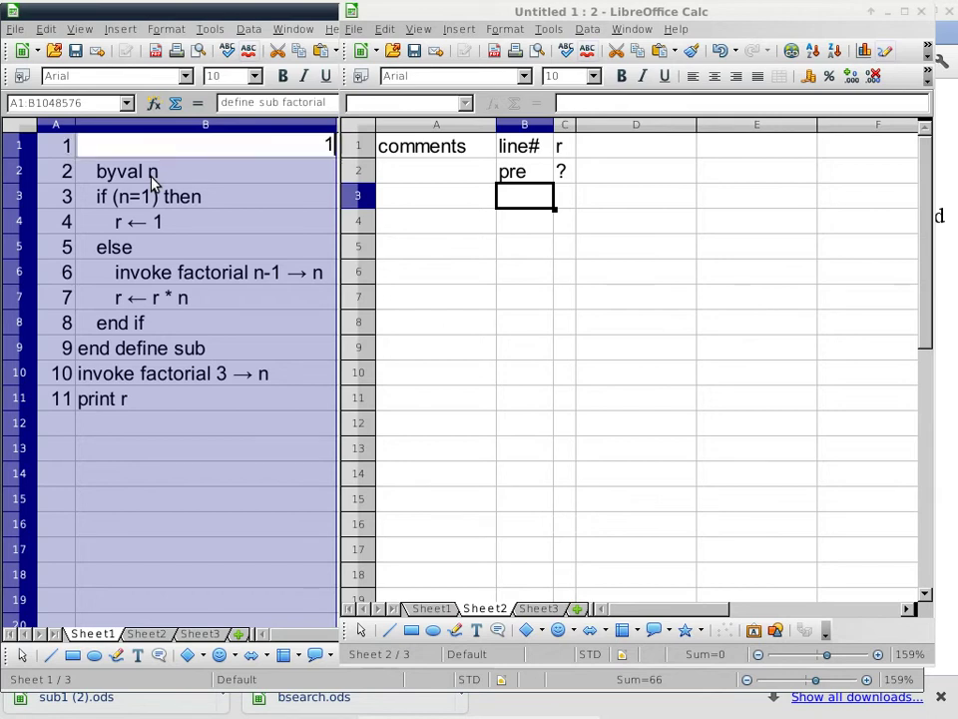
left_click(642, 272)
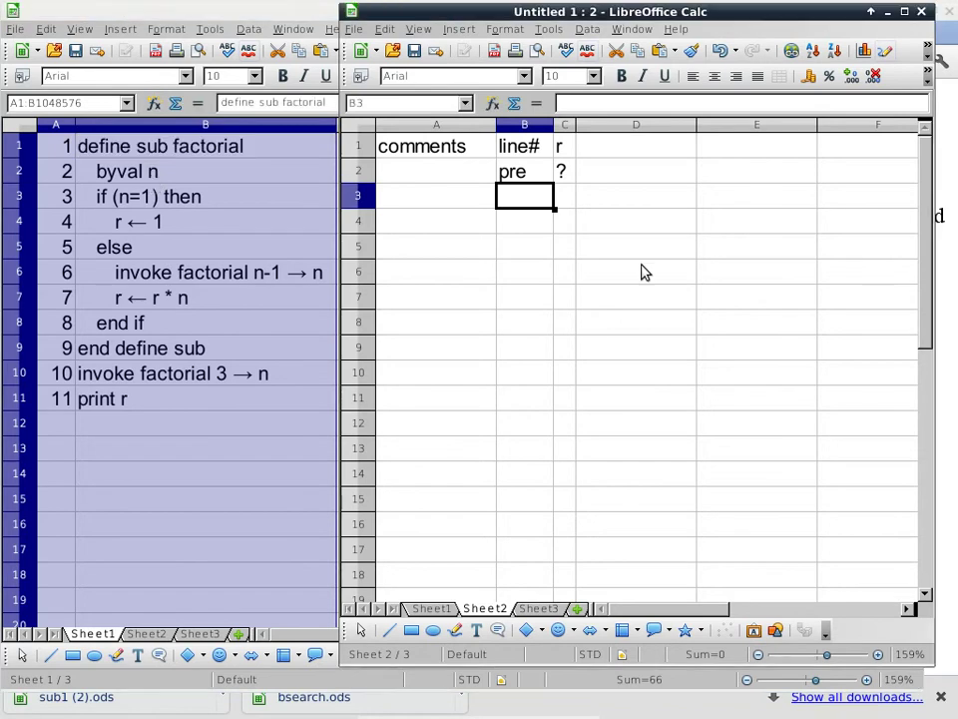
Step: Enter line number 10 in B3, "retline#" in D3 and 11 in D4, and narrow column D around its contents
type("10")
key("Tab")
key("Tab")
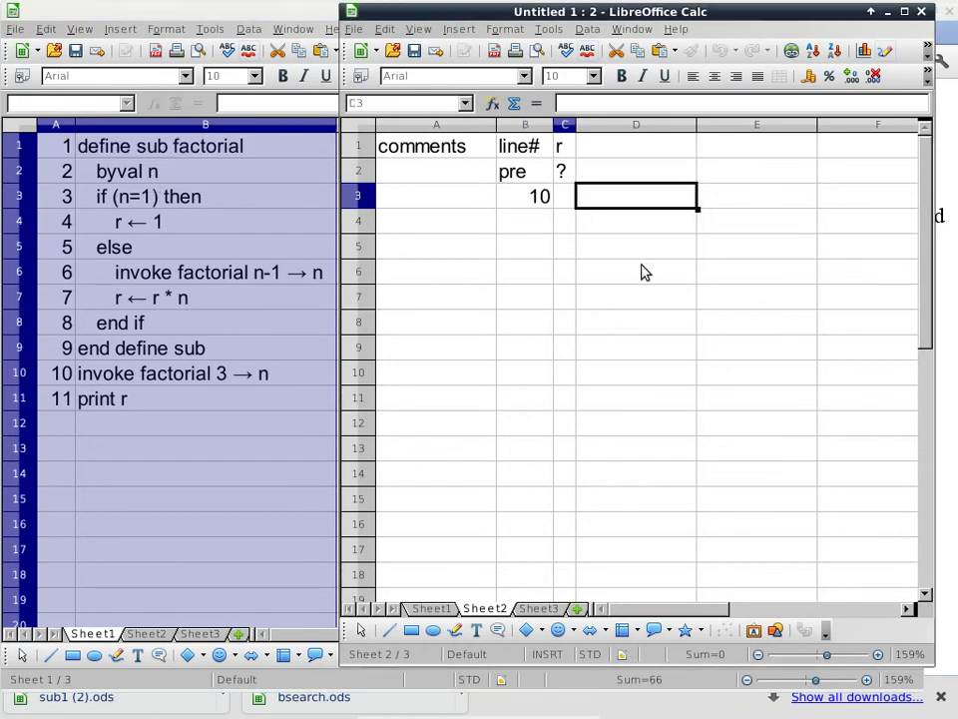
type("retline#")
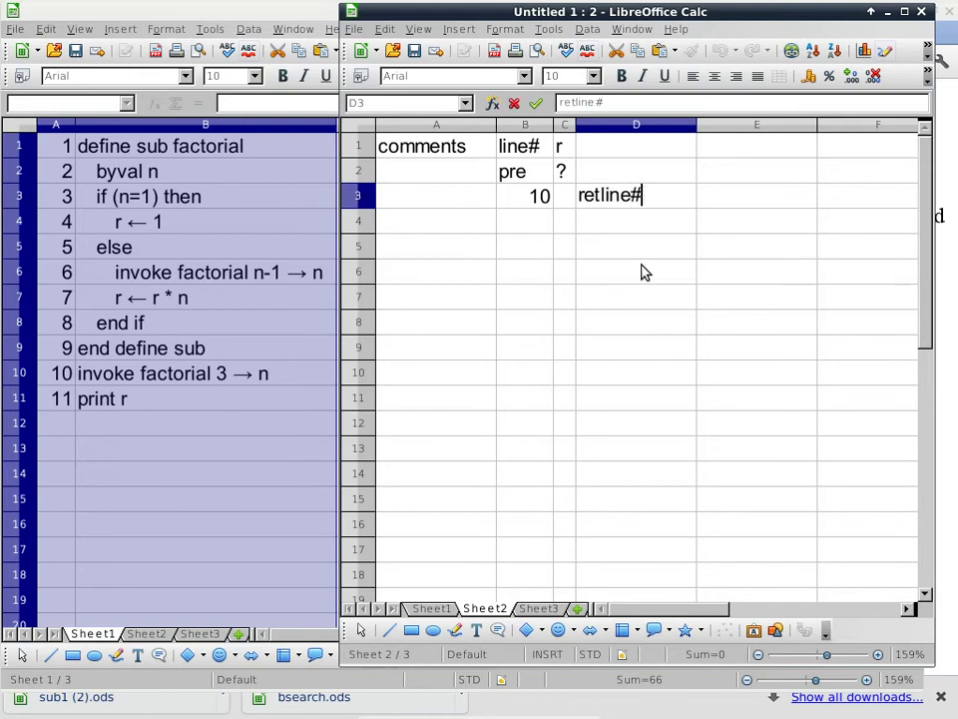
key("Return")
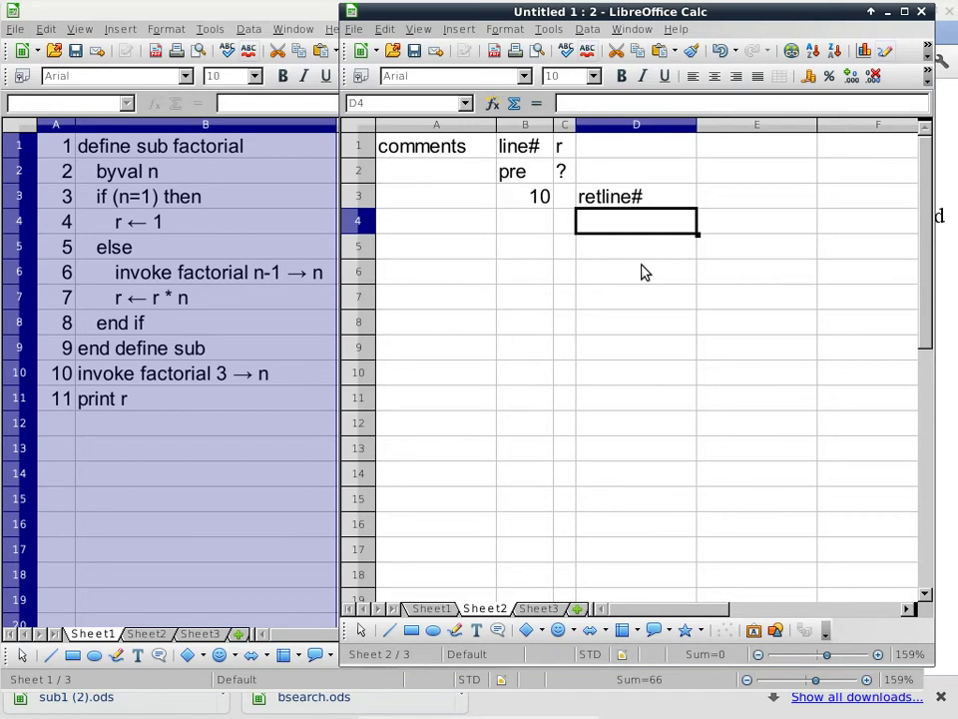
type("11")
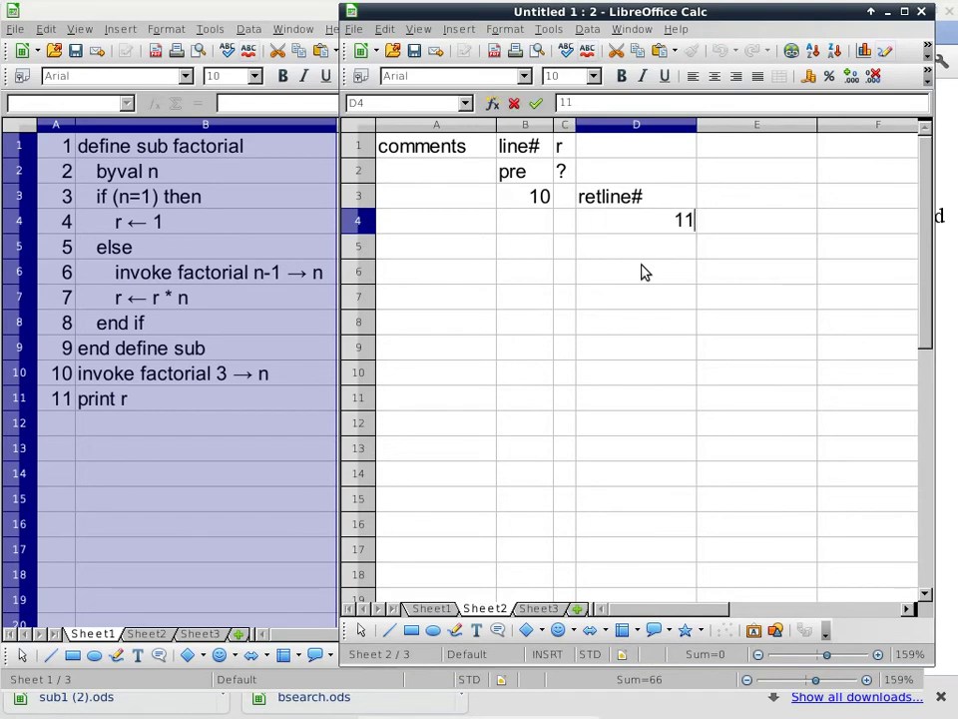
key("Up")
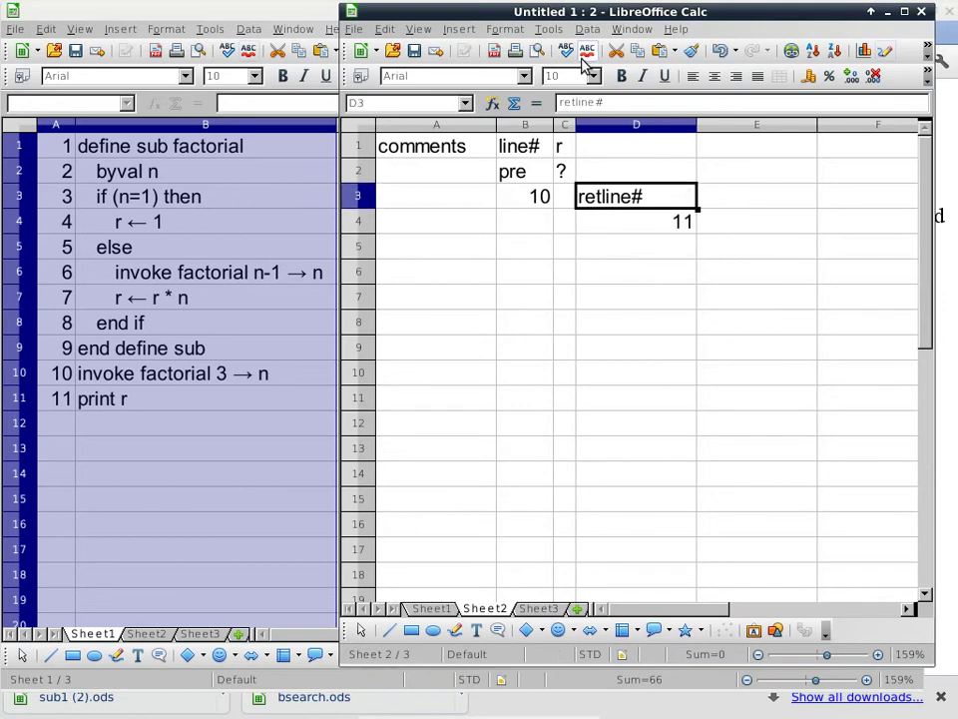
left_click(642, 125)
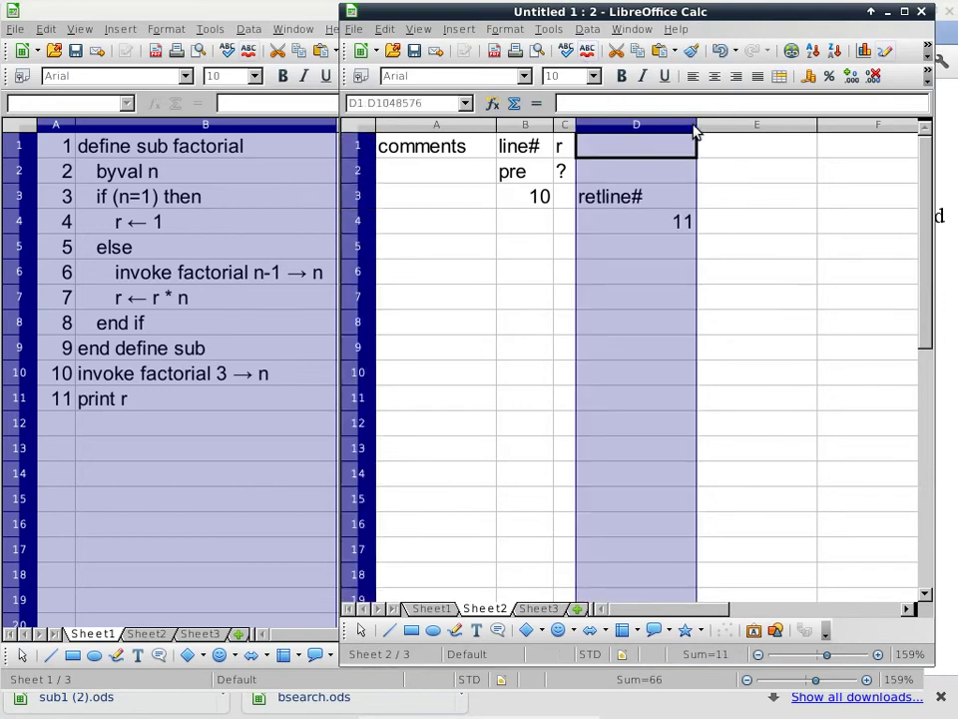
left_click_drag(696, 128, 656, 130)
Step: Add the parameter header "n" in E3 with the value 3 in E4, and fit column E to its contents
left_click(695, 203)
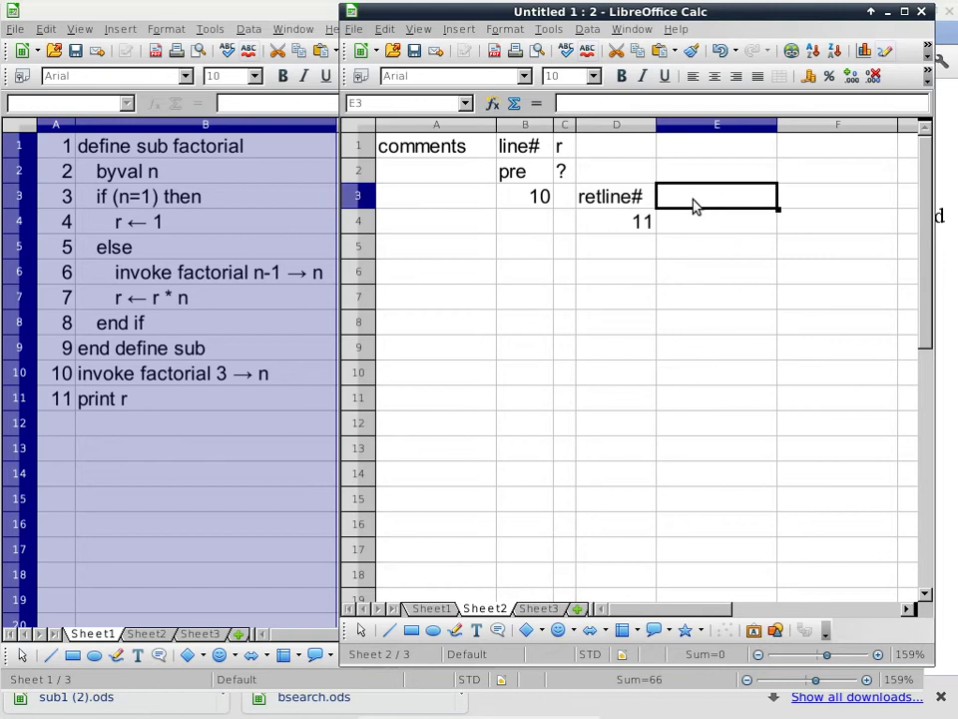
type("n")
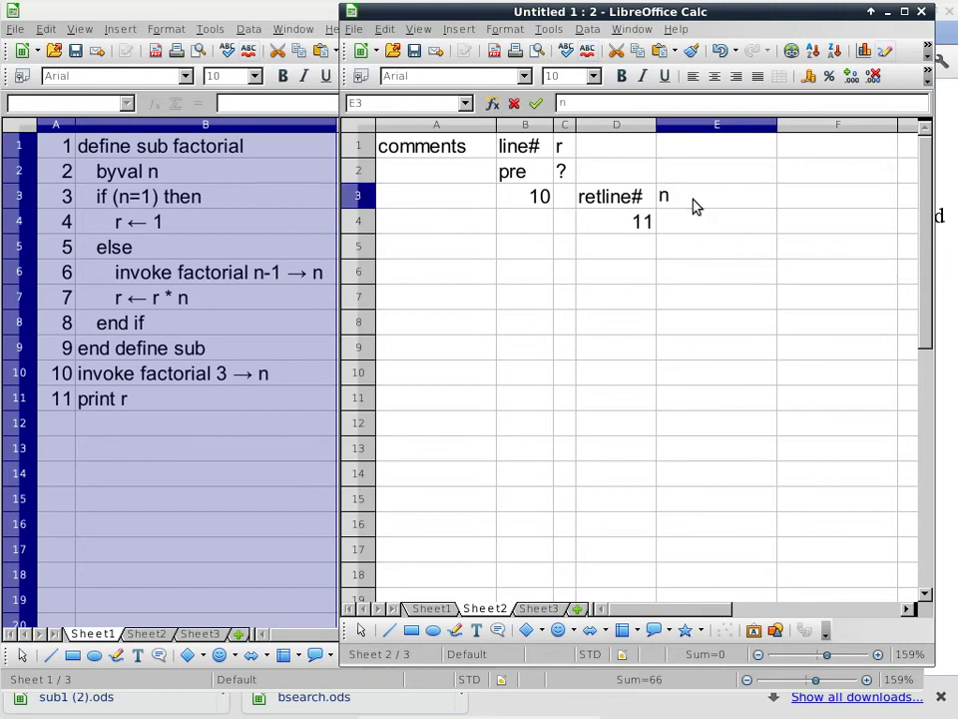
key("Return")
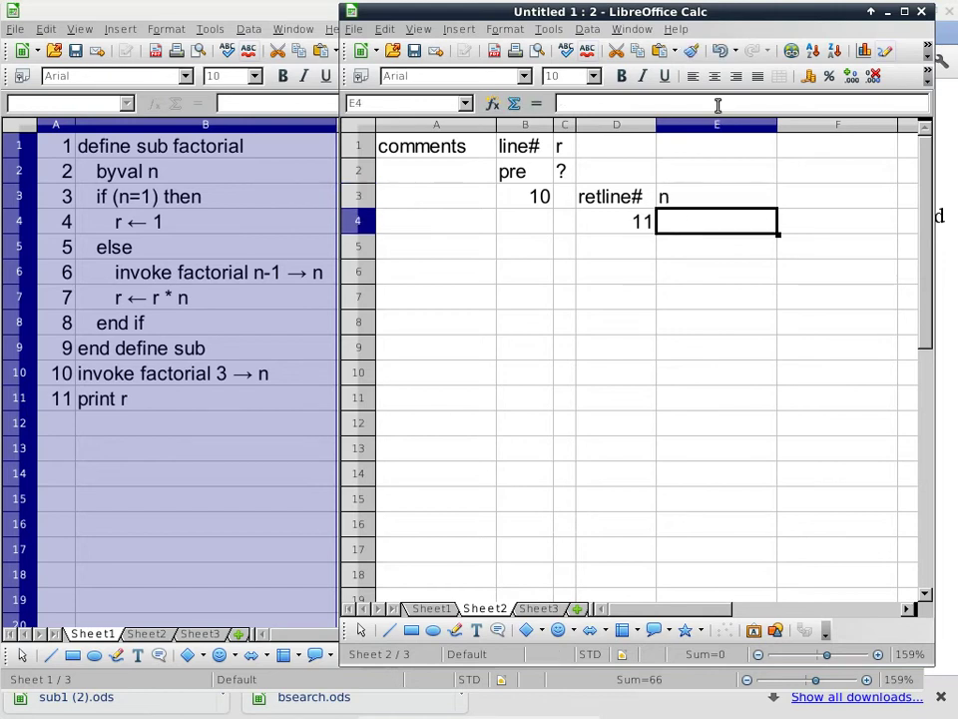
left_click(721, 127)
double_click(775, 126)
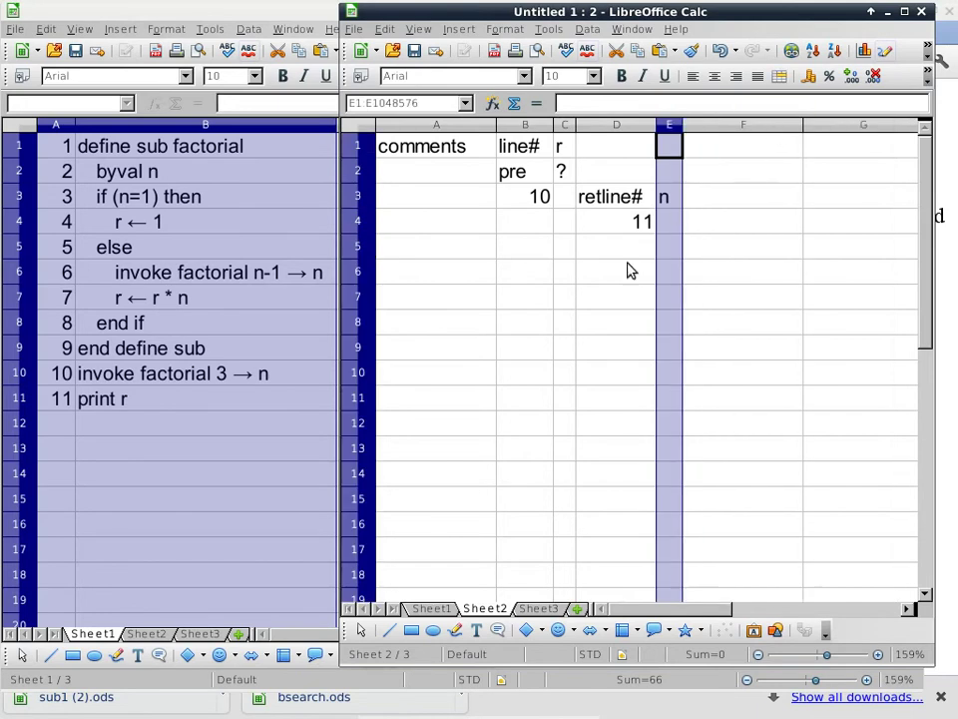
left_click(673, 226)
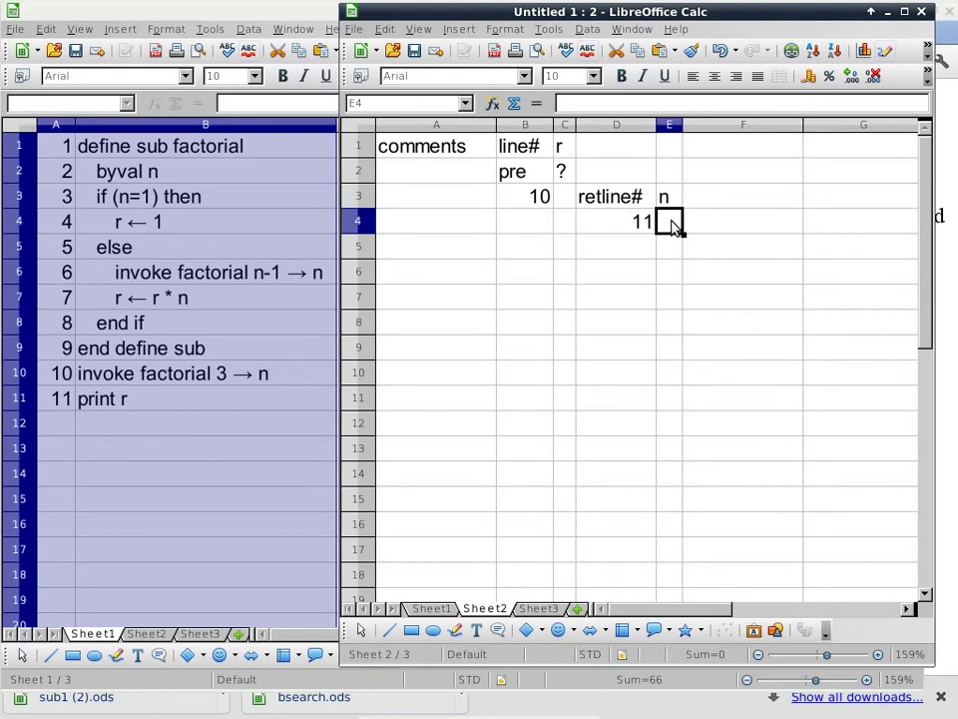
type("3")
key("Return")
Step: Record line number 3 in B5 with the comment "(n=1) is F" in A5
key("Left")
key("Left")
key("Up")
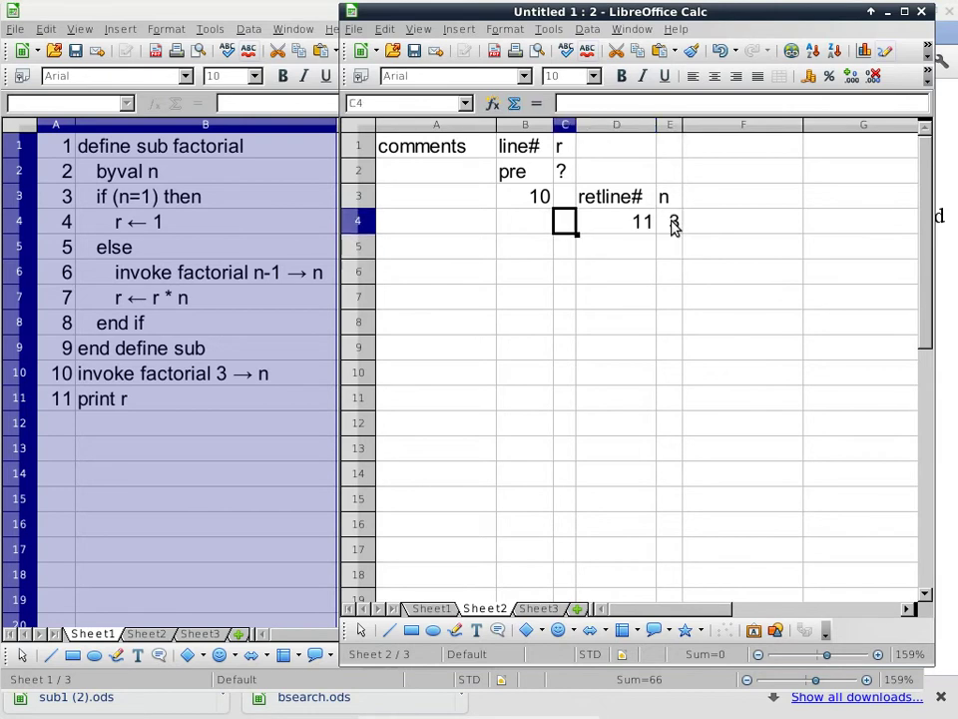
key("Down")
key("Left")
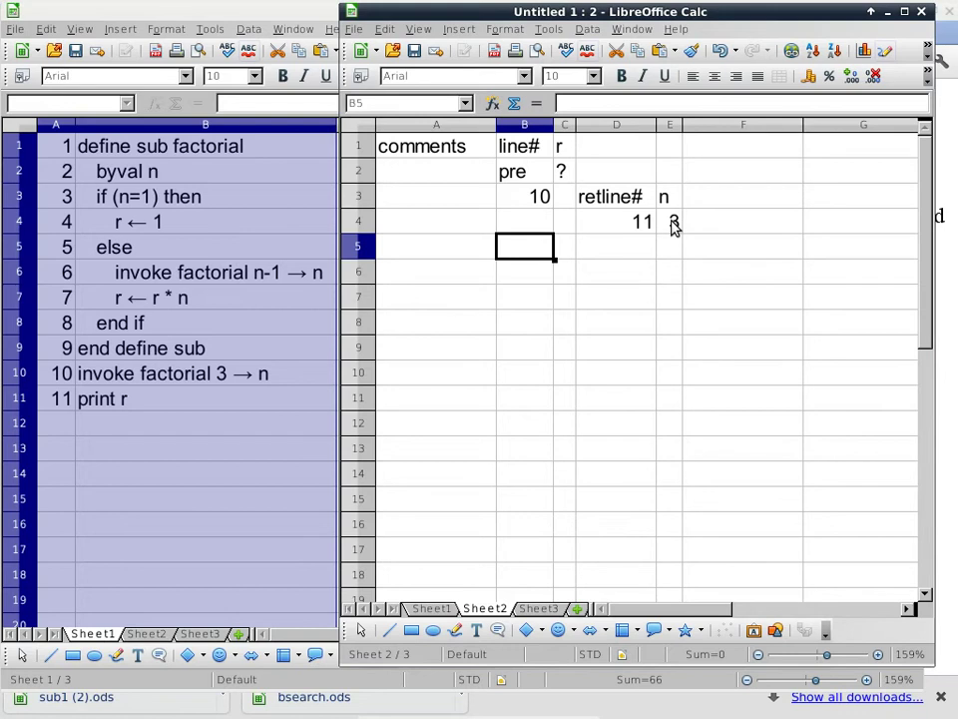
type("3")
key("Left")
type("(n=1) is F")
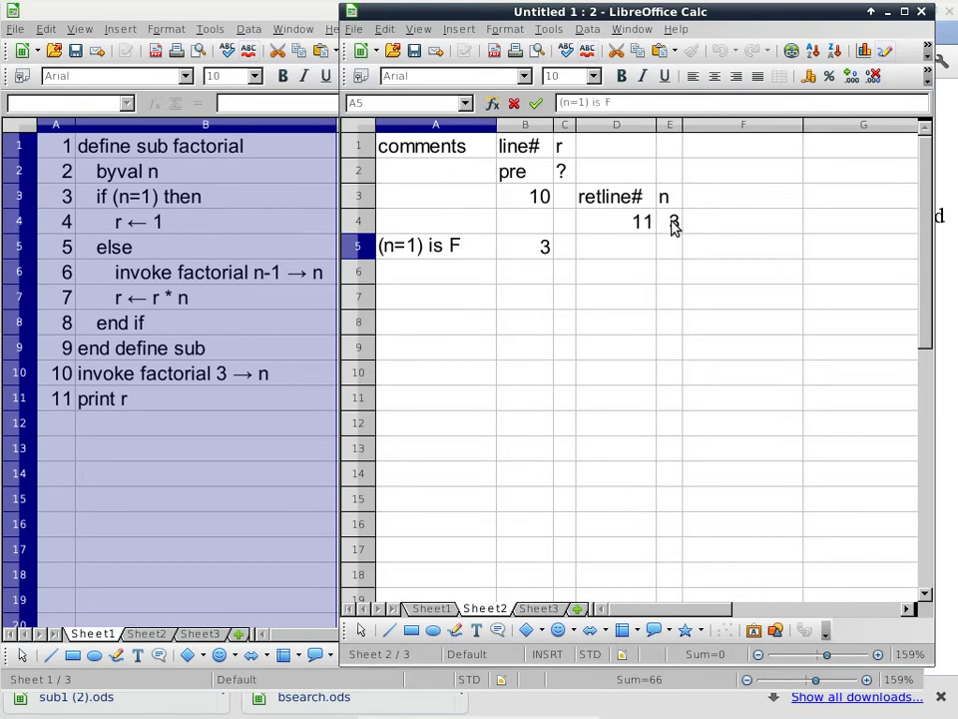
key("Return")
Step: Enter line number 6 in B6 and the headers "retline#" and "n" in F6:G6, fitting columns F and G to their contents
type("6")
key("Right")
key("Right")
key("Right")
key("Right")
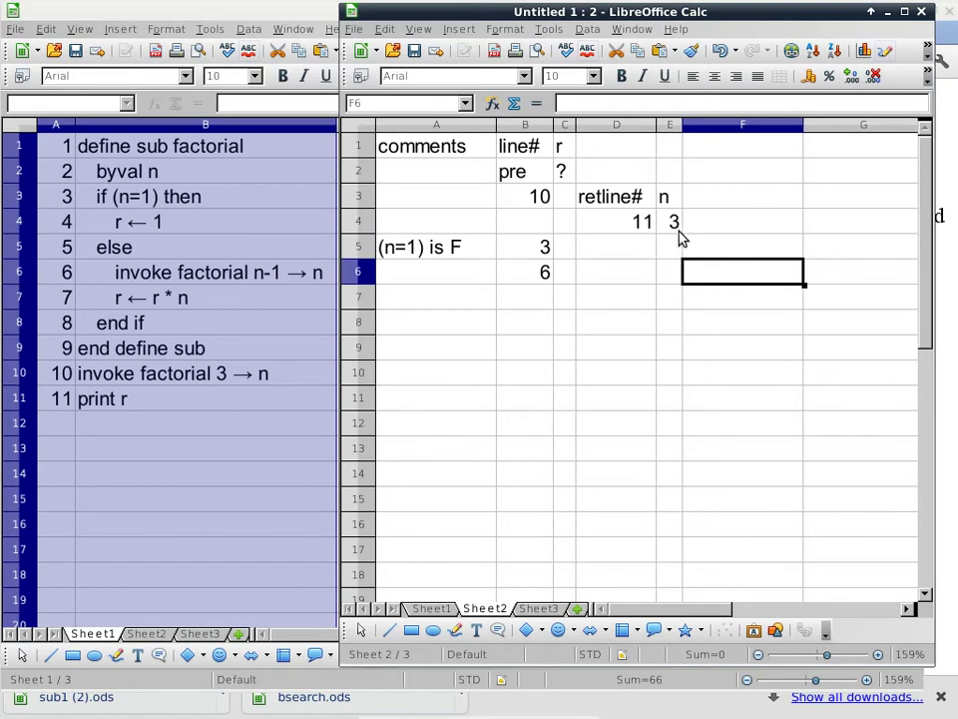
type("retline3")
key("BackSpace")
type("#")
key("Tab")
type("n")
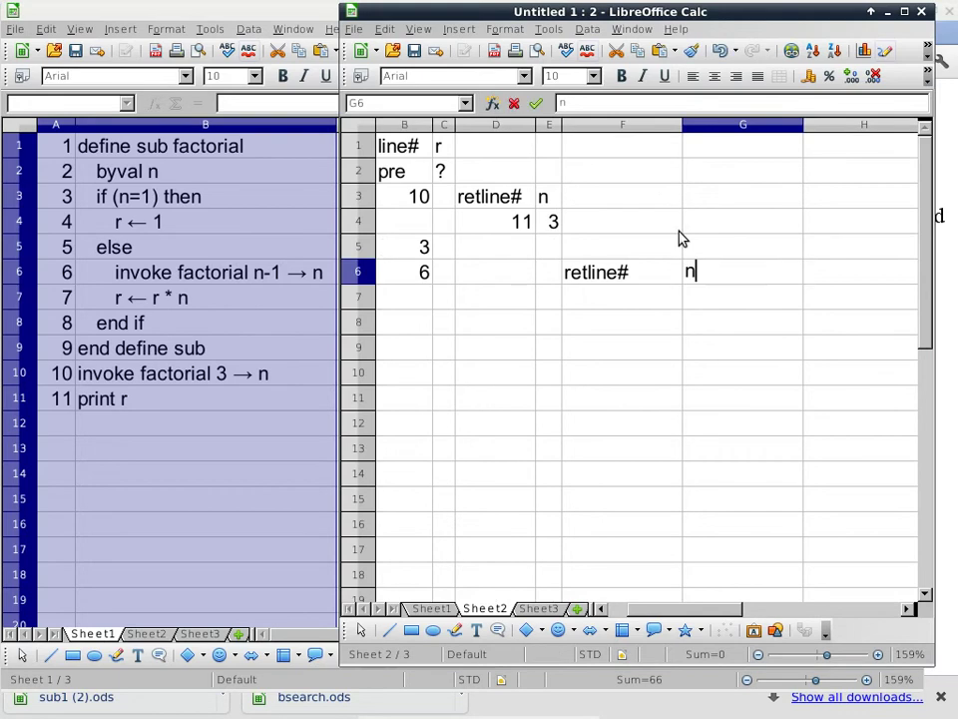
left_click(616, 127)
left_click(766, 130, "shift")
double_click(803, 126)
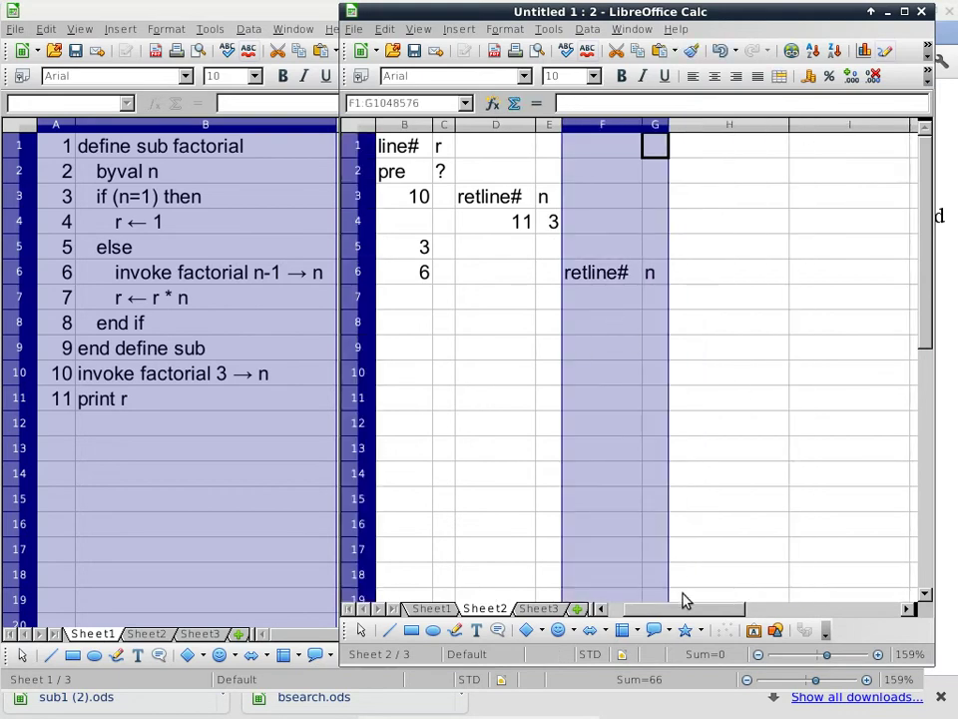
Step: Fill the second call's values with return line 7 in F7 and 2 for n in G7
left_click_drag(689, 610, 674, 610)
left_click(734, 300)
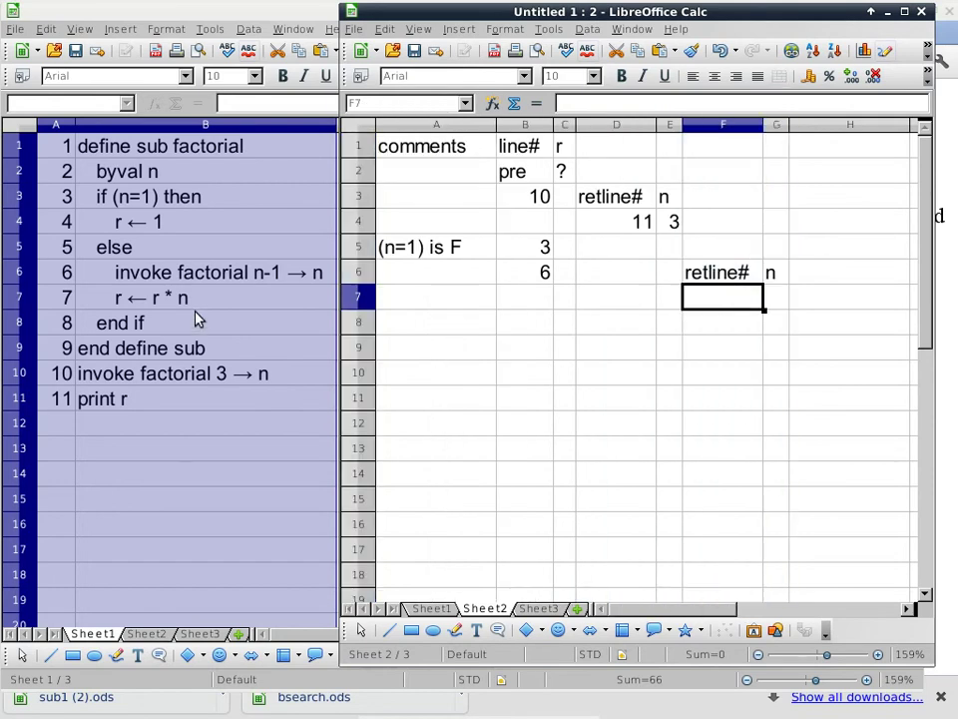
left_click(146, 232)
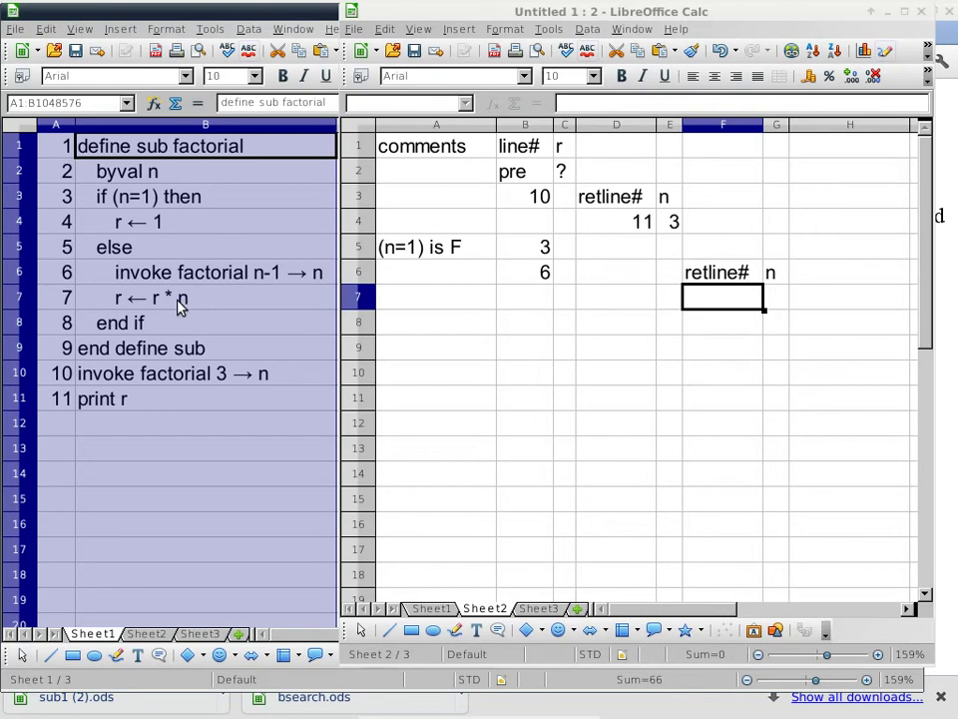
left_click(712, 298)
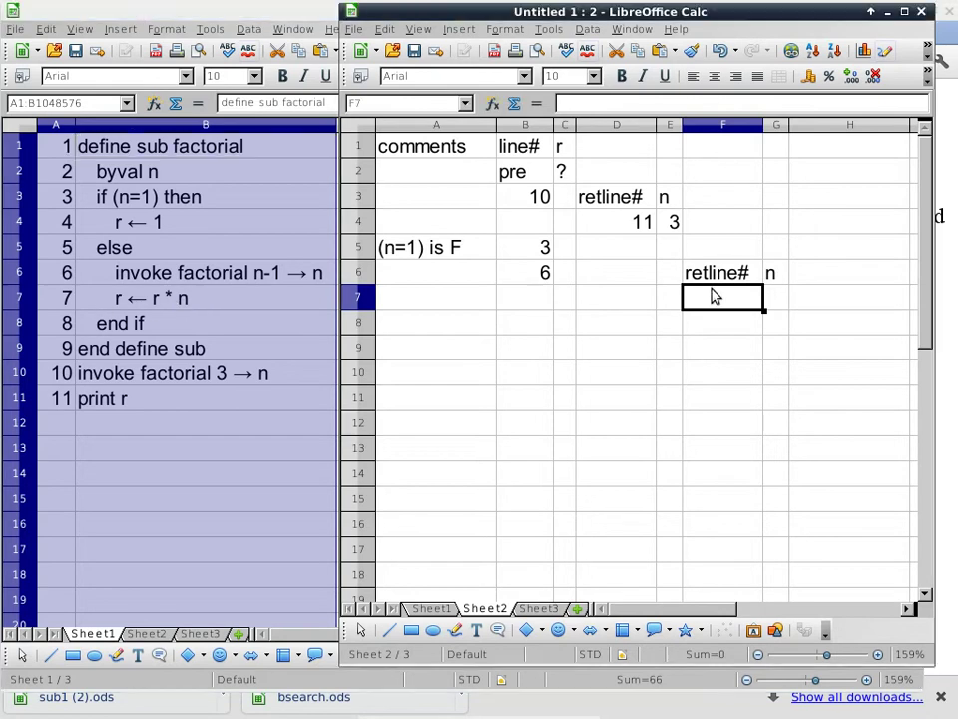
type("7")
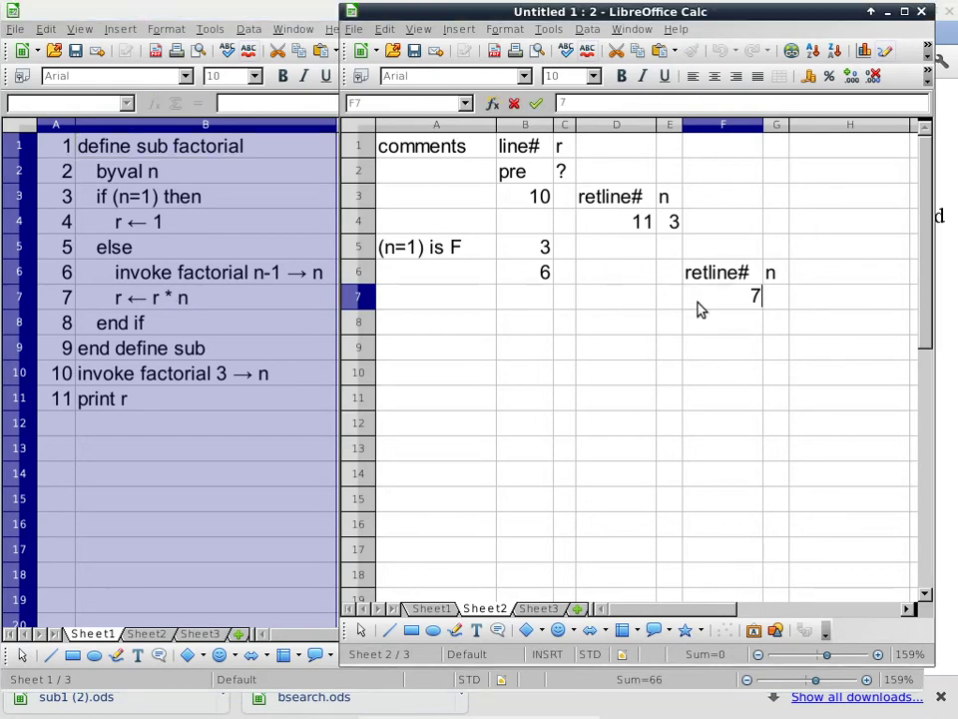
left_click(782, 304)
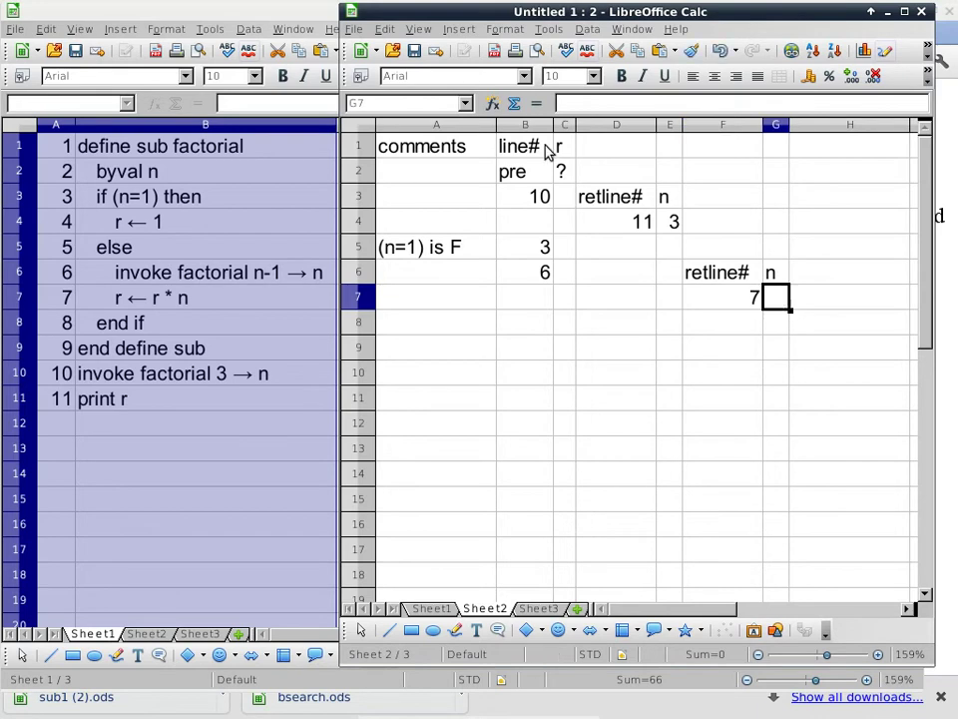
left_click(242, 300)
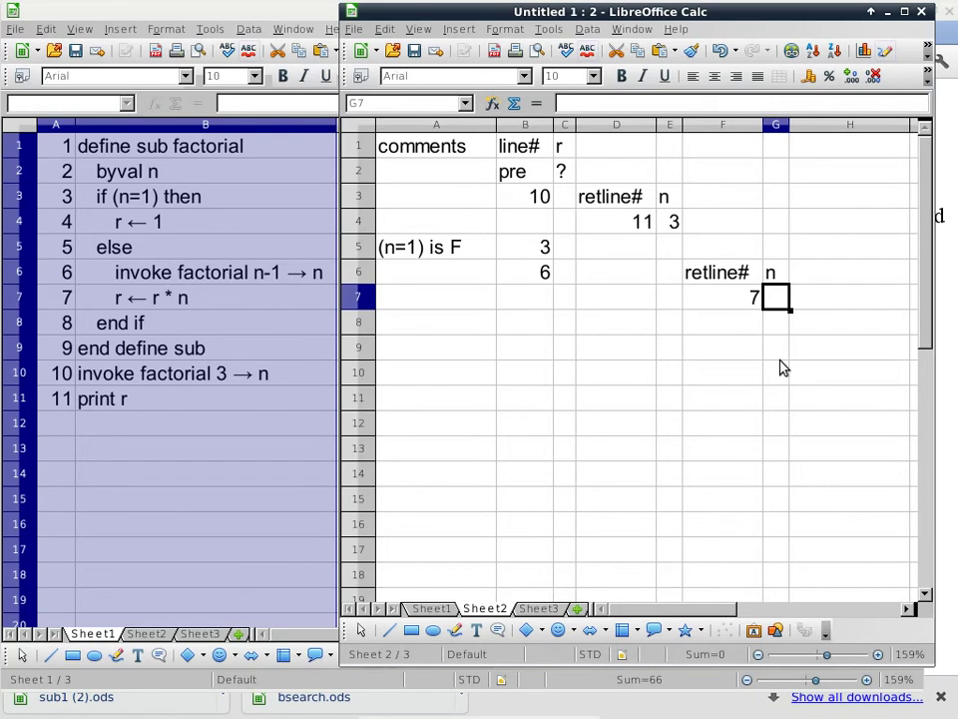
type("2")
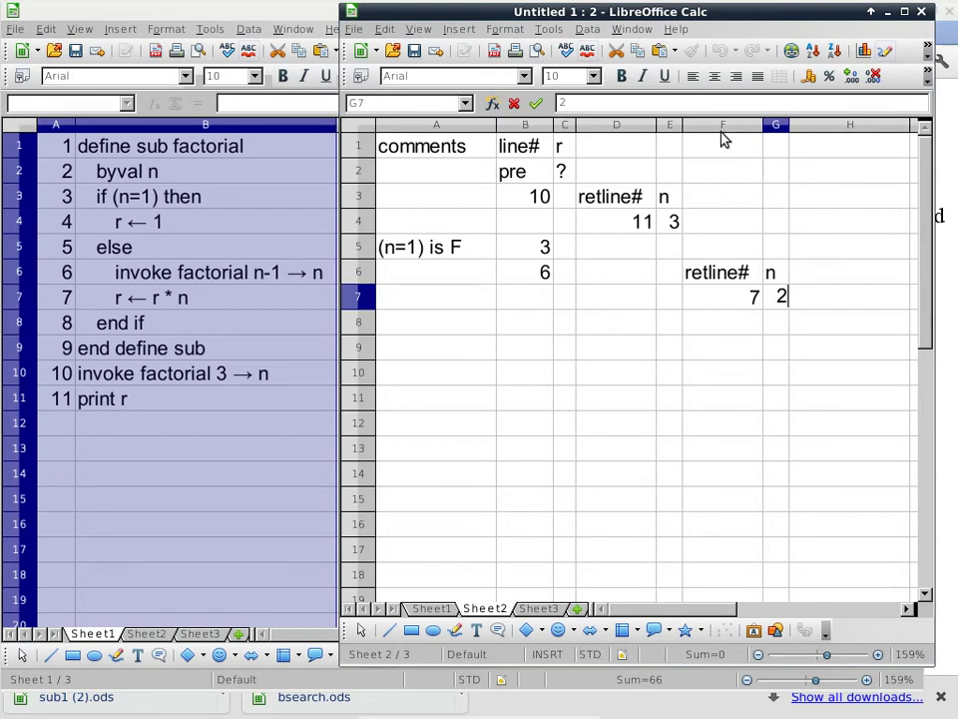
Step: Record line number 3 in B8 with the comment "(n=1) is F" in A8
left_click(523, 329)
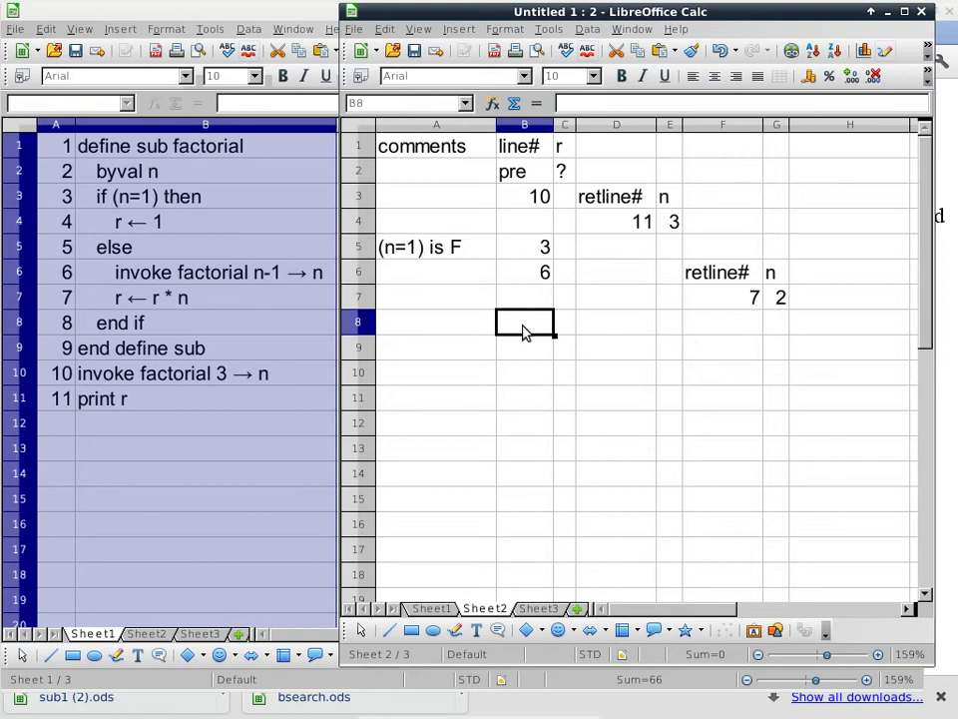
type("3")
key("Left")
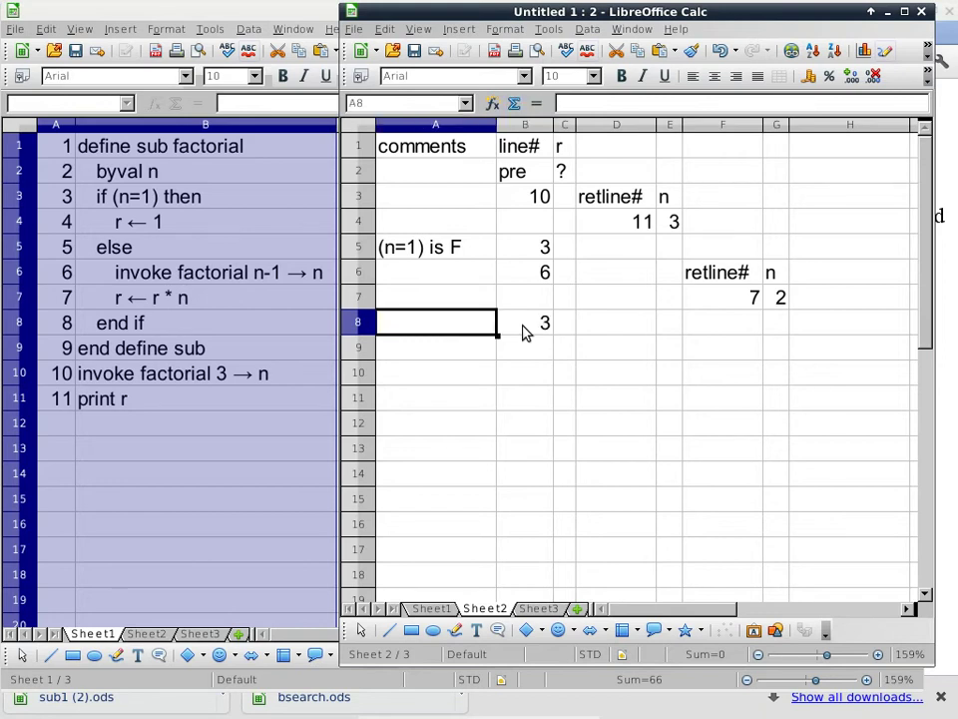
type("(n=1) i")
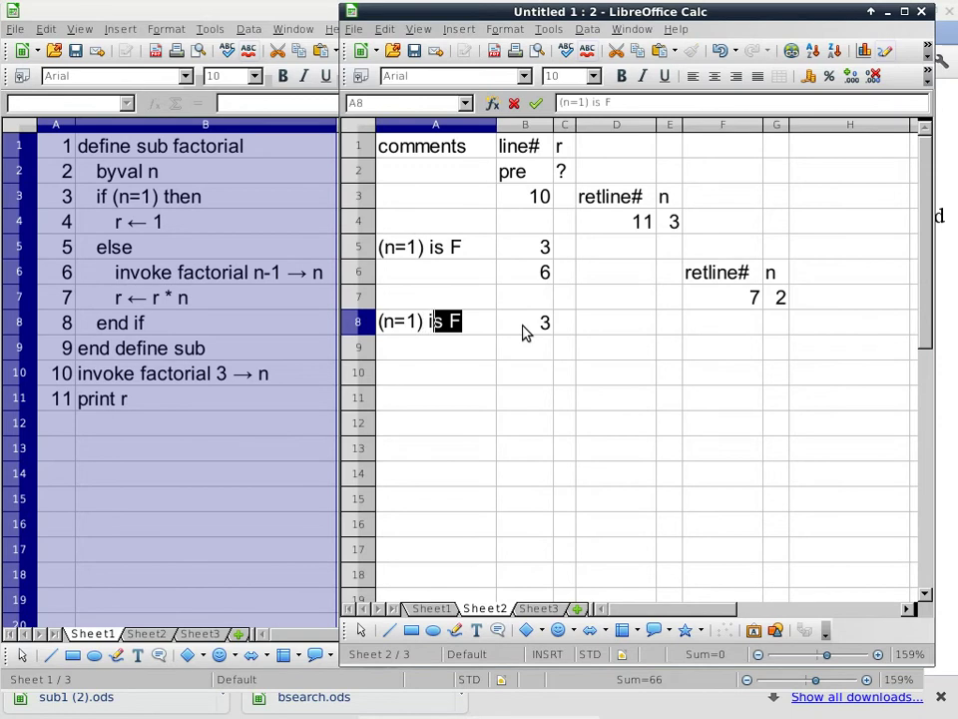
type("s F")
key("Return")
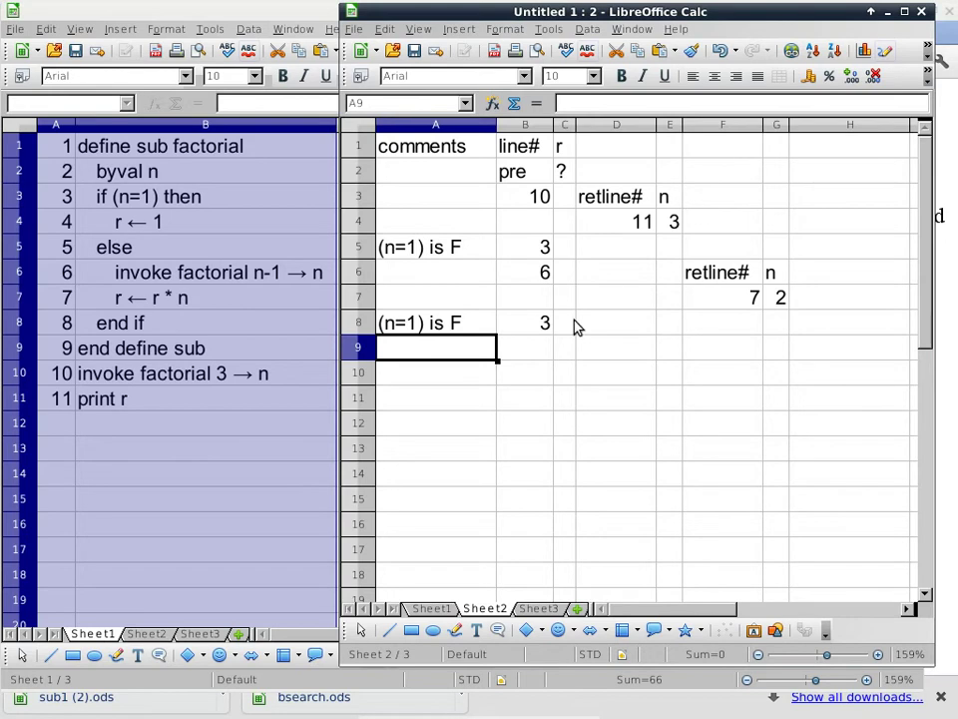
Step: Enter line number 6 in B9 and split the Sheet2 view vertically after column C, with column H beside it
left_click(536, 360)
type("6")
key("Tab")
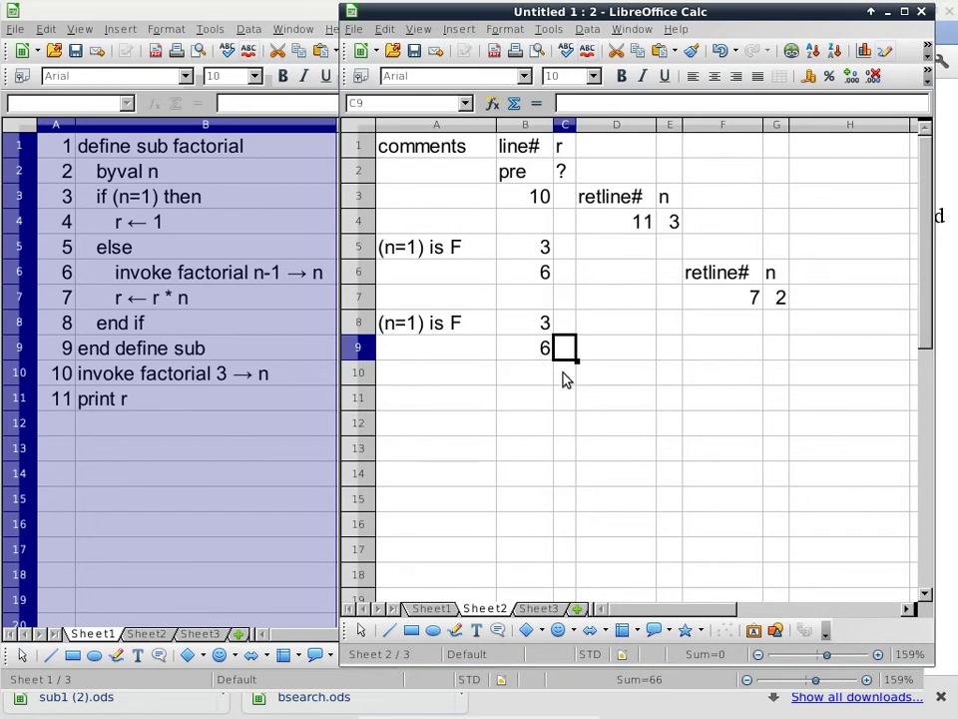
left_click(113, 302)
left_click_drag(911, 607, 603, 552)
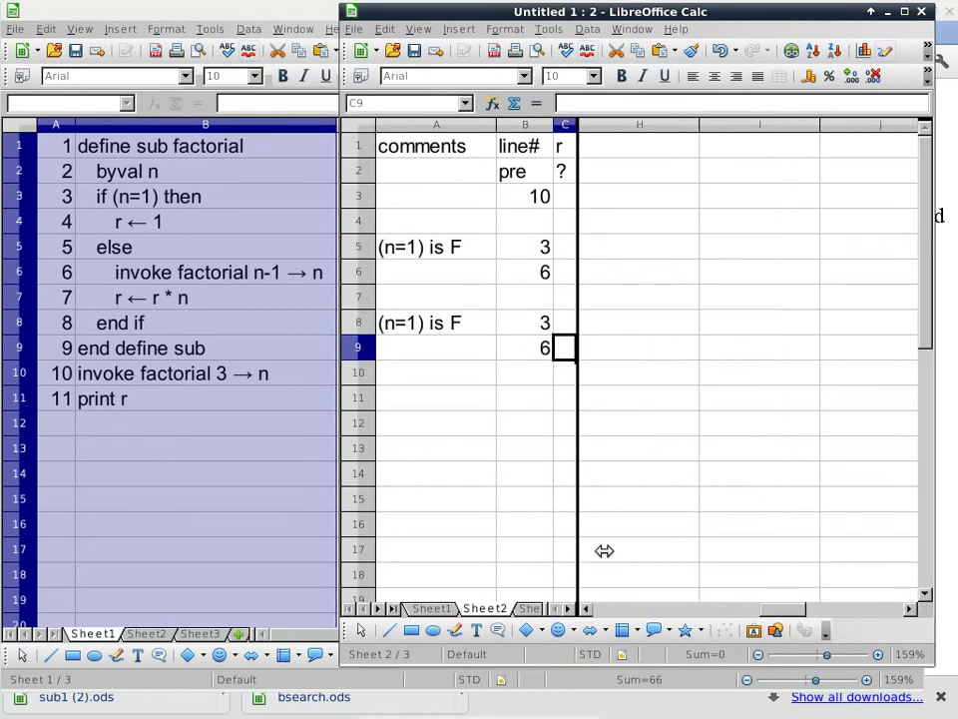
Step: Enter the third call's headers "retline#" and "n" in H9:I9 and the return line 7 in H10
left_click(618, 354)
type("retline#")
key("Tab")
type("n")
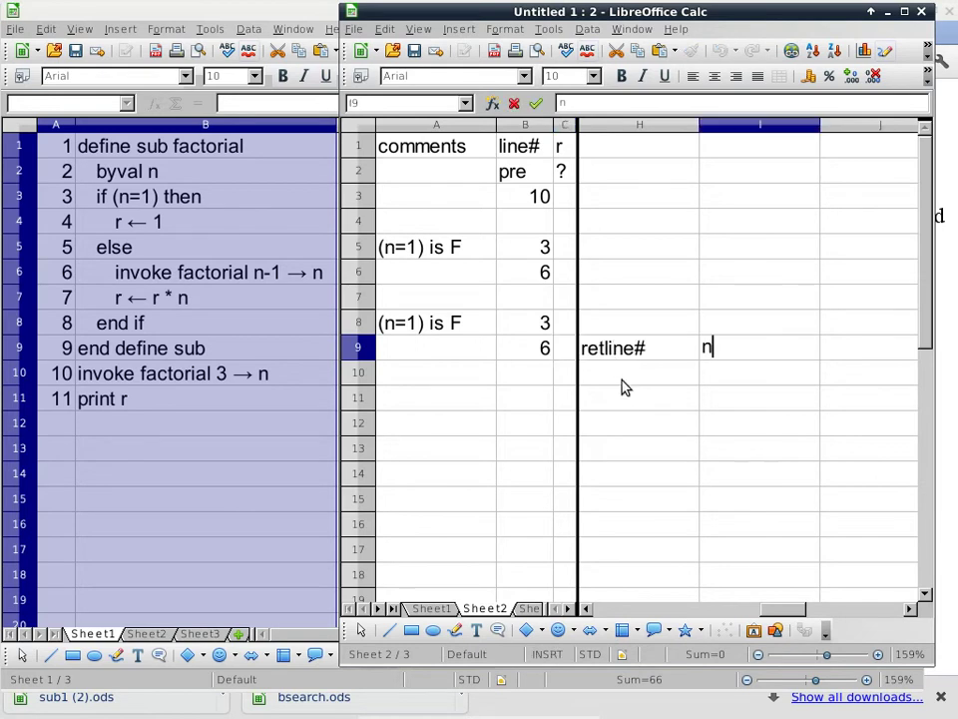
key("Return")
type("7")
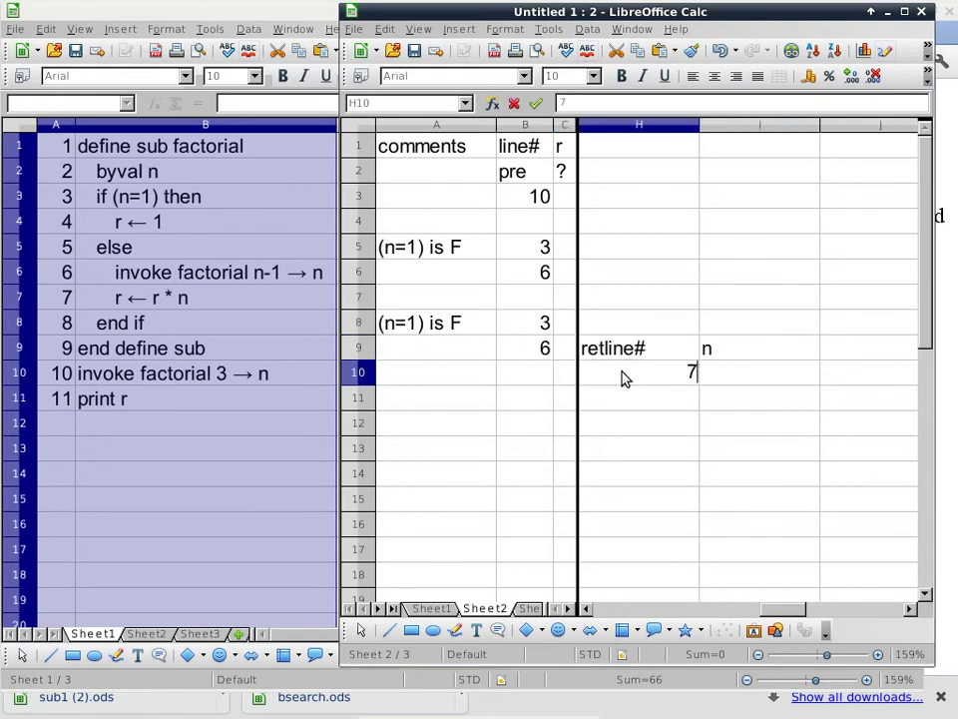
Step: Fit the width of column H to its contents and select I10 for the third call's n
left_click(637, 127)
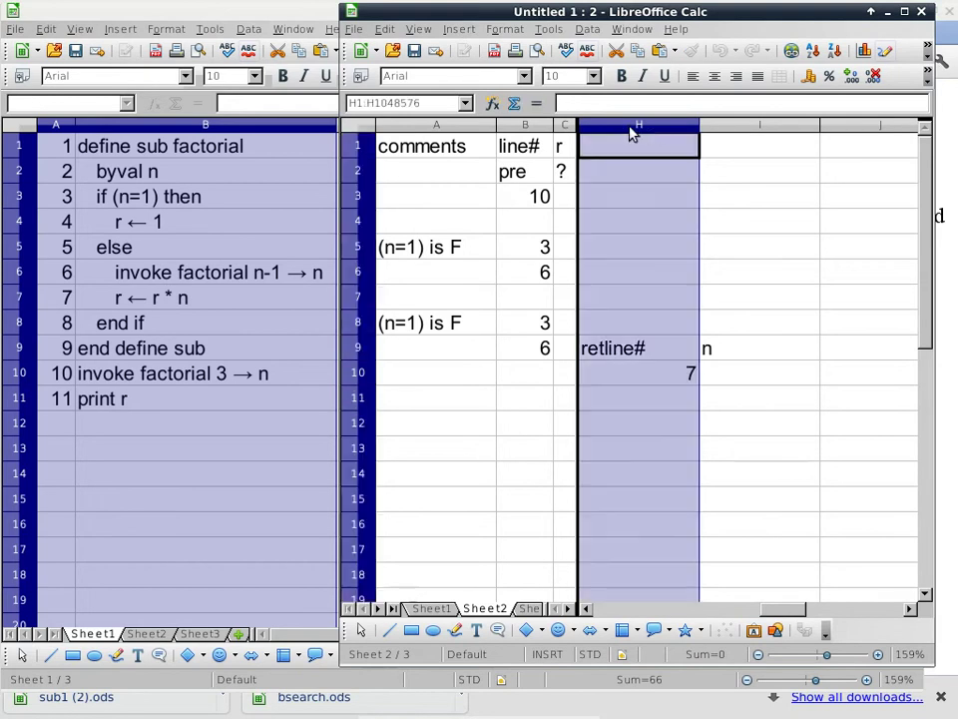
double_click(701, 129)
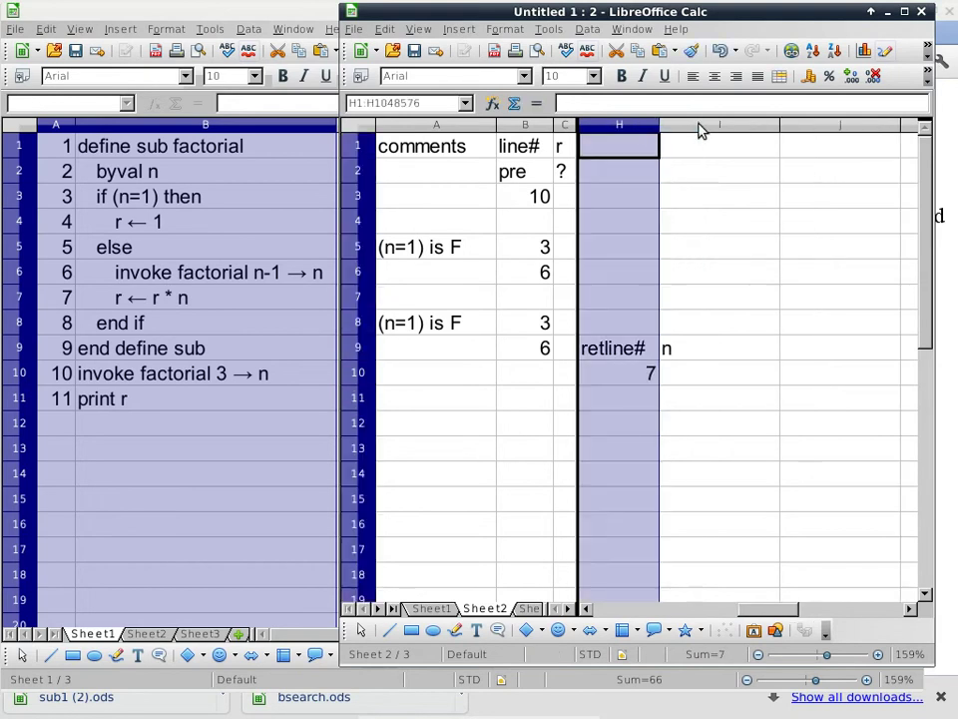
left_click(680, 388)
left_click(62, 342)
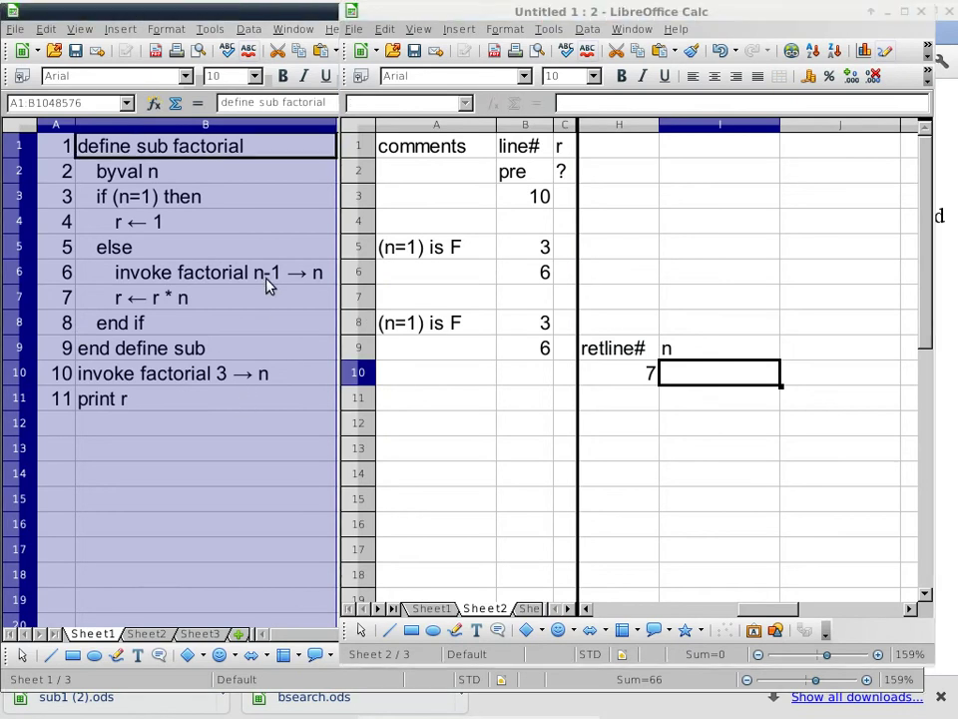
Step: Enter 1 as the third call's n in I10 and fit the width of column I to its contents
left_click(593, 342)
left_click_drag(766, 613, 742, 611)
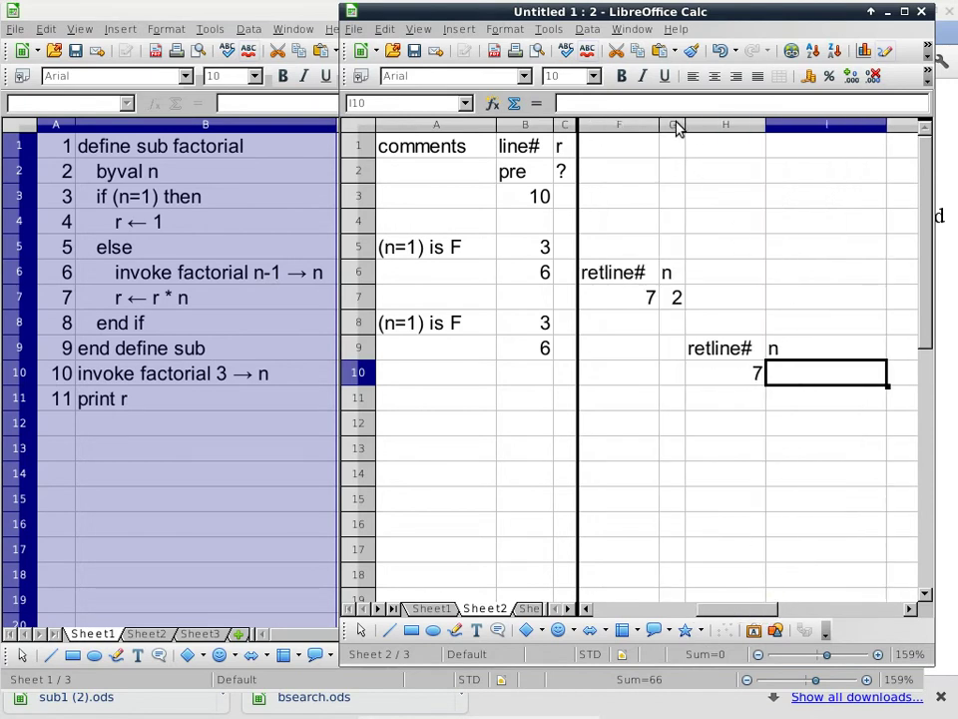
mouse_move(265, 283)
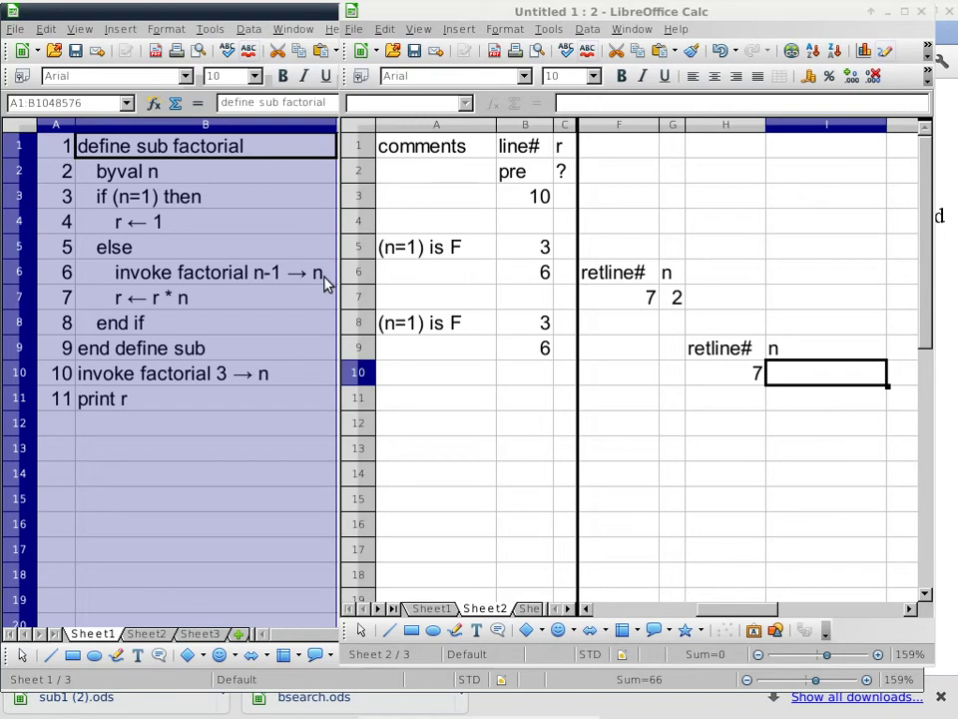
mouse_move(797, 191)
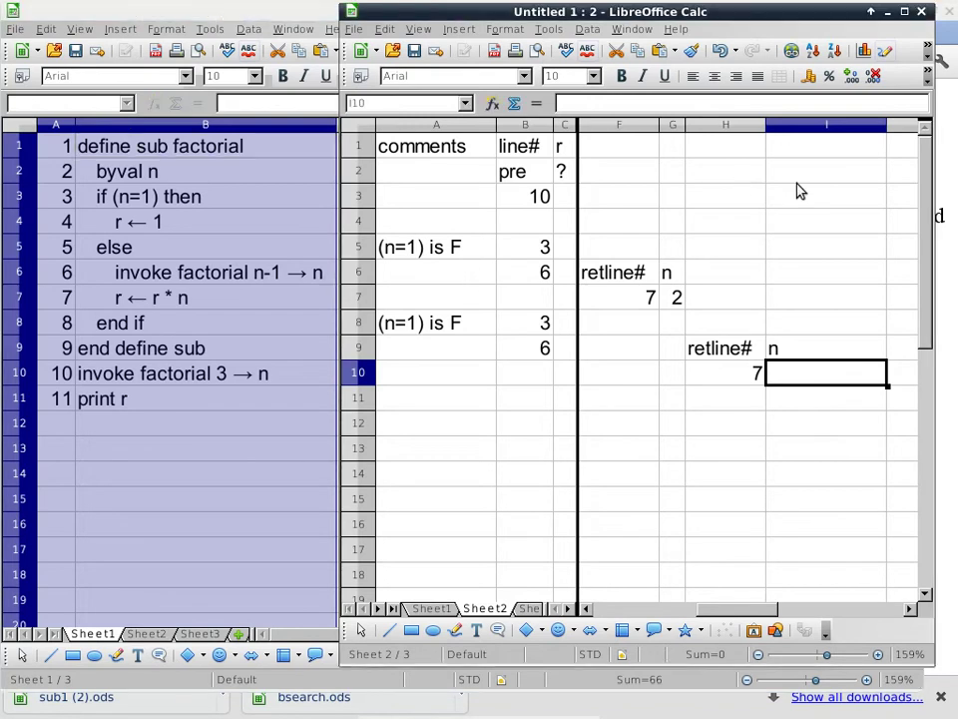
type("1")
key("Return")
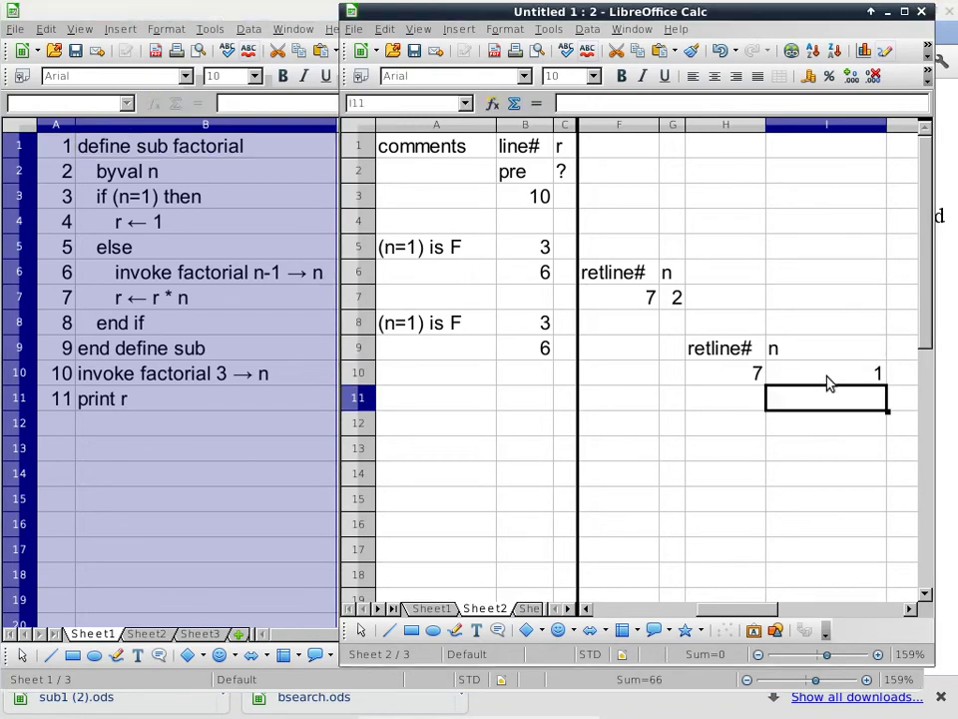
left_click(869, 124)
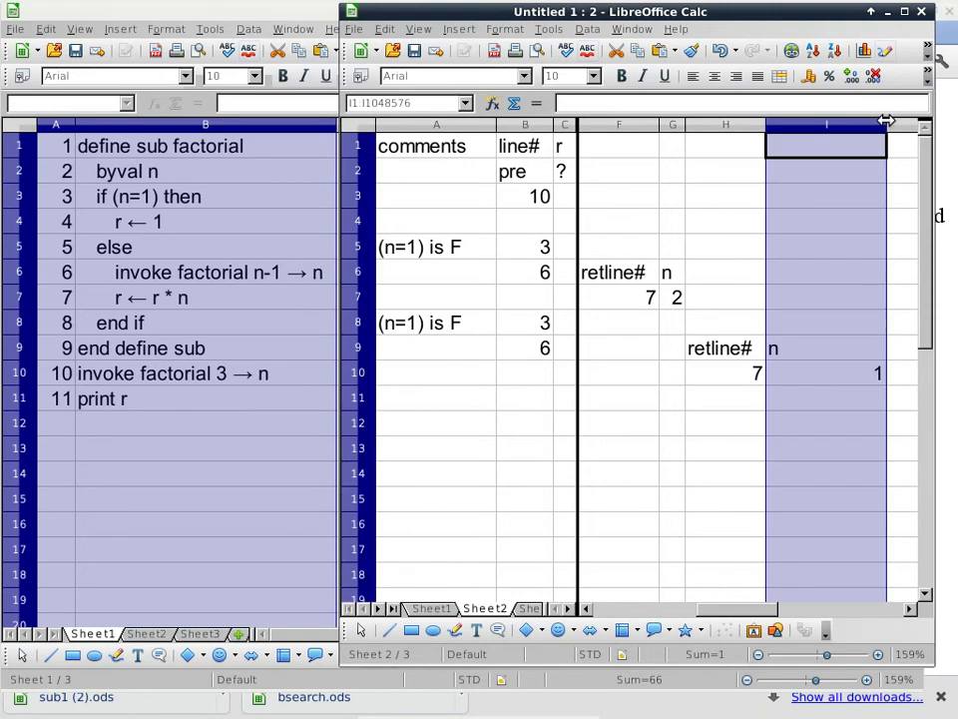
double_click(886, 124)
Step: Record line number 3 in B11 with the comment "(n=1) is T" in A11
left_click(541, 399)
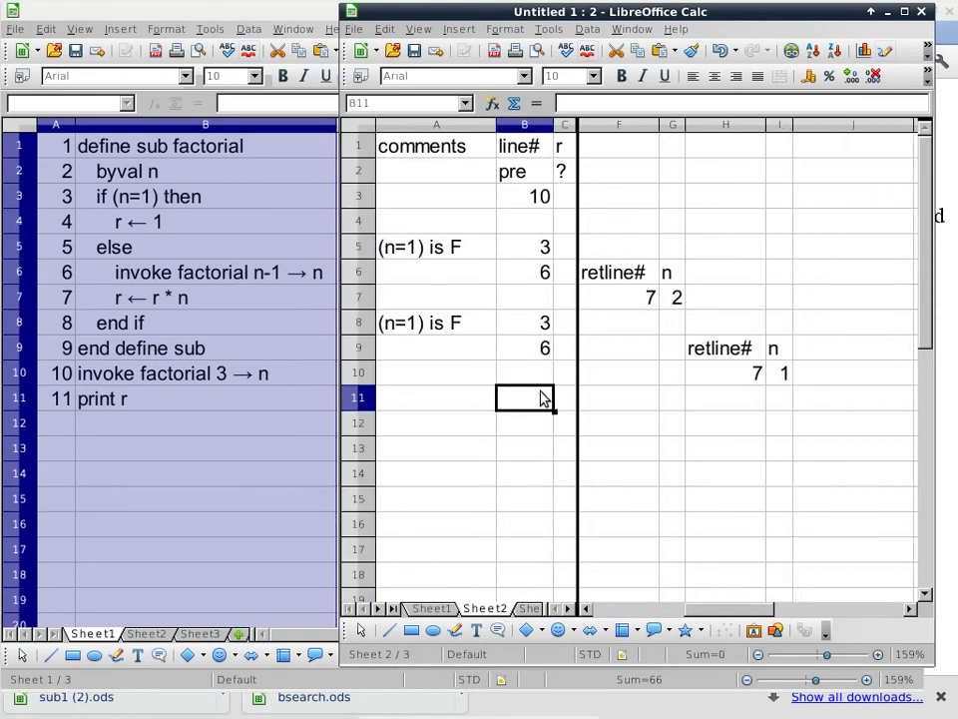
type("3")
key("Escape")
key("Left")
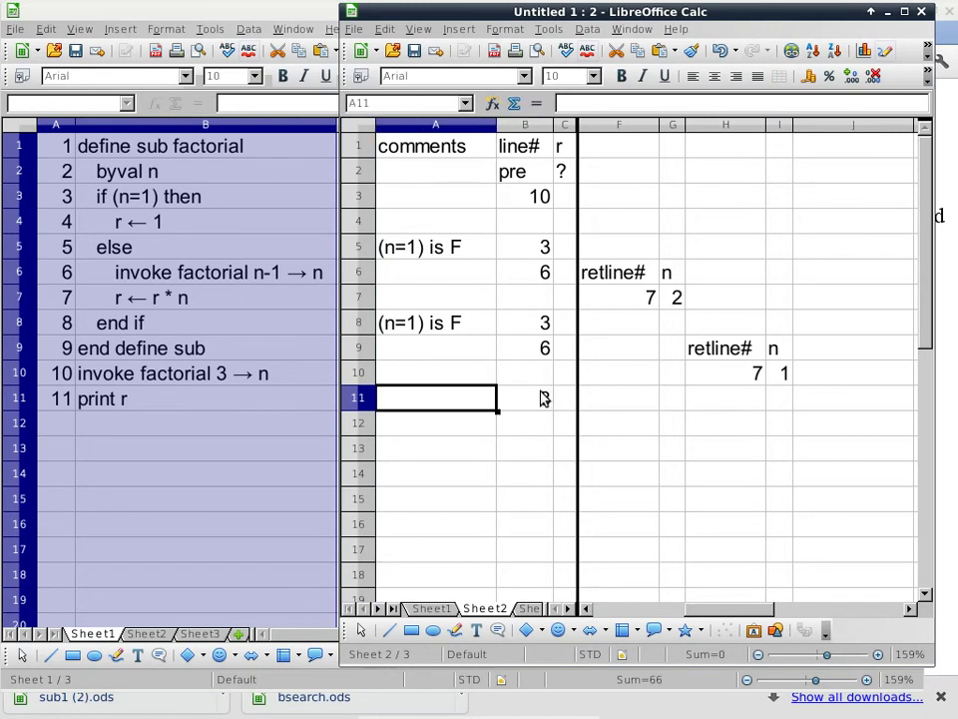
type("(n=1) is T")
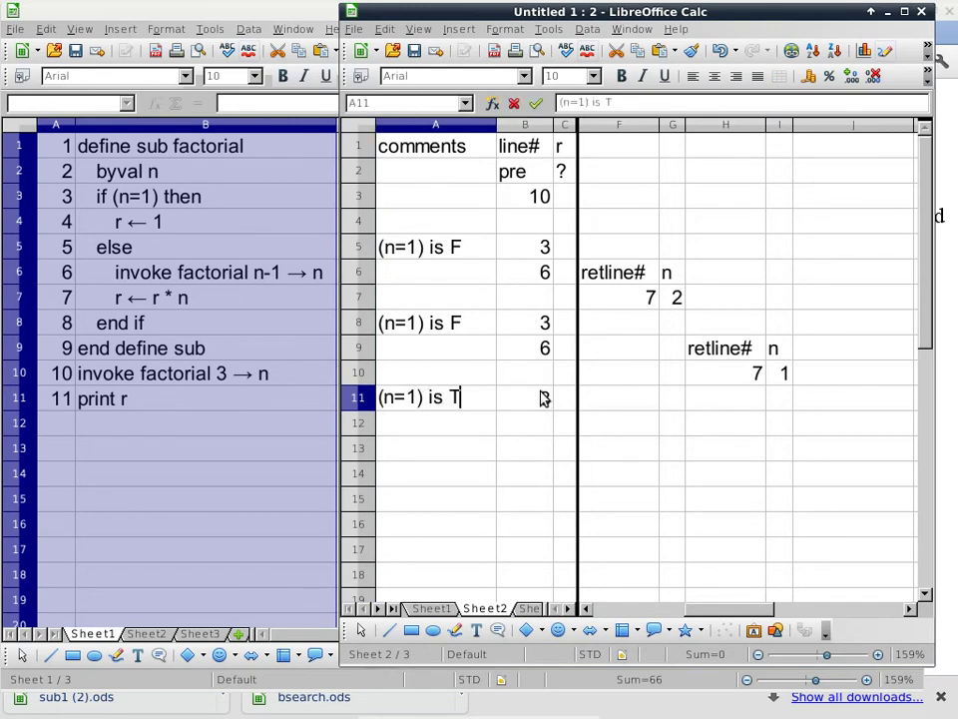
left_click(541, 399)
type("3")
key("Return")
Step: Record line number 4 in B12 and set r to 1 in C12
type("4")
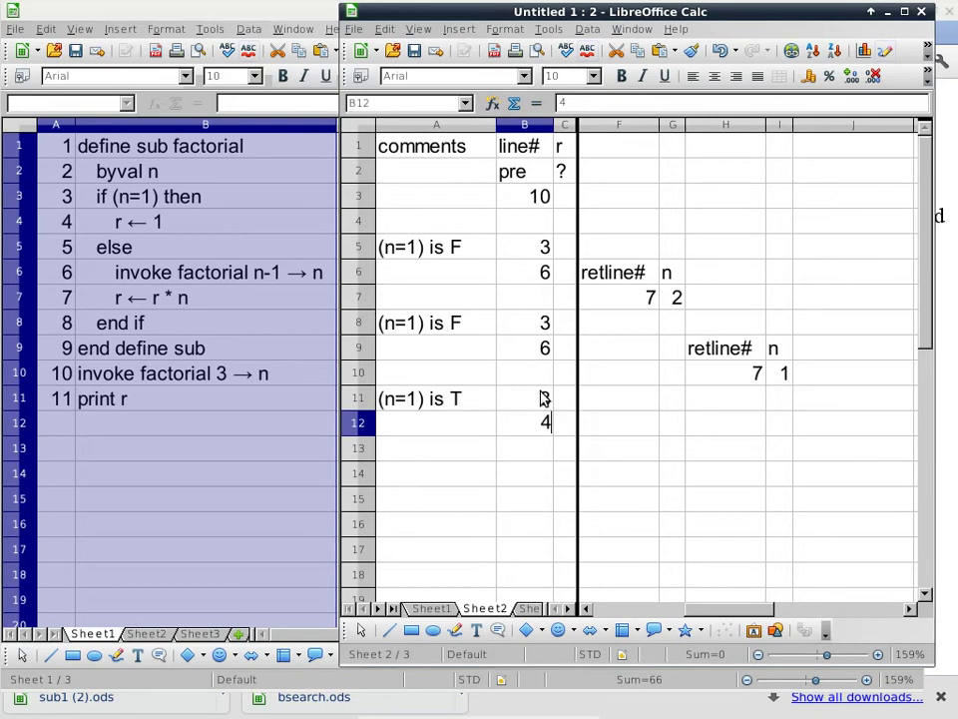
left_click(562, 425)
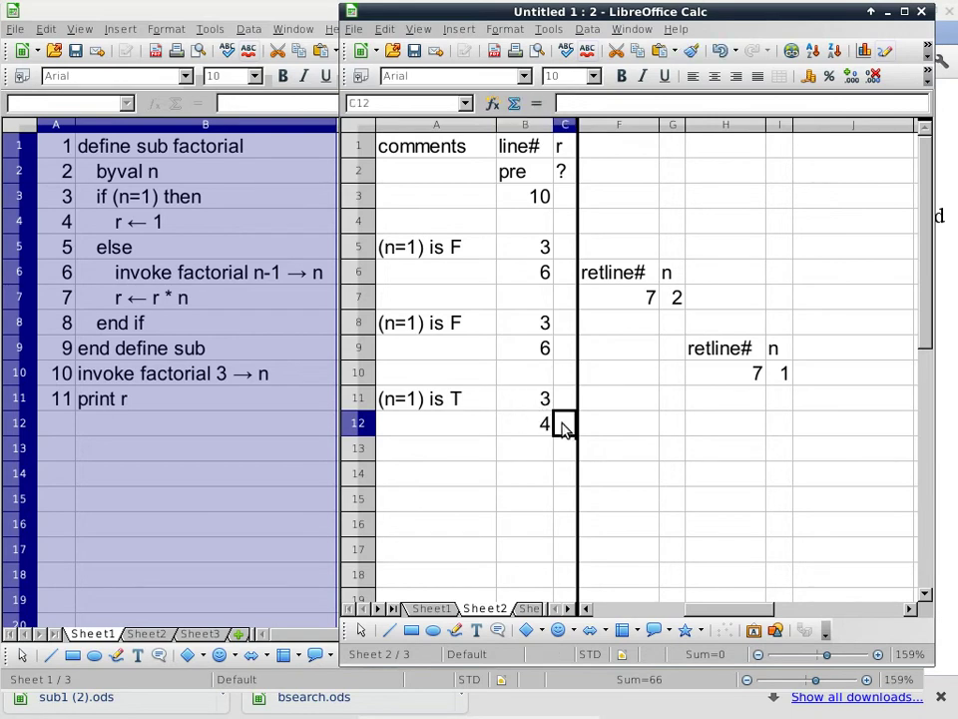
type("1")
key("Return")
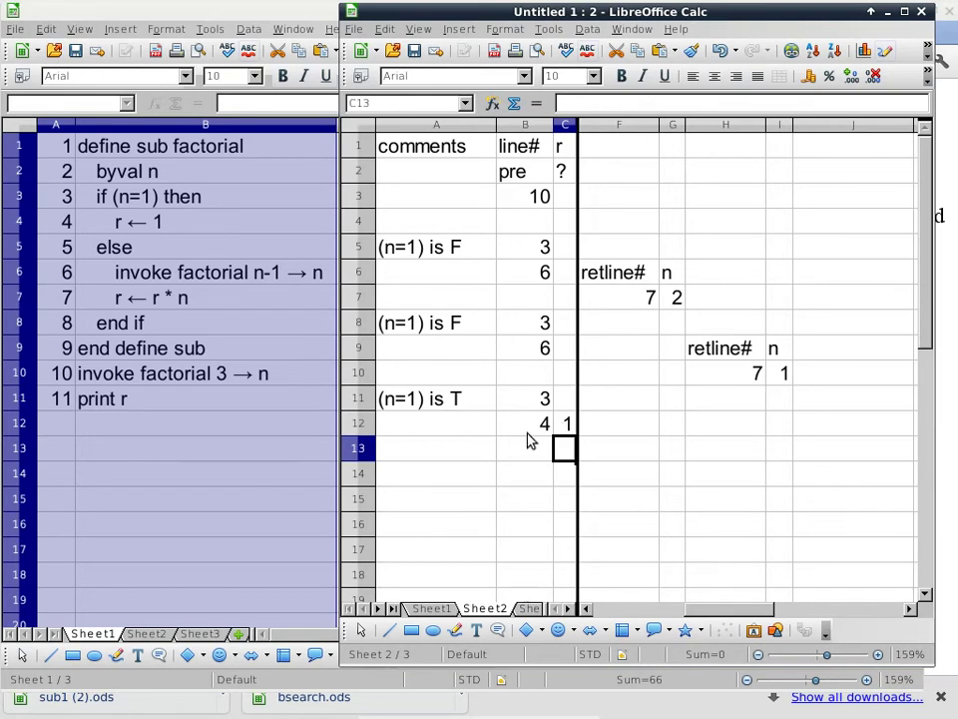
Step: Record the third call's end line 9 in B13 and its return line 7 in B14
left_click(534, 451)
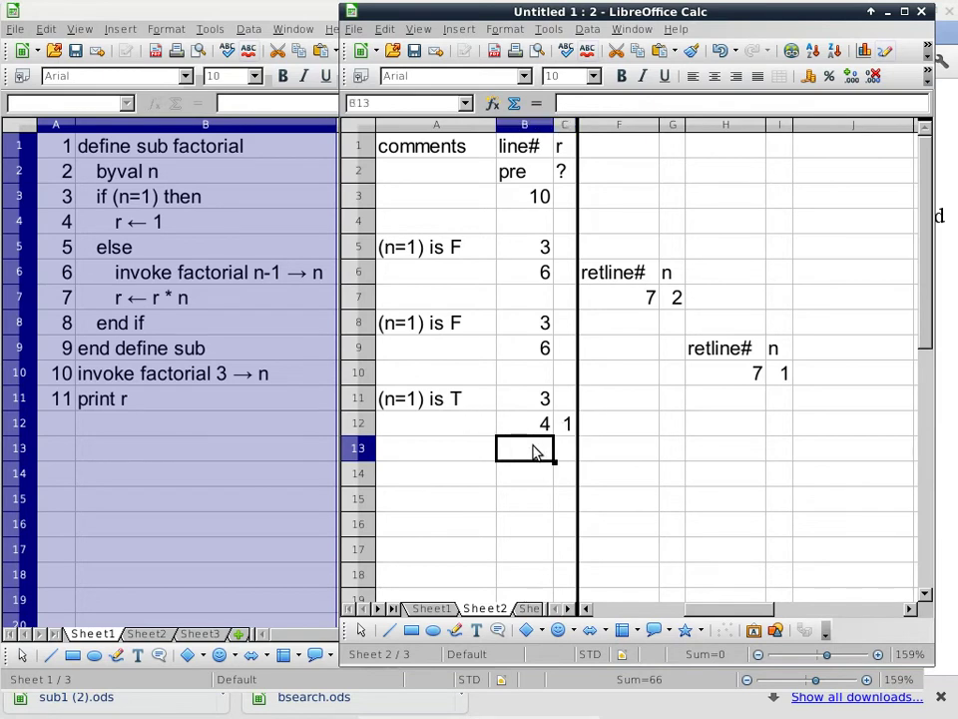
type("9")
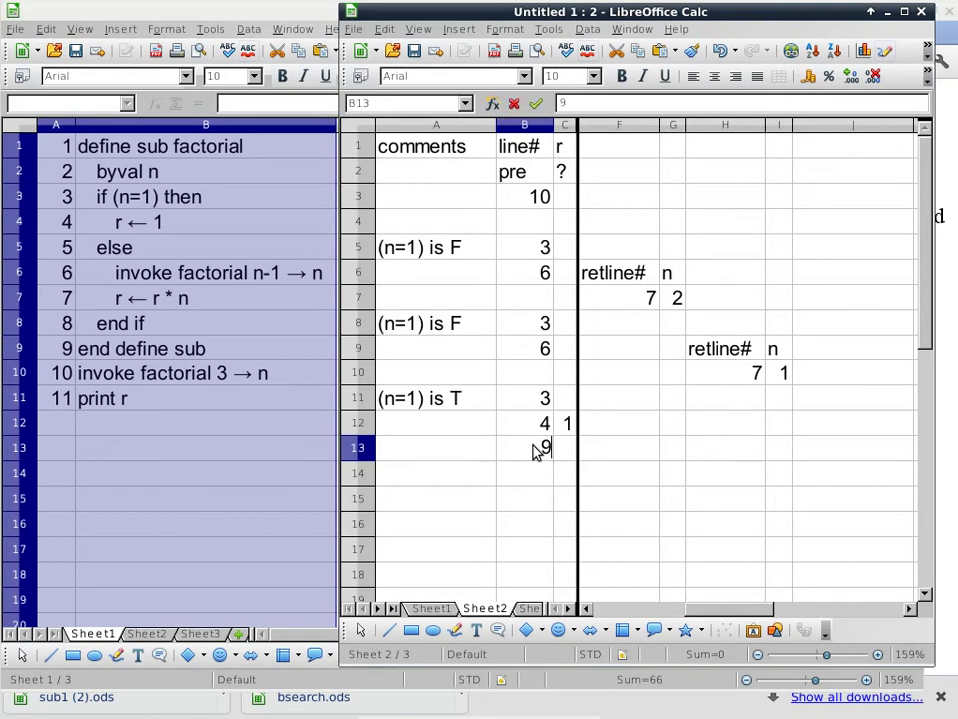
double_click(536, 475)
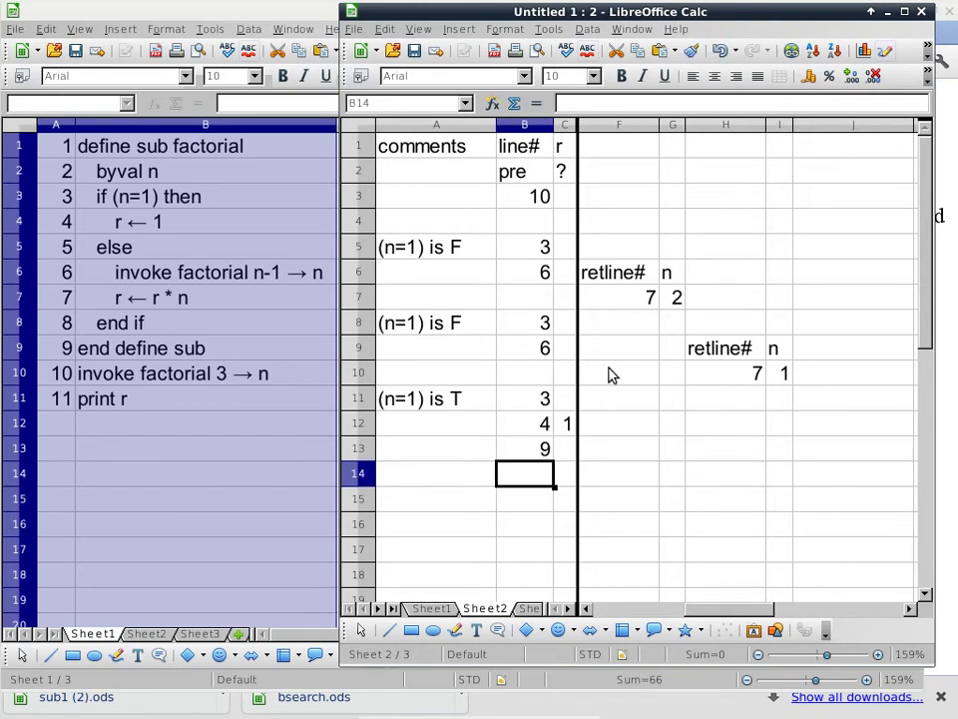
left_click(549, 450)
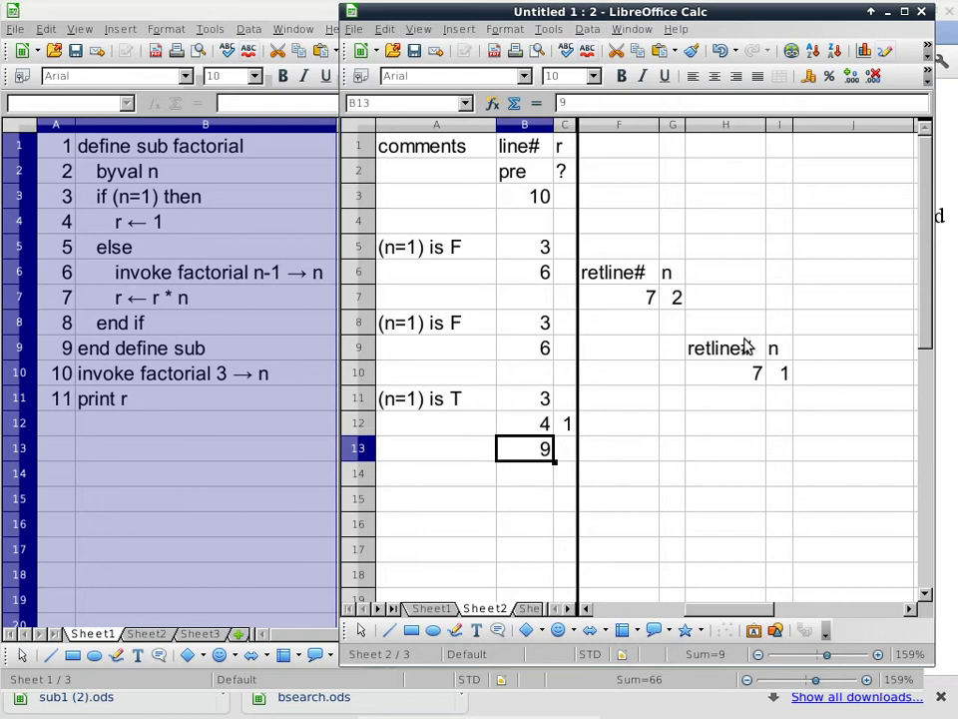
left_click(527, 478)
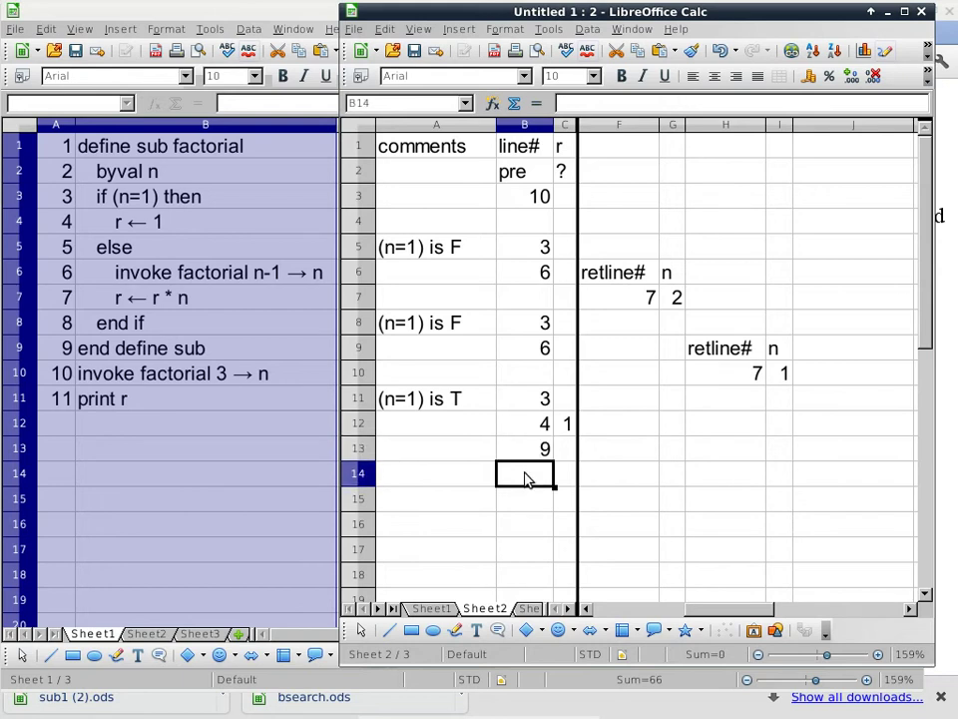
type("7")
Step: Copy the third call's headers H9:I9 to H13:I13 and format the copy with single strikethrough
left_click_drag(719, 351, 782, 352)
key("ctrl+c")
left_click(728, 451)
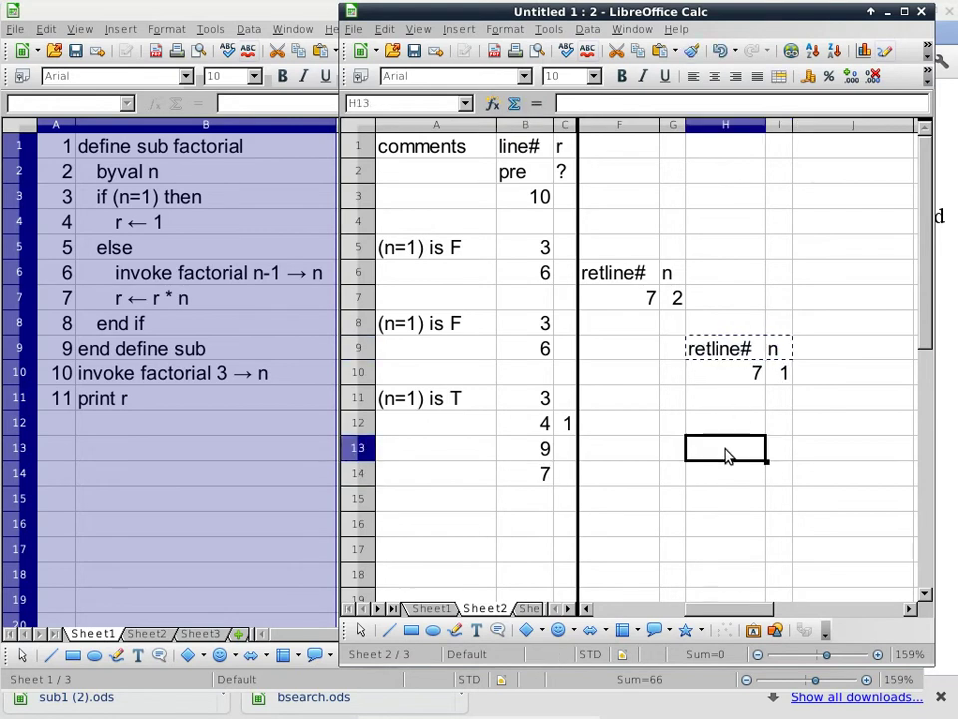
key("ctrl+v")
right_click(728, 453)
left_click(743, 485)
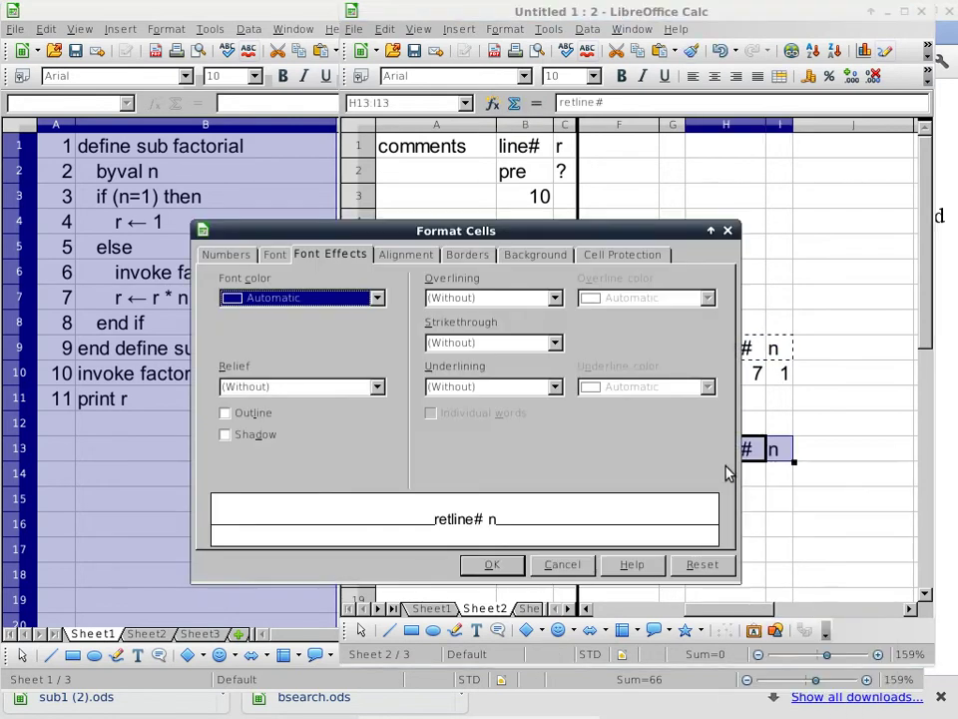
left_click(466, 340)
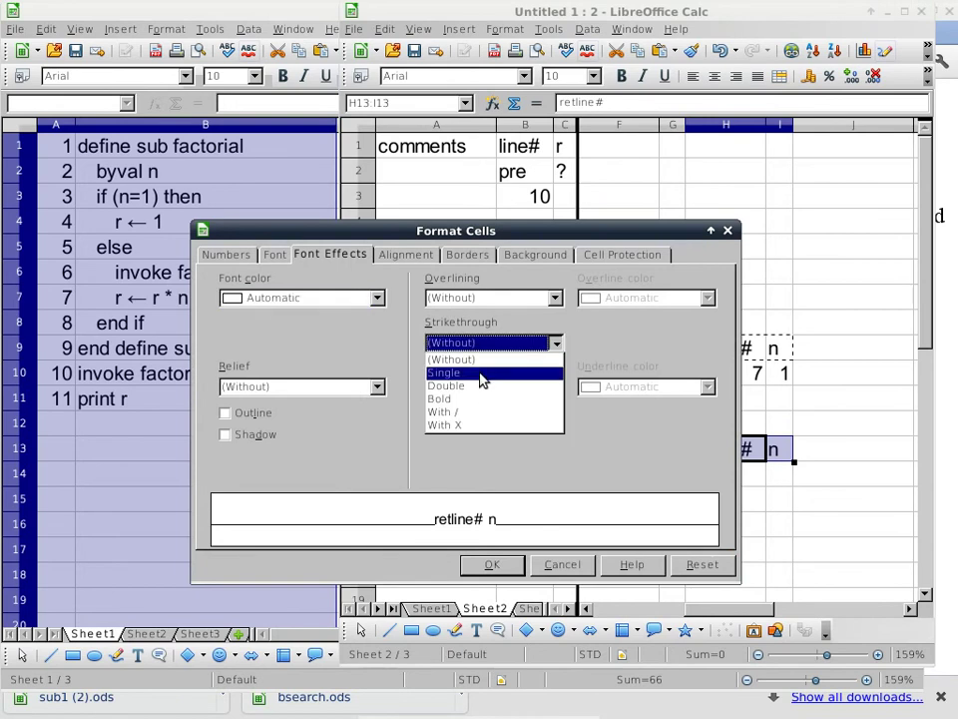
left_click(479, 375)
left_click(492, 565)
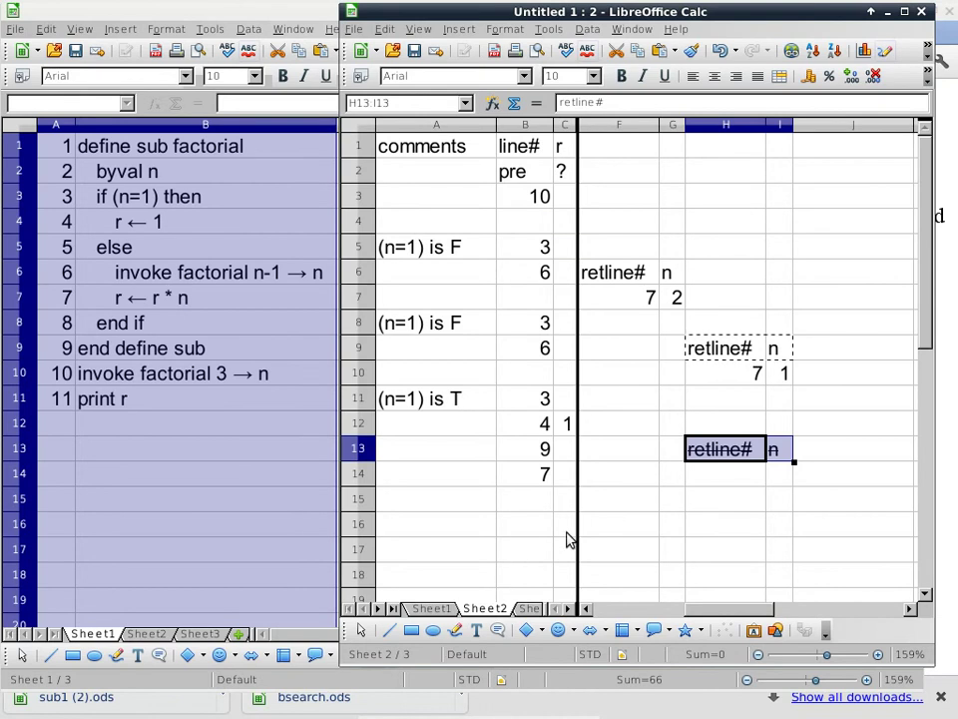
Step: Evaluate pseudocode line 7 with the second call's n and enter 2 for r in C14
left_click(545, 479)
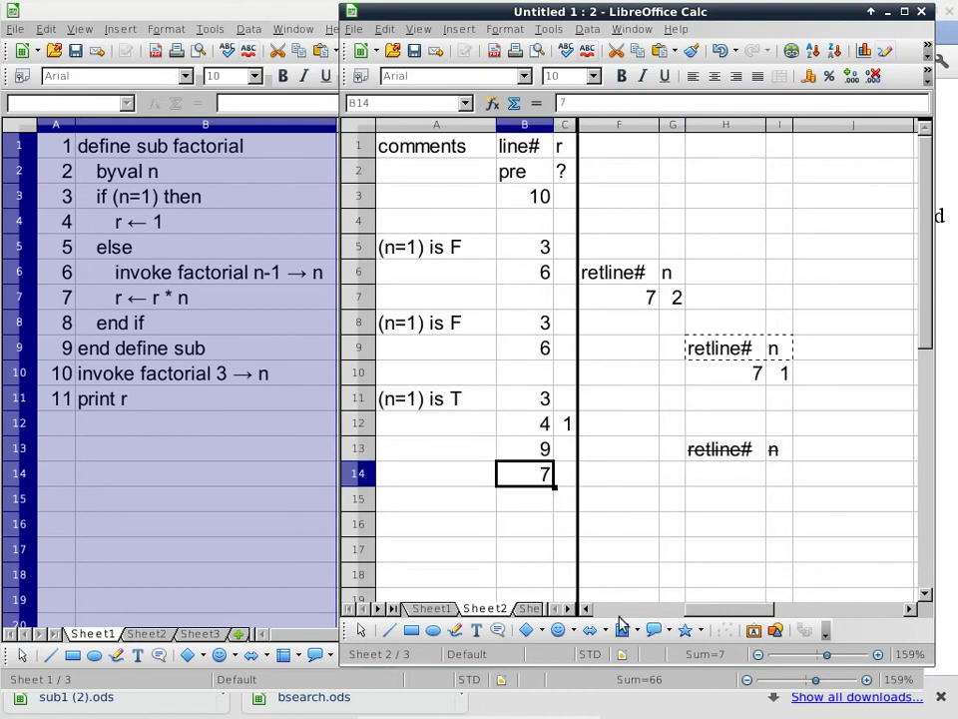
left_click(160, 297)
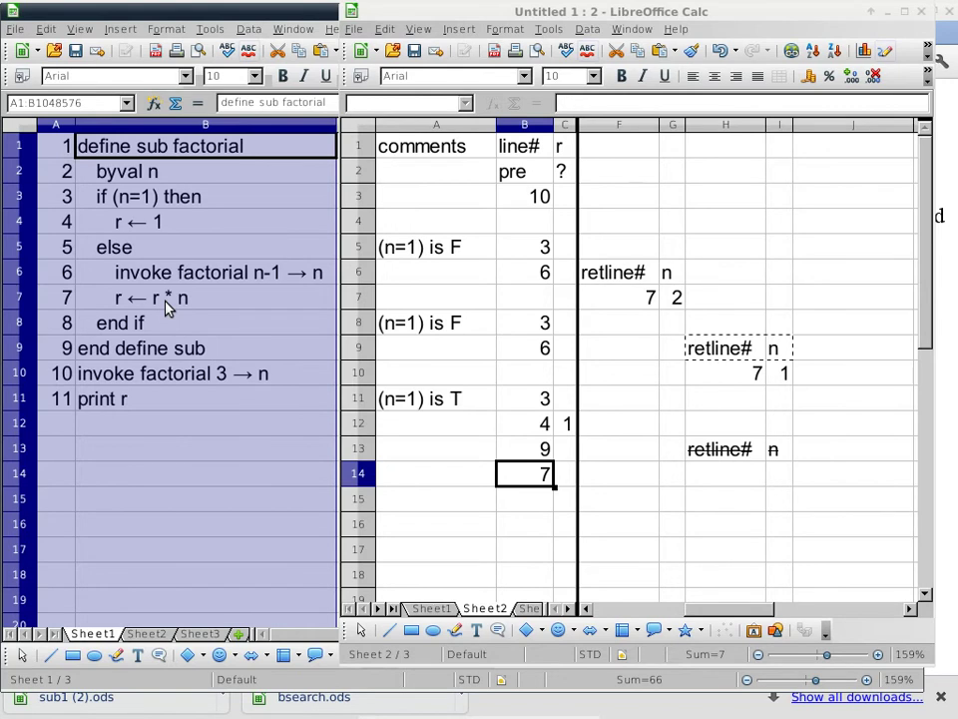
left_click(545, 103)
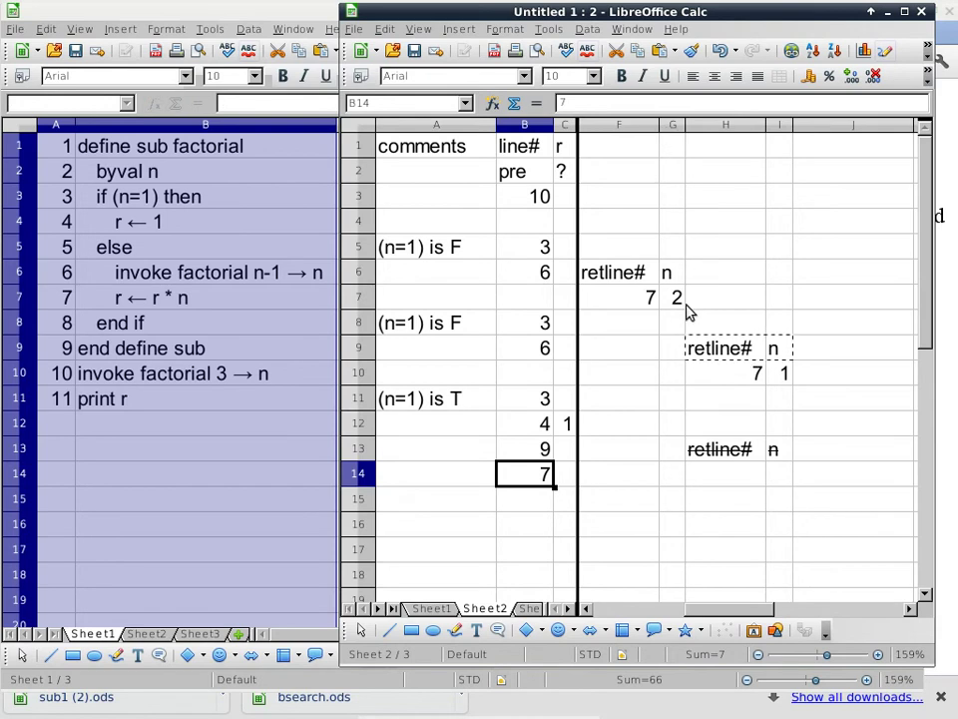
left_click(133, 313)
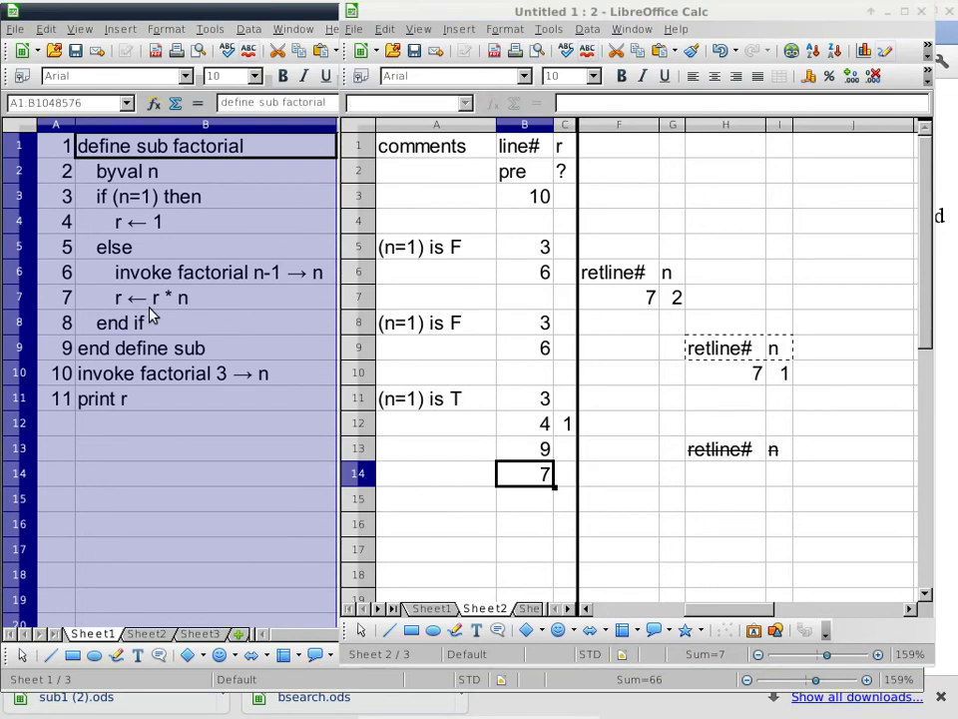
left_click(569, 144)
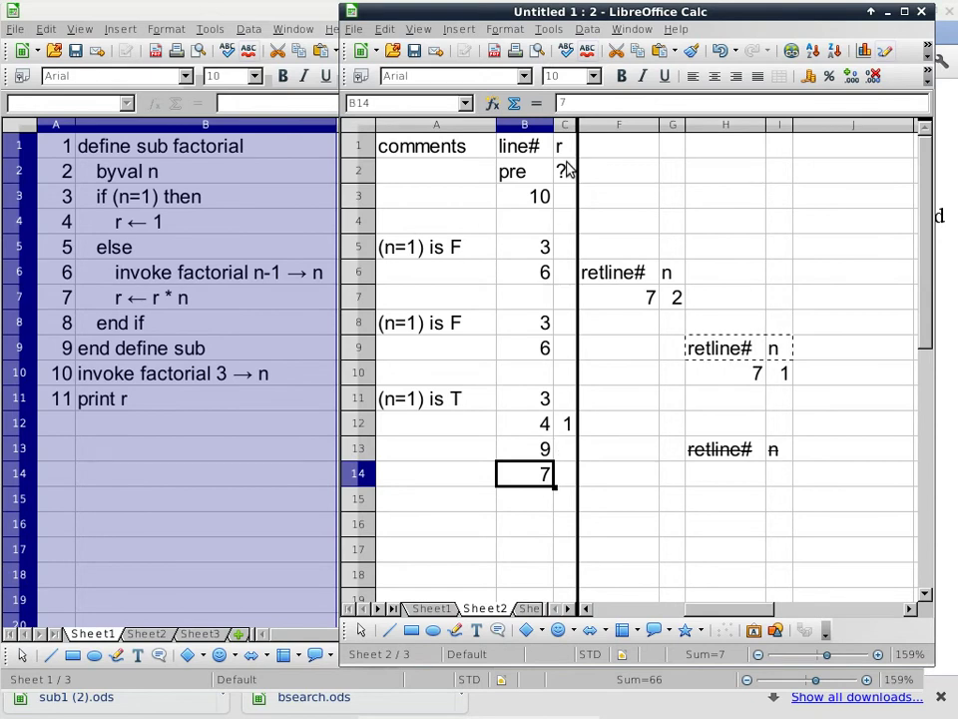
left_click(567, 475)
type("2")
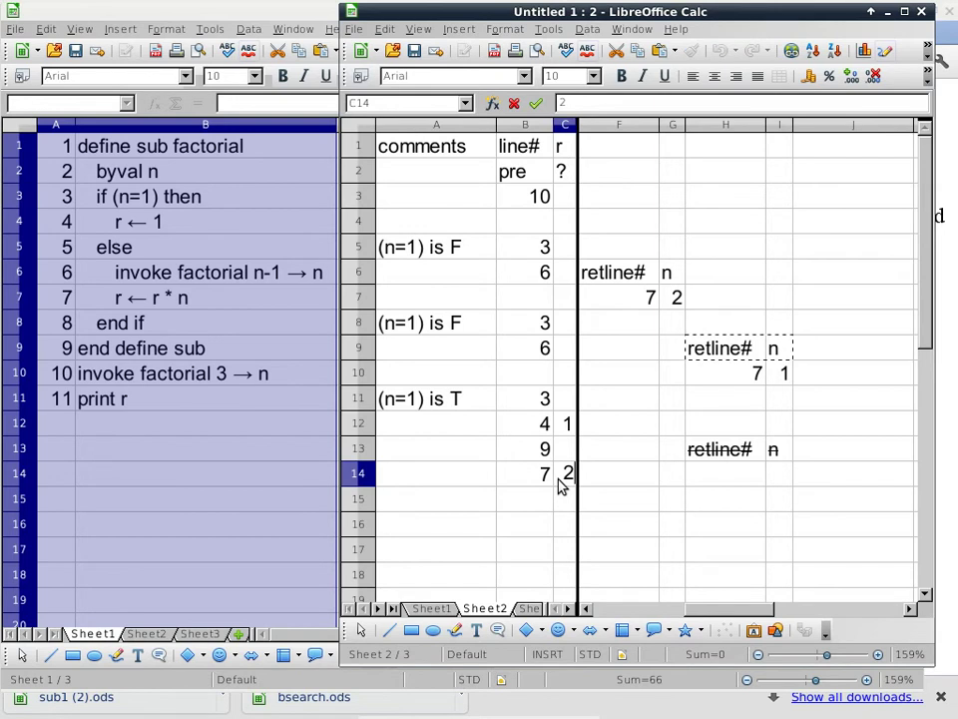
Step: Record the second call's end line 9 in B15 and its return line 7 in B16
left_click(540, 499)
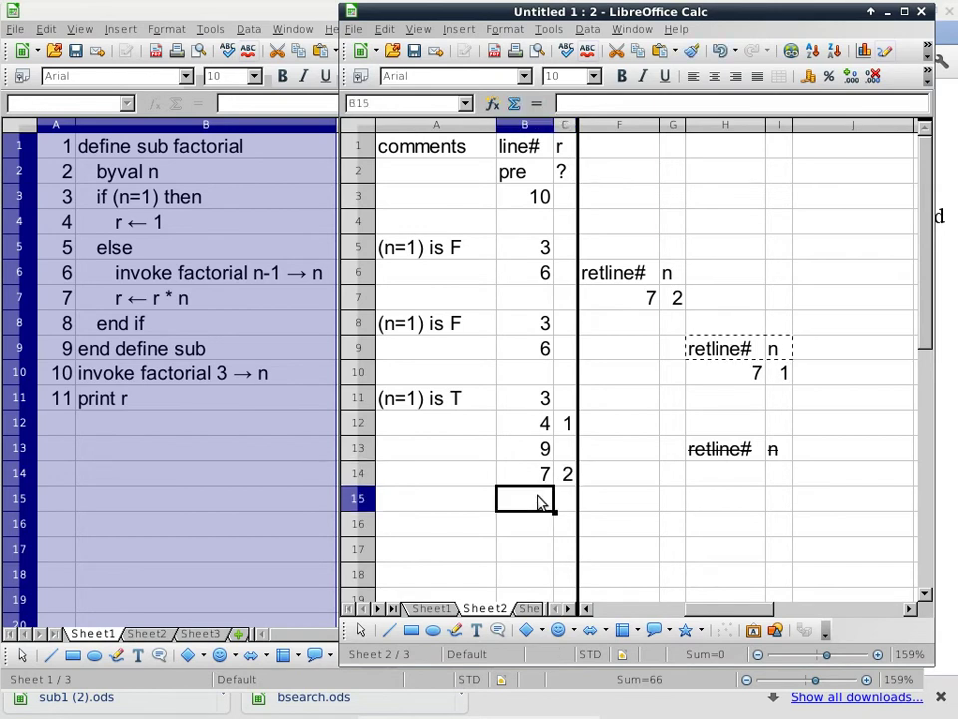
type("9")
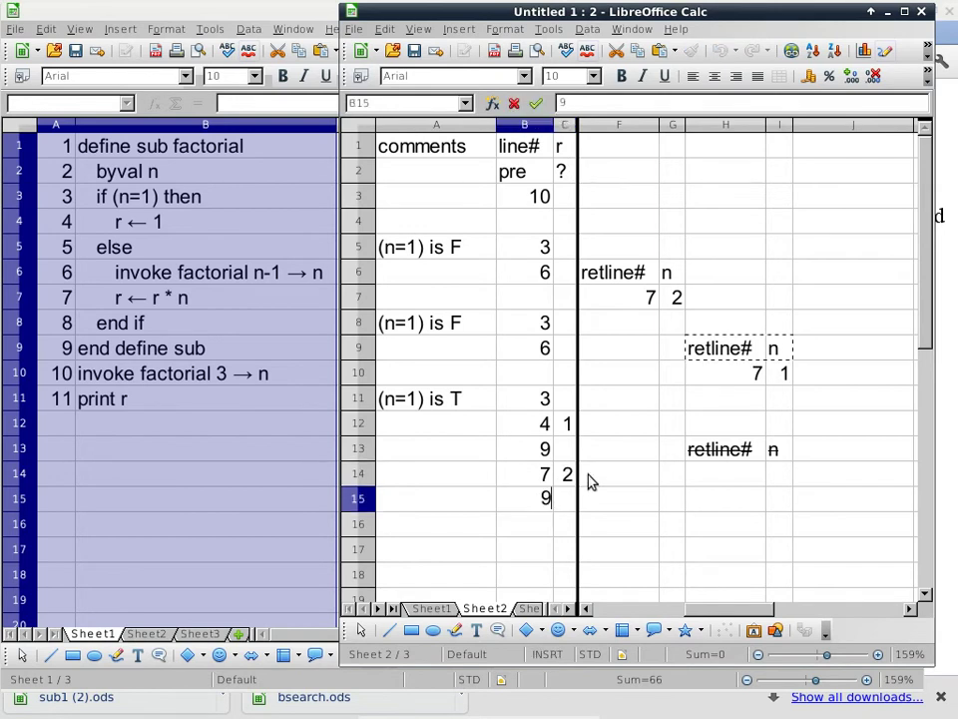
left_click(621, 276)
left_click(634, 302)
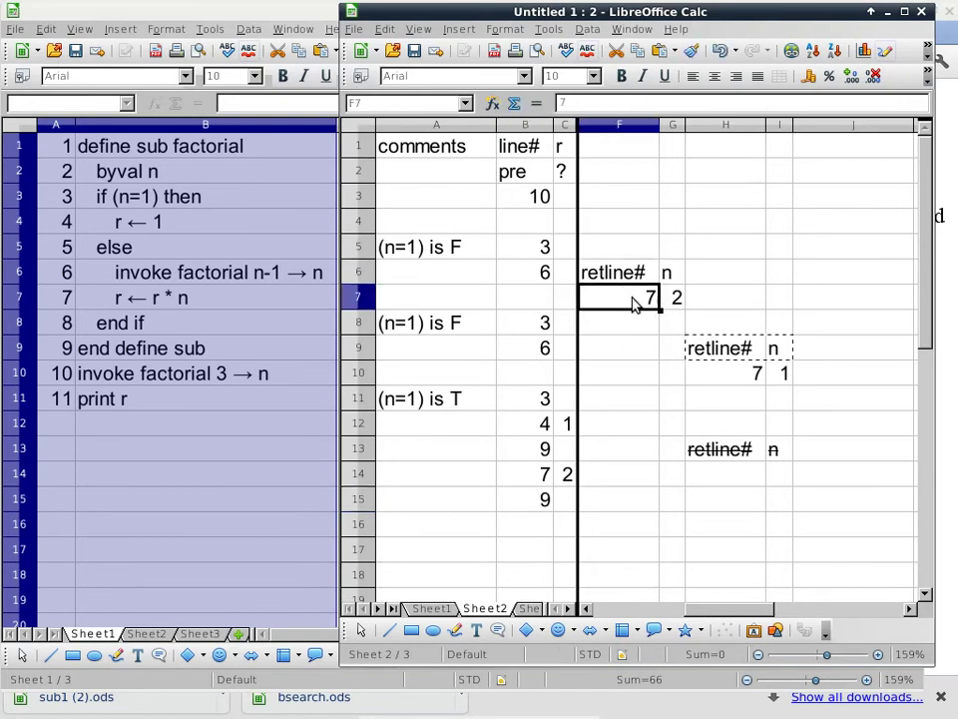
left_click(534, 525)
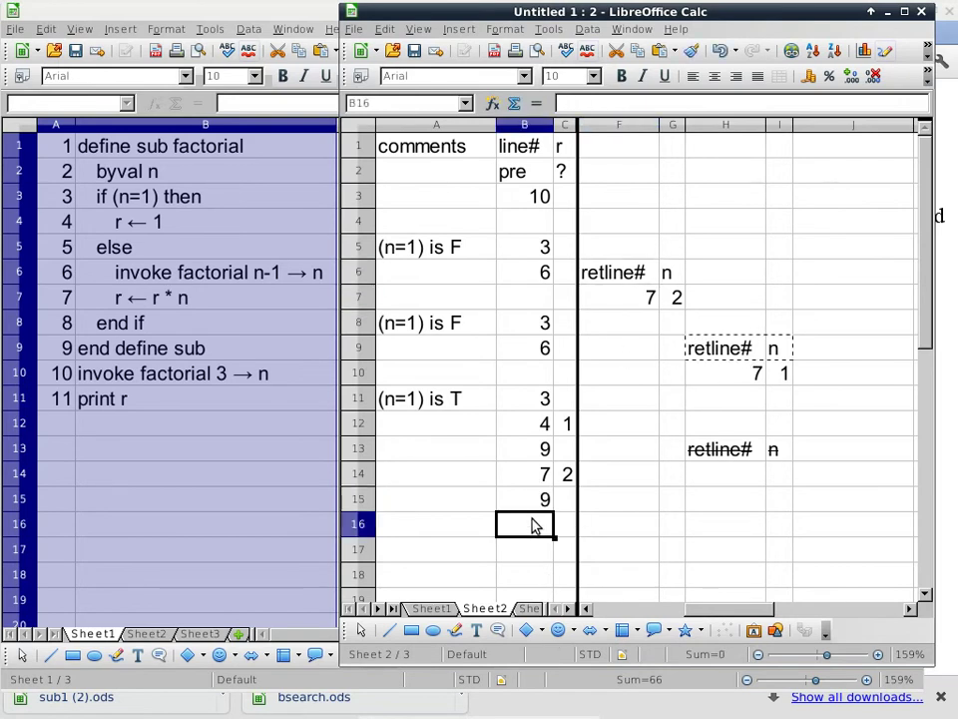
type("7")
Step: Copy the struck-through headers H13:I13 to F15:G15 to mark the second call as ended
left_click_drag(711, 459, 776, 458)
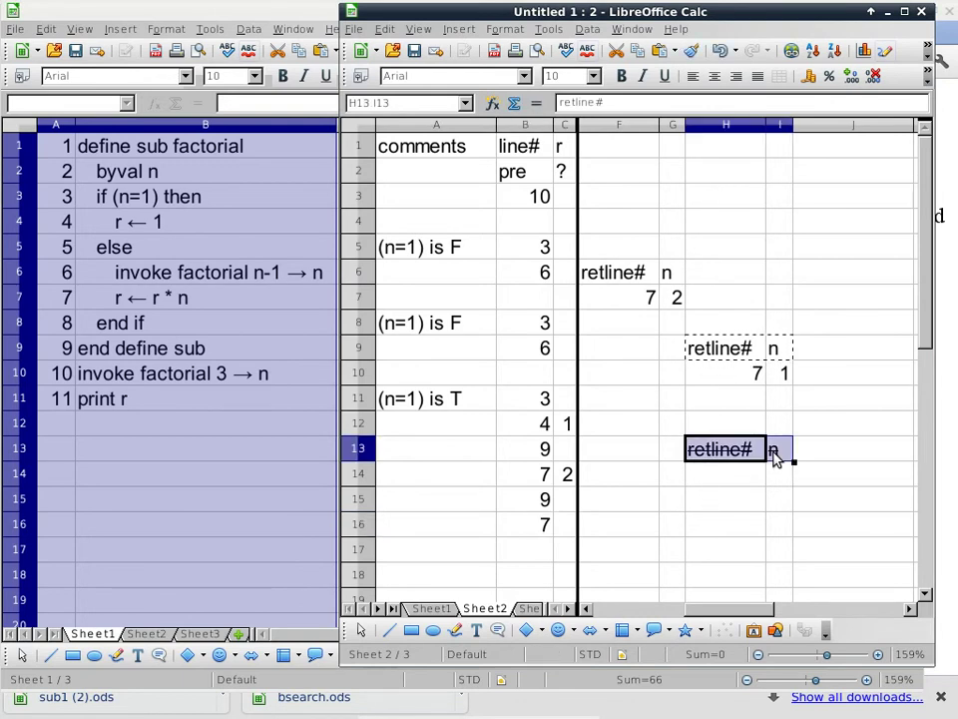
key("ctrl+c")
left_click(610, 502)
key("ctrl+v")
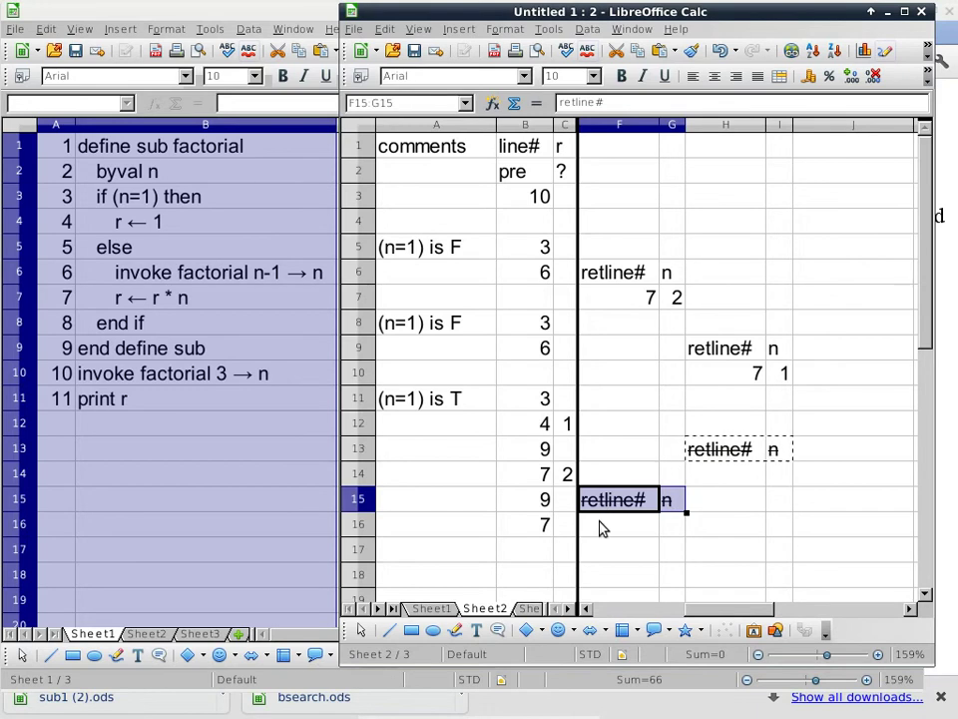
Step: Evaluate pseudocode line 7 with the first call's n and enter 6 for r in C16
left_click(545, 526)
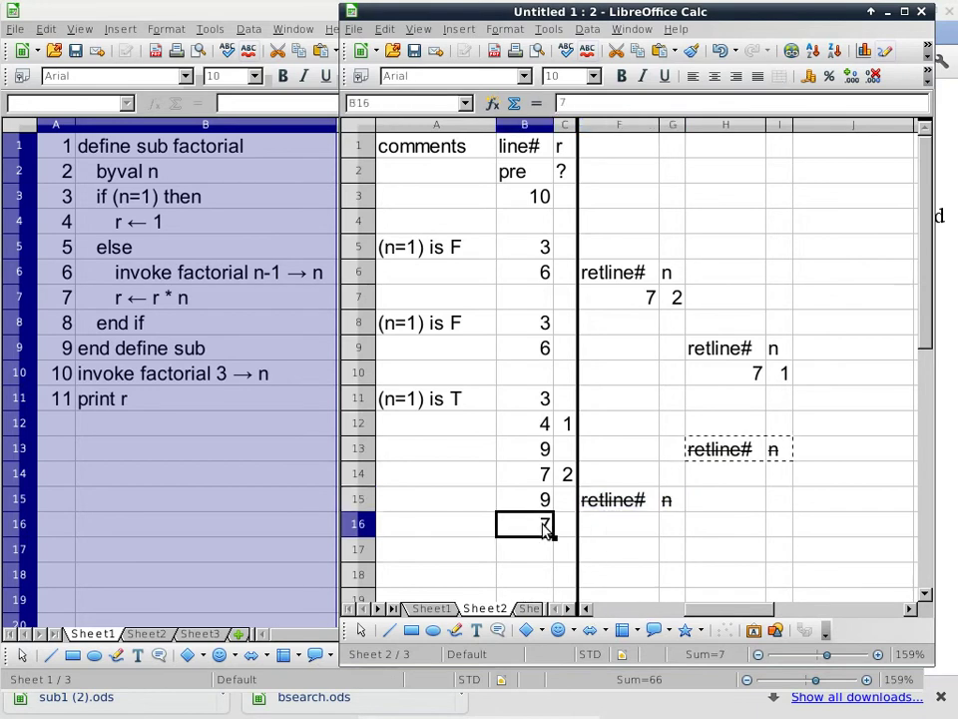
left_click(588, 609)
left_click(588, 609)
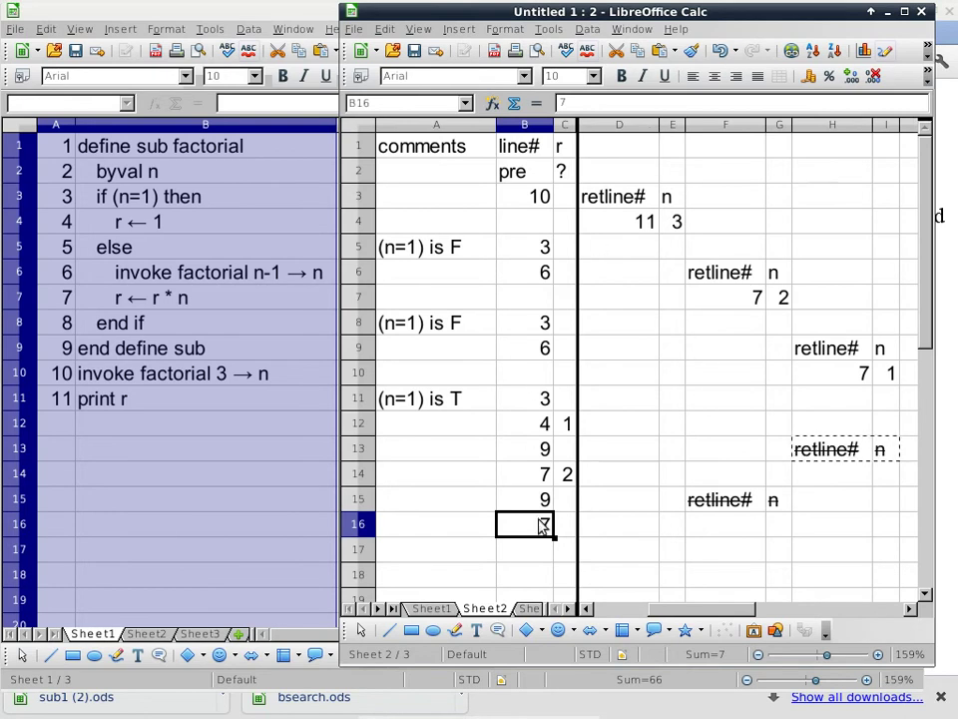
left_click(158, 312)
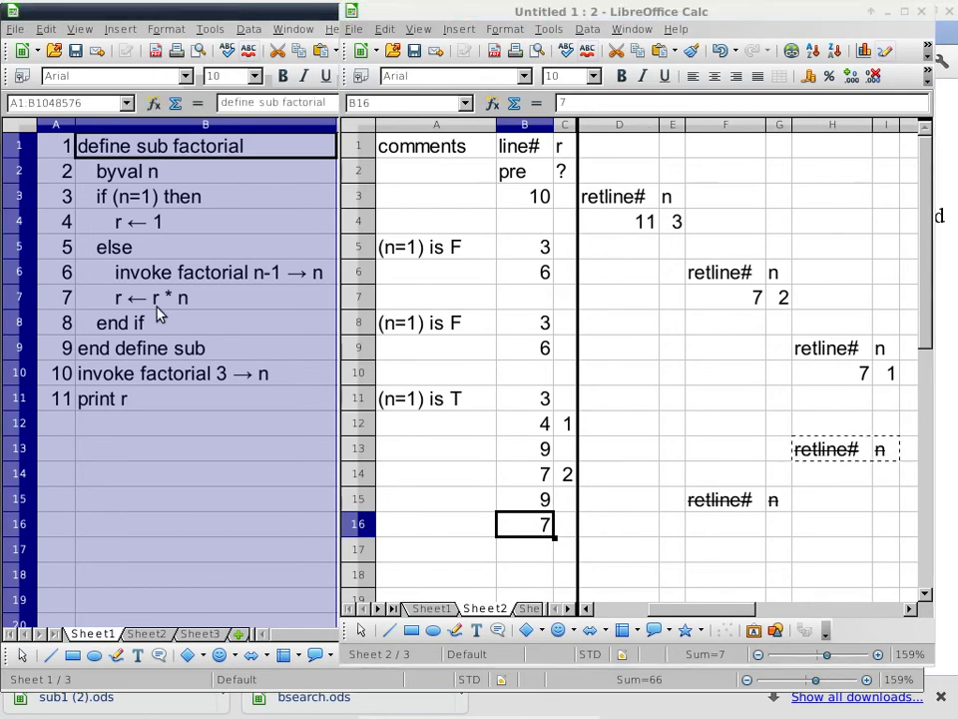
left_click(482, 249)
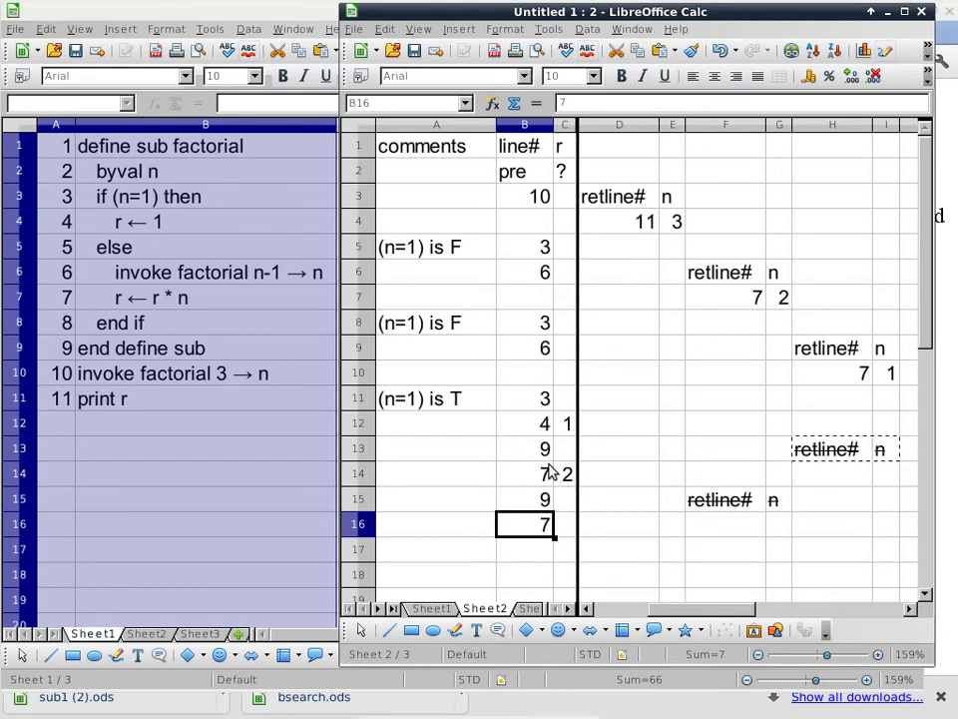
left_click(565, 524)
type("6")
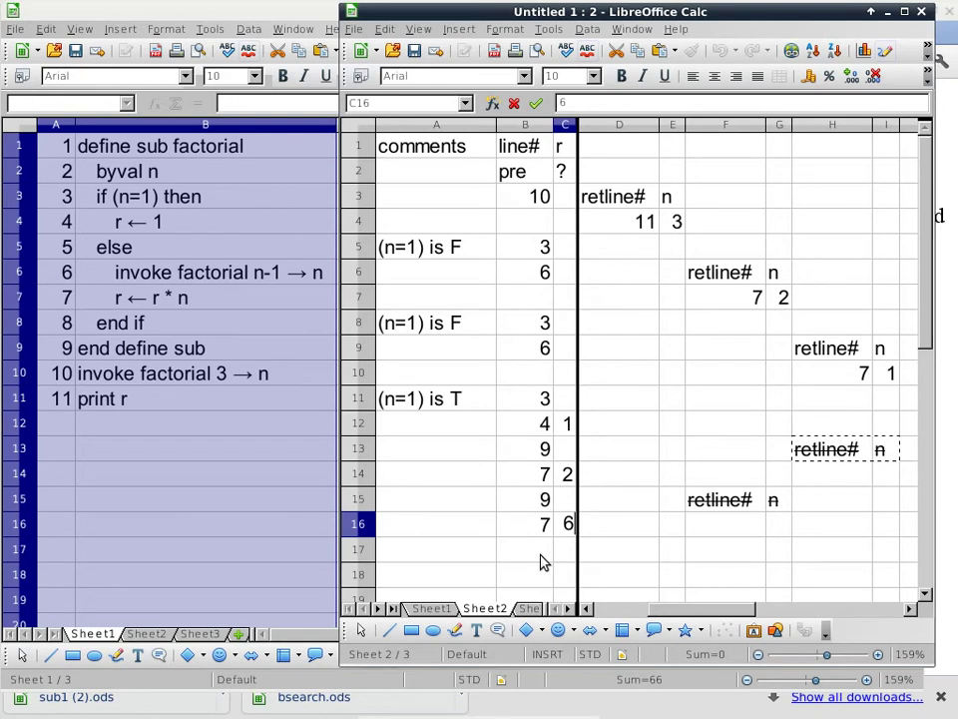
Step: Record the first call's end line 9 in B17 and copy its return line 11 from D4 to B18
left_click(541, 556)
type("9")
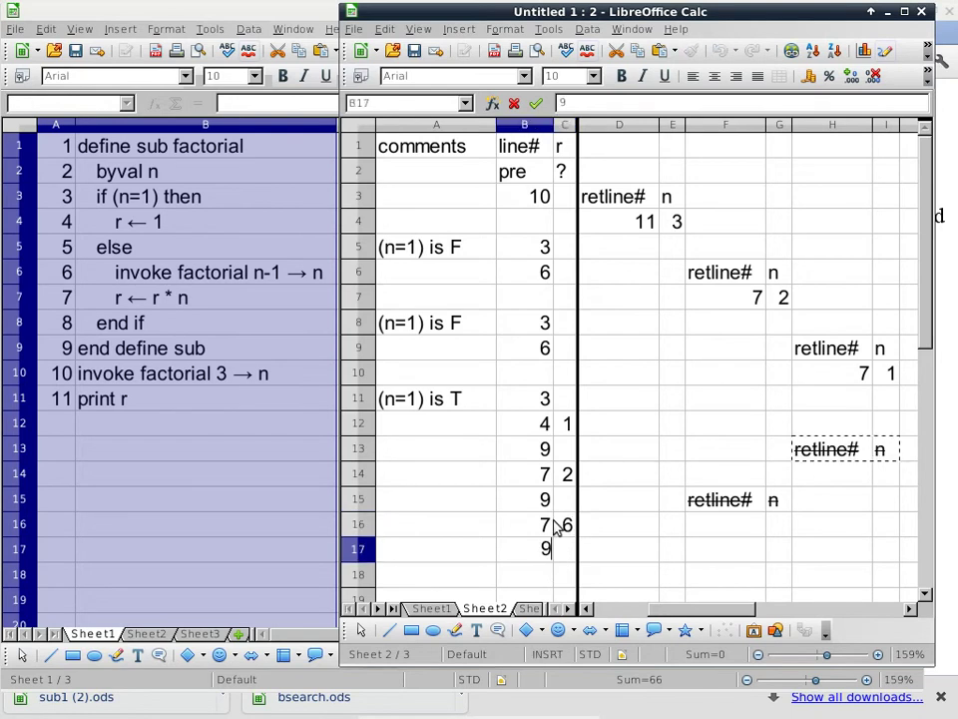
left_click(91, 358)
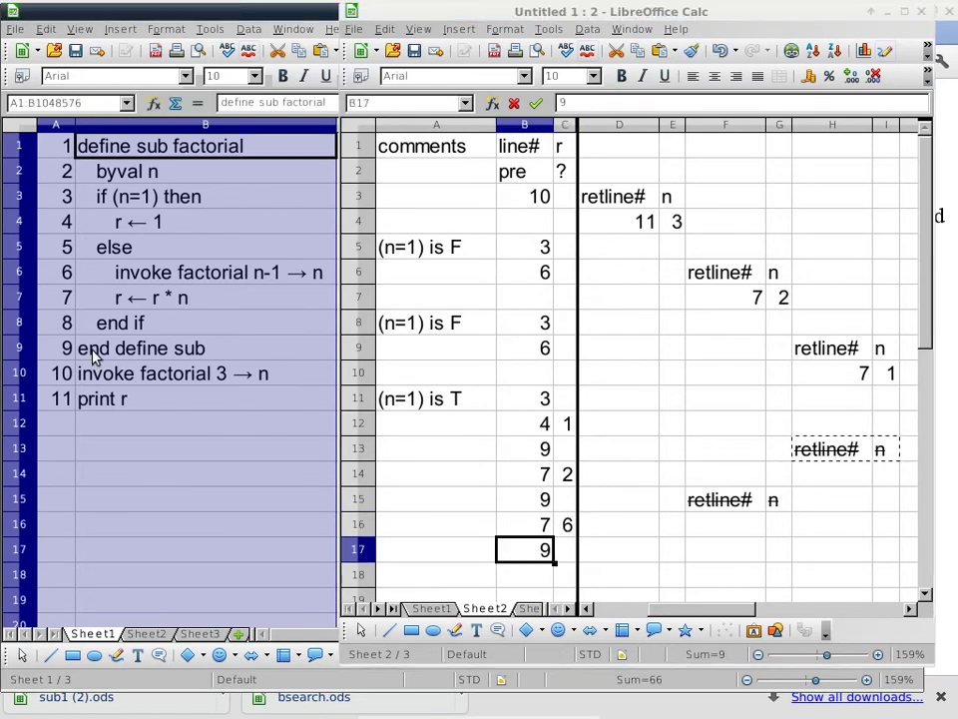
left_click(627, 223)
key("ctrl+c")
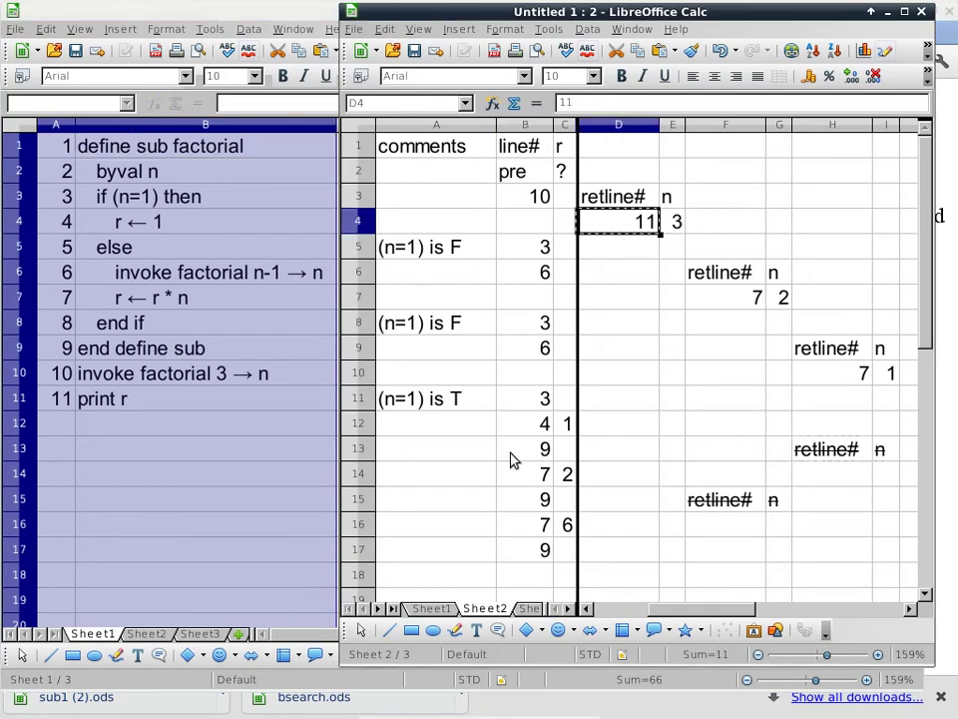
left_click(539, 575)
key("ctrl+v")
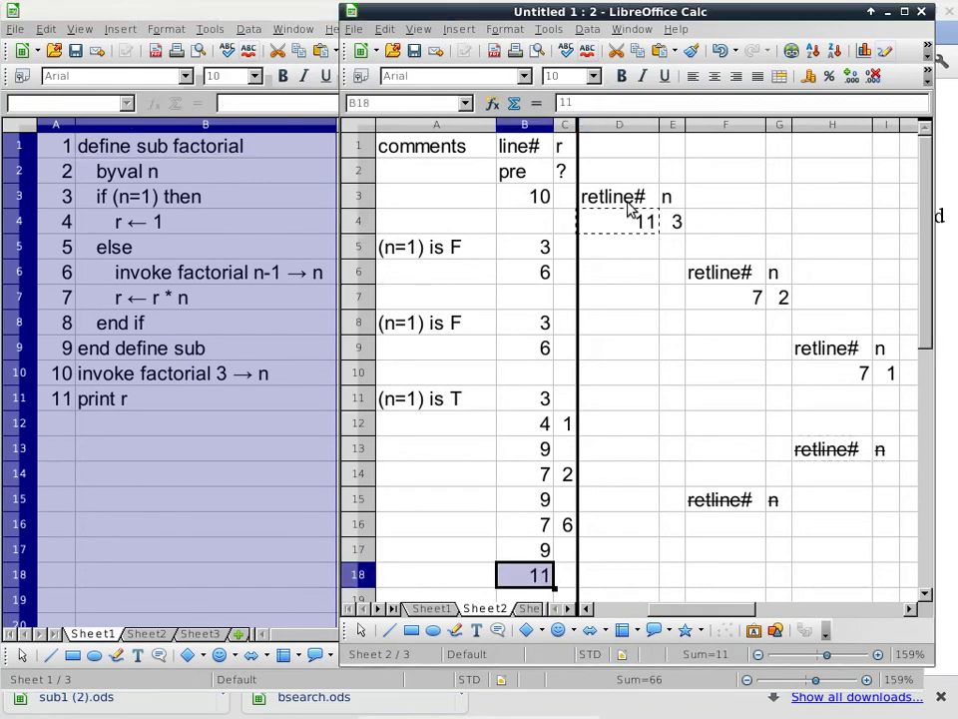
Step: Copy the first call's plain headers D3:E3 to D17:E17
left_click(639, 198)
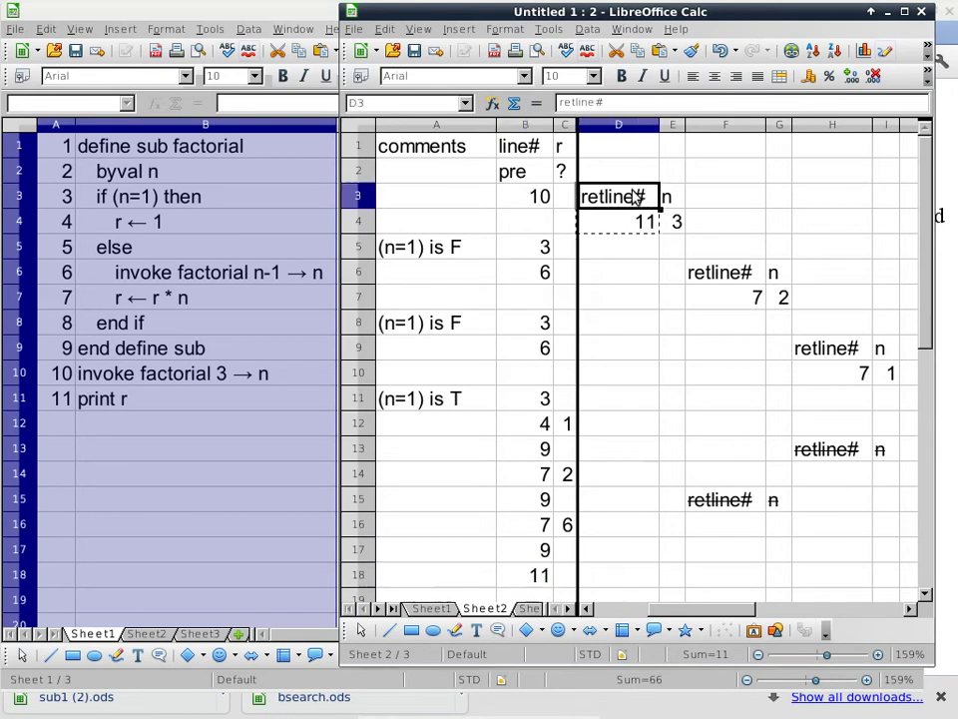
left_click(669, 200, "shift")
key("ctrl+c")
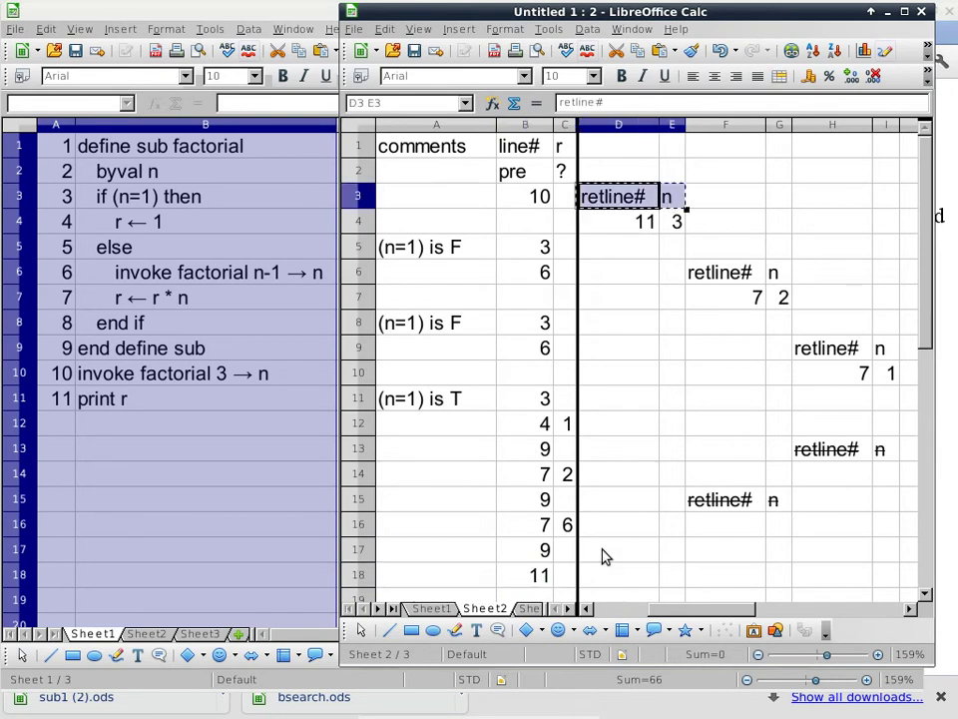
left_click(605, 556)
key("ctrl+v")
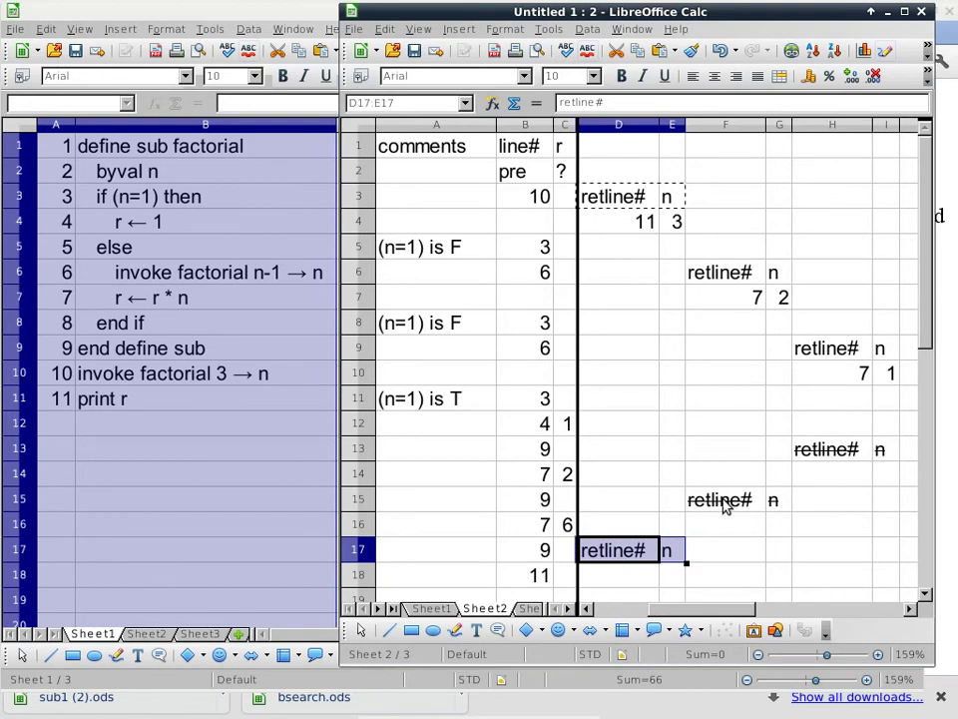
Step: Copy the struck-through headers F15:G15 over D17:E17 to mark the first call as ended
left_click(722, 502)
left_click(777, 505, "shift")
key("ctrl+c")
left_click(617, 557)
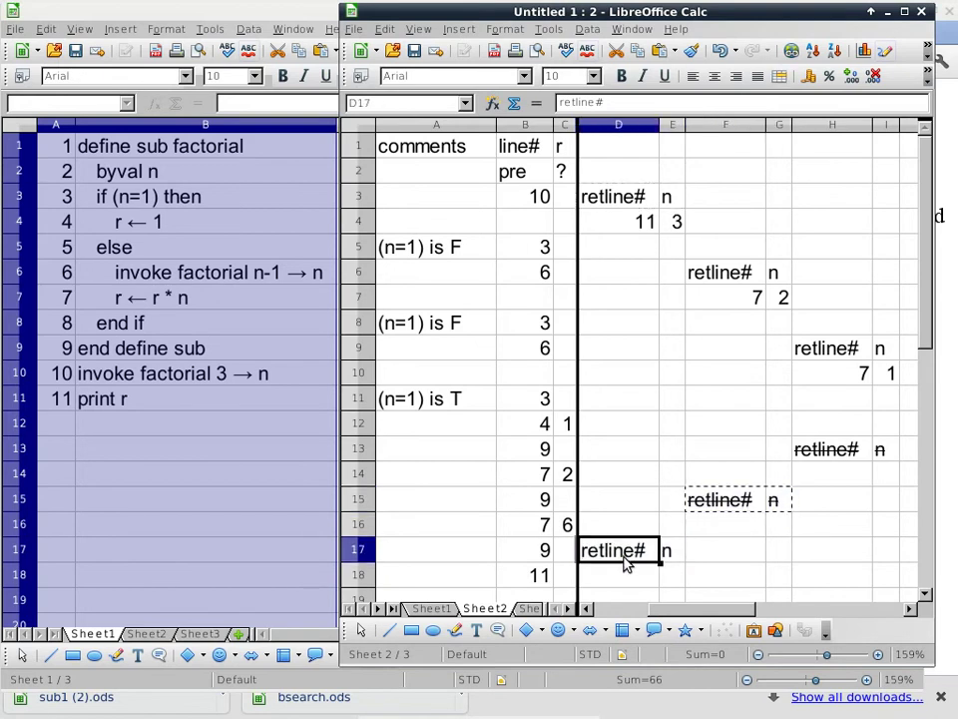
key("ctrl+v")
left_click(556, 369)
Step: Enter the comment "print 6" in A18 for line 11 and close the trace with "post" in B19
scroll(589, 409, "down", 2)
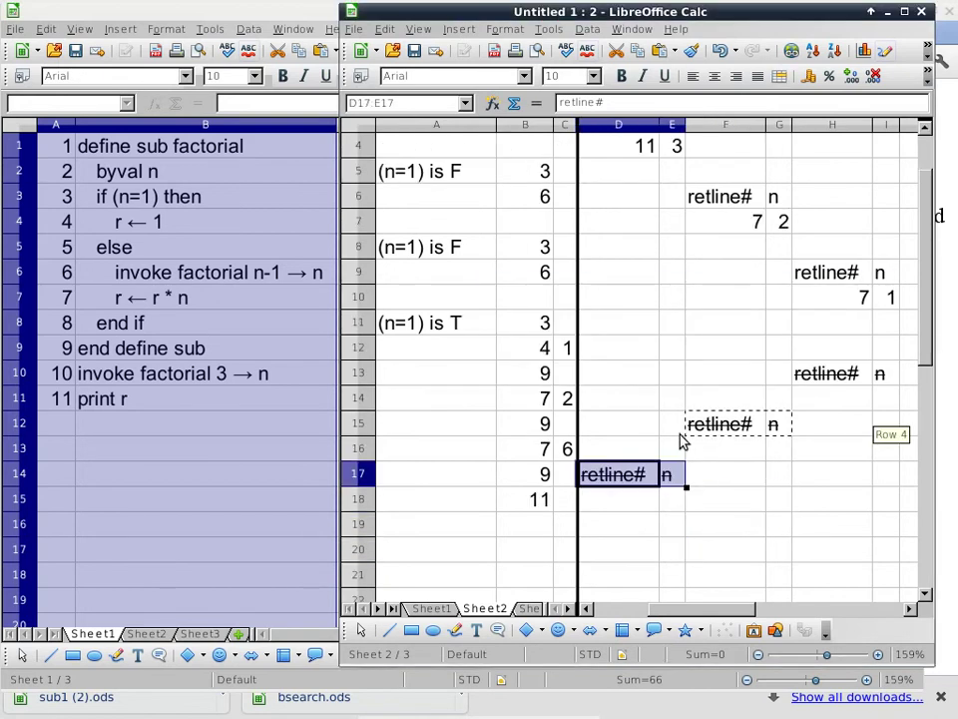
left_click(530, 430)
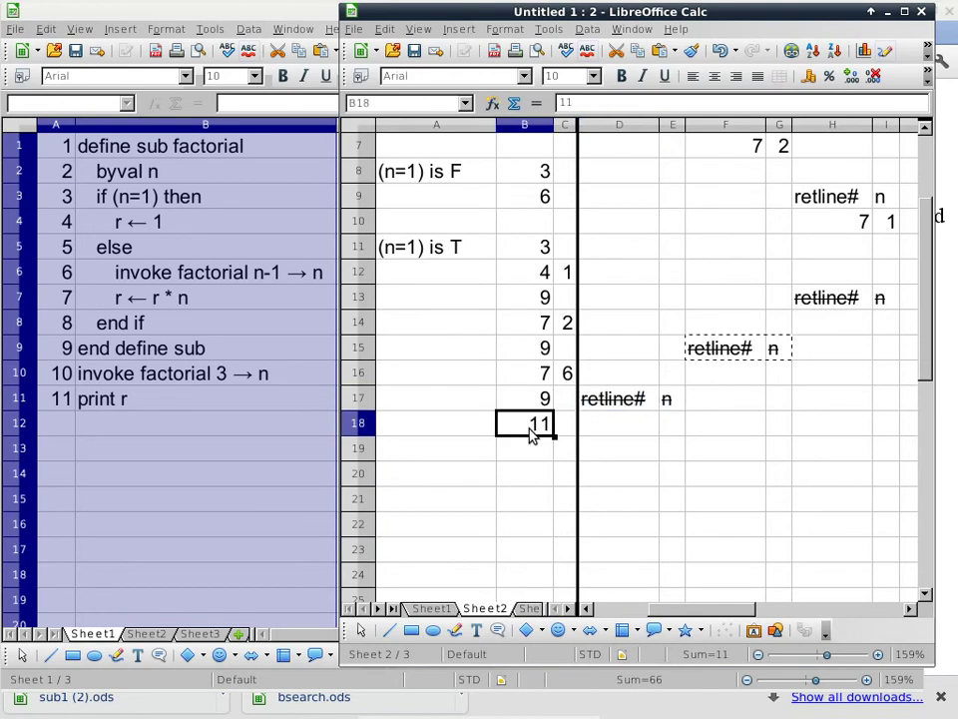
left_click(462, 427)
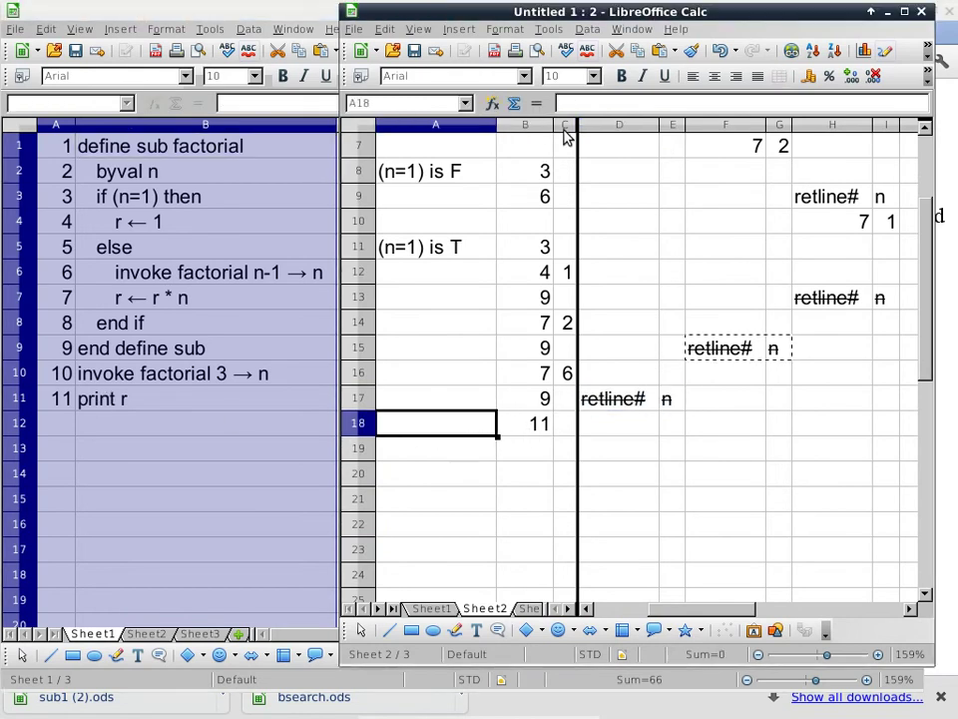
type("print 6")
key("Return")
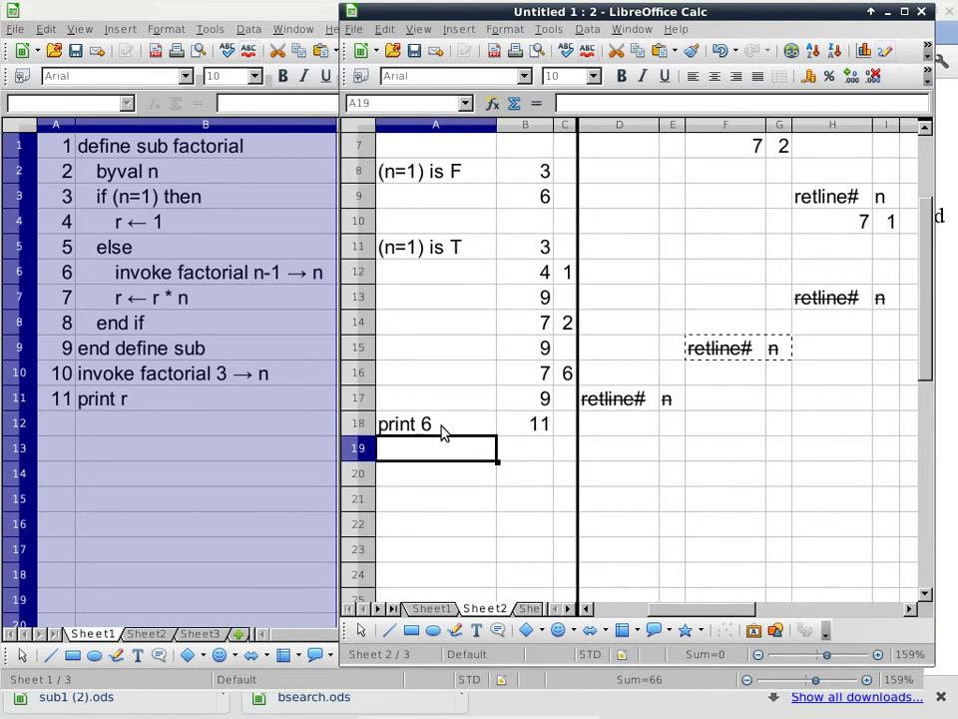
key("Right")
type("post")
key("Return")
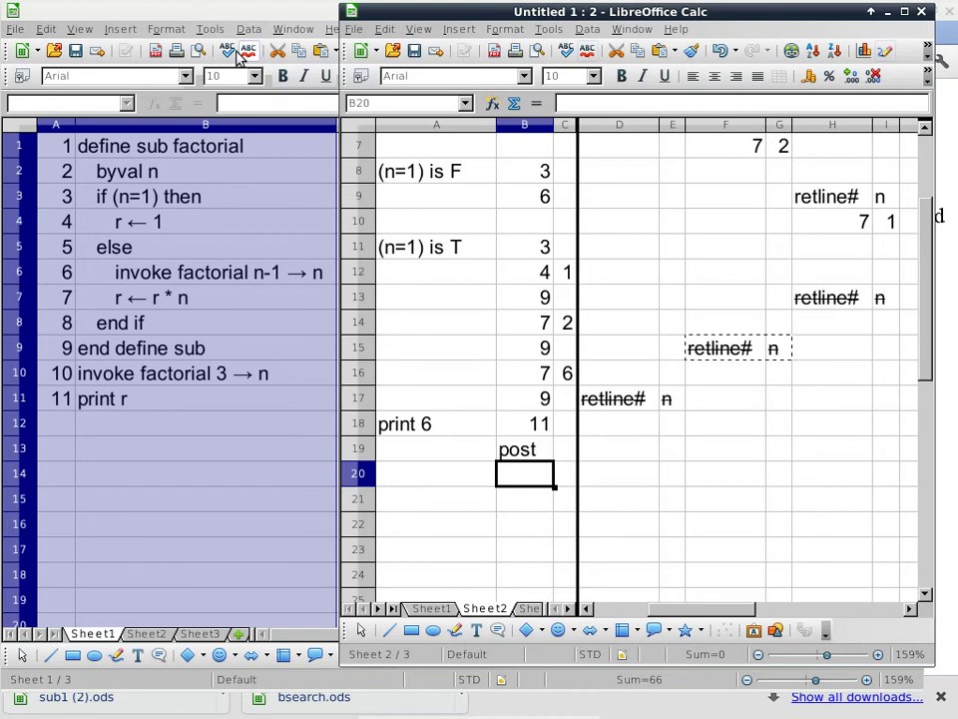
Step: Start saving the spreadsheet and choose the folder 20120320_cisp300 as its location
left_click(413, 51)
scroll(300, 360, "down", 3)
scroll(304, 357, "down", 10)
scroll(316, 339, "up", 1)
scroll(310, 360, "up", 1)
double_click(290, 385)
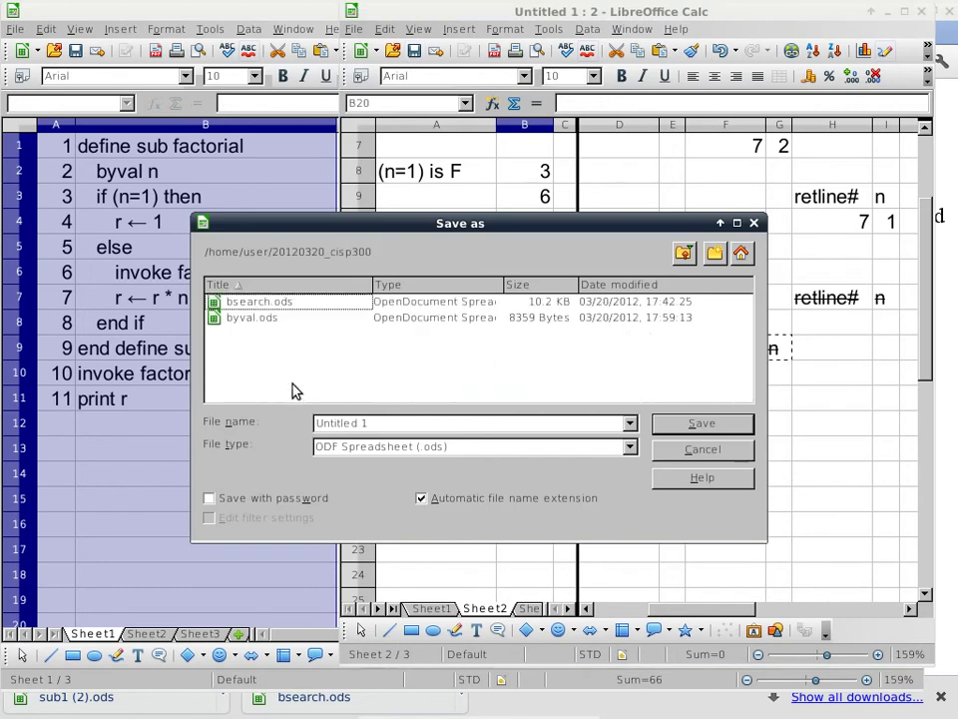
Step: Save the spreadsheet as factorialByval in ODF format and close both of its windows
triple_click(369, 422)
type("factorial")
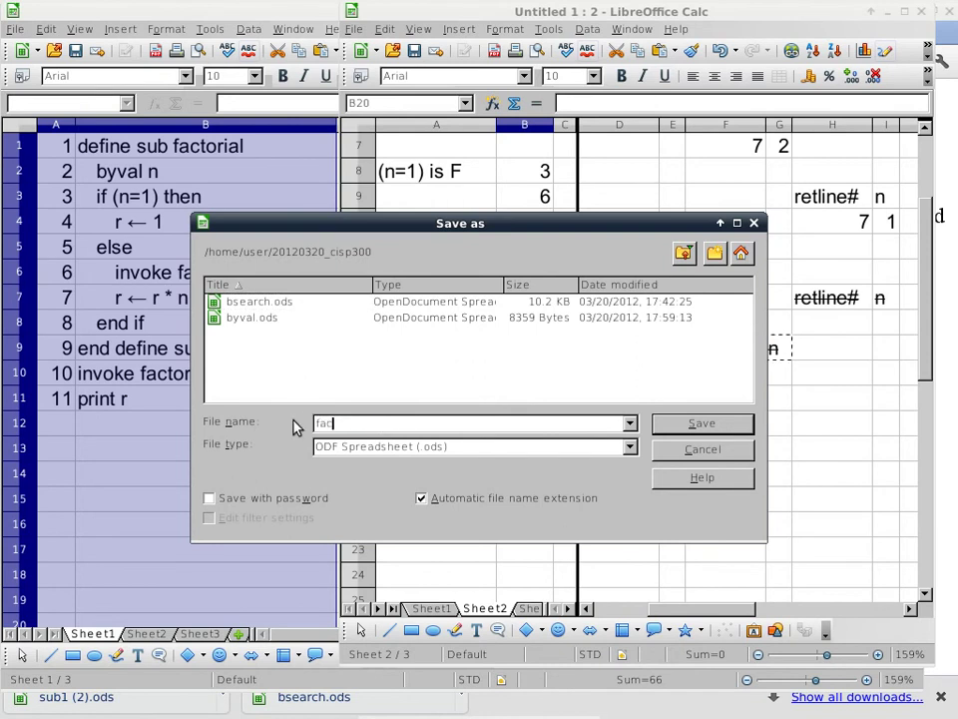
type("Byval")
left_click(734, 427)
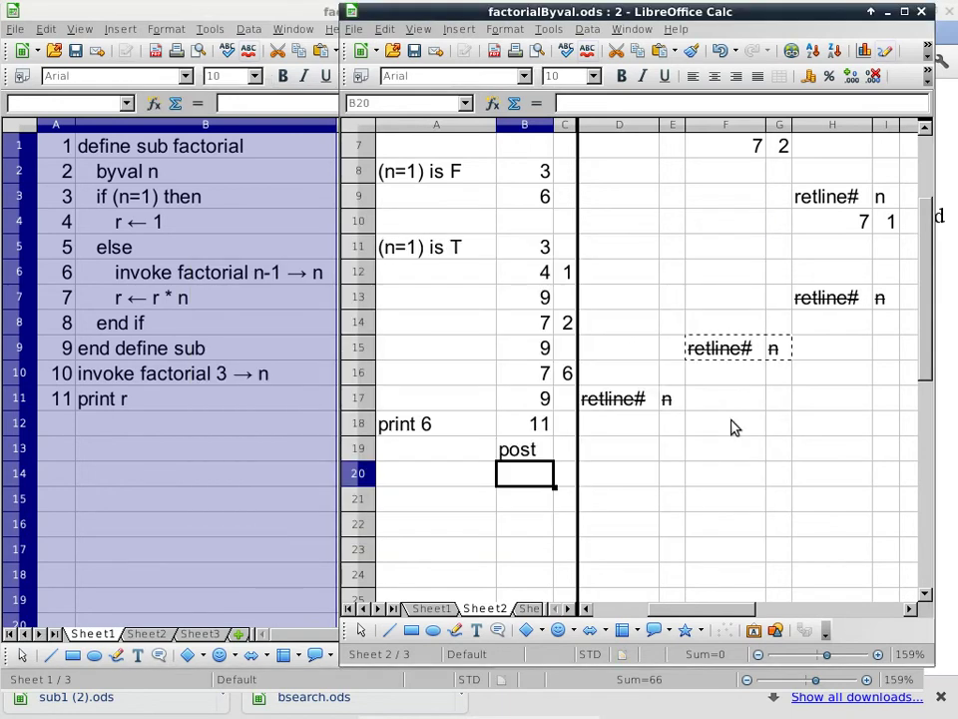
left_click(921, 11)
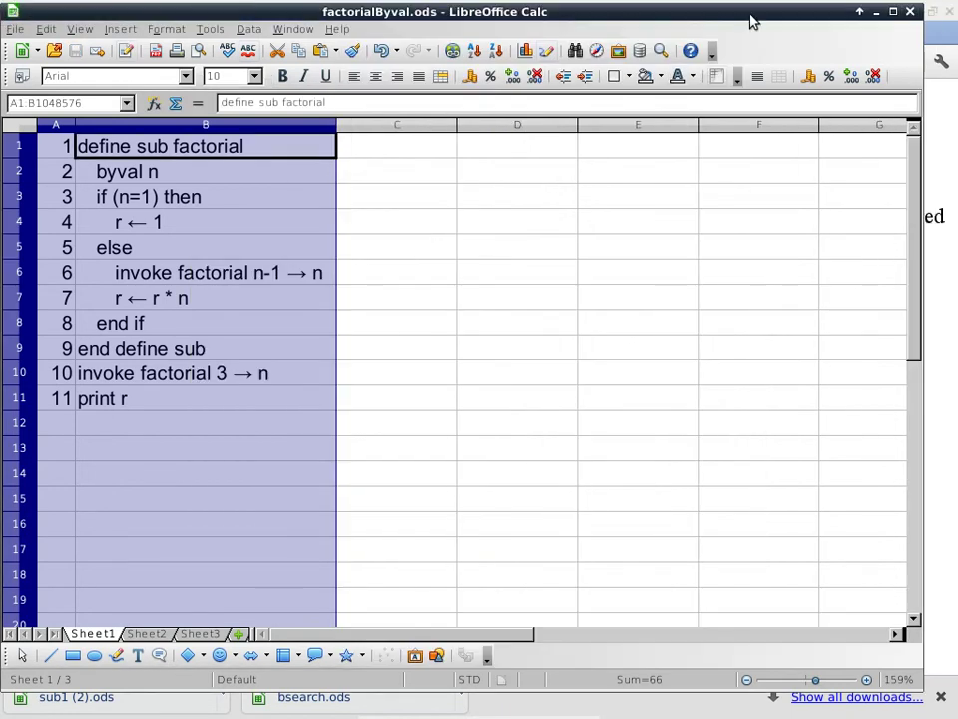
left_click(910, 10)
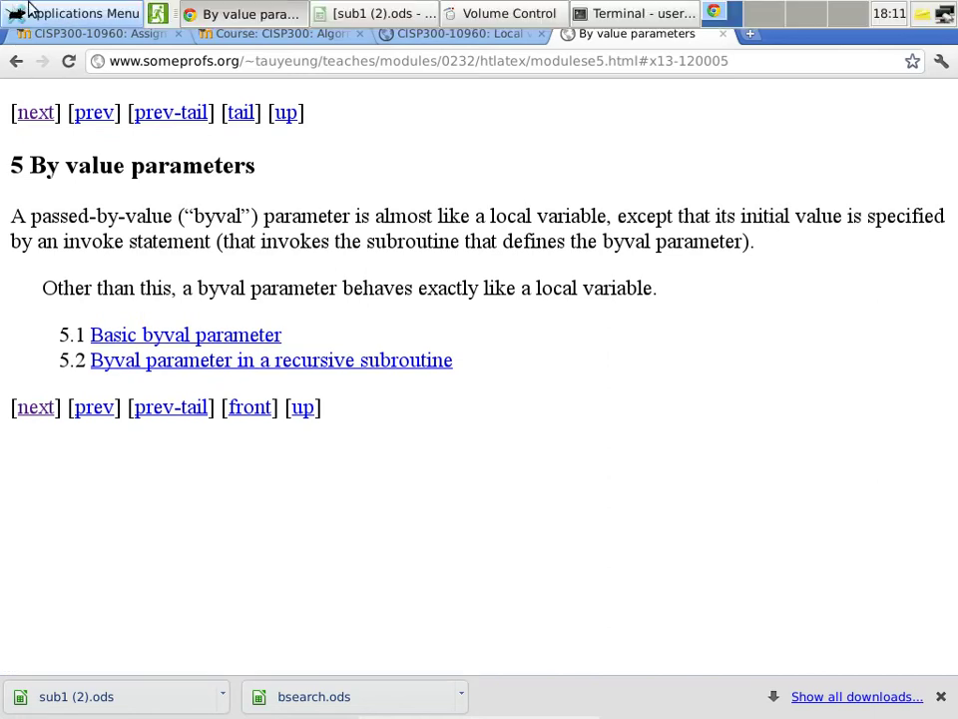
Step: Launch LibreOffice Calc with a new blank spreadsheet
left_click(15, 8)
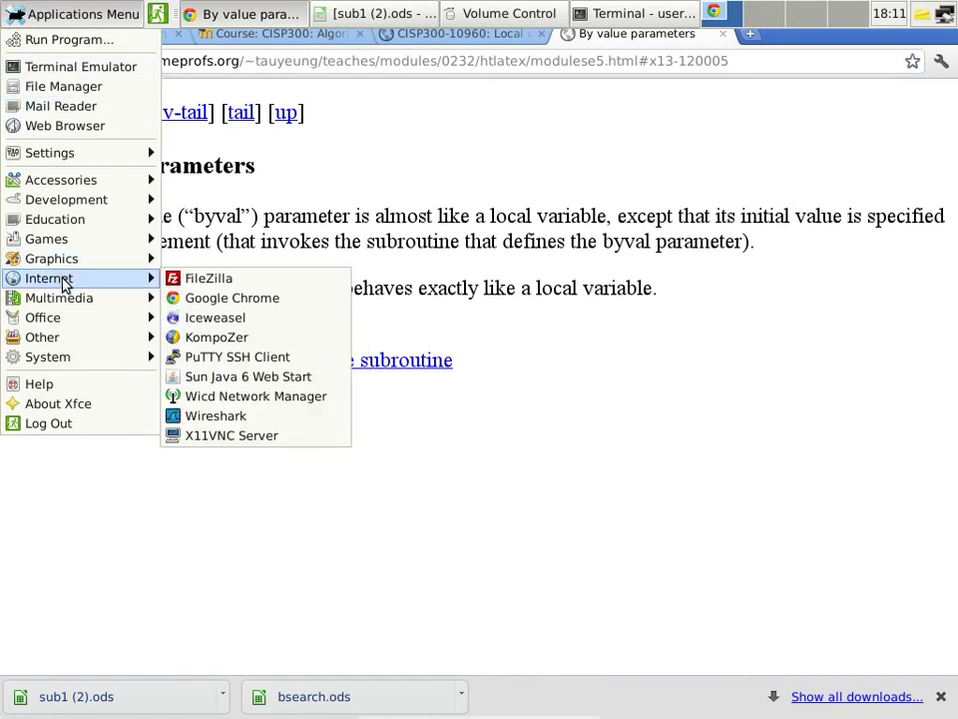
mouse_move(60, 317)
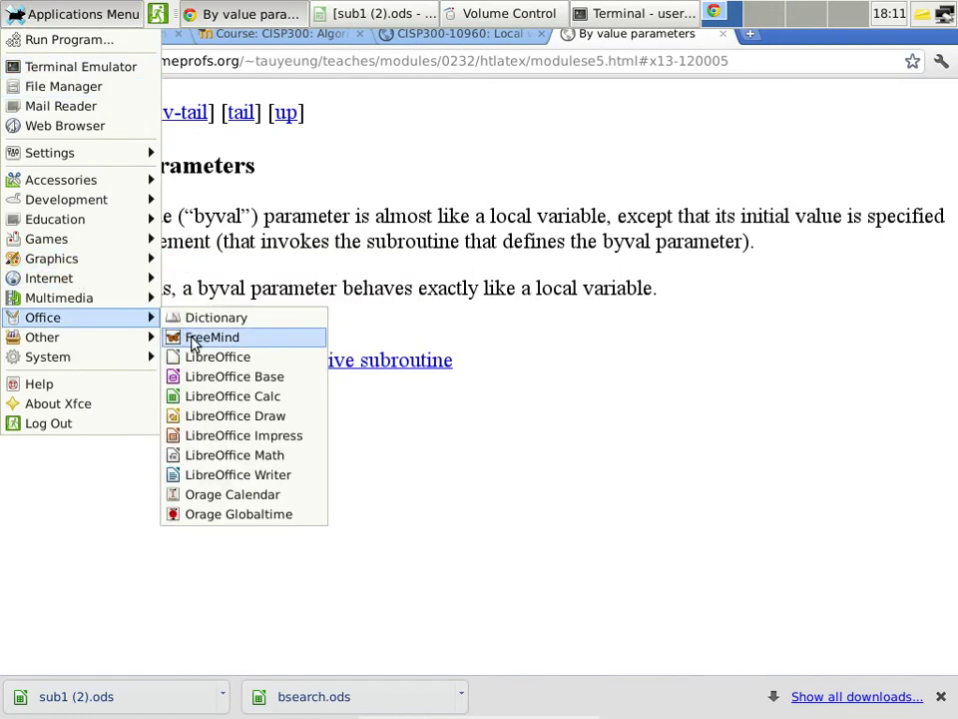
left_click(200, 396)
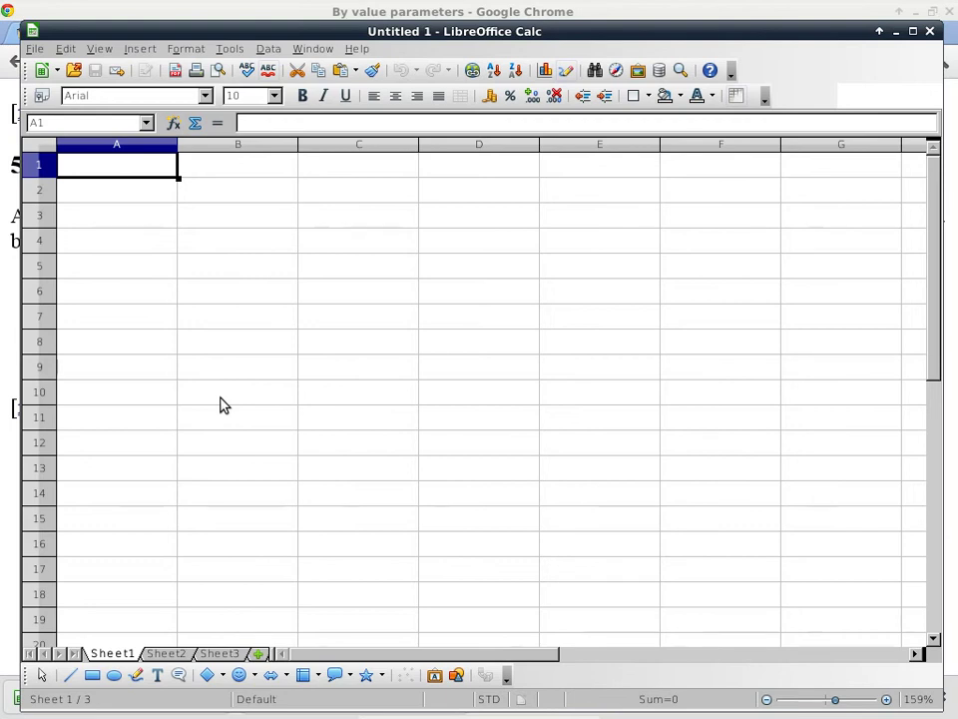
Step: Enter the subroutine header "define sub swap" in cell B1
left_click(246, 172)
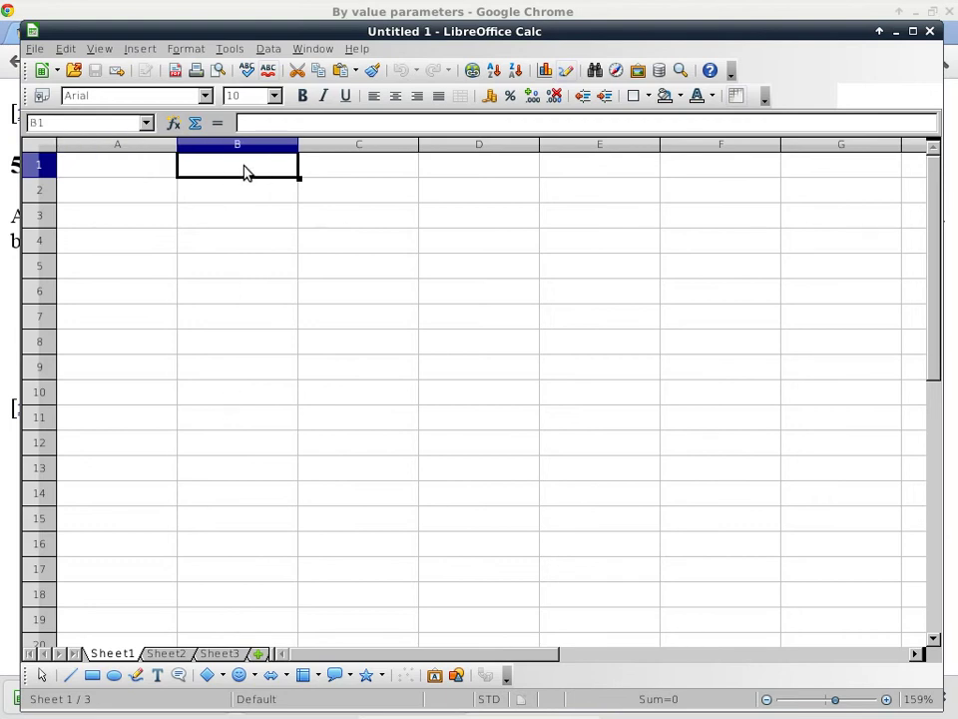
type("defube")
key("BackSpace")
key("BackSpace")
key("BackSpace")
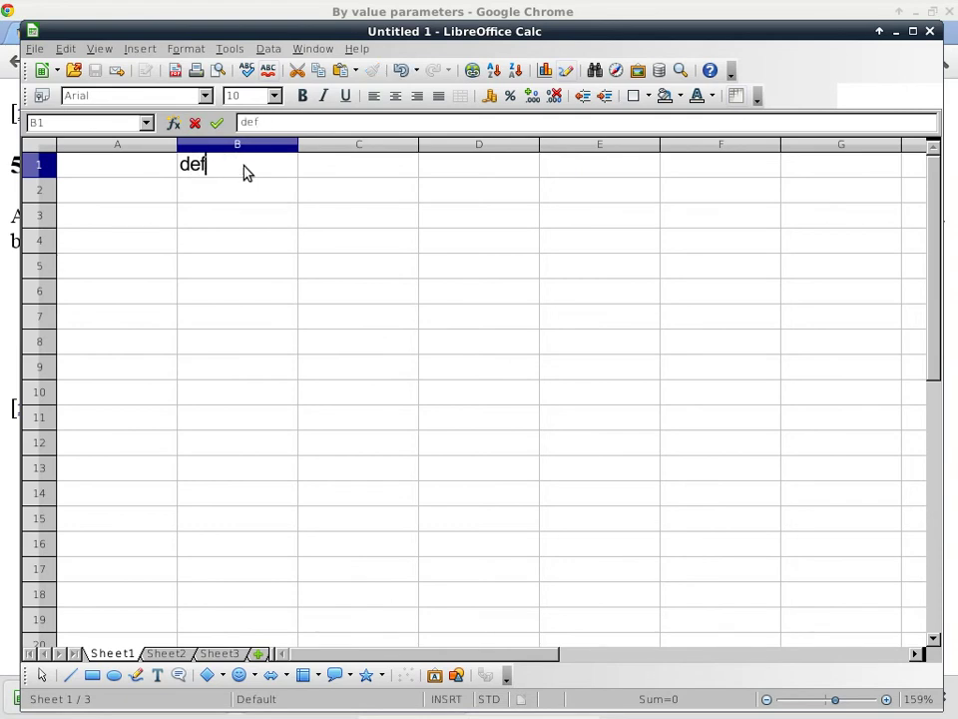
type("ine sub ")
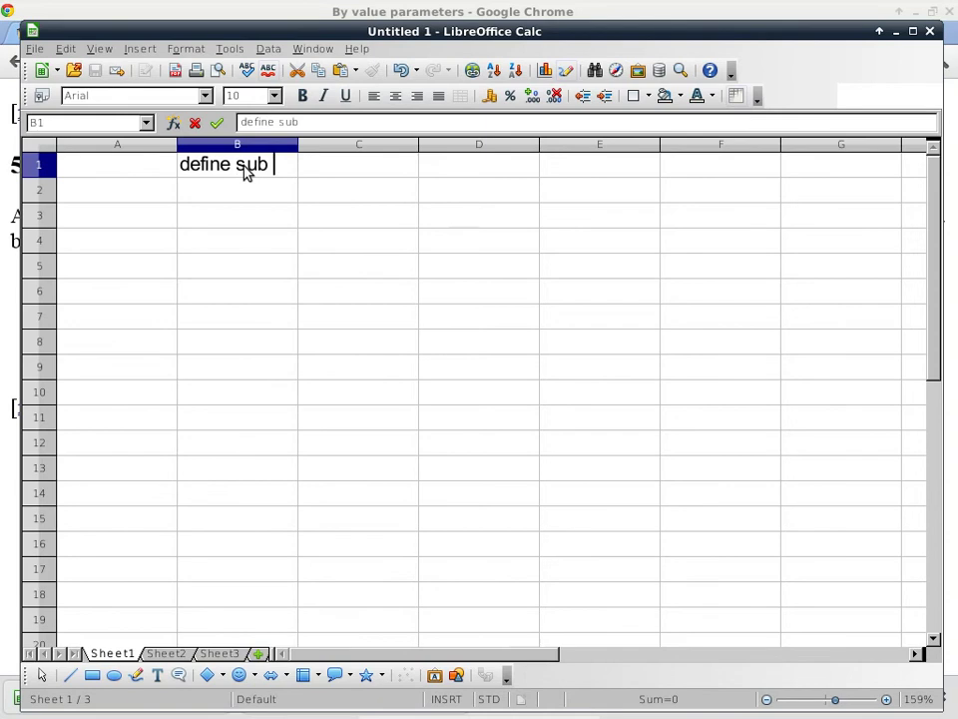
type("swap")
key("Return")
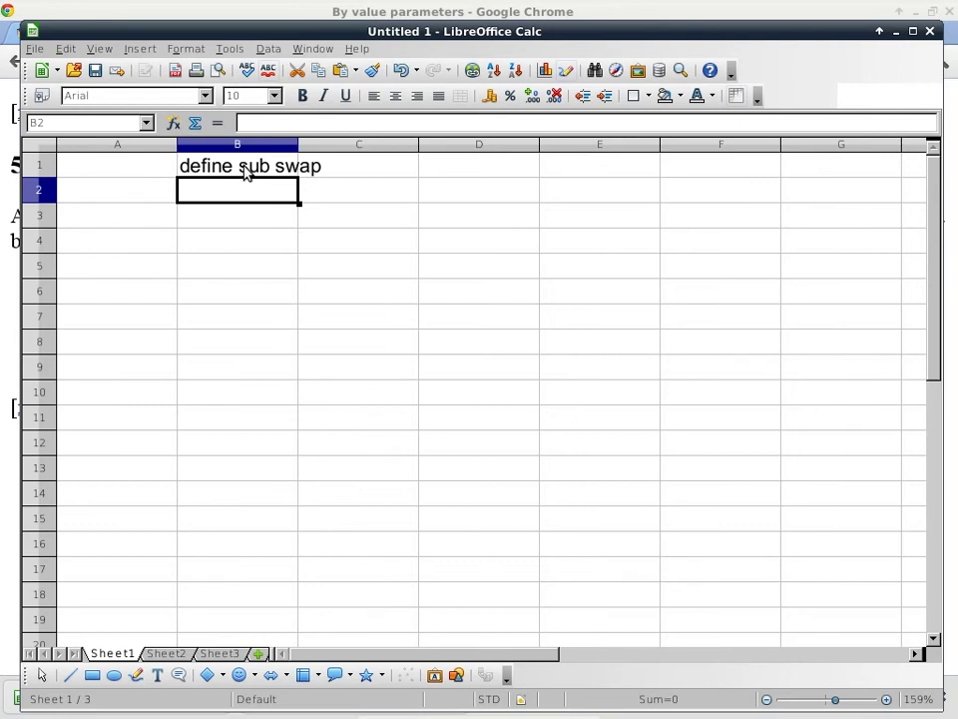
Step: Enter the declarations "byval x", "byval y" and "local t" in cells B2 to B4
type("byval x")
key("Return")
type("byval y")
key("Return")
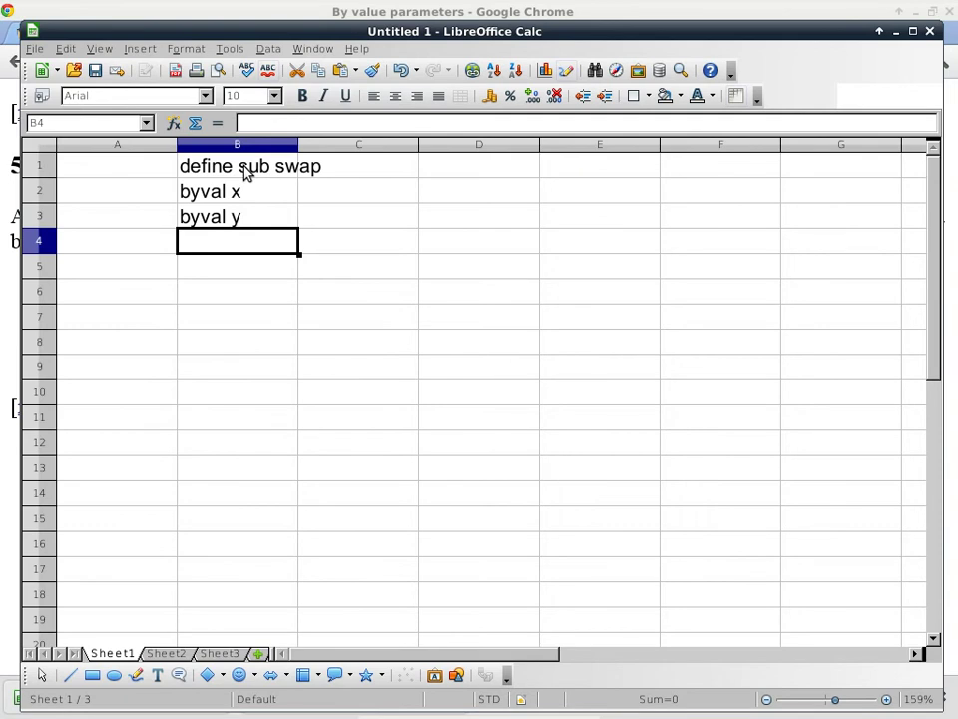
type("t")
key("BackSpace")
type("local t")
key("Return")
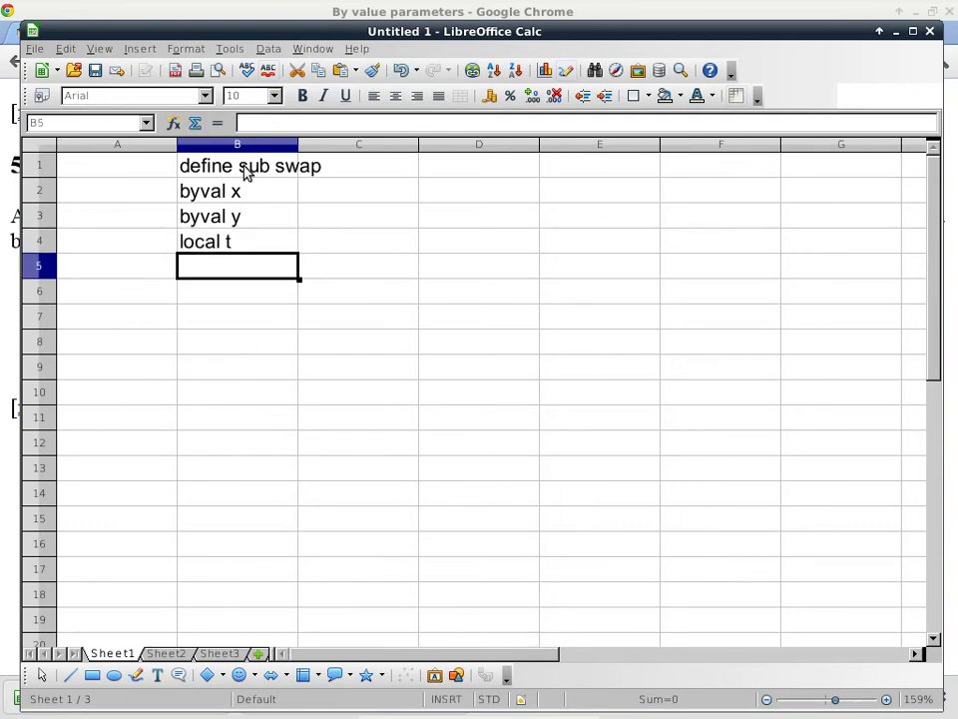
Step: Enter the swap assignments "t ← x", "x ← y" and "y ← t" in cells B5 to B7
type("x")
key("BackSpace")
key("BackSpace")
type("t ")
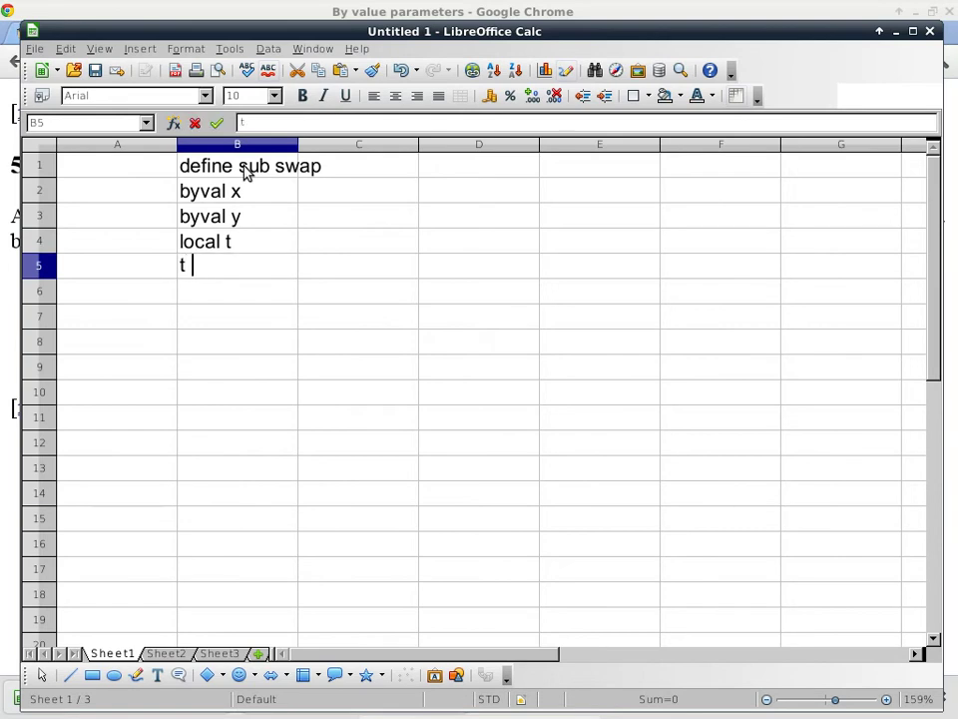
type("<- ")
type("x")
key("Return")
type("x")
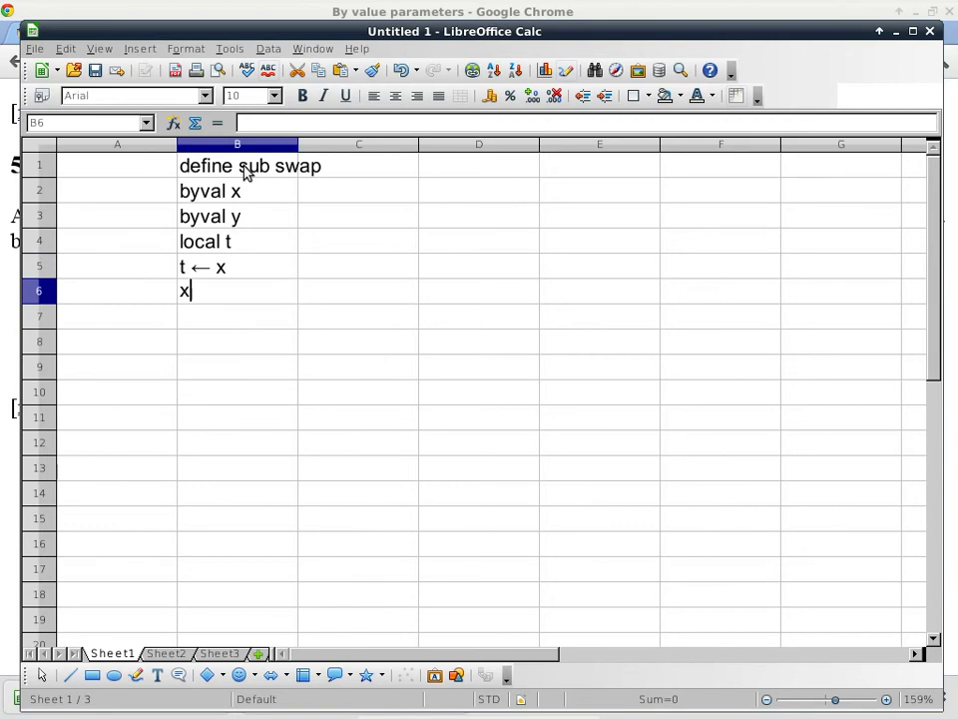
type(" <- ")
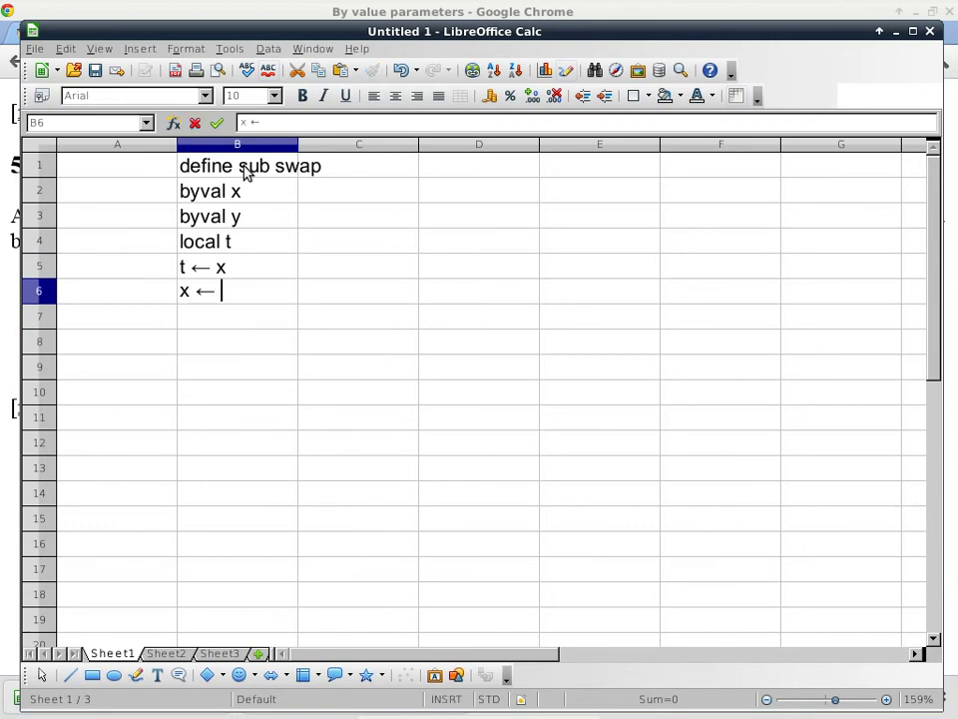
type("y")
key("Return")
type("y <- ")
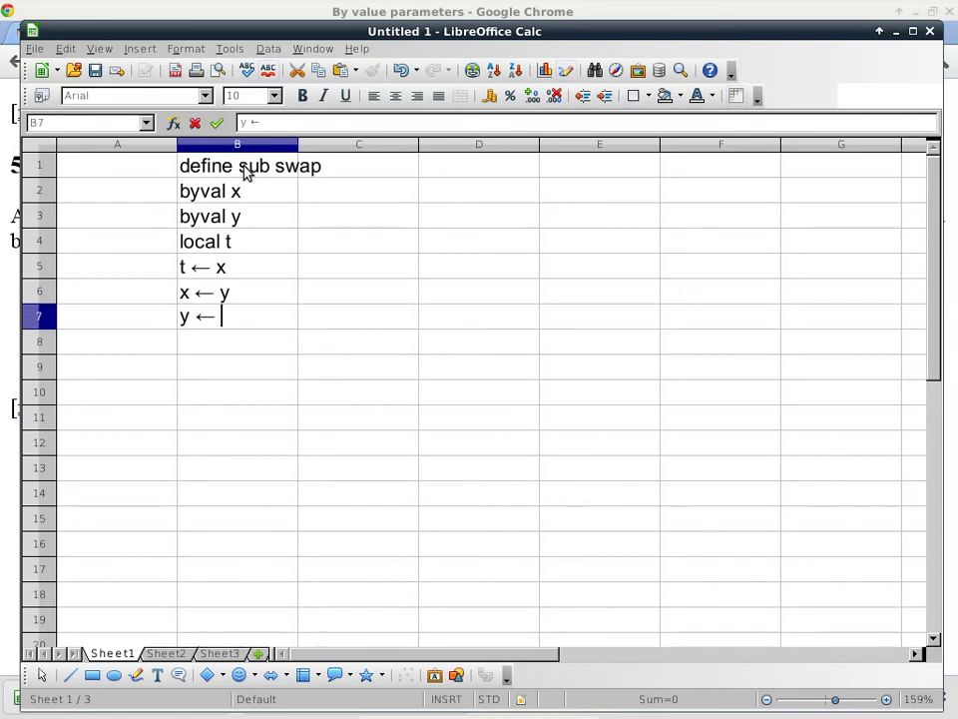
type("t")
key("Return")
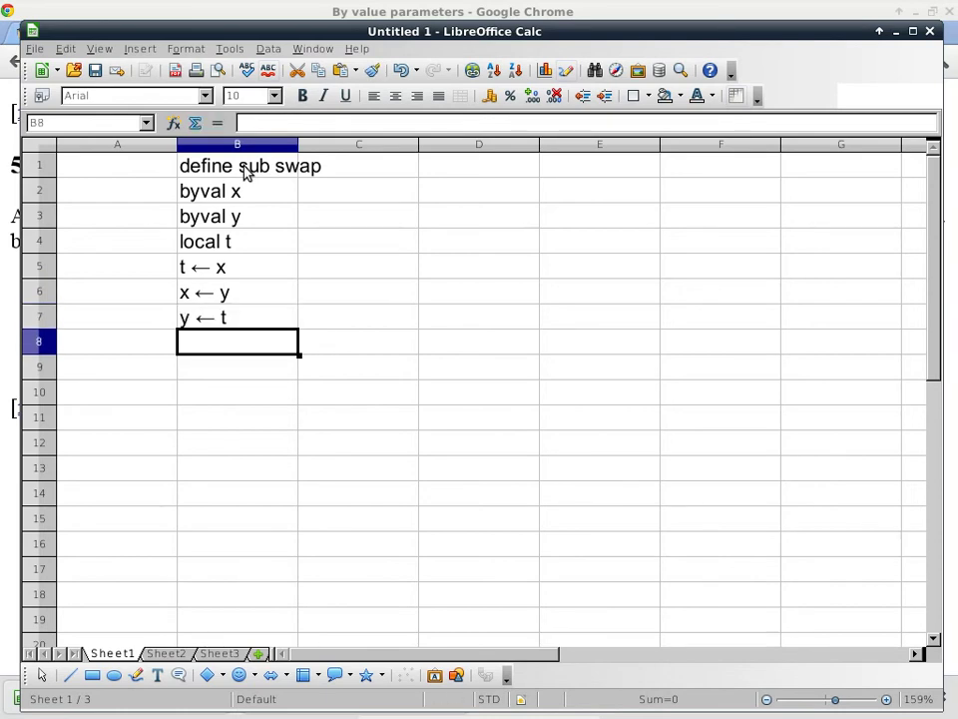
Step: Enter "end define sub" in B8, followed by the assignments "i ← 5" in B9 and "k ← 11" in B10
type("end define sub")
key("Return")
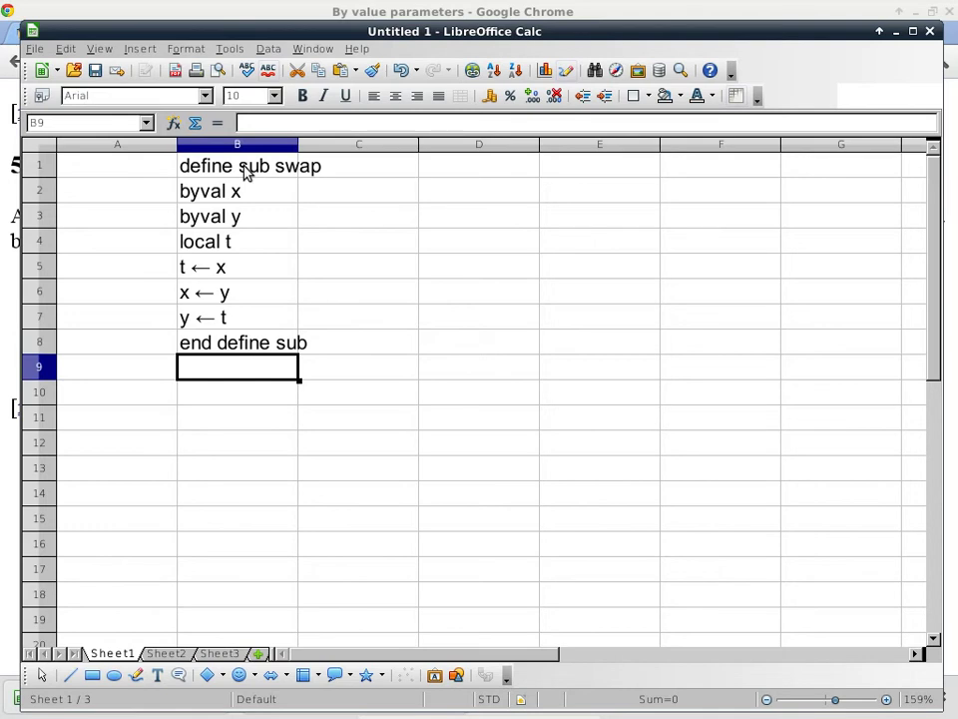
type("i <- ")
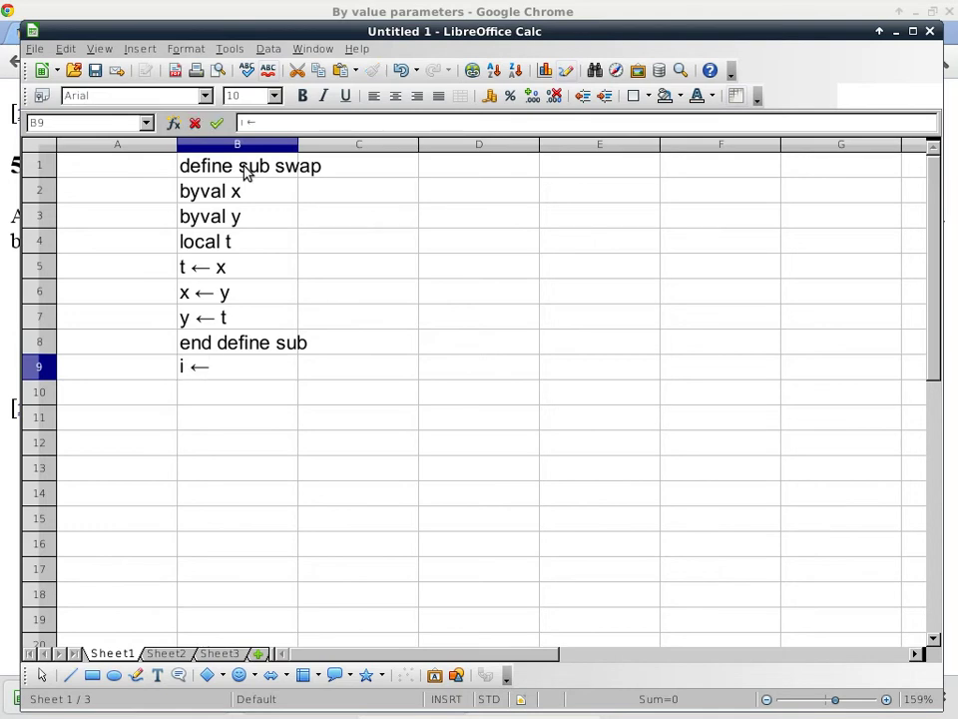
type("5")
key("Return")
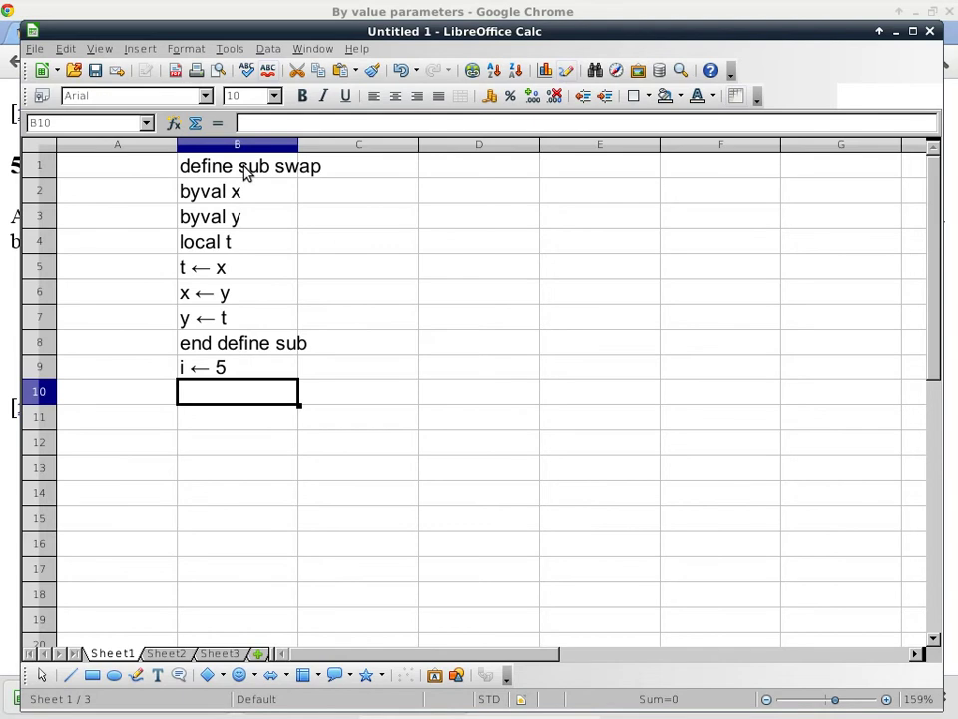
type("k <- ")
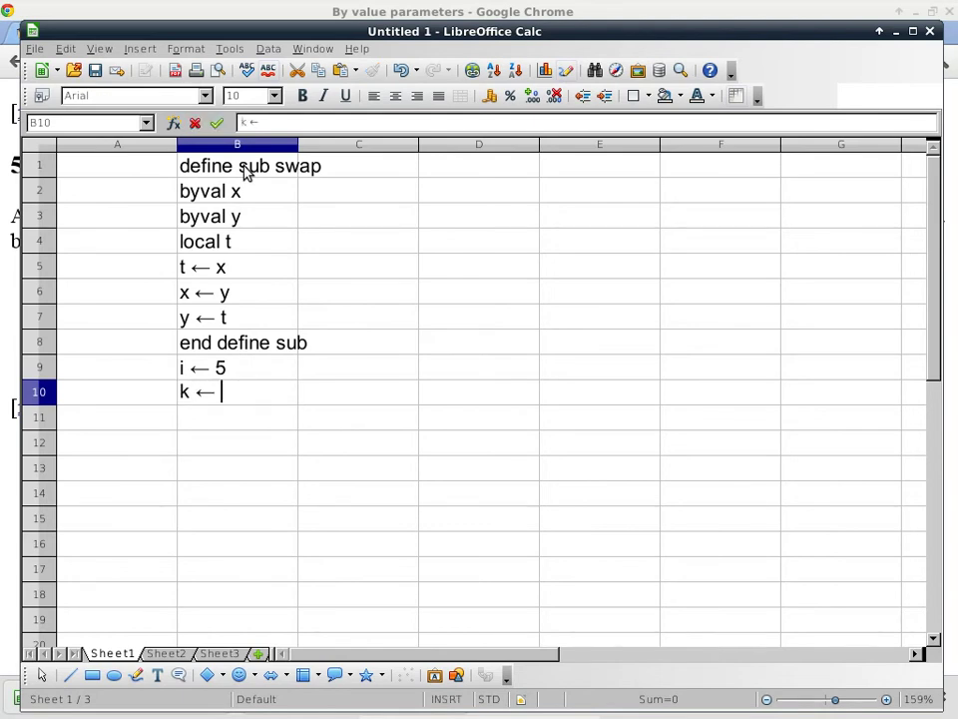
type("11")
key("Return")
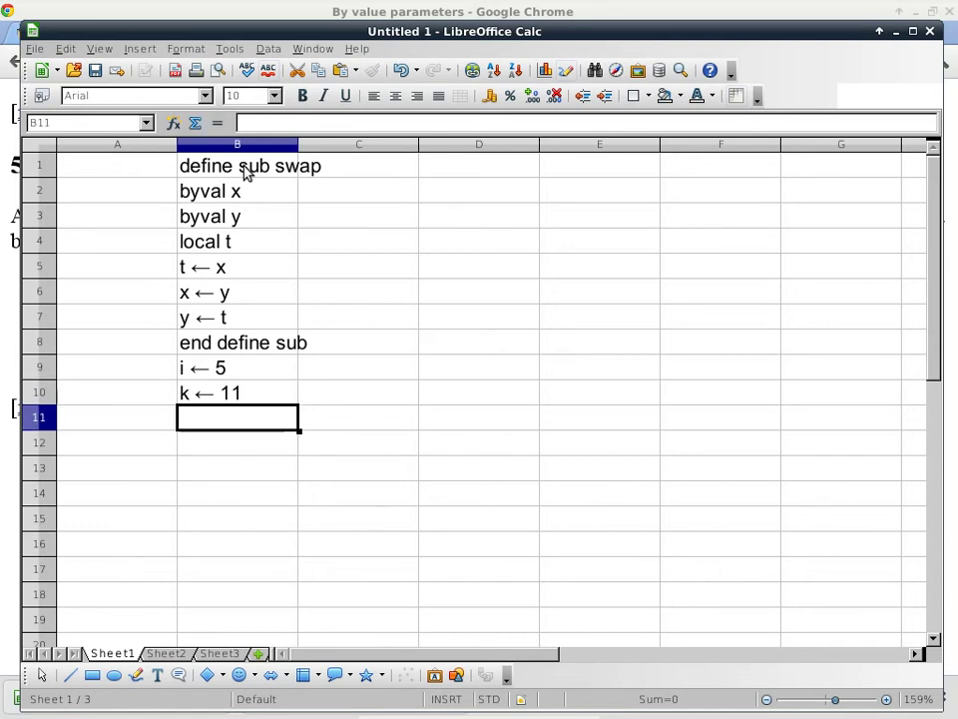
Step: Enter the call "invoke swap i → x, k → y" in cell B11
type("invoke ")
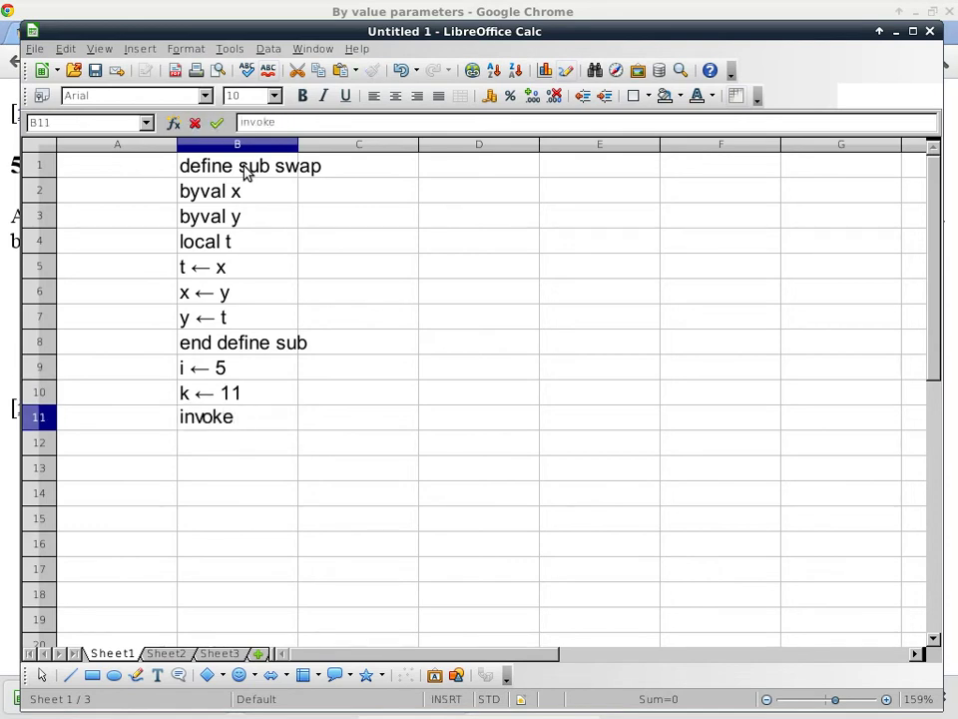
type("swap ")
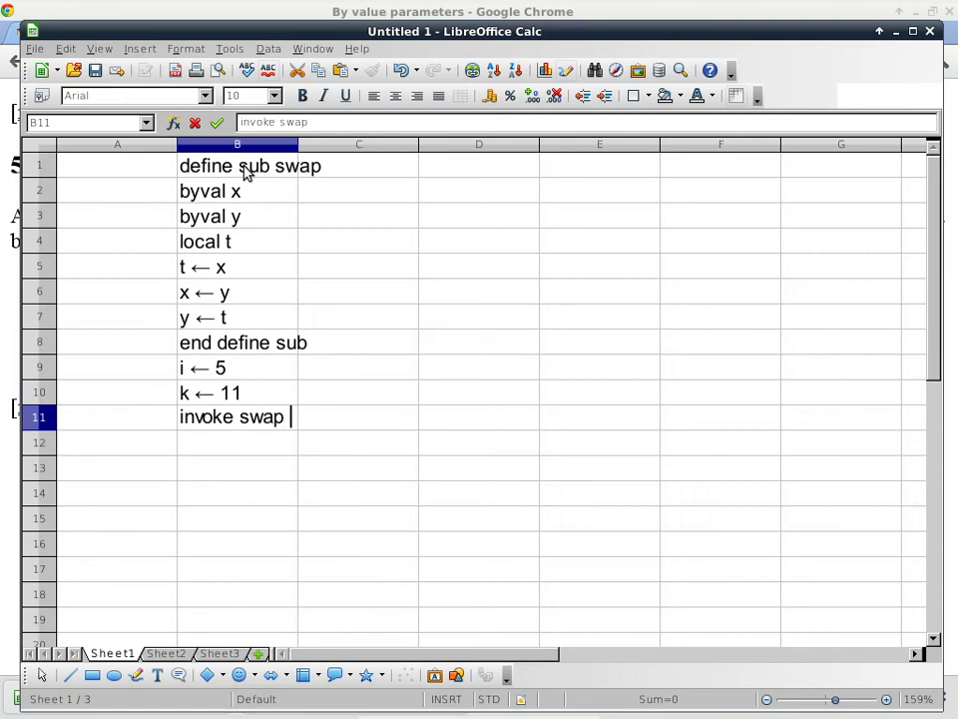
type("i -> x")
type(", k -> ")
type("y")
key("Return")
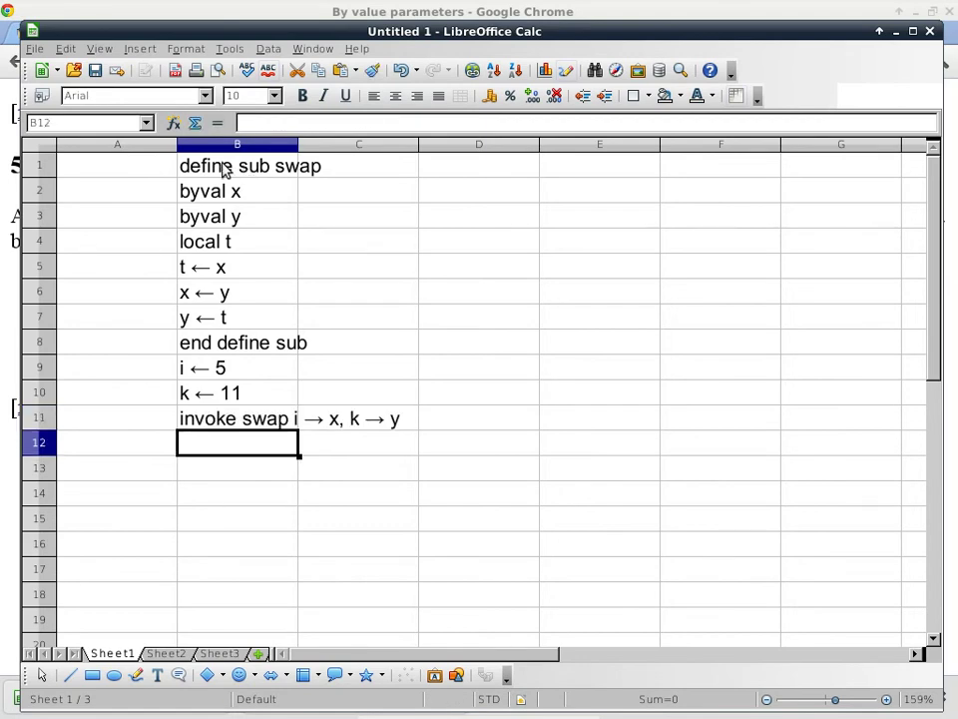
Step: Indent the subroutine body in cells B2 to B7 by one level
left_click(189, 195)
left_click(212, 324, "shift")
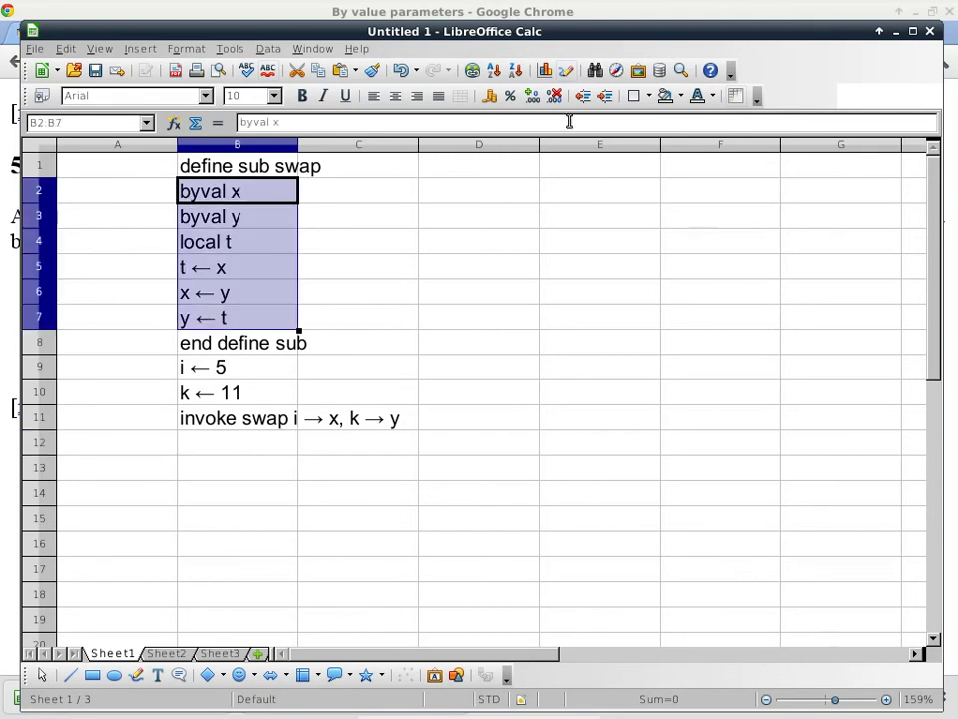
left_click(605, 95)
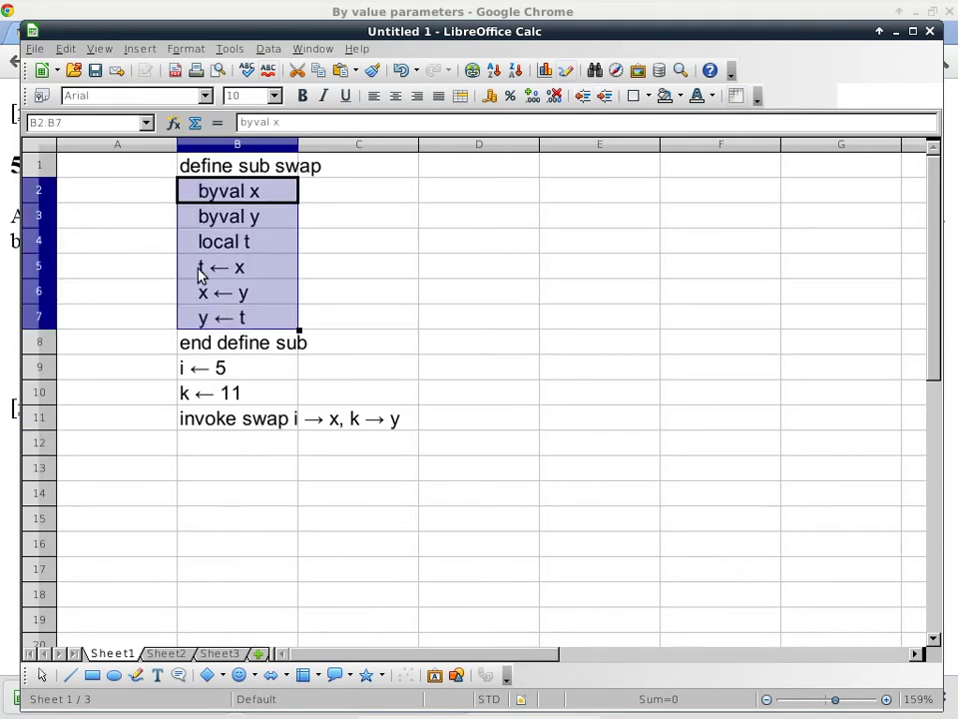
Step: Number the code lines in column A by filling a series from 1 in A1 through 11 in A11
left_click(162, 175)
type("1")
key("Return")
left_click(162, 174)
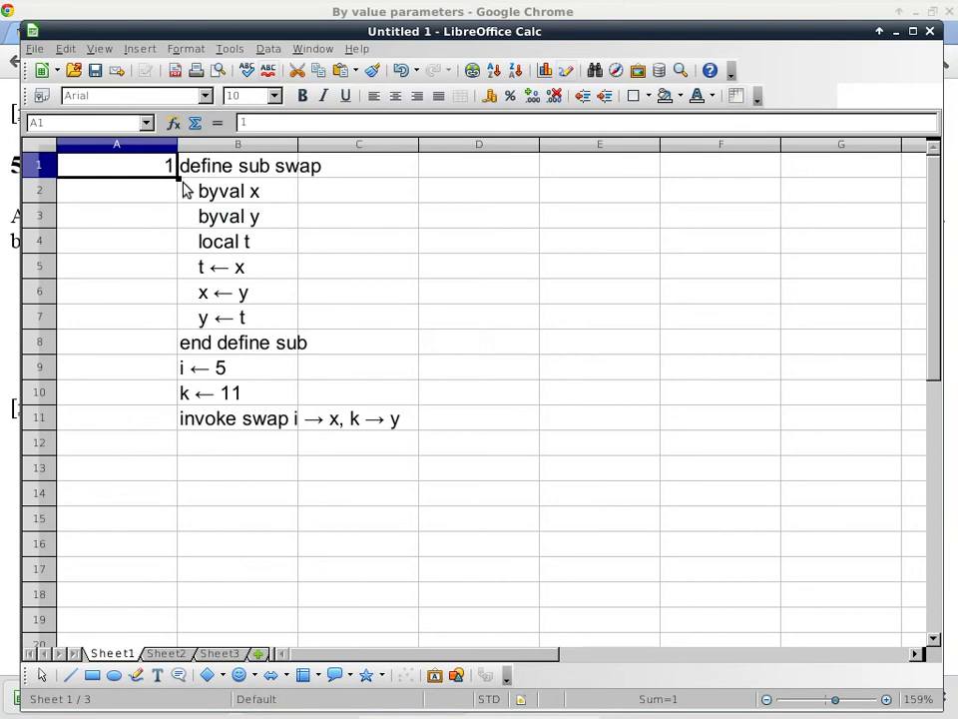
left_click_drag(176, 191, 179, 417)
Step: Fit the widths of columns A and B to their contents and move the spreadsheet window to the desktop's upper-left corner
left_click_drag(143, 152, 278, 146)
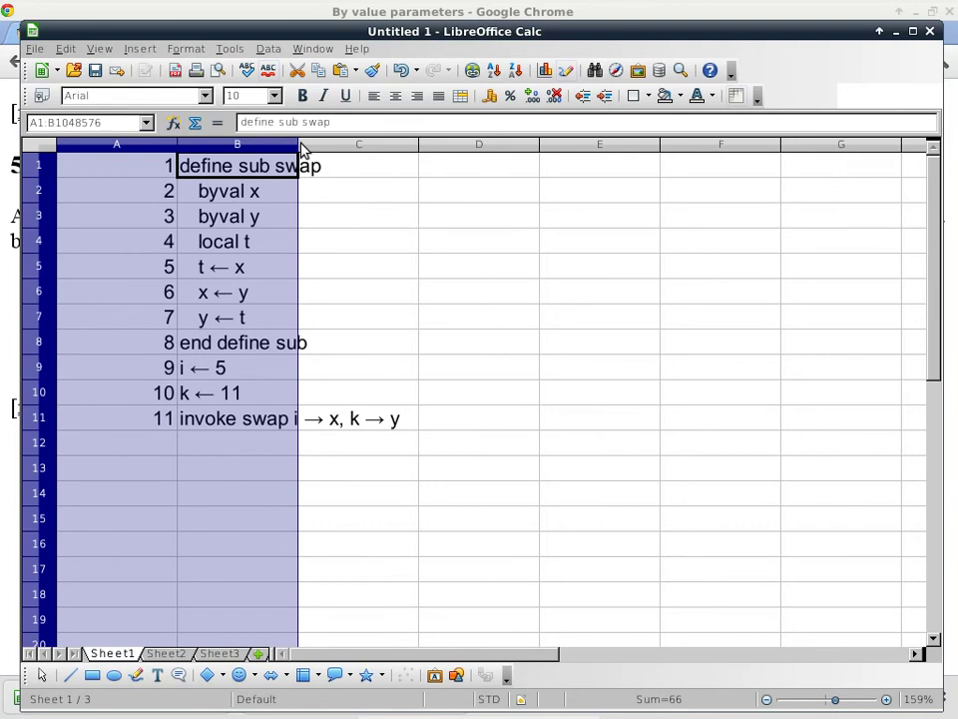
double_click(299, 150)
left_click_drag(279, 30, 252, 9)
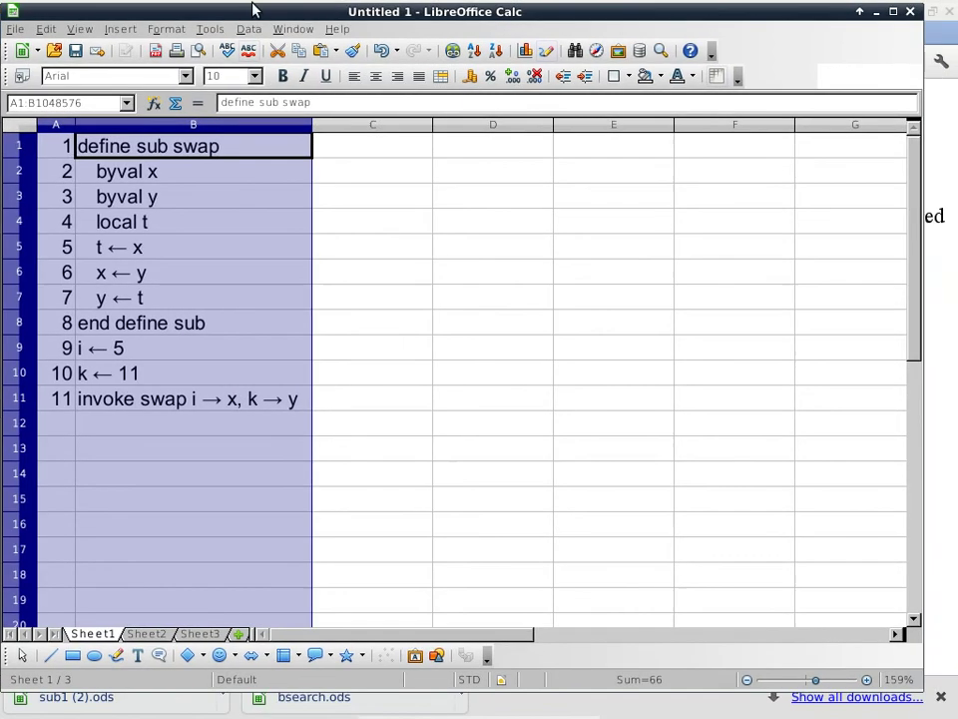
Step: Open a second window of the same spreadsheet and show Sheet2 in it with cell A1 selected
left_click(293, 29)
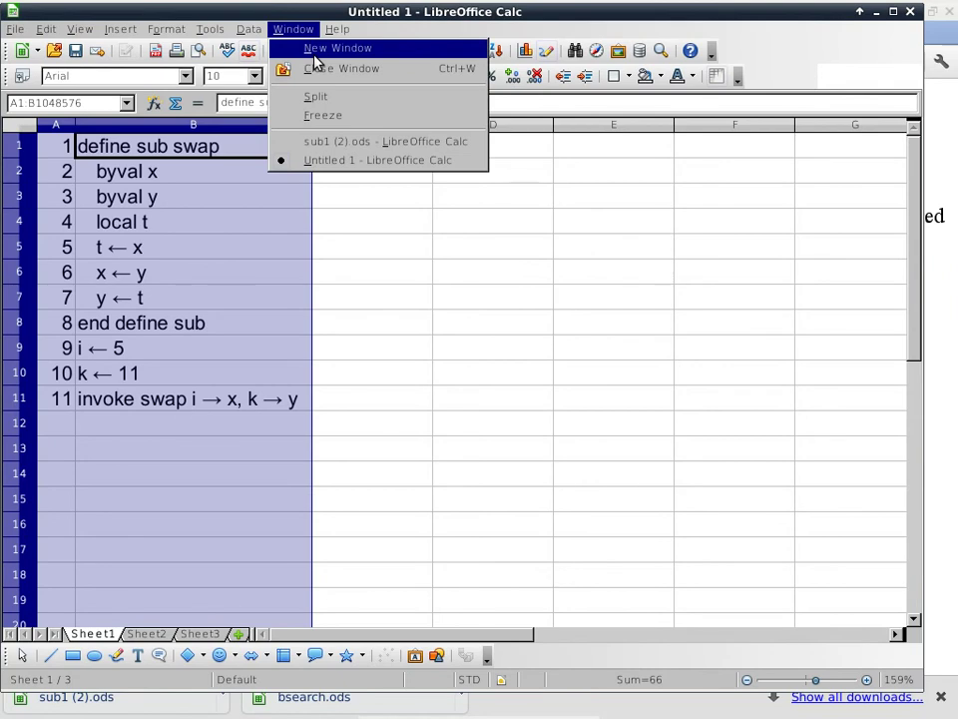
left_click(314, 58)
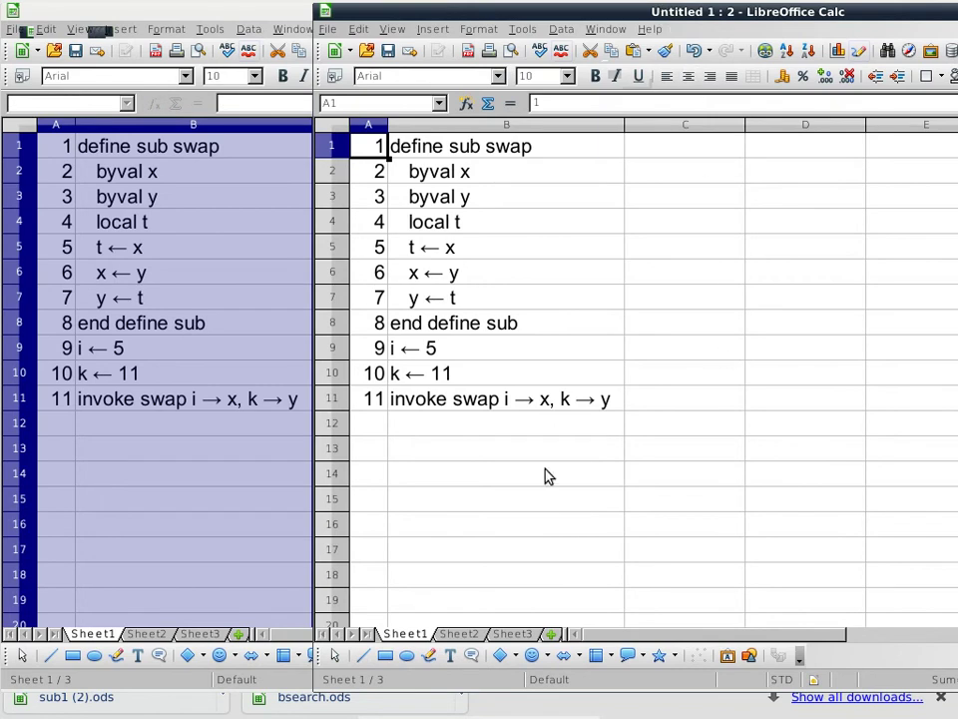
left_click(461, 641)
left_click(488, 159)
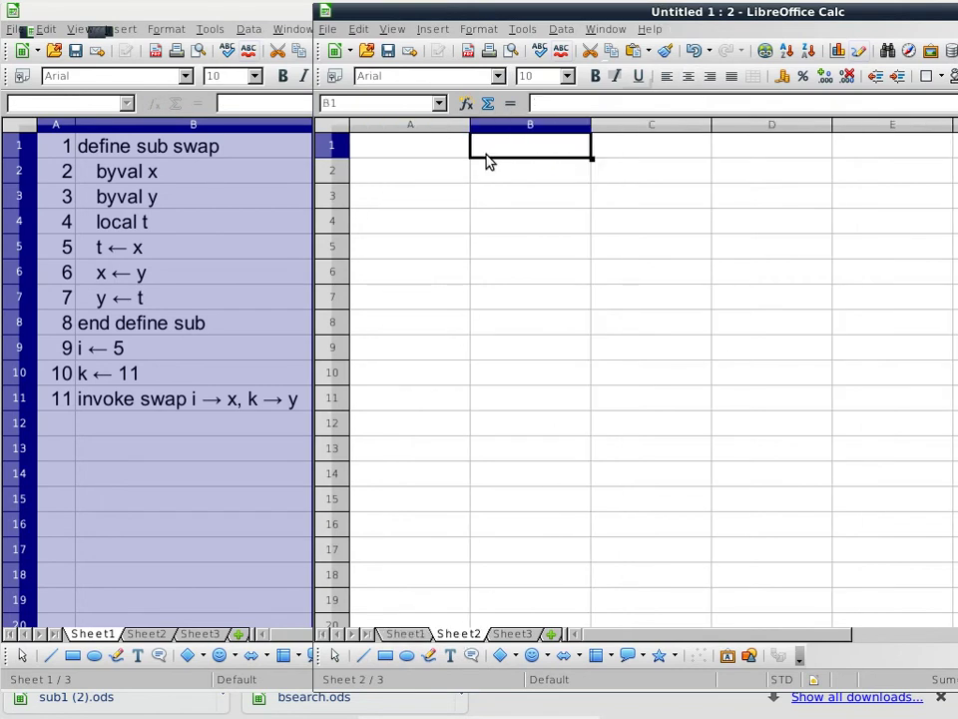
left_click(447, 152)
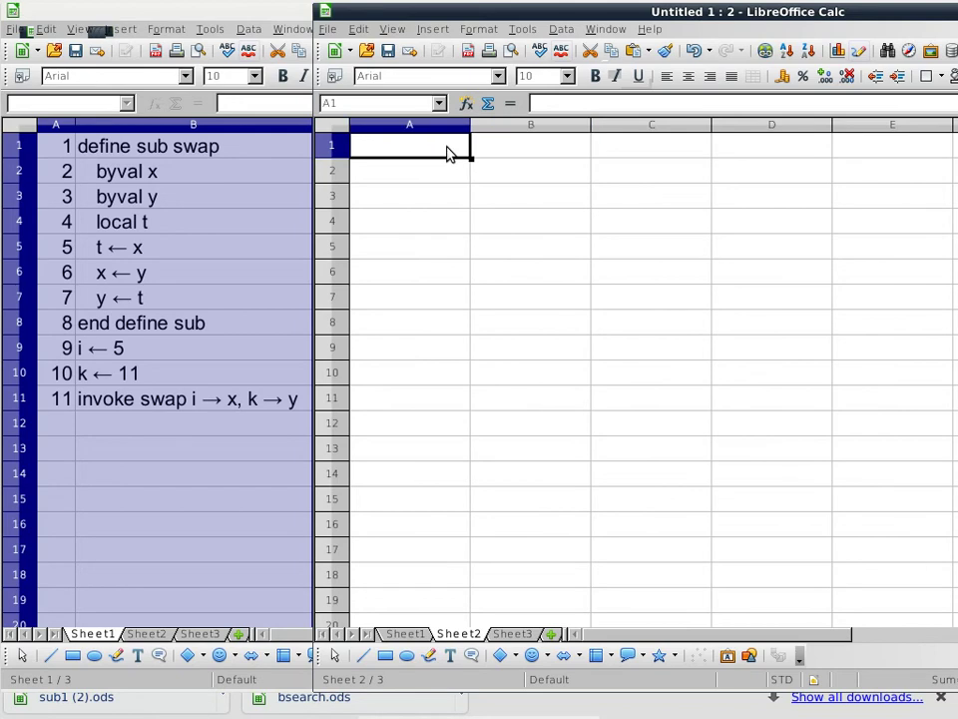
Step: Enter the trace headers line#, i and k in cells A1 to C1 of Sheet2
type("line#")
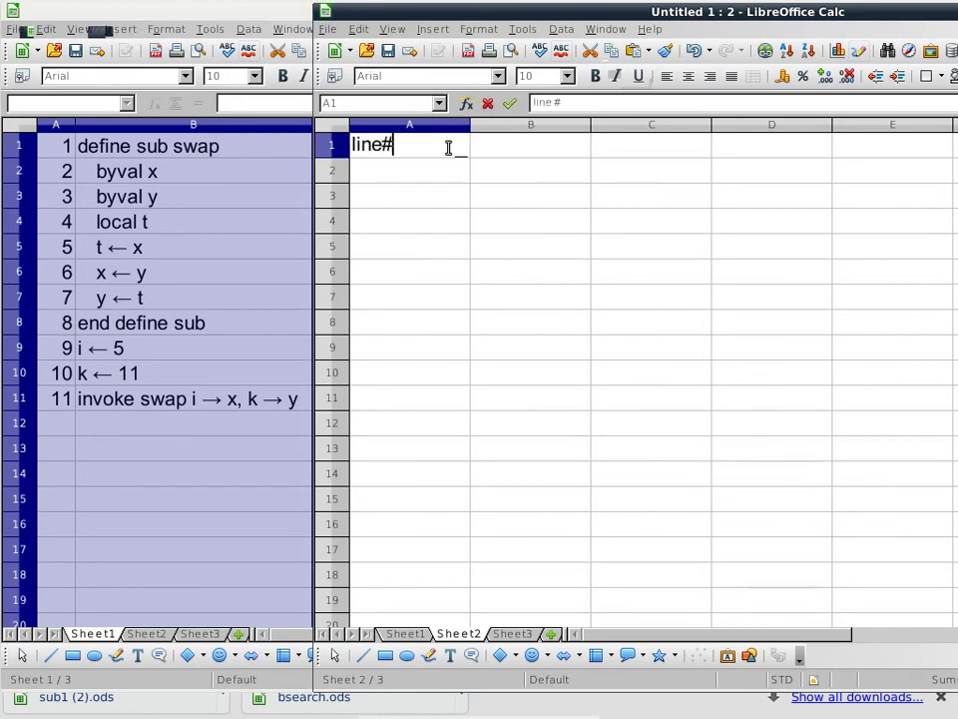
key("Tab")
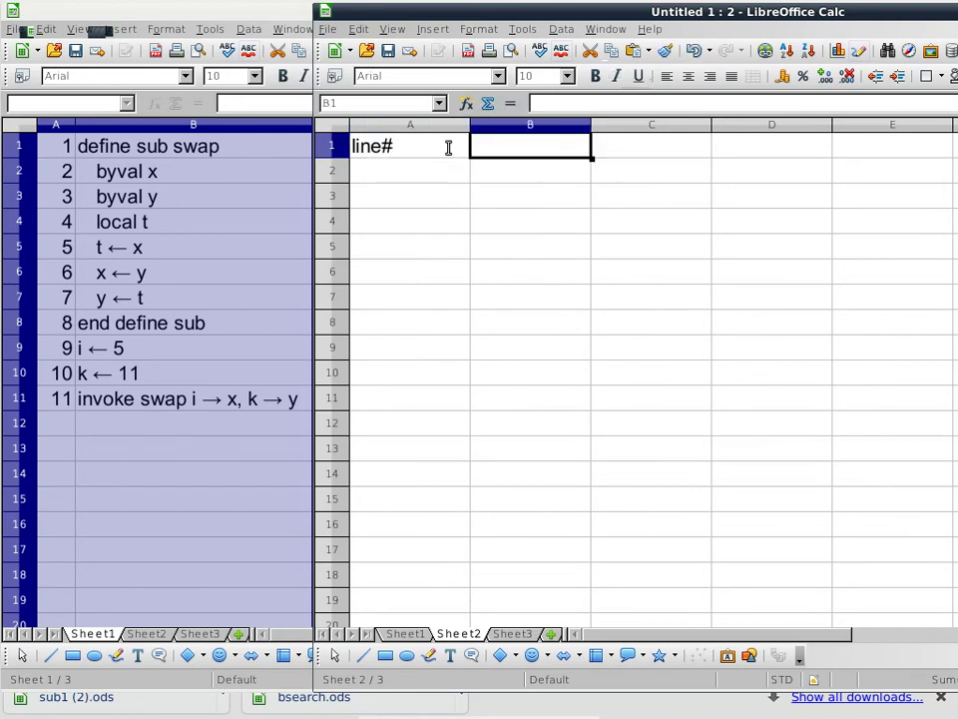
type("i")
key("Tab")
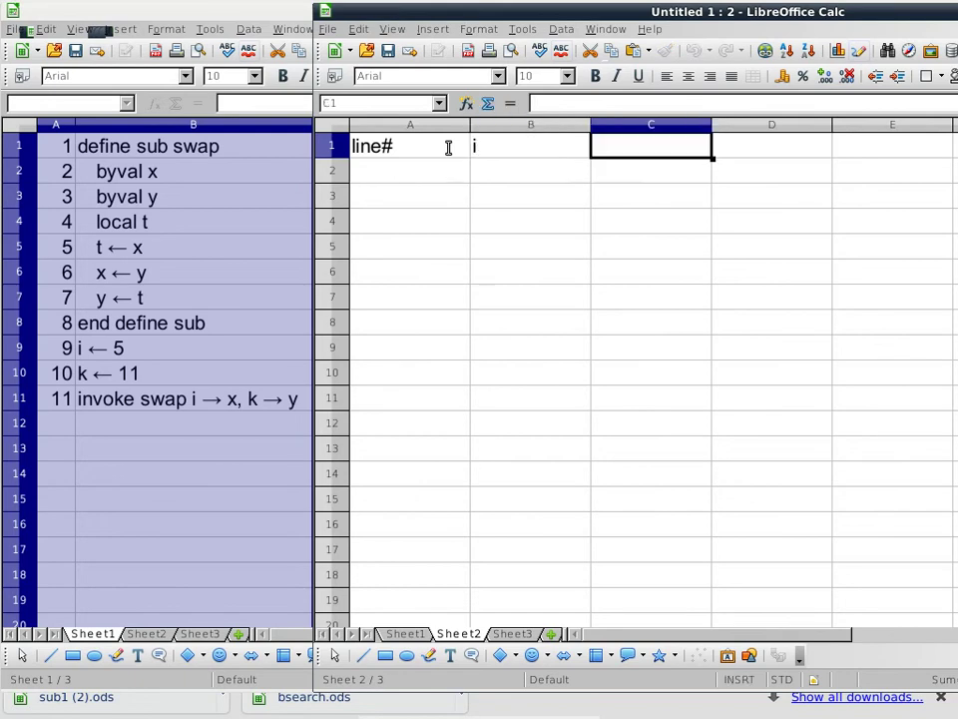
type("k")
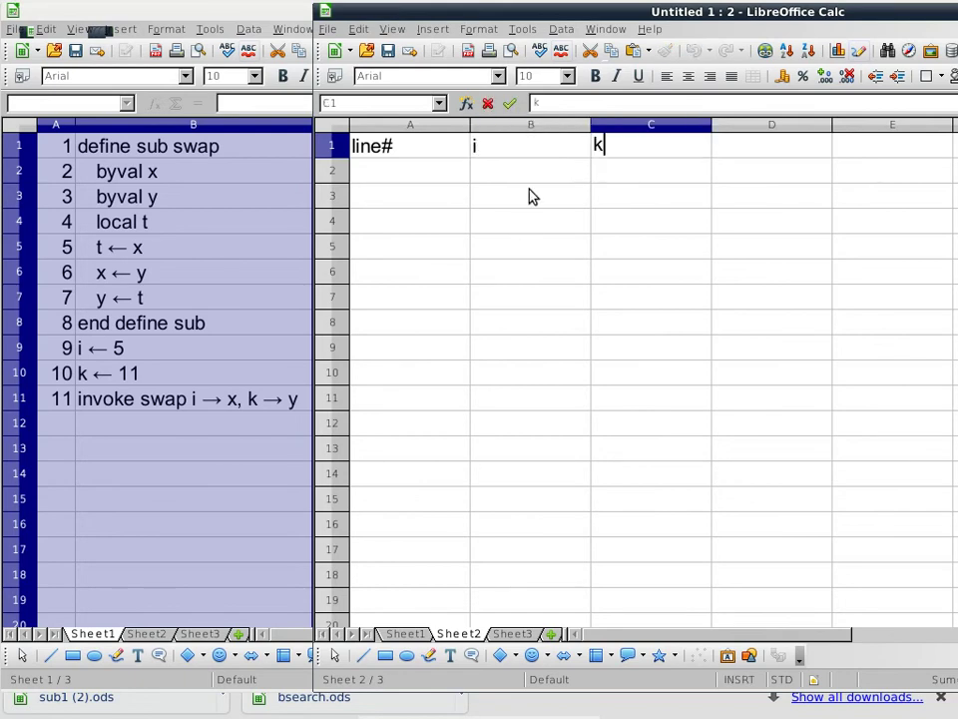
left_click(533, 197)
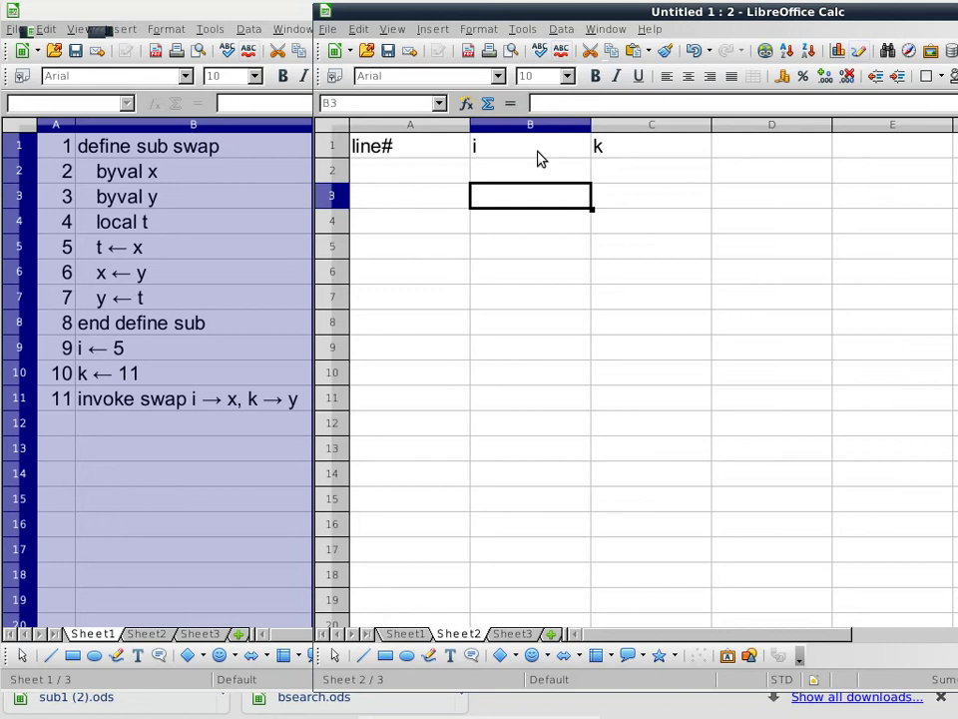
Step: Fill row 2 with pre under line# and ? under i and k, and fit columns A to C to their contents
left_click(515, 178)
type("?")
key("Up")
key("Right")
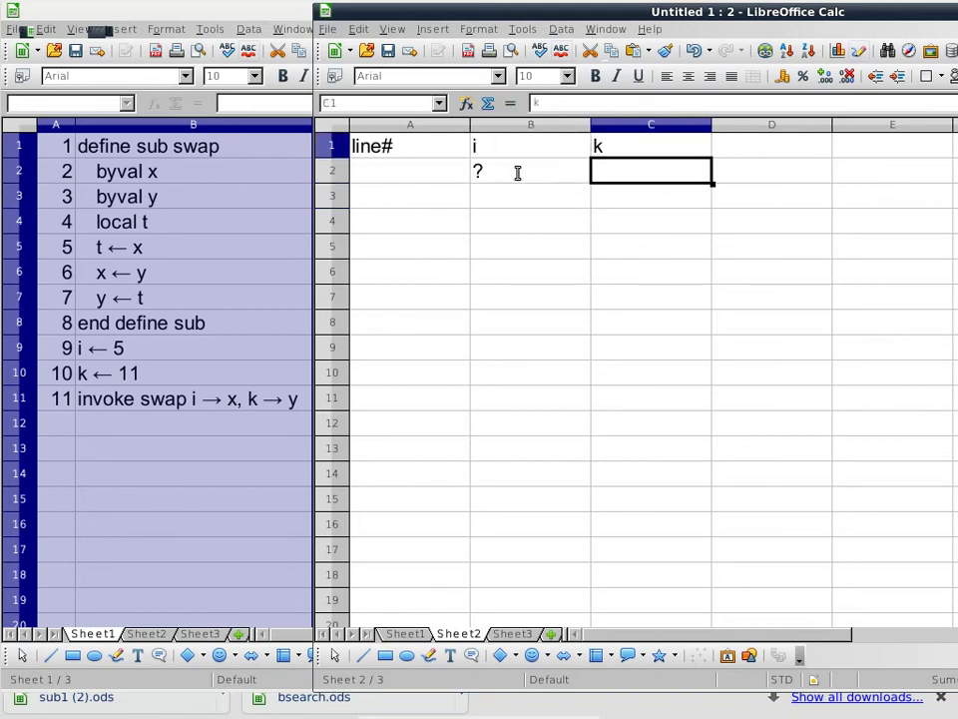
key("Down")
type("?")
key("Left")
key("Left")
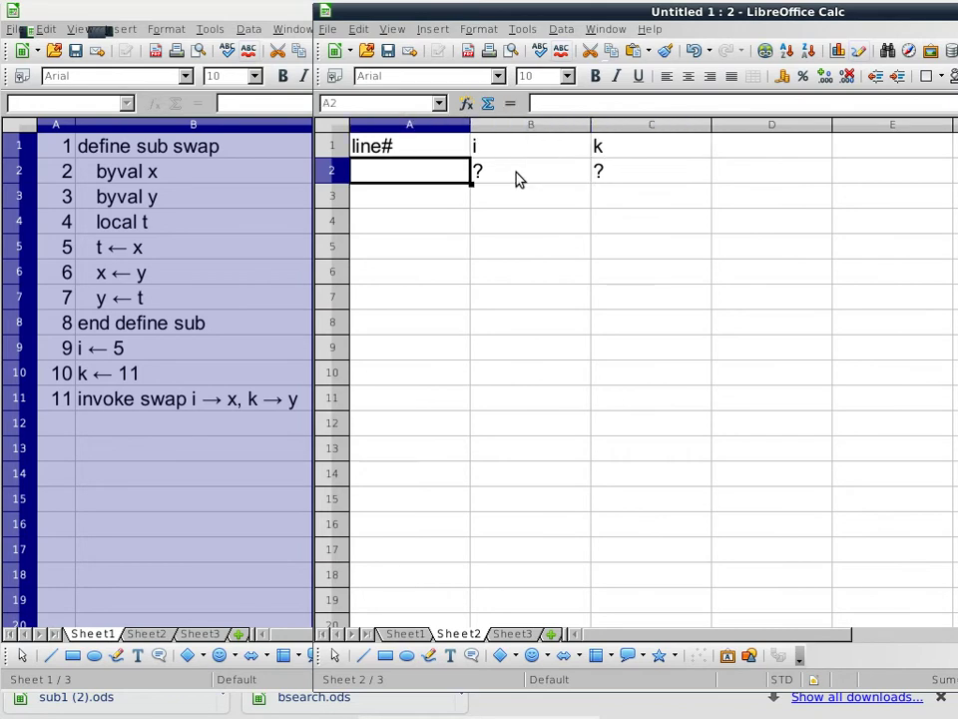
type("pre")
key("Return")
left_click_drag(407, 124, 717, 129)
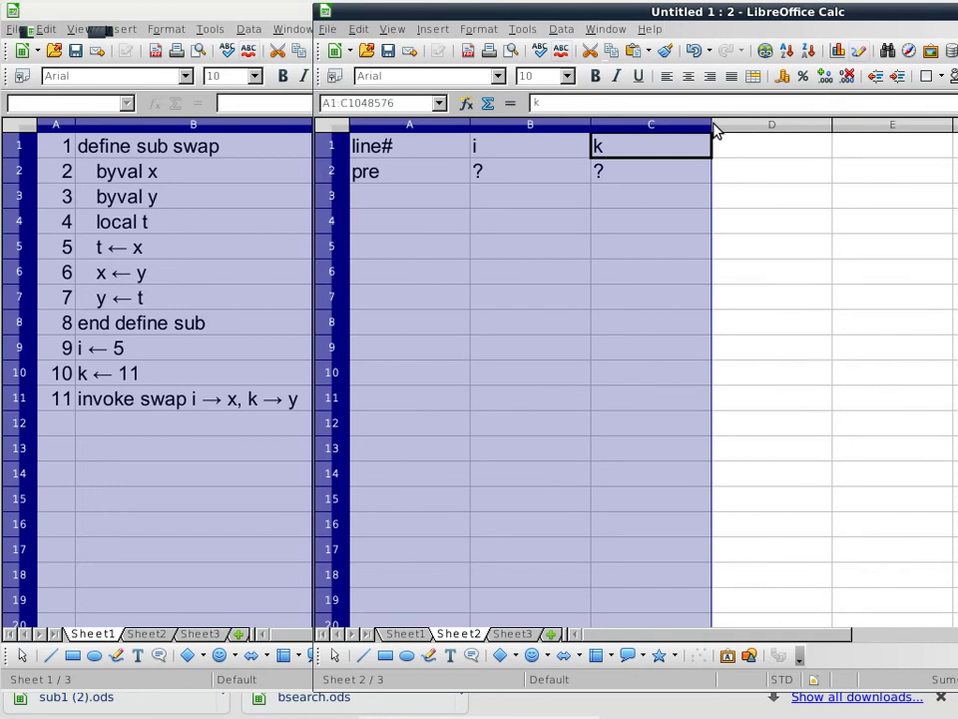
double_click(712, 128)
Step: Record line 9 with i as 5 in row 3 and line 10 with k as 11 in row 4
left_click(367, 205)
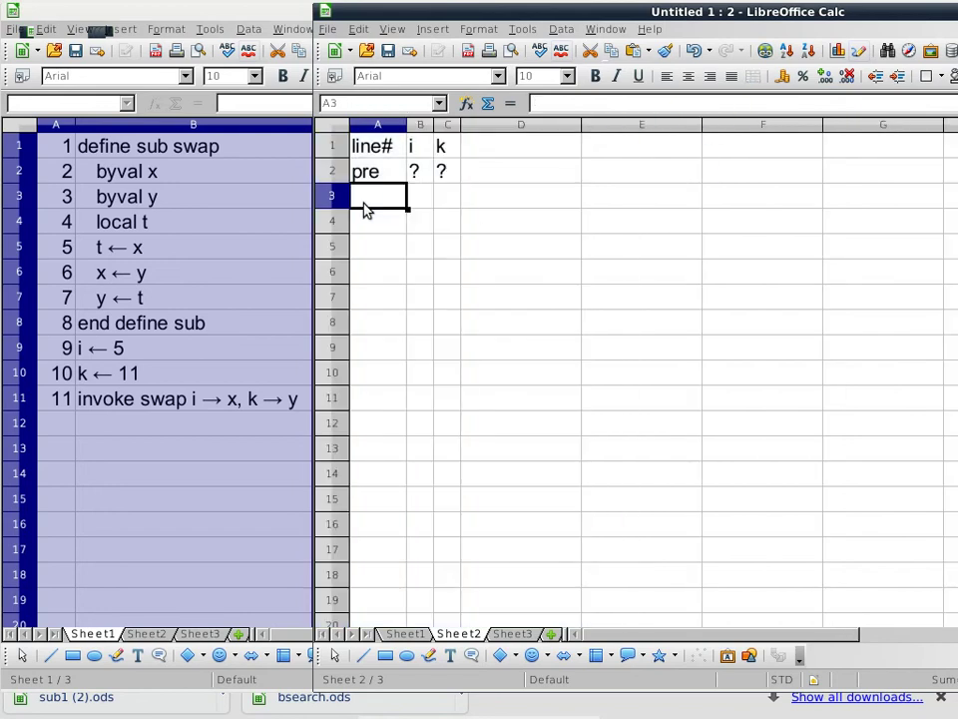
type("9")
key("Tab")
type("5")
key("Return")
type("10")
key("Tab")
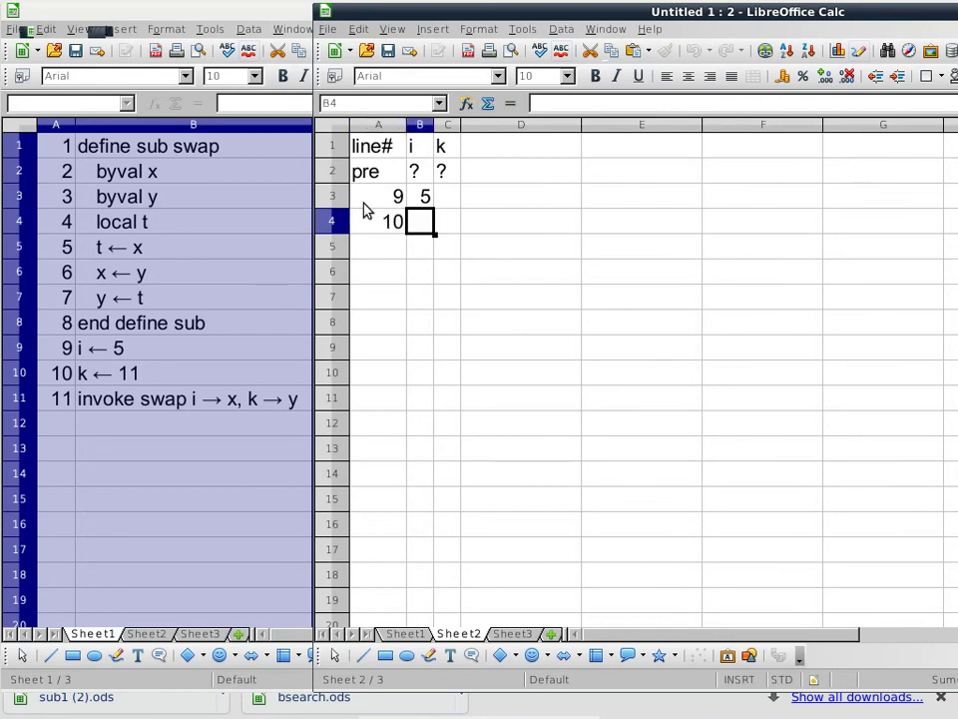
key("Tab")
type("11")
key("Return")
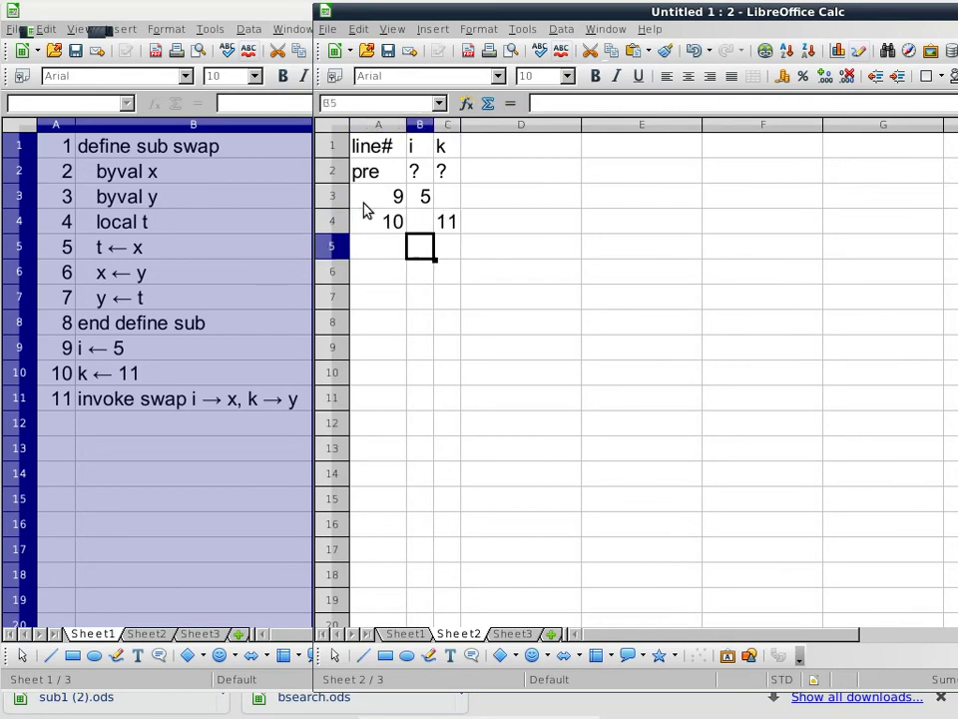
Step: Record line number 11 in cell A5 for the swap invocation
type("12")
key("BackSpace")
type("1")
key("Tab")
Step: Enter retline# in D5 and post in D6, and narrow column D to suit the text
key("Tab")
key("Tab")
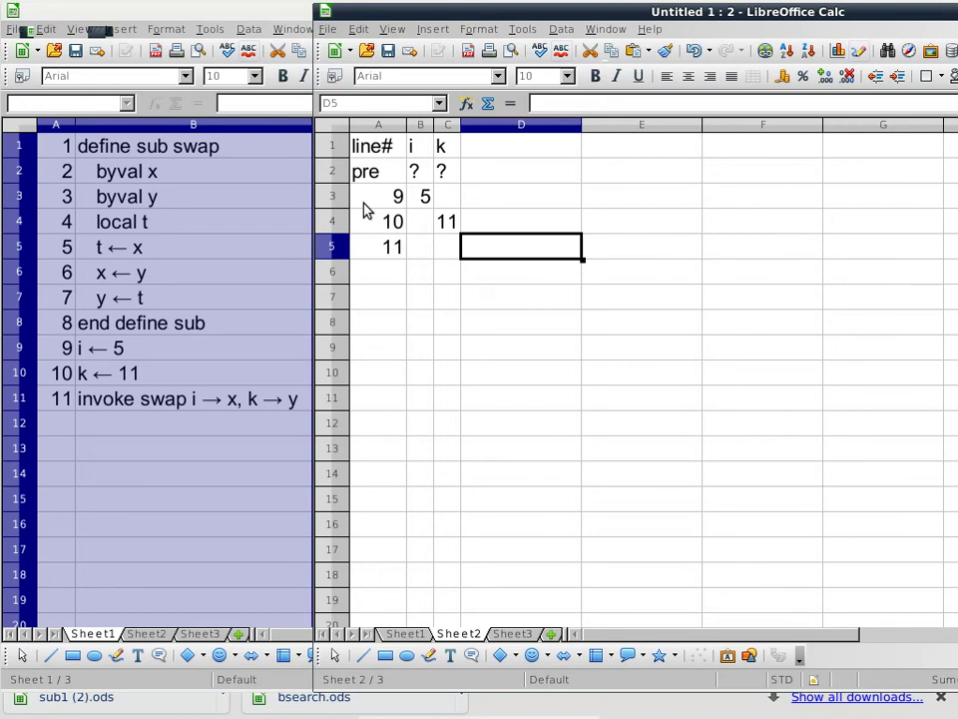
type("retline#")
key("Return")
type("post")
key("Return")
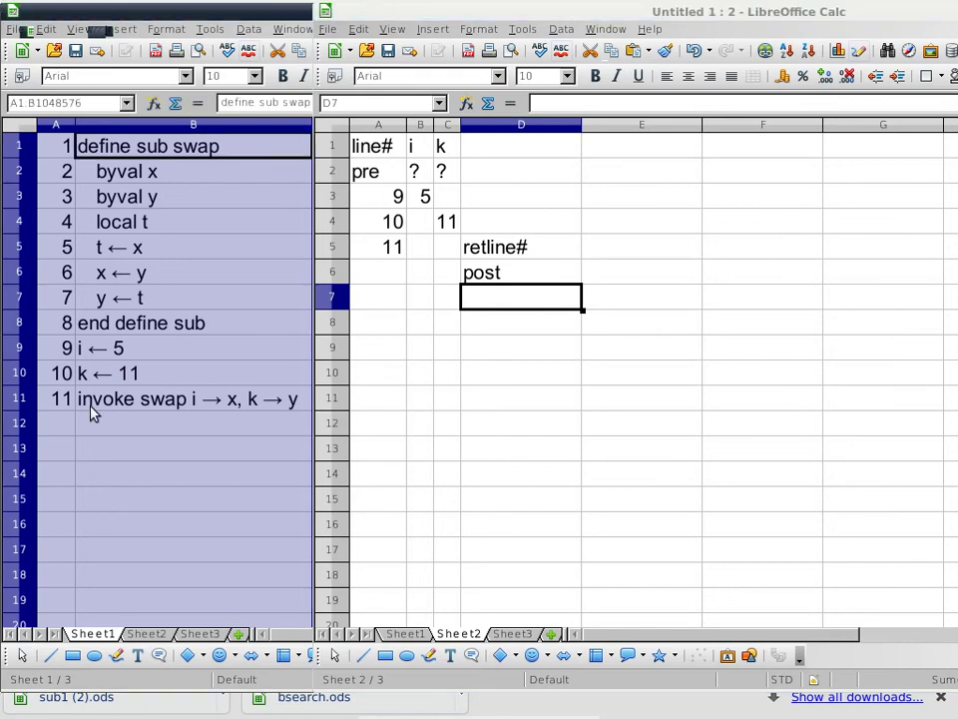
left_click(557, 125)
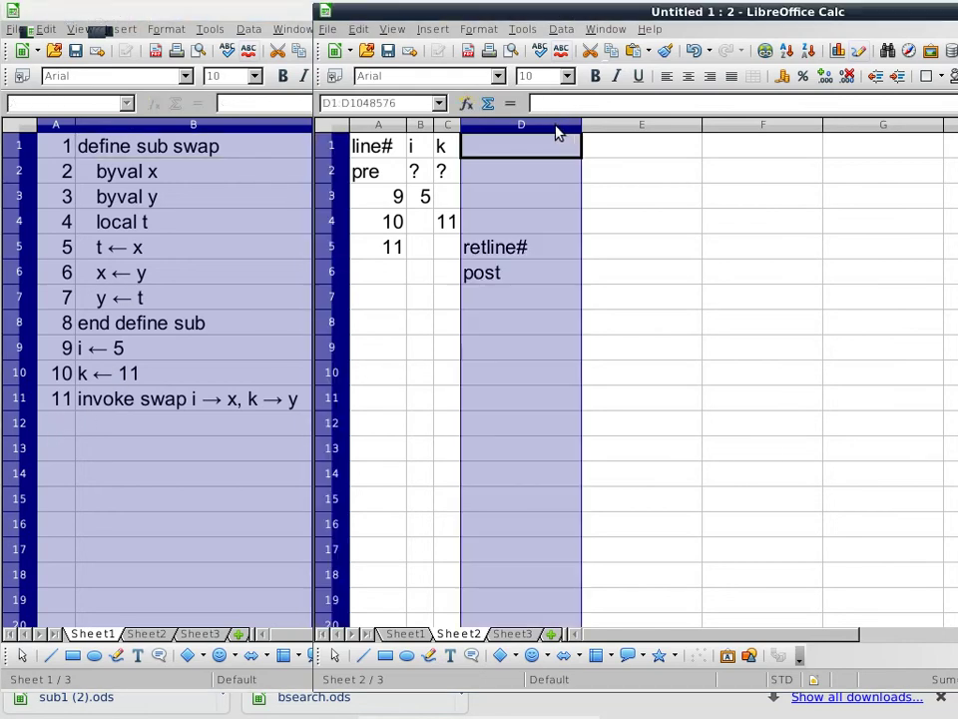
left_click_drag(582, 124, 541, 124)
Step: Enter the subroutine variable headers x, y and t in cells E5 to G5
left_click(561, 258)
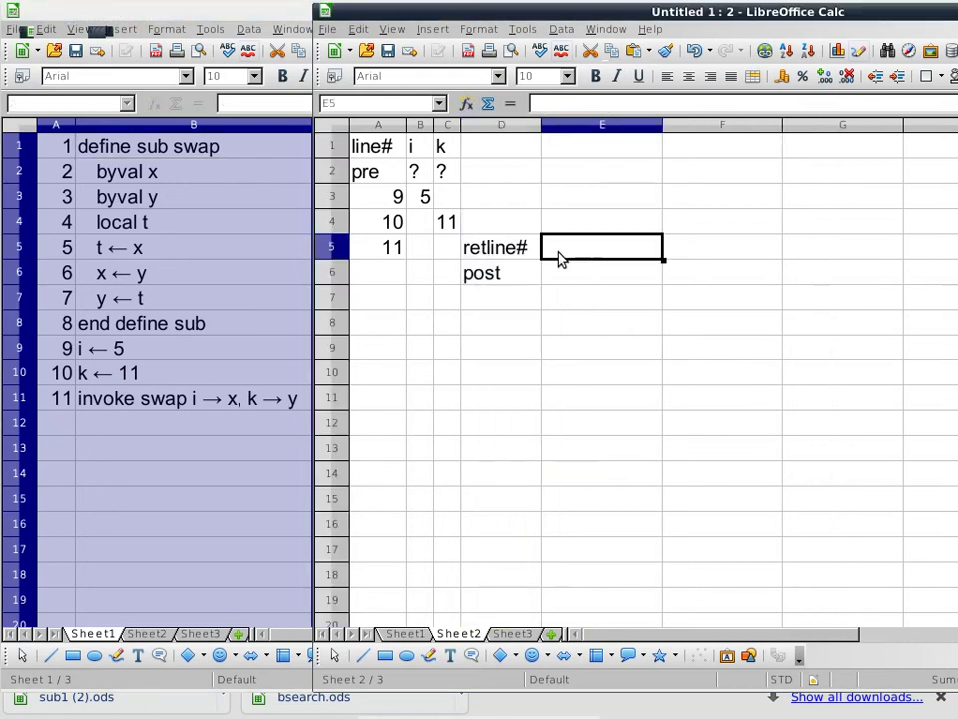
type("x")
key("Tab")
type("y")
key("Return")
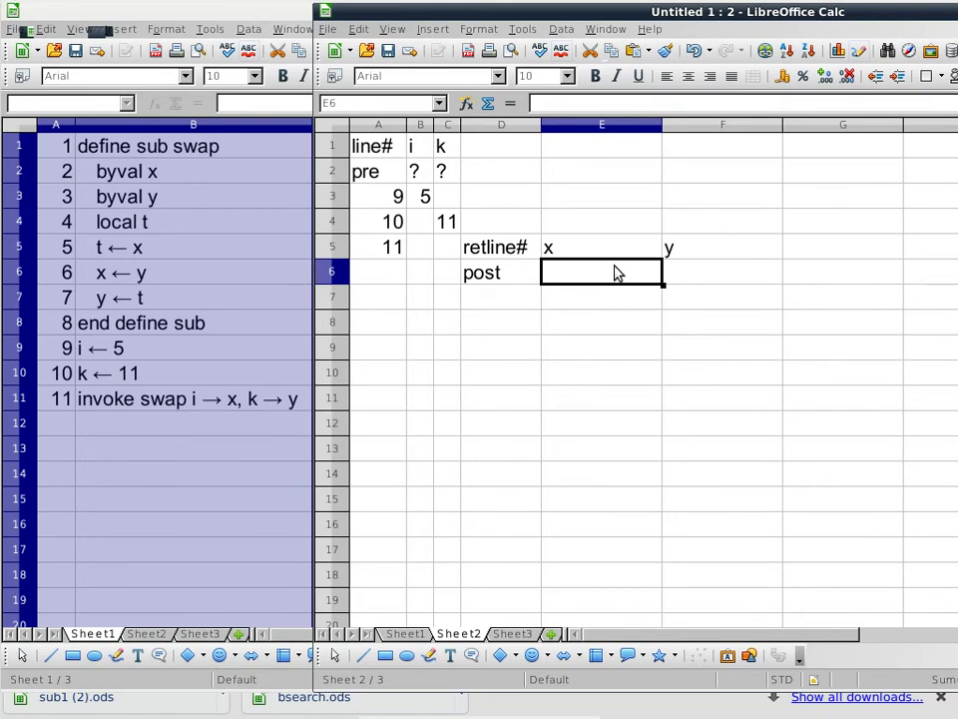
key("Up")
key("Right")
key("Right")
type("t")
key("Return")
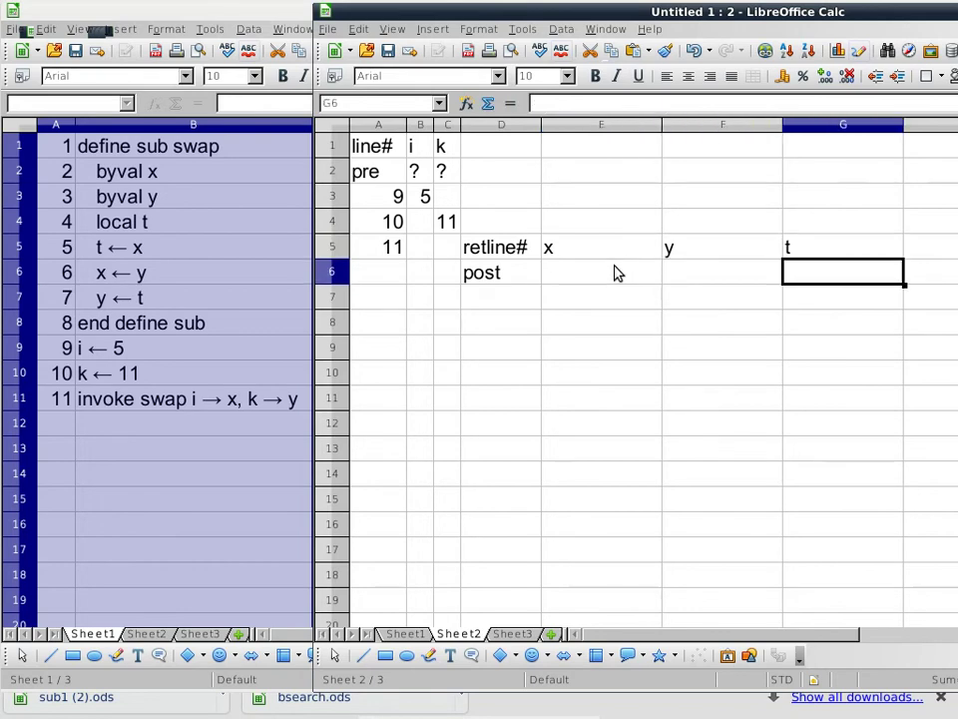
Step: Set the initial value of t to ? in G6 and of x to 5 in E6
type("?")
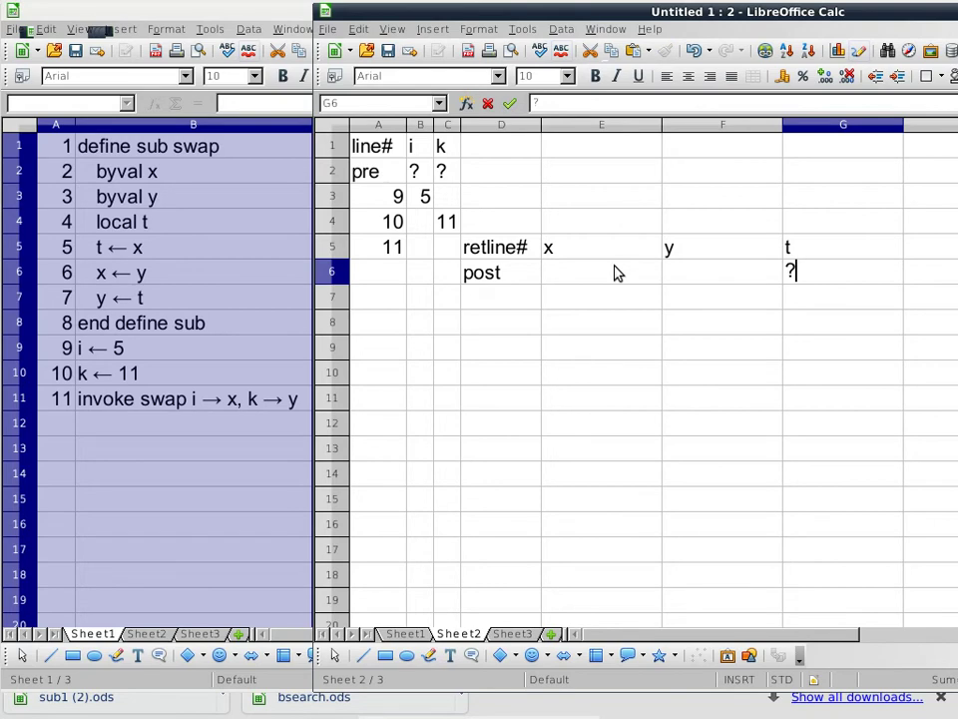
left_click(616, 272)
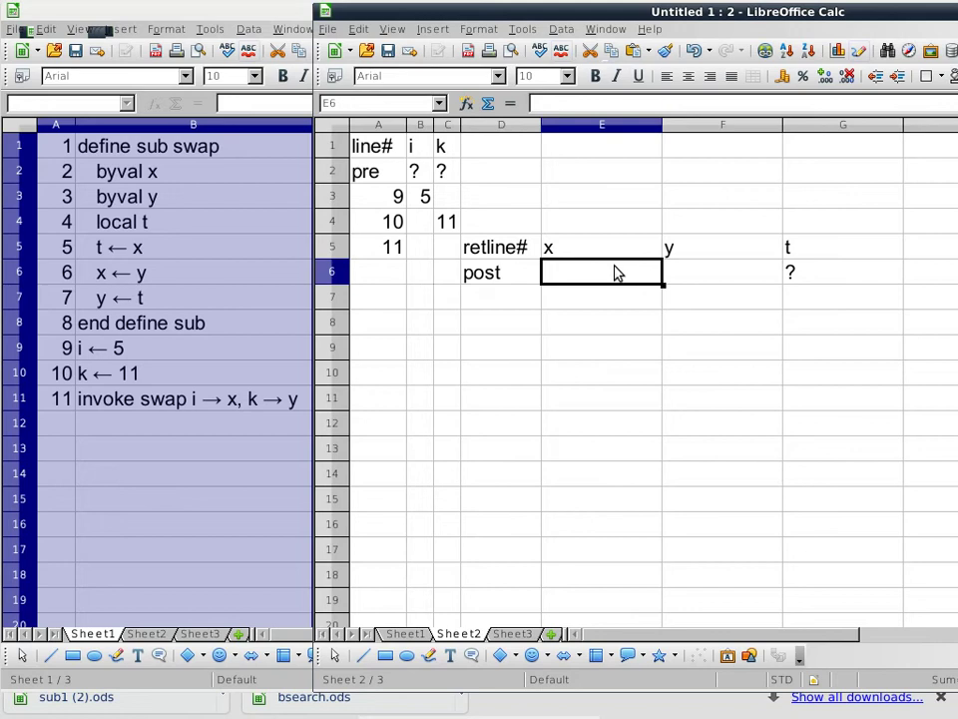
type("i")
key("BackSpace")
type("5")
key("Return")
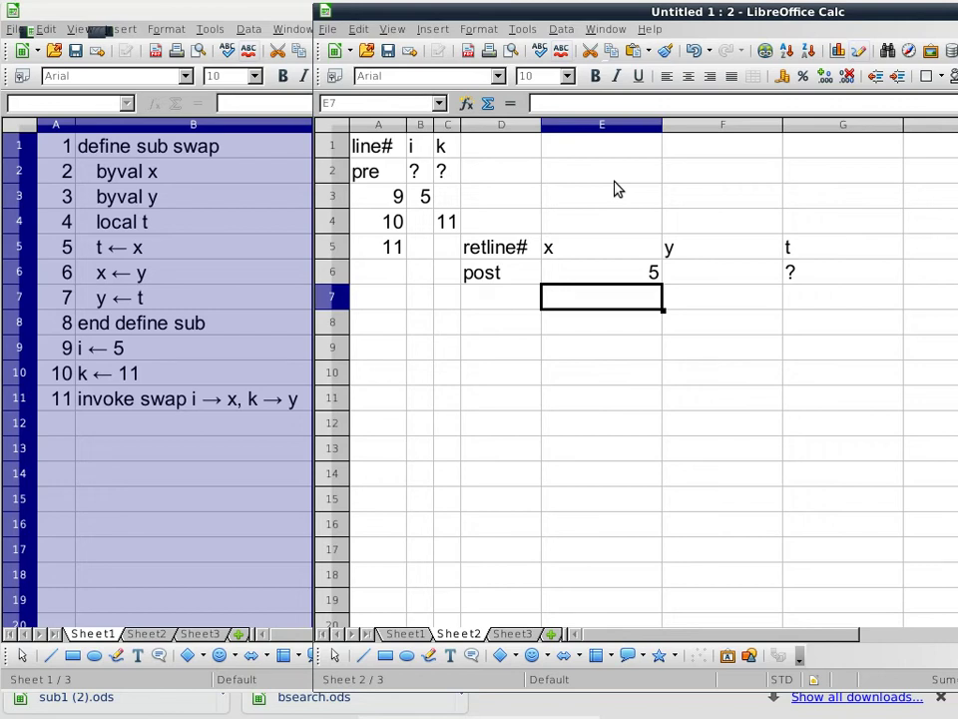
Step: Examine how the invoke swap line in B11 of Sheet1 passes i to x, comparing it with the trace's x value
left_click(150, 8)
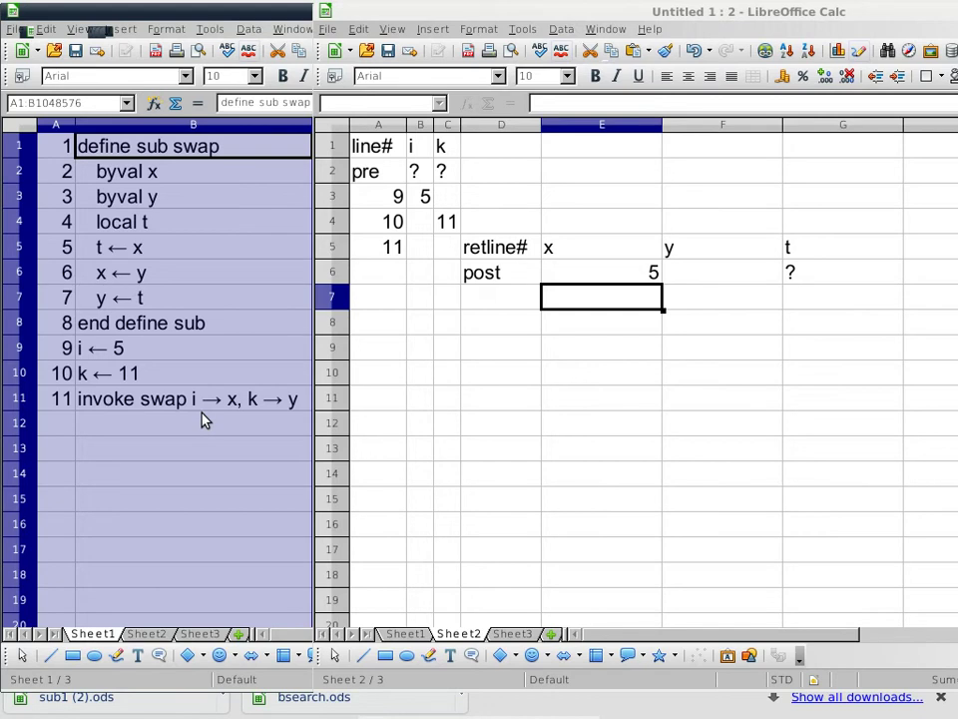
left_click(590, 283)
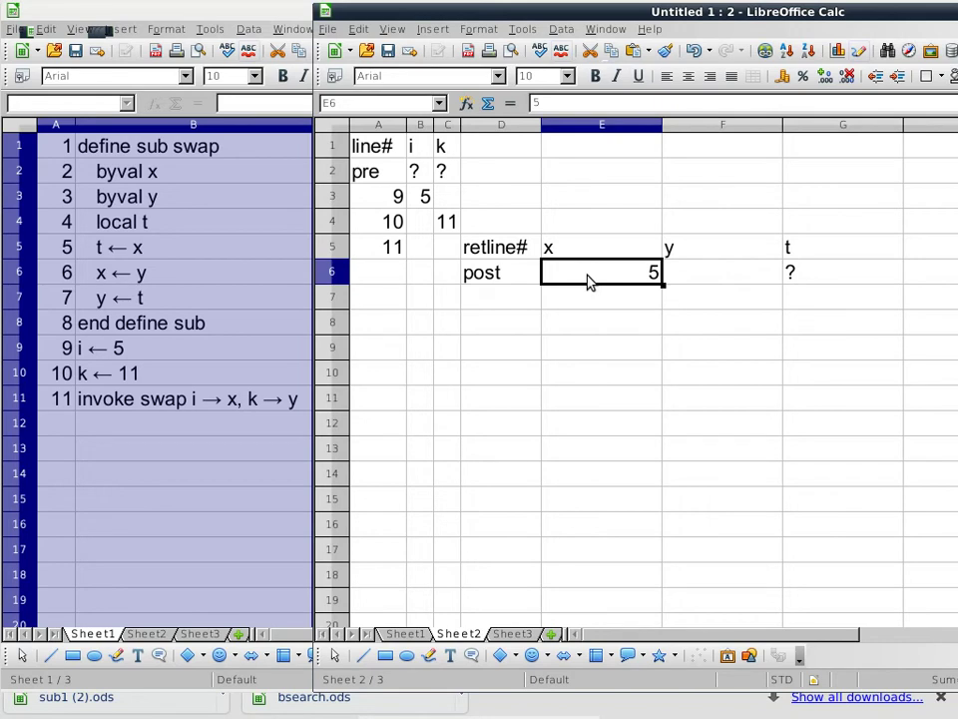
left_click(214, 435)
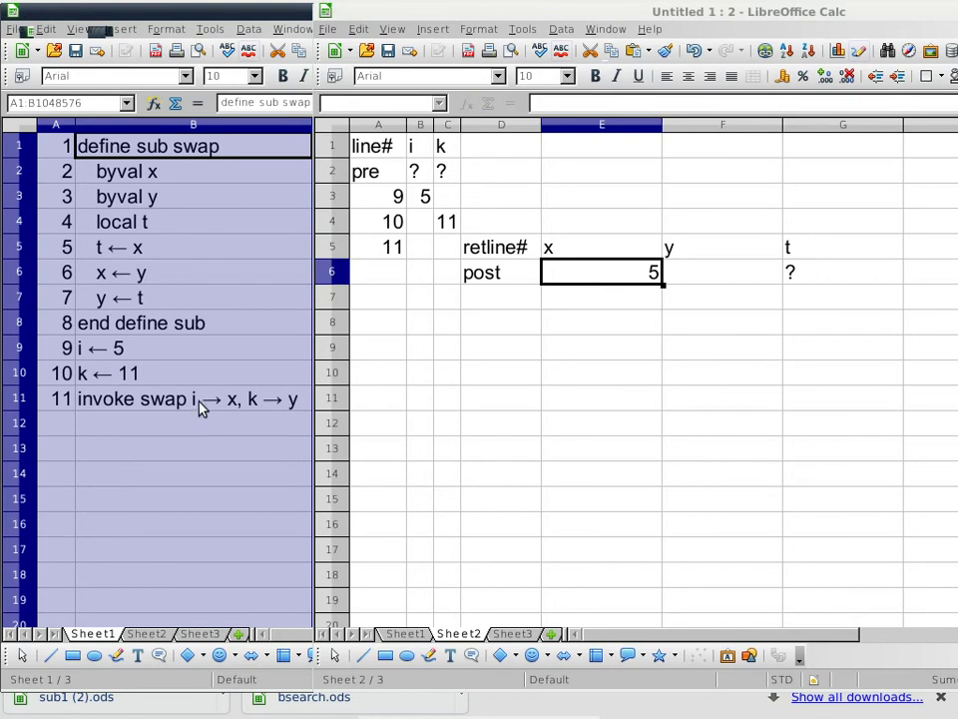
left_click(199, 407)
double_click(195, 409)
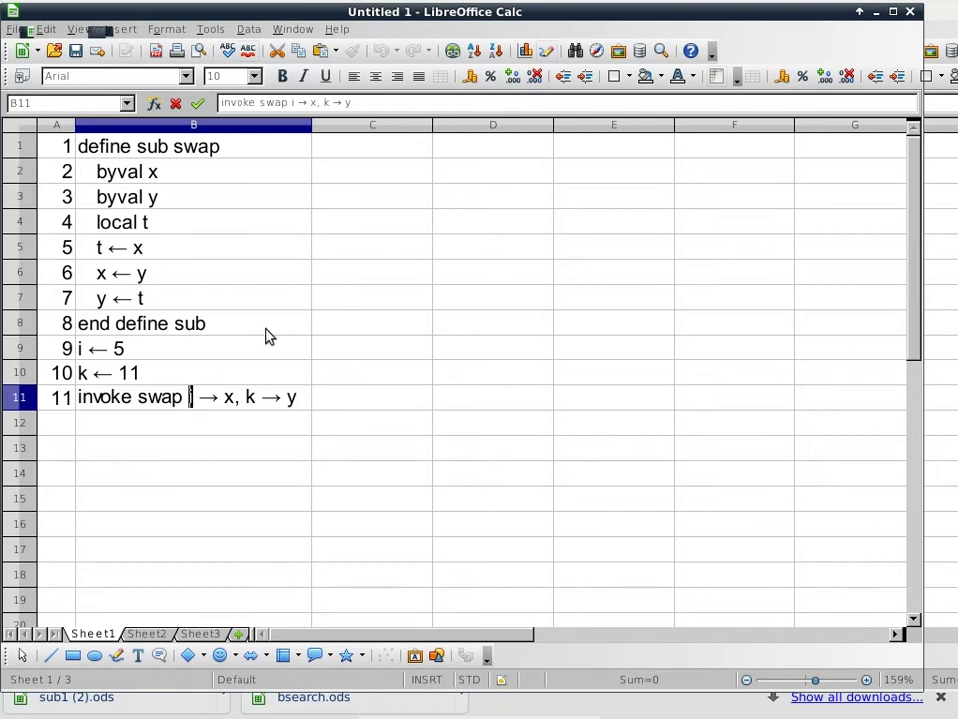
key("alt+Tab")
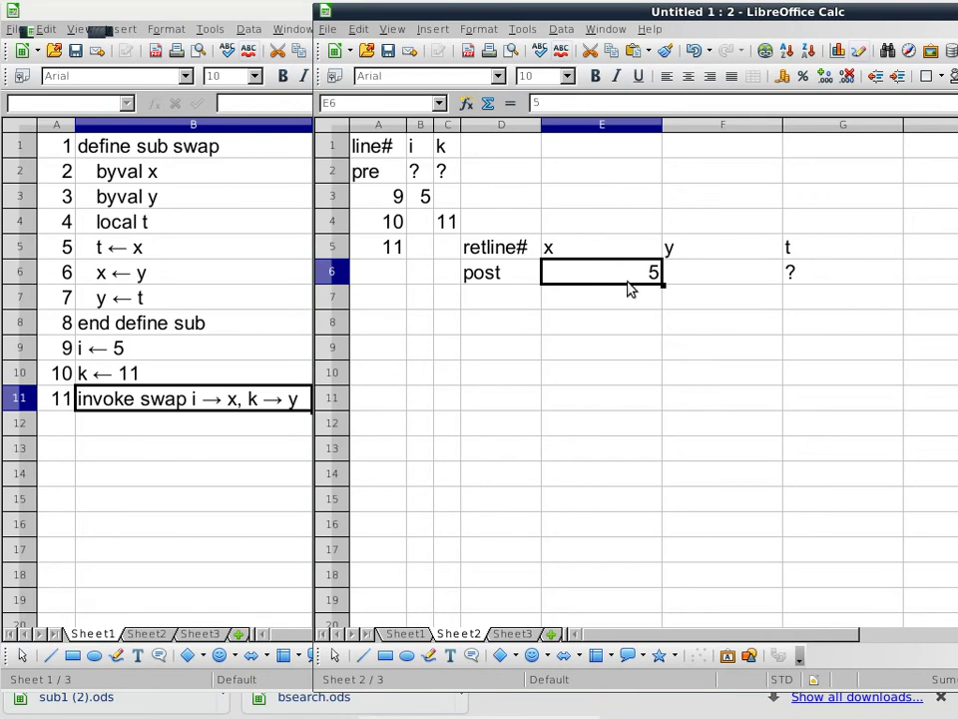
left_click(688, 281)
left_click(623, 283)
Step: Enter 11 as the initial value of y in cell F6
left_click(688, 277)
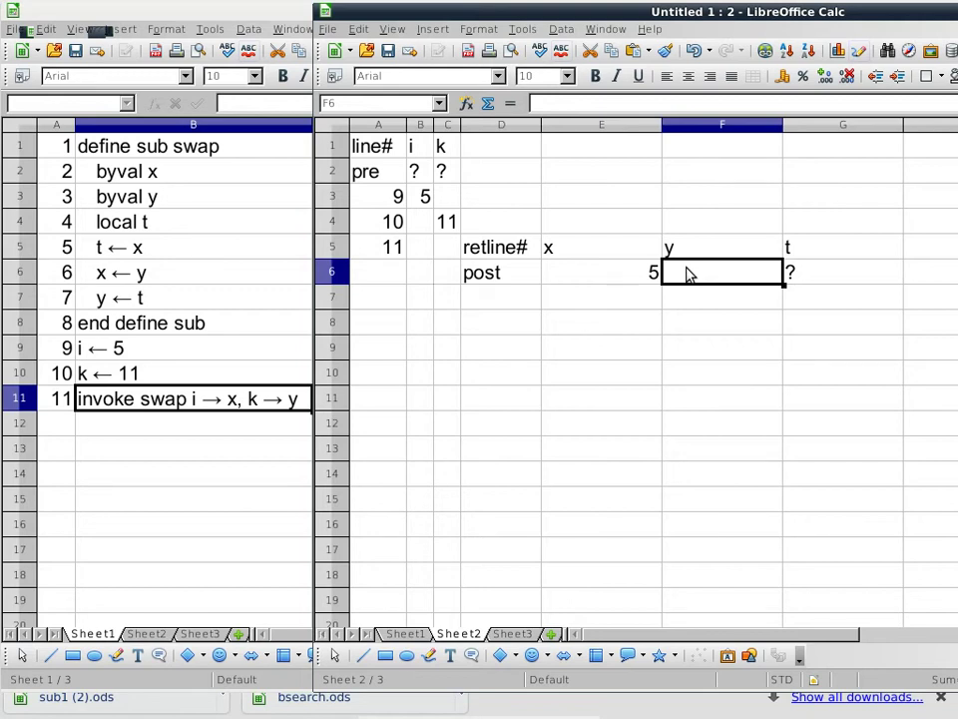
type("11")
key("Return")
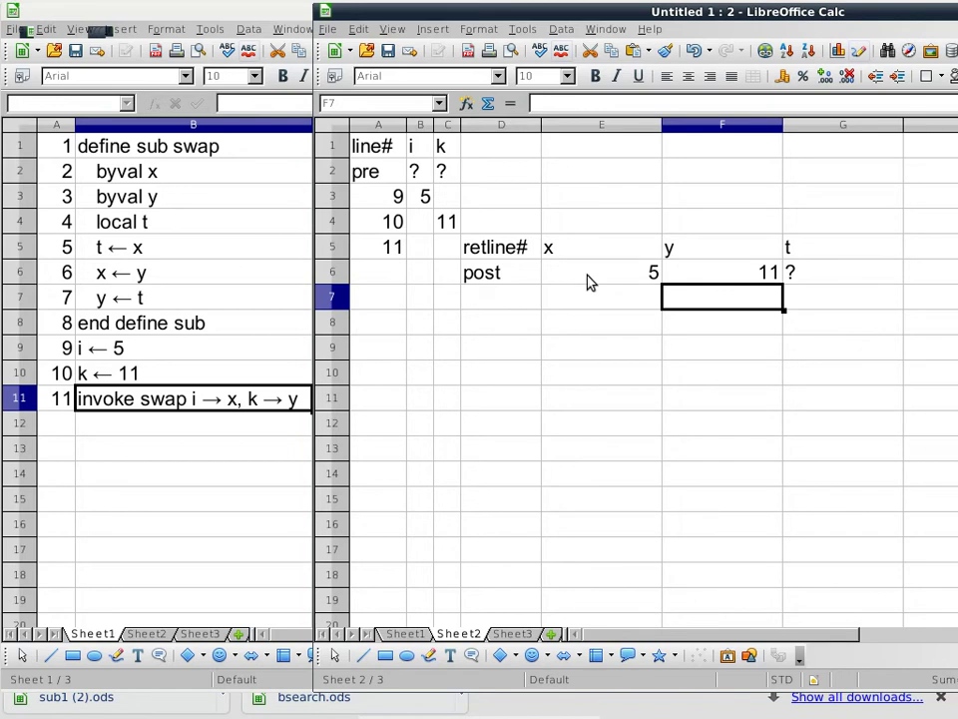
left_click(193, 404)
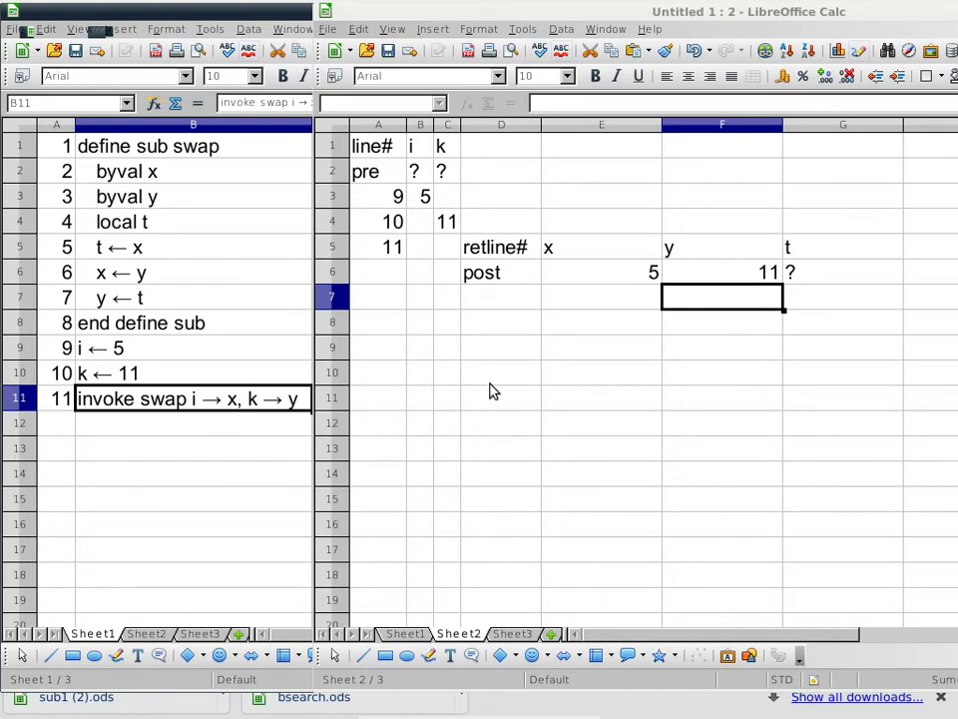
left_click(653, 272)
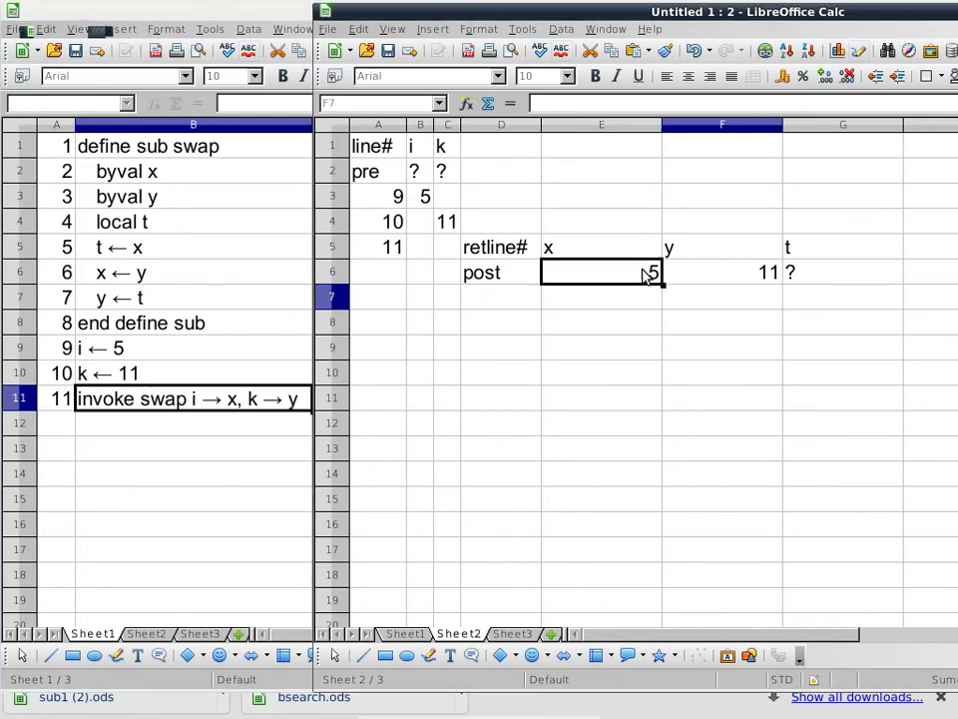
left_click(721, 277)
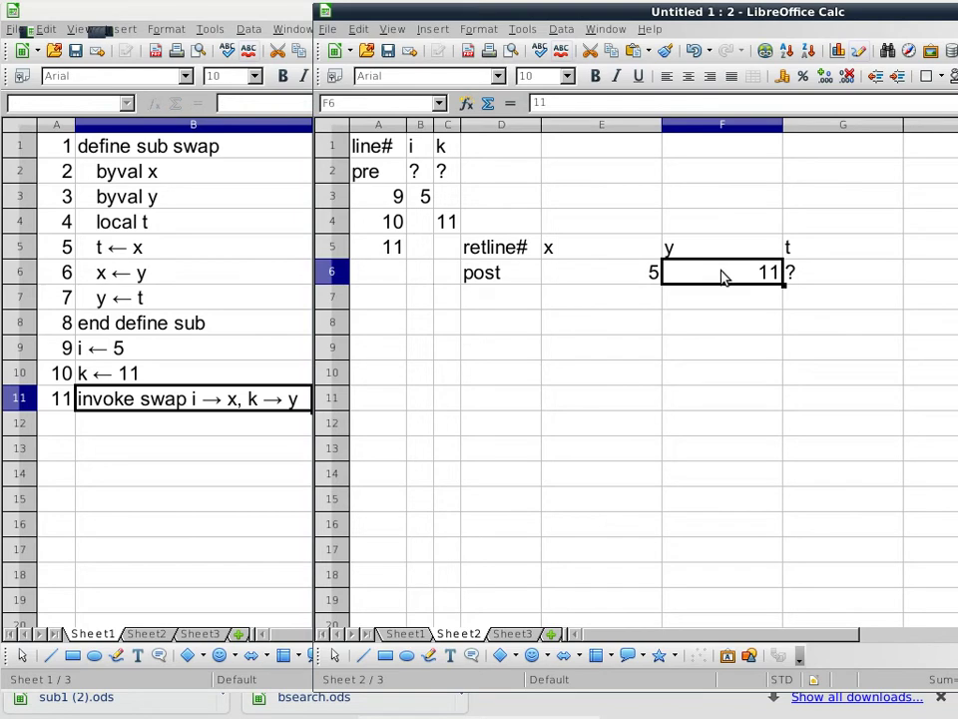
left_click(55, 361)
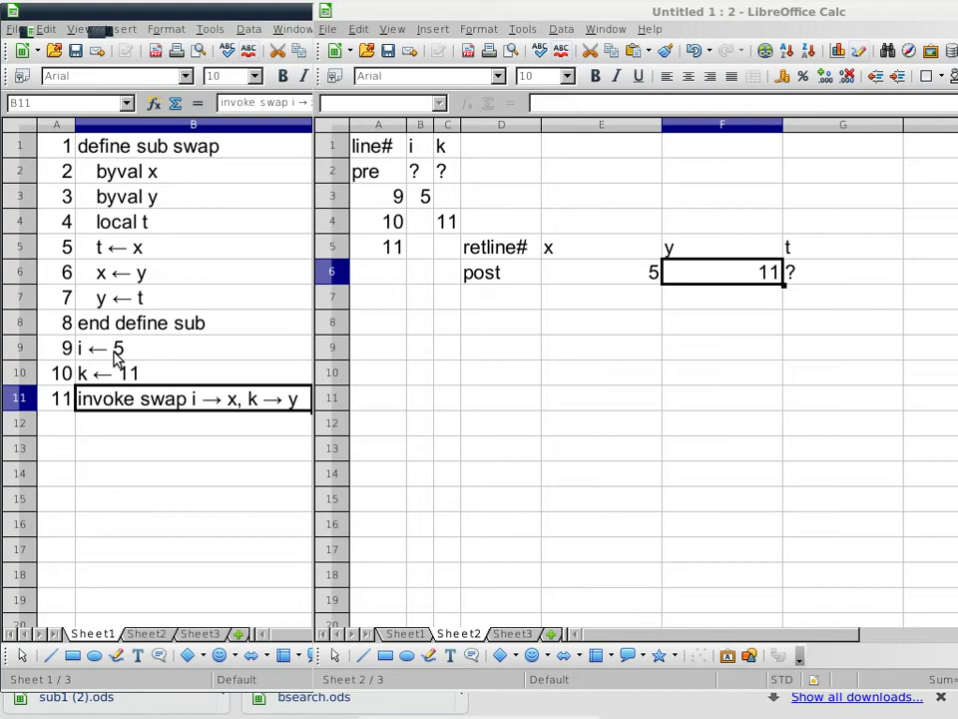
Step: Fit the widths of columns E to G to their contents
left_click_drag(593, 128, 828, 127)
double_click(903, 123)
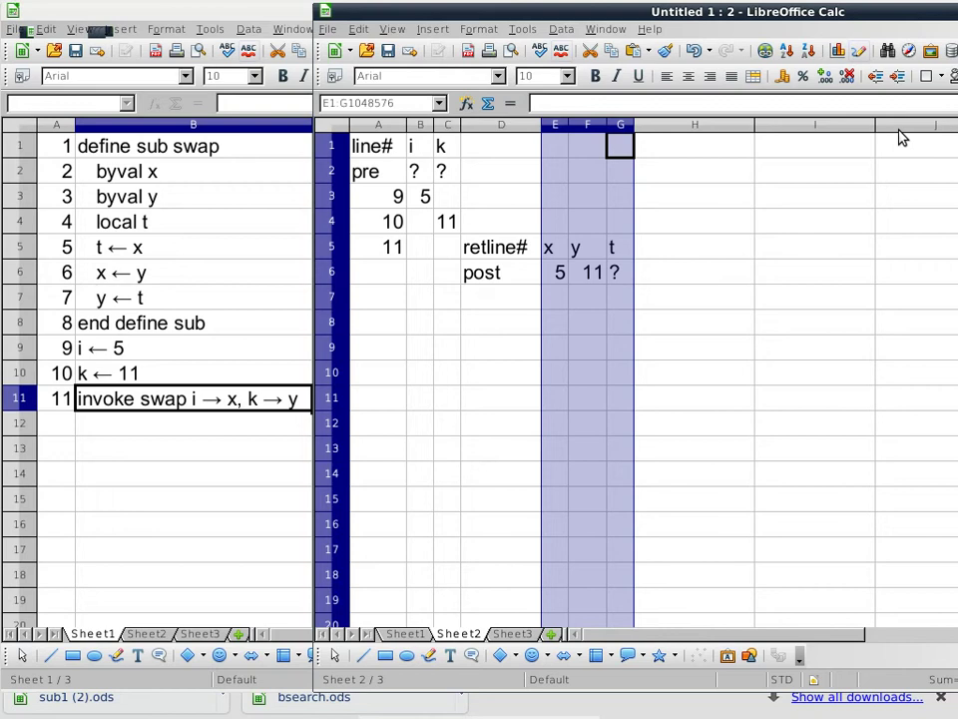
Step: Trace line 5 in row 7 of Sheet2: enter line number 5 in A7 and 5 for t in G7
left_click(393, 305)
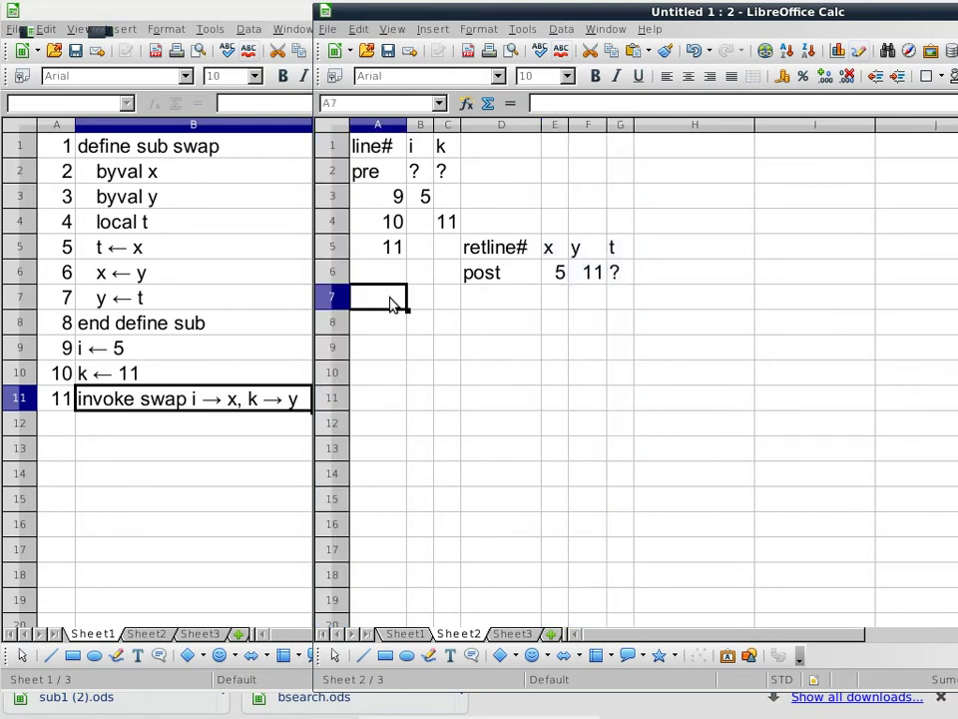
type("5")
key("Tab")
key("Tab")
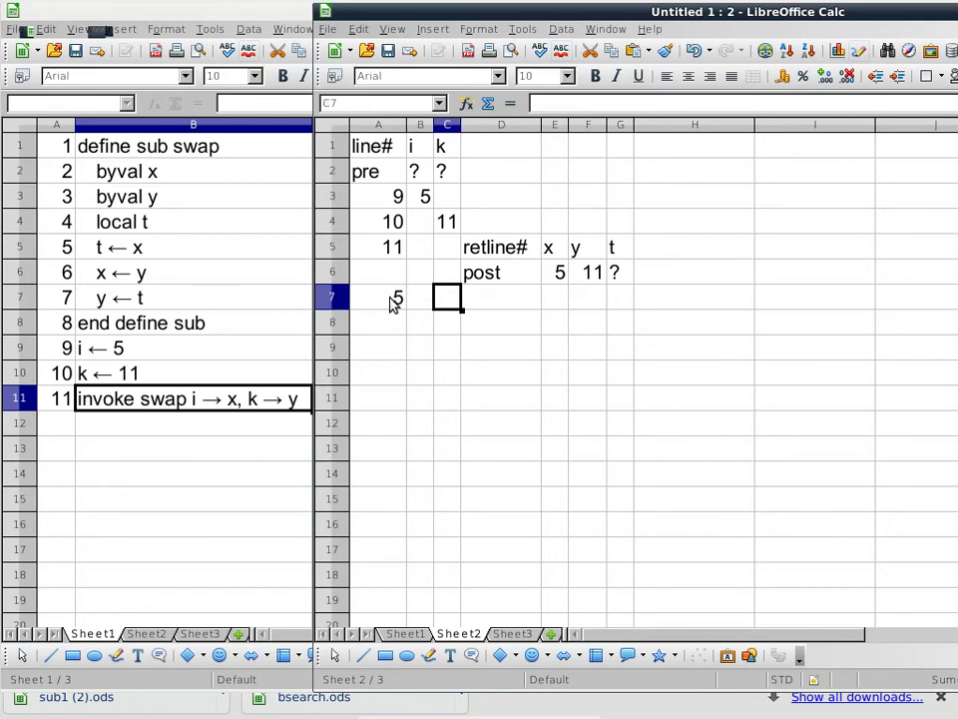
key("Tab")
key("Tab")
key("Tab")
key("Tab")
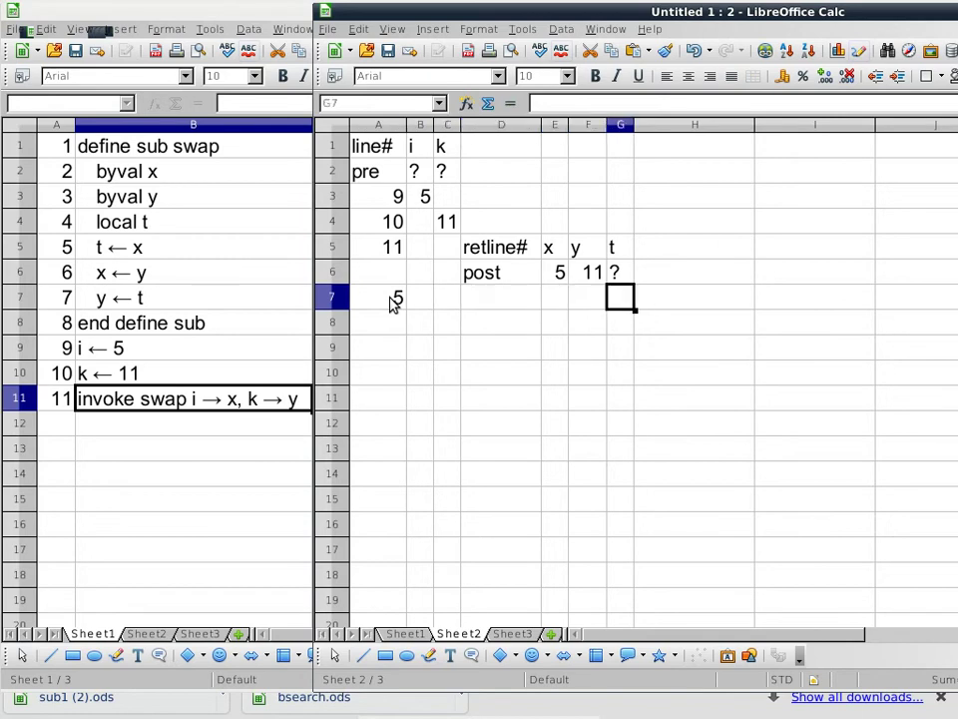
type("5")
key("Return")
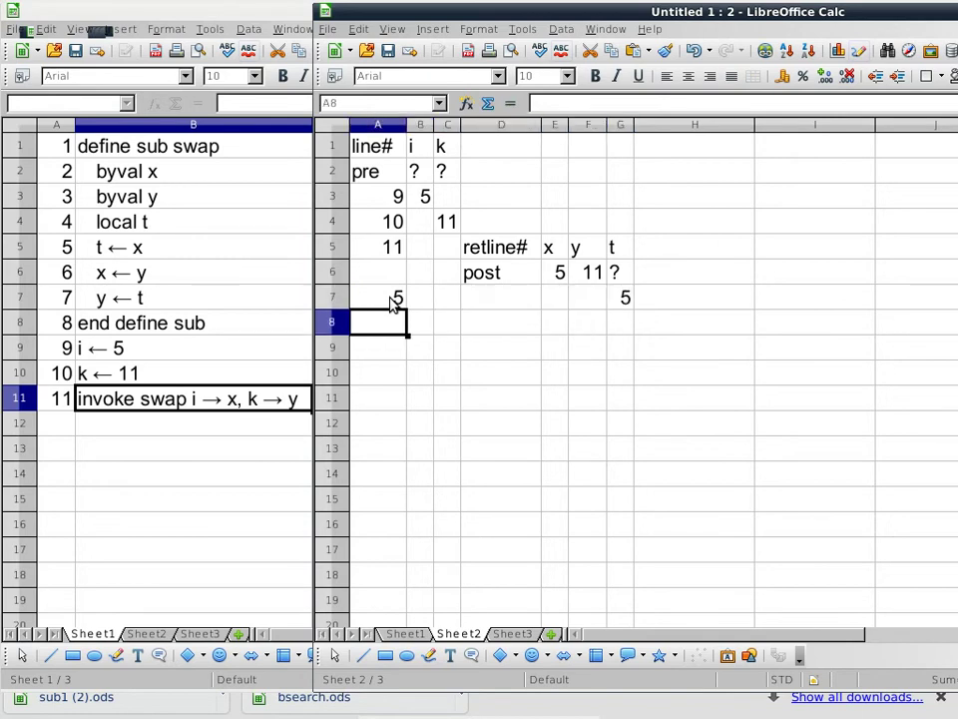
Step: Trace line 6 in row 8: enter line number 6 in A8 and 11 for x in E8
type("6")
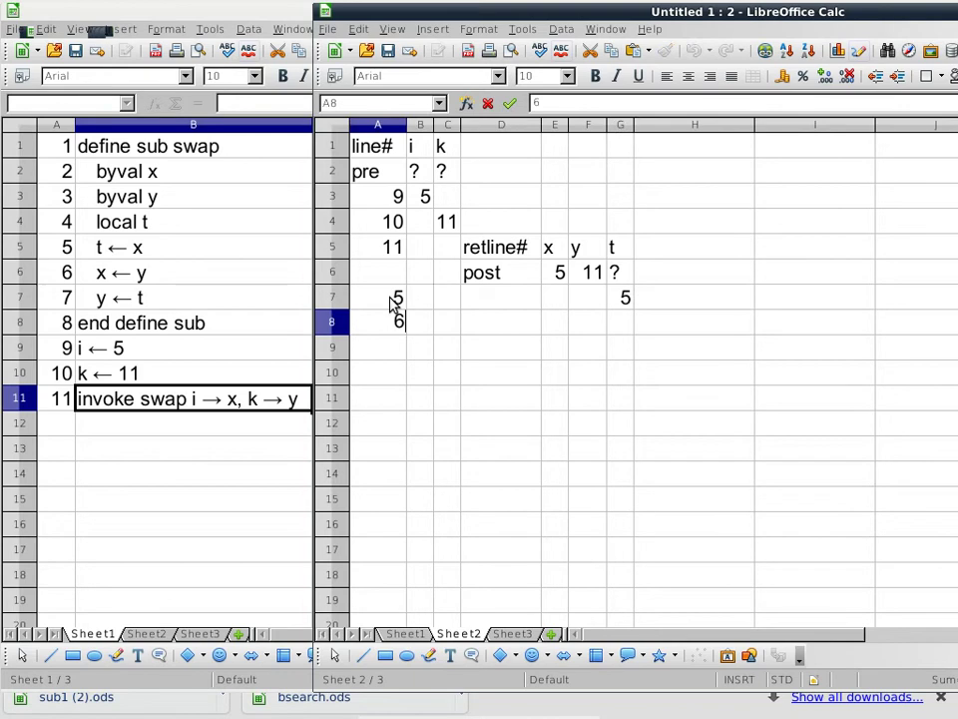
key("Tab")
key("Tab")
key("Tab")
key("Tab")
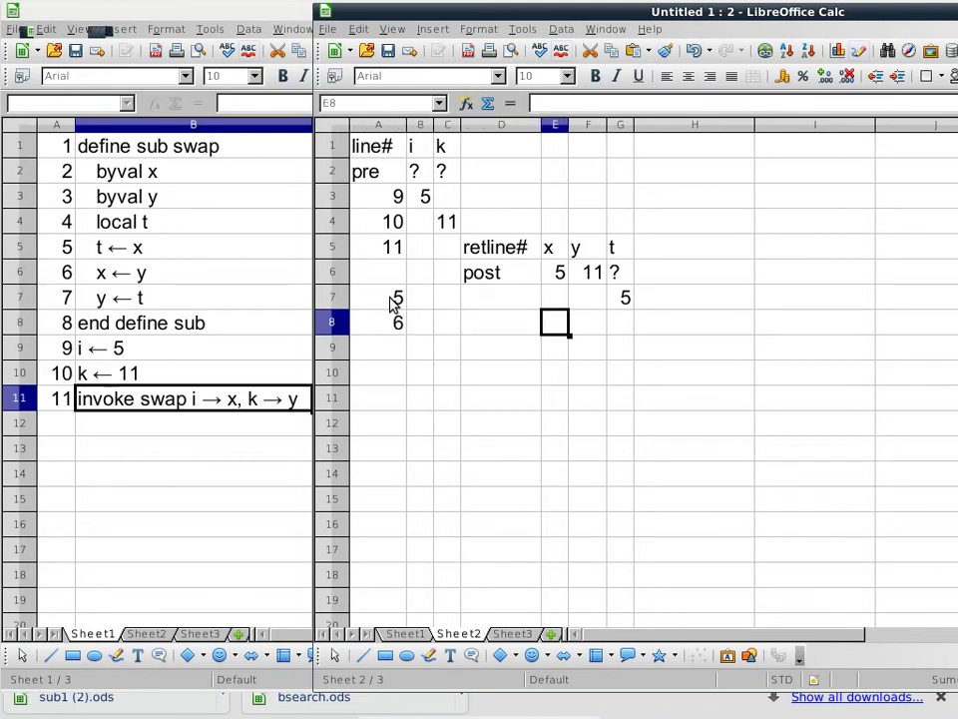
type("11")
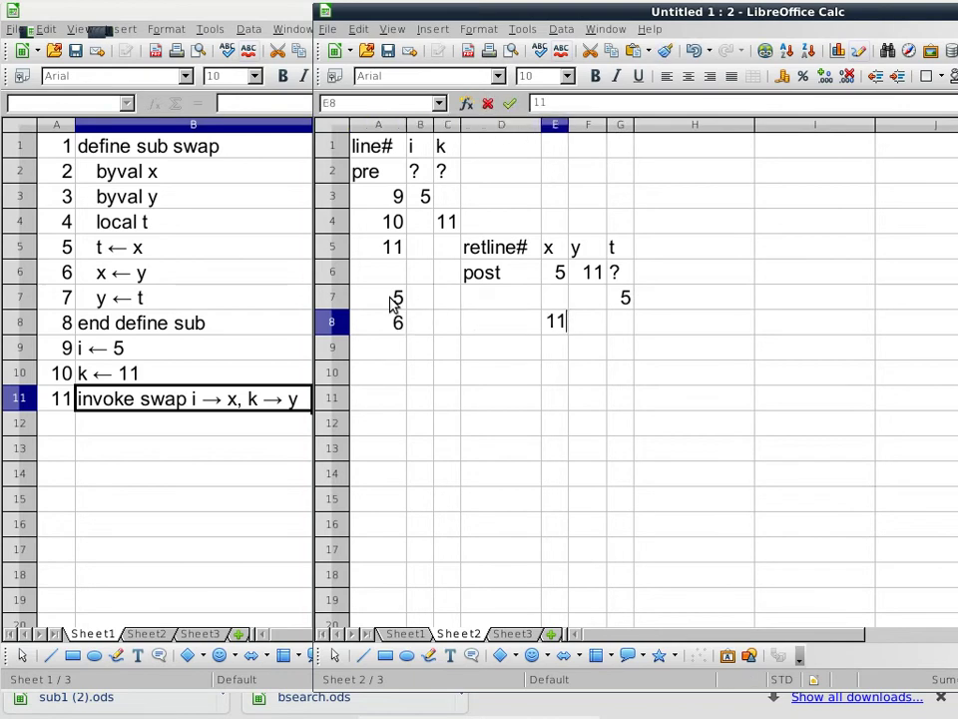
key("Return")
Step: Trace line 7 in row 9 with line number 7 in A9 and 5 for y in F9, and review the x and y values
key("Left")
key("Left")
key("Left")
key("Left")
type("7")
key("Tab")
key("Tab")
key("Tab")
key("Tab")
key("Tab")
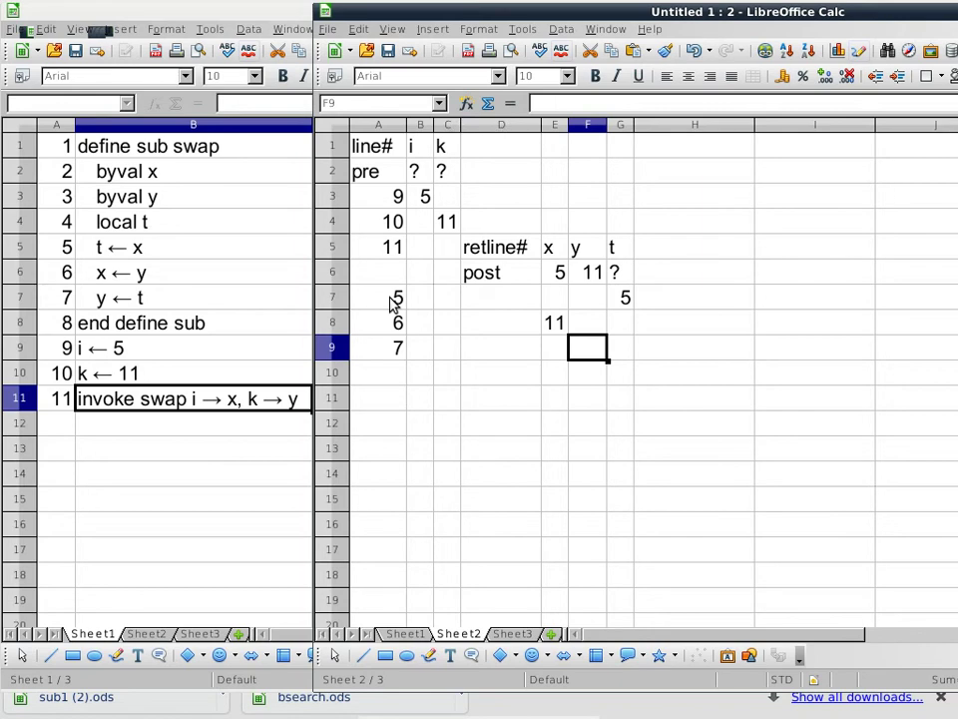
type("5")
key("Return")
key("Up")
key("Up")
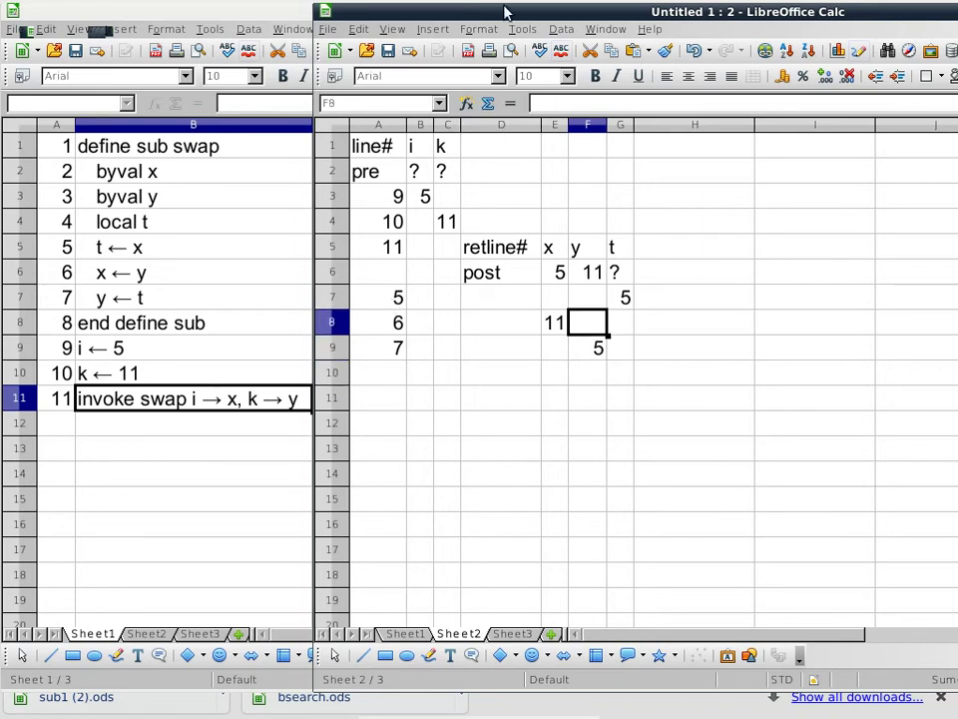
left_click(553, 249)
left_click(604, 363, "shift")
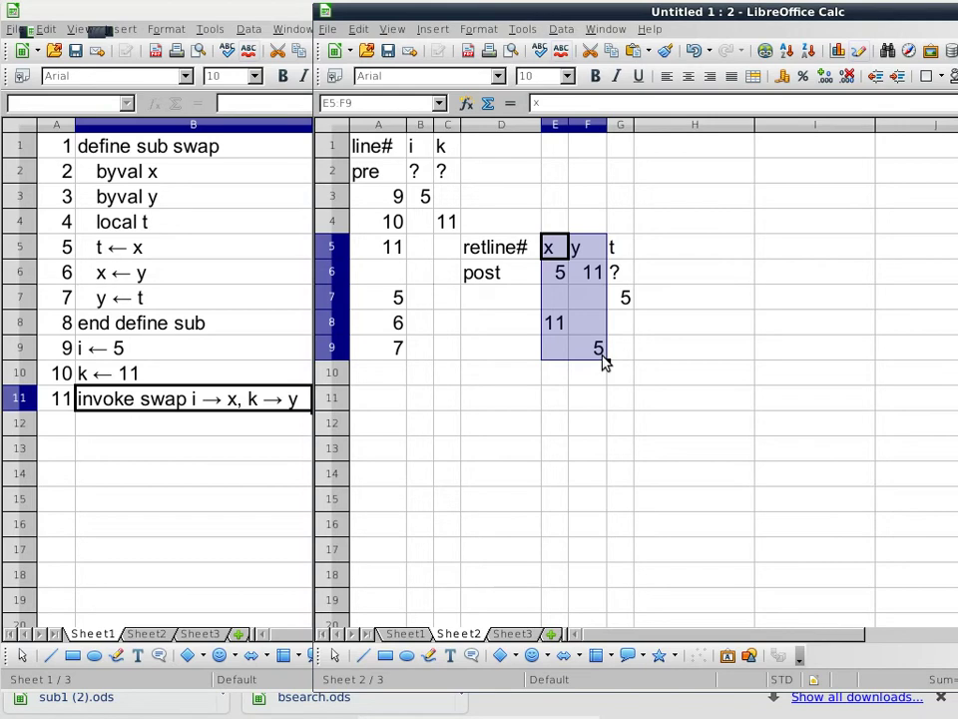
Step: Enter line number 8 in A10 for the end of the subroutine and the return line post in A11
left_click(380, 385)
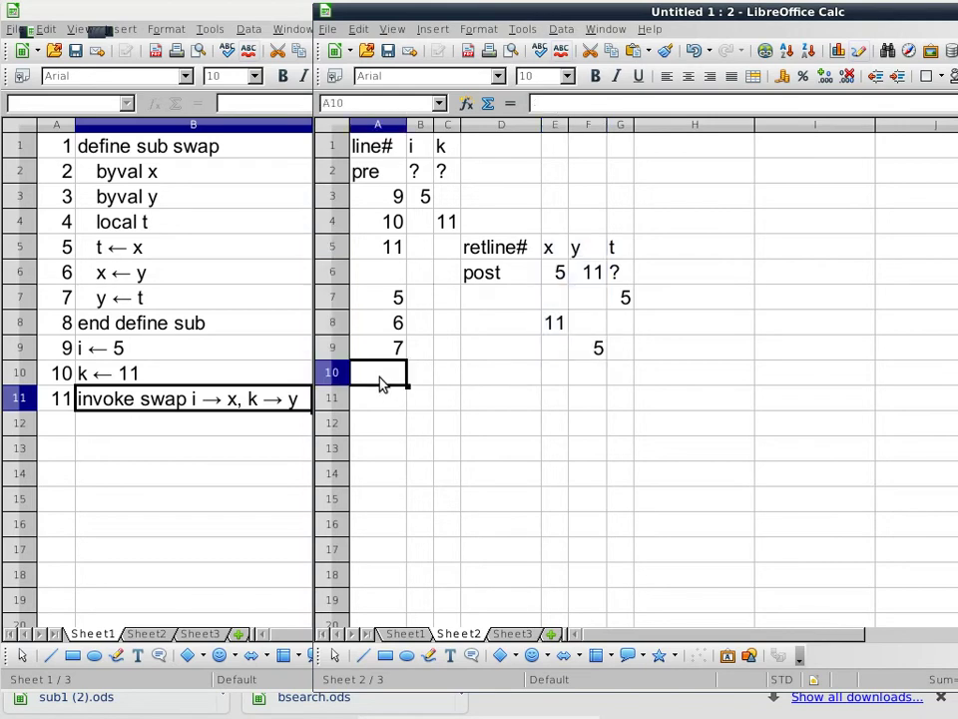
type("8")
key("Tab")
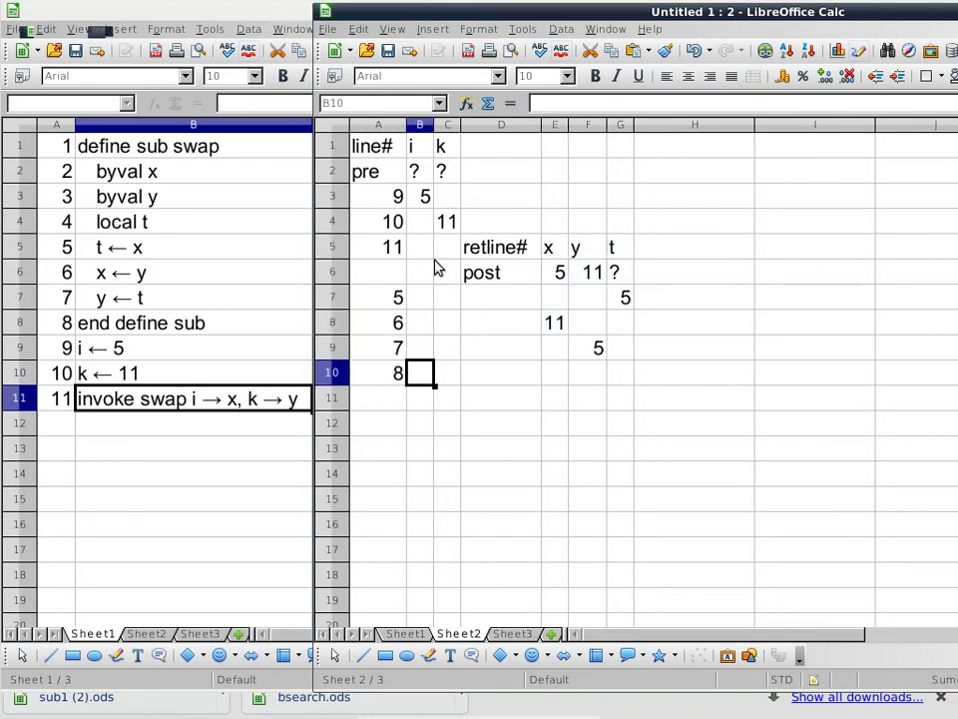
left_click(526, 283)
left_click(394, 399)
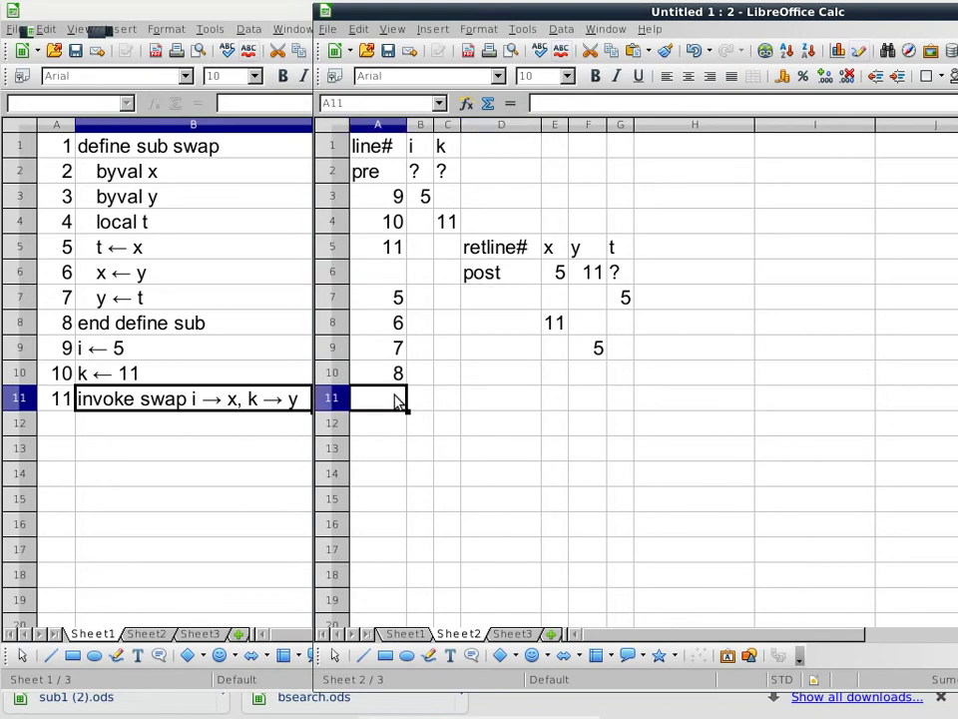
type("post")
key("Return")
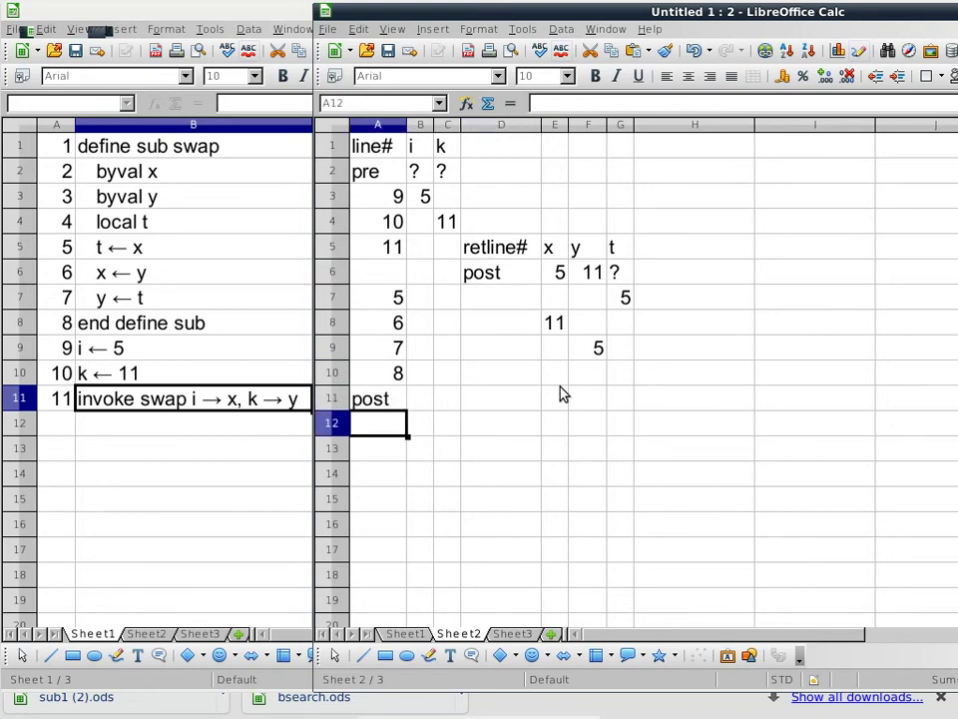
Step: Copy the retline#, x, y and t headings from D5:G5 to D10:G10
left_click_drag(469, 247, 627, 256)
key("ctrl+c")
left_click(502, 374)
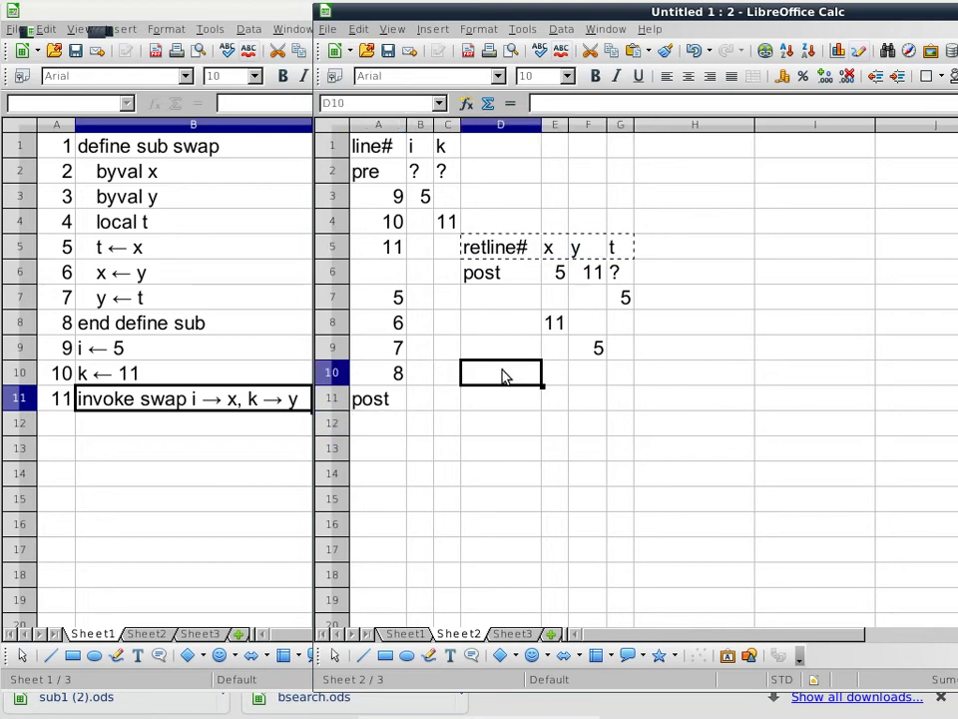
key("ctrl+v")
Step: Apply a strikethrough font effect to the copied headings in D10:G10 to mark the subroutine's variables as deallocated
right_click(504, 376)
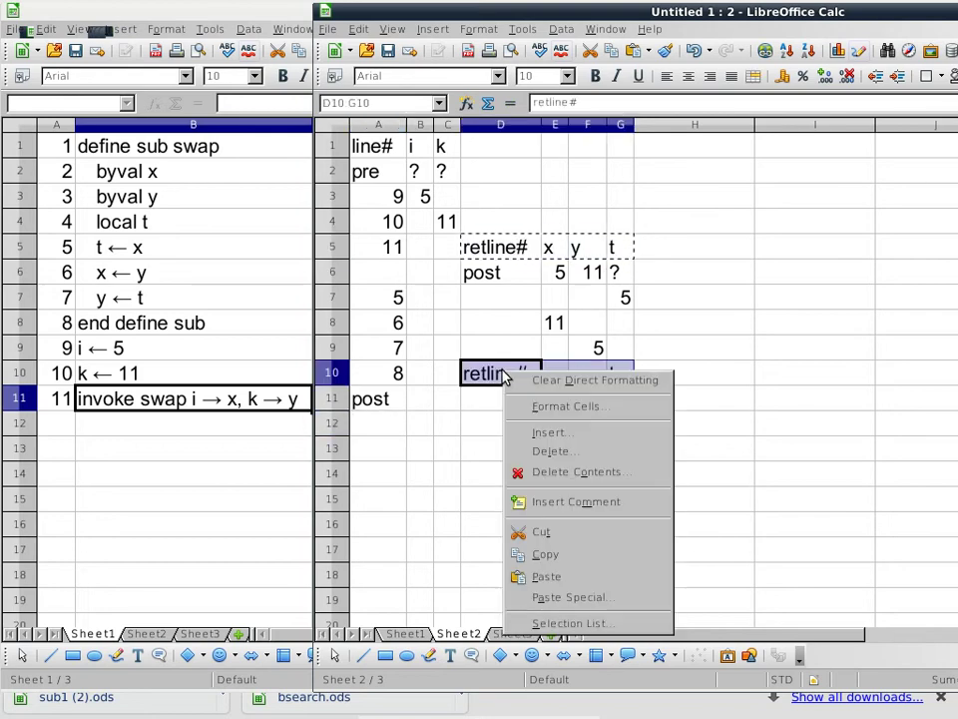
left_click(569, 406)
left_click(449, 345)
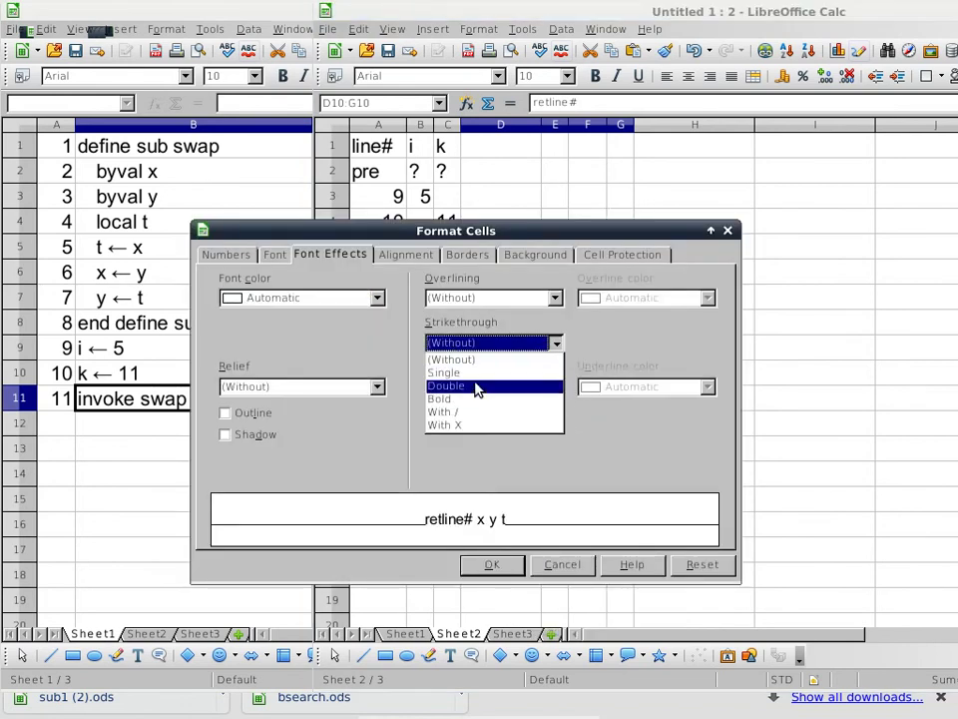
left_click(477, 385)
left_click(492, 565)
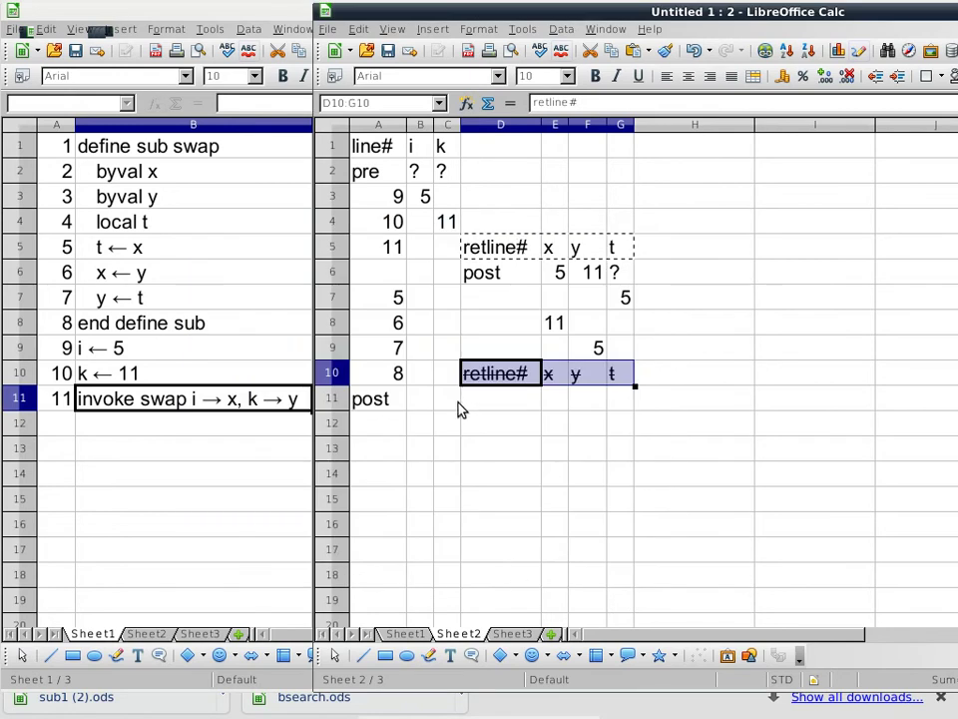
left_click(363, 412)
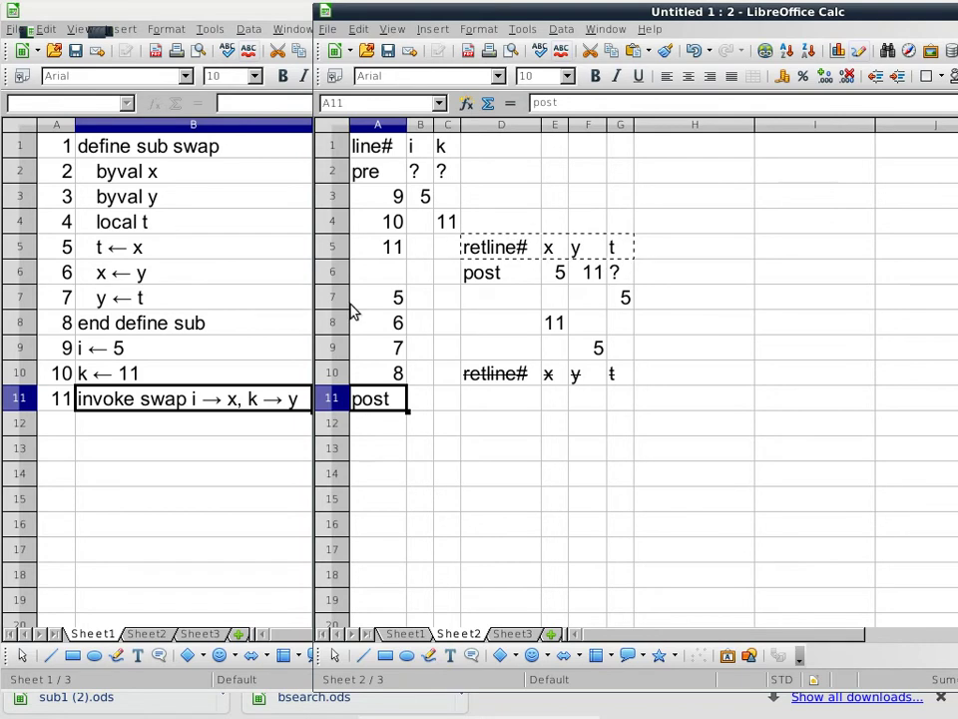
Step: Save the spreadsheet as limitationsOfByval in ODF Spreadsheet format in the 20120320_cisp300 folder
left_click(387, 52)
scroll(415, 357, "down", 10)
scroll(419, 351, "down", 2)
scroll(316, 349, "up", 2)
double_click(296, 385)
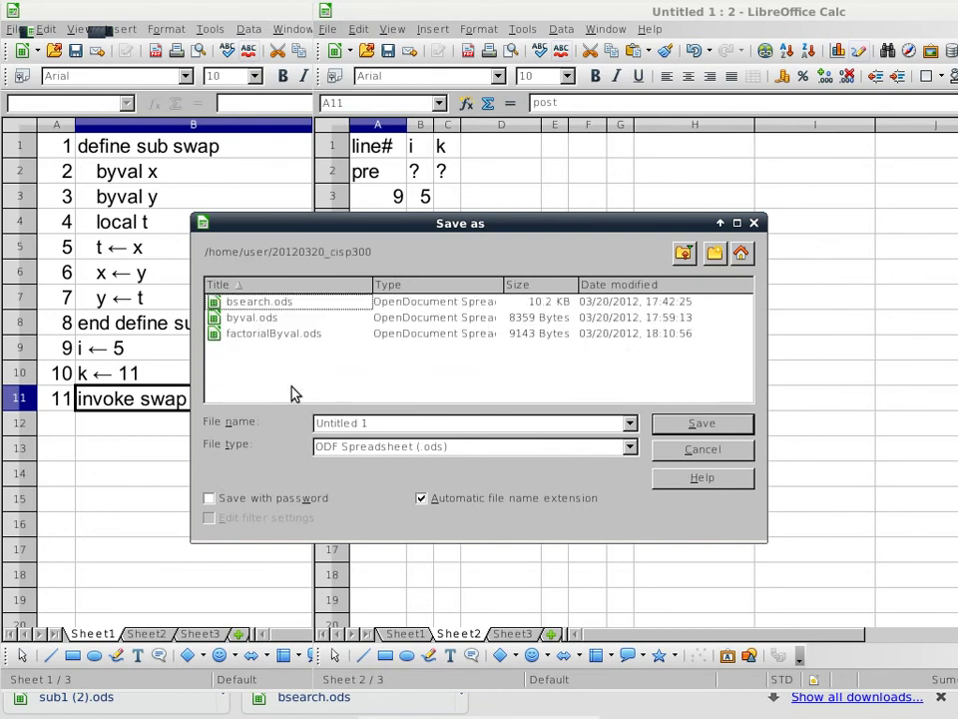
triple_click(369, 425)
type("limitationsOfByval")
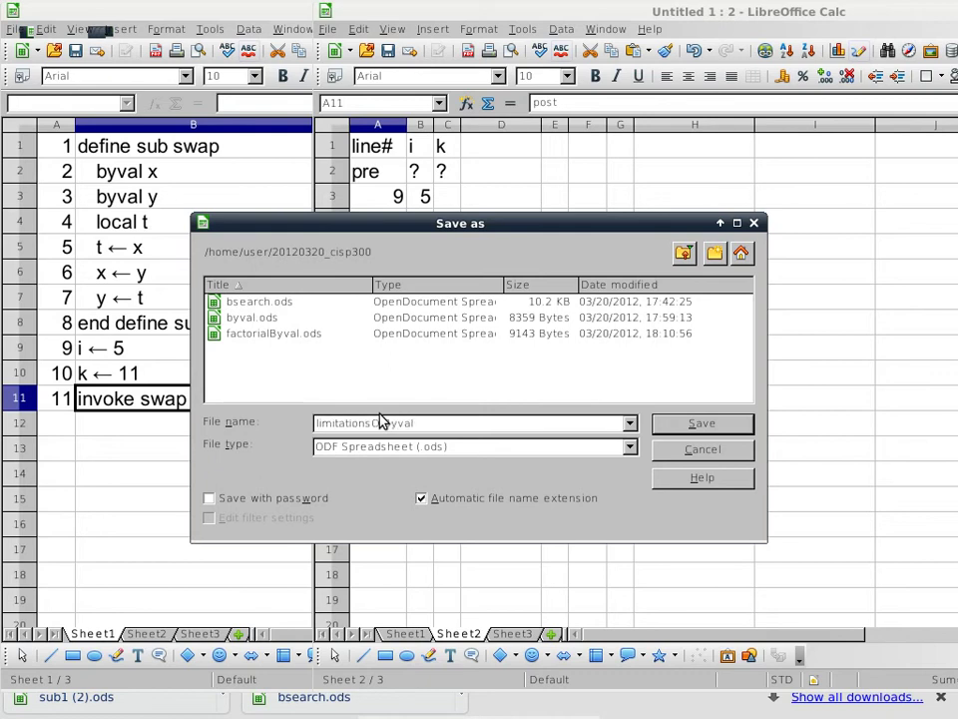
key("Return")
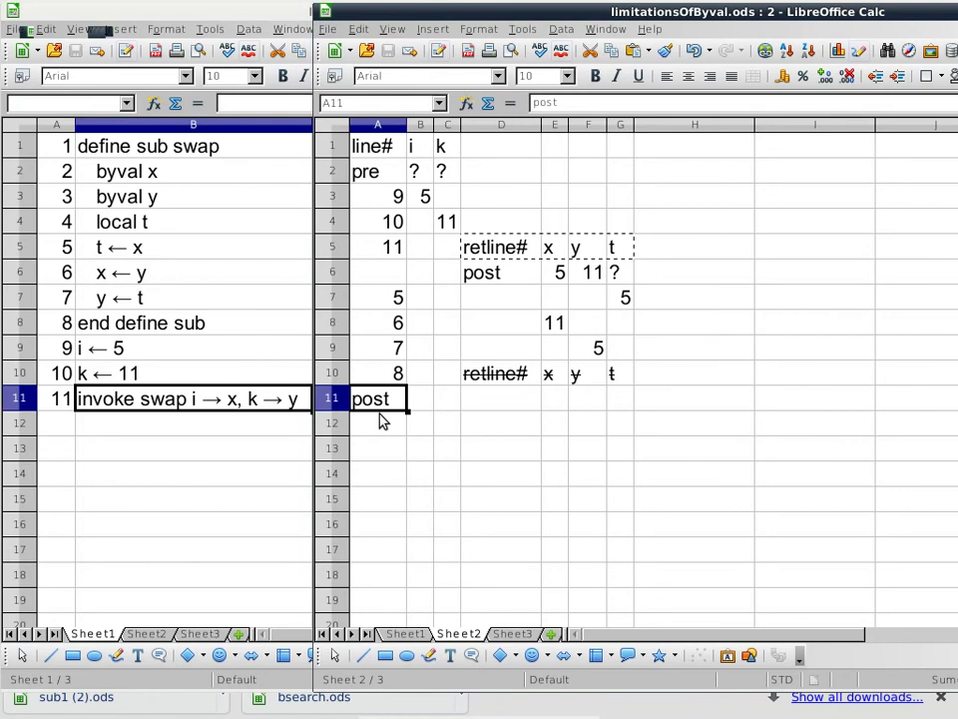
Step: Save a copy of the spreadsheet under the name swapByref in the same folder
left_click(329, 29)
left_click(377, 193)
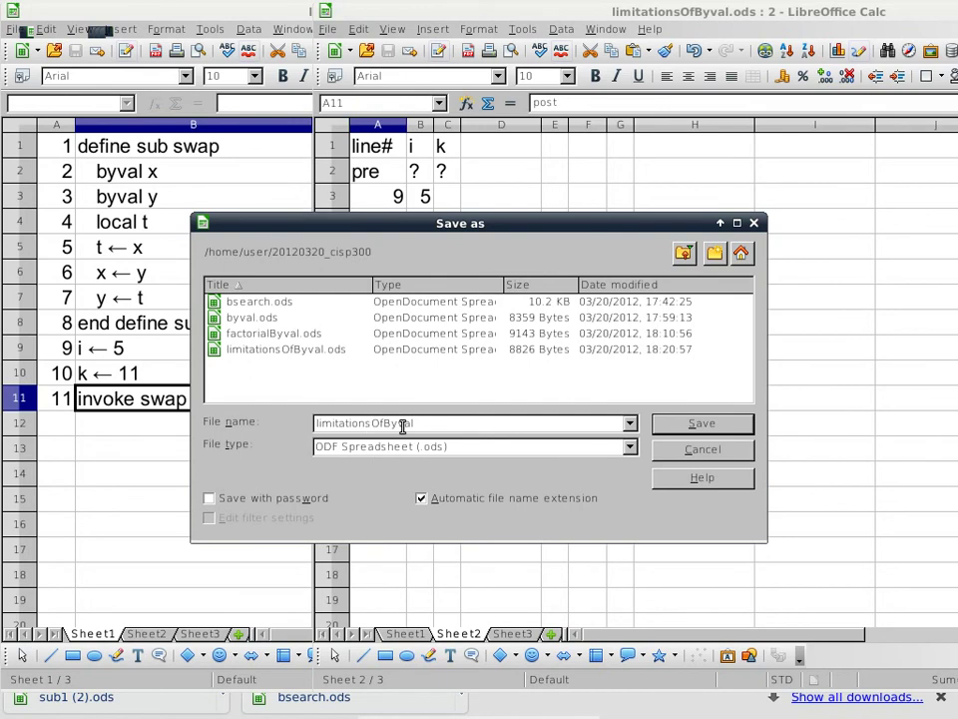
left_click_drag(404, 423, 320, 423)
type("swapByref")
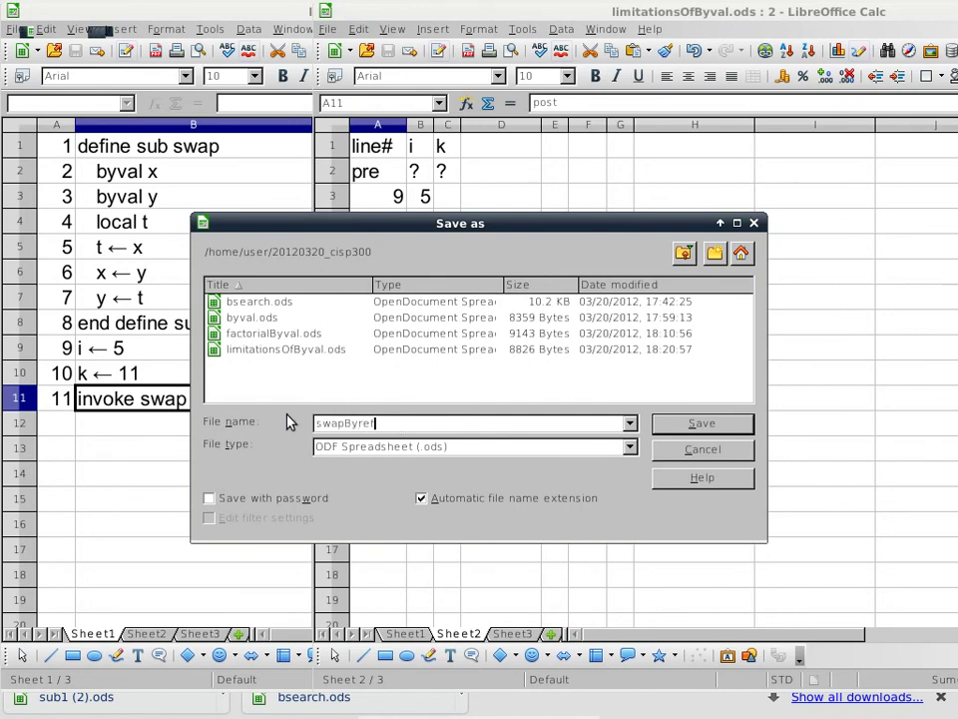
key("Return")
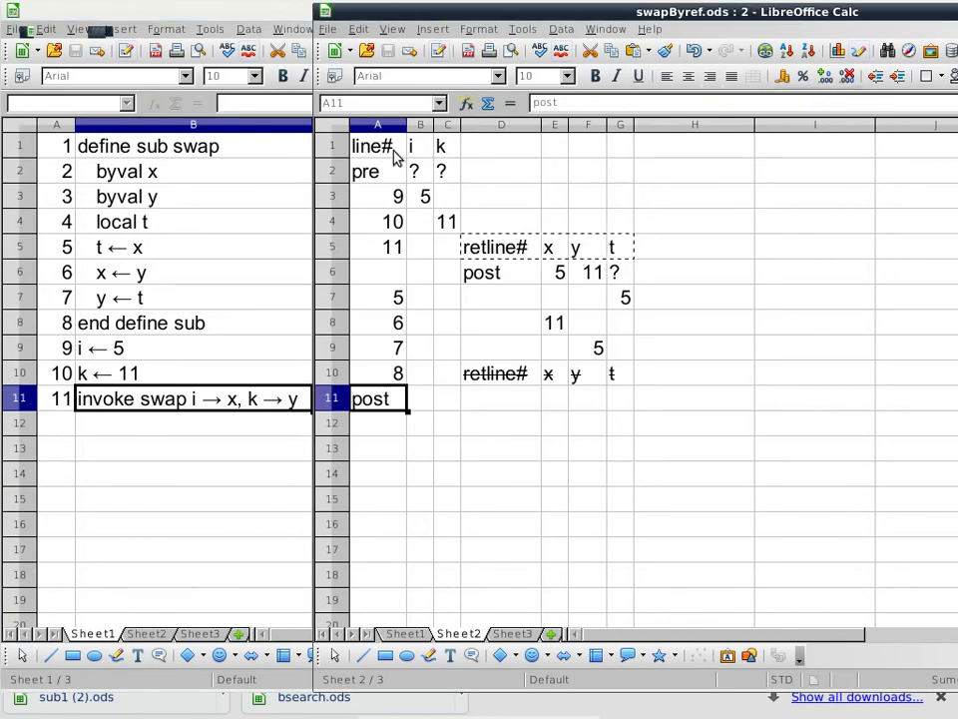
Step: Clear the subroutine invocation trace in A5:G11 of Sheet2
left_click(391, 245)
left_click(621, 404, "shift")
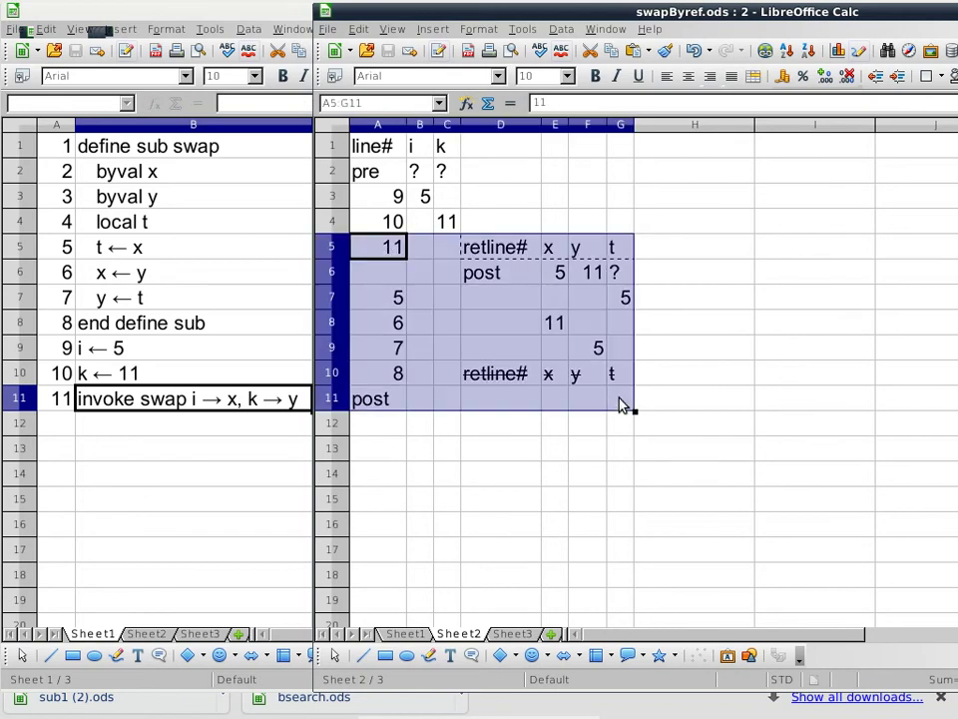
key("Delete")
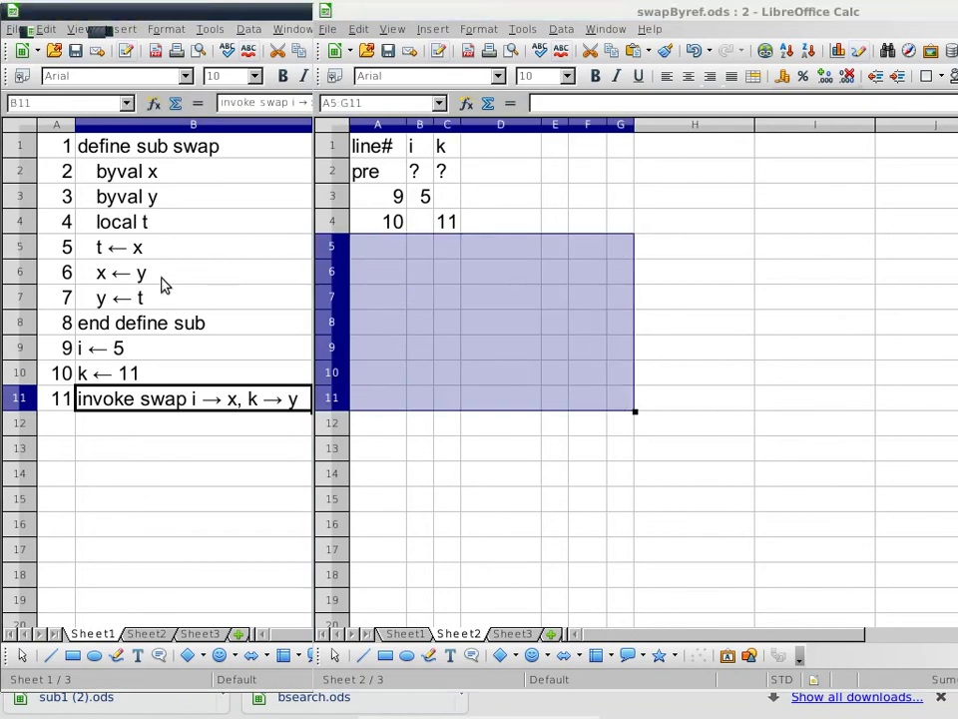
Step: Change the parameter declaration in B2 of Sheet1 to byref x
left_click(110, 175)
double_click(120, 169)
key("shift+Right")
key("shift+Right")
left_click_drag(127, 170, 122, 172)
double_click(119, 170)
type("re")
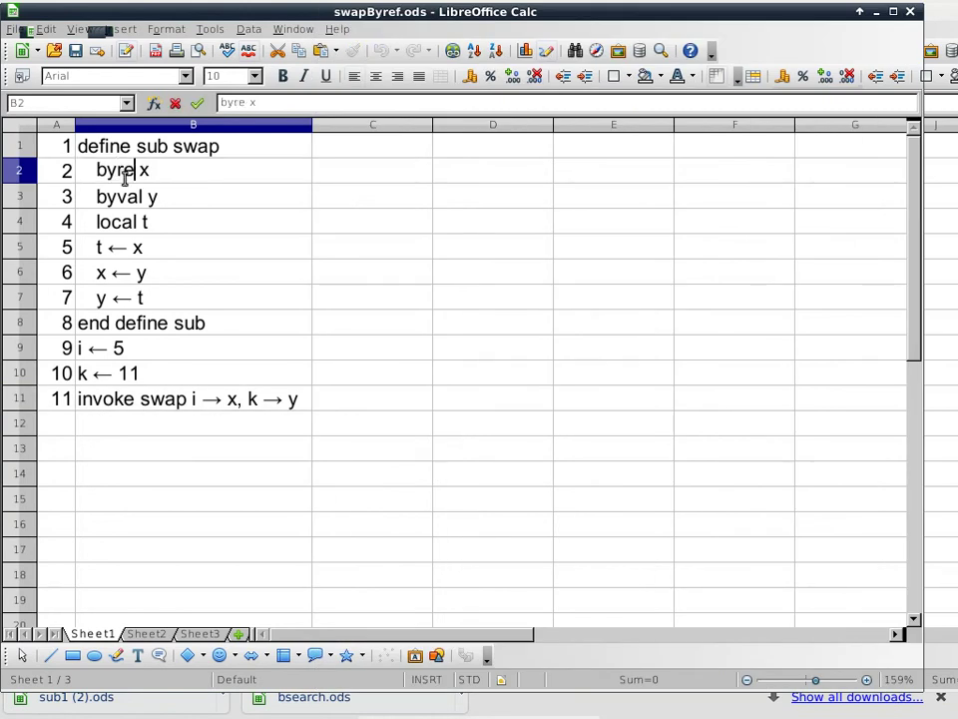
type("f")
key("Return")
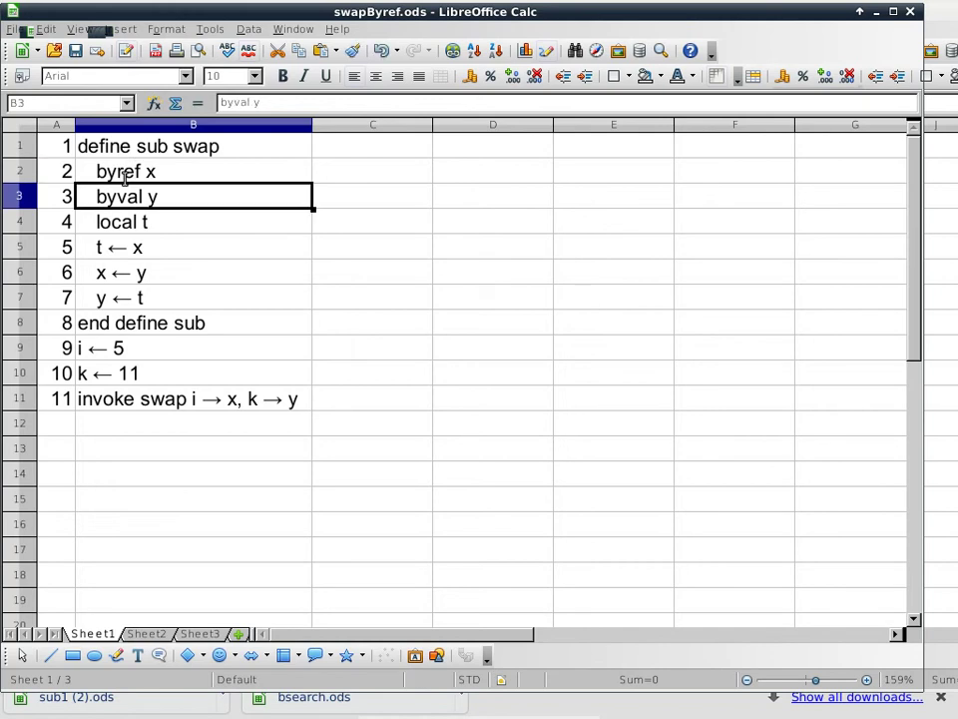
Step: Change the parameter declaration in B3 of Sheet1 to byref y
double_click(148, 197)
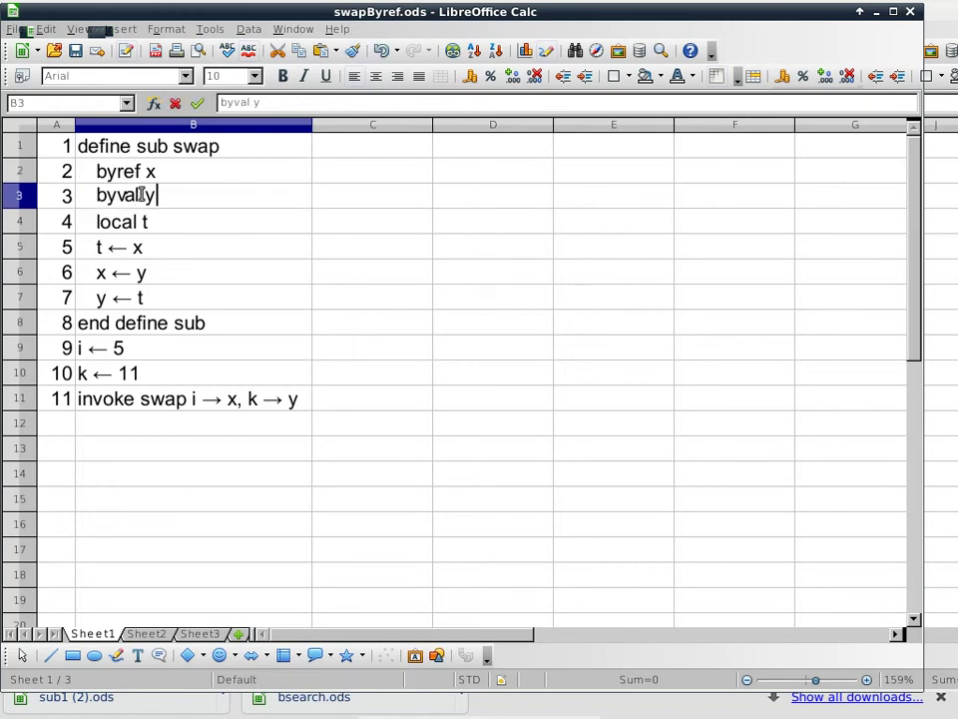
key("BackSpace")
key("BackSpace")
key("BackSpace")
type("ref")
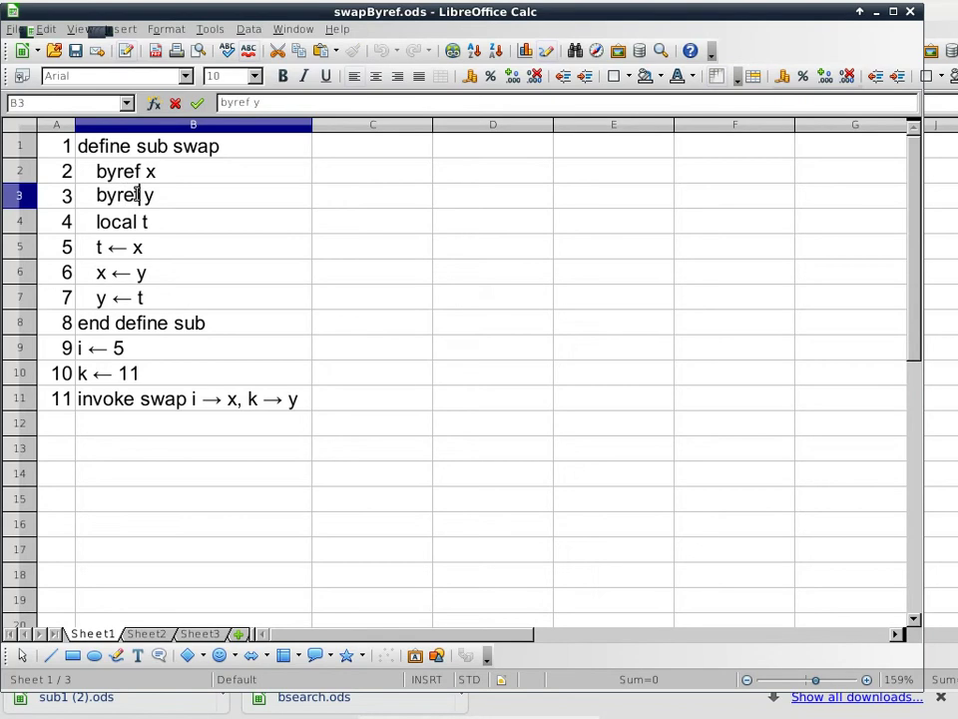
key("Return")
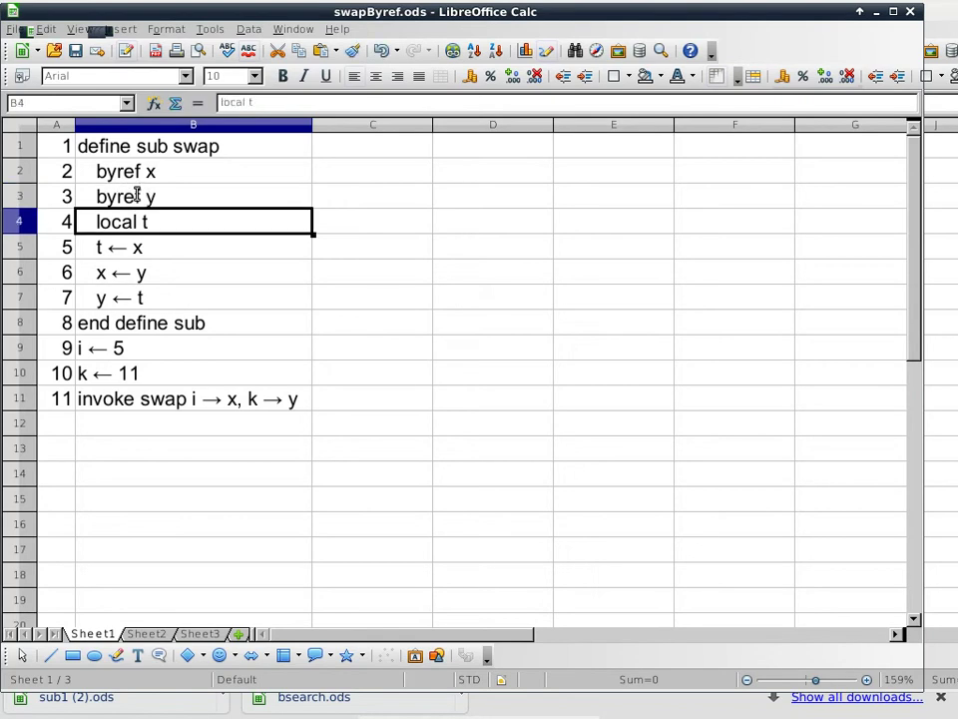
Step: Switch to Chrome and open section 6, By reference parameters, from the contents of Module 0232: Subroutine tracing
key("alt+Tab")
key("alt+Tab")
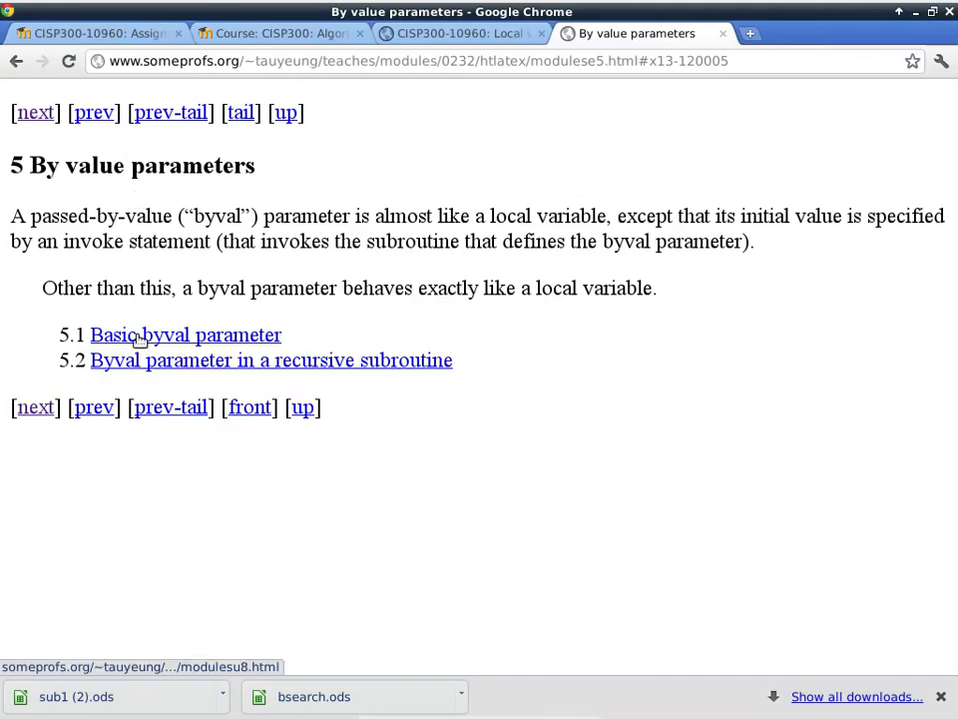
left_click(285, 112)
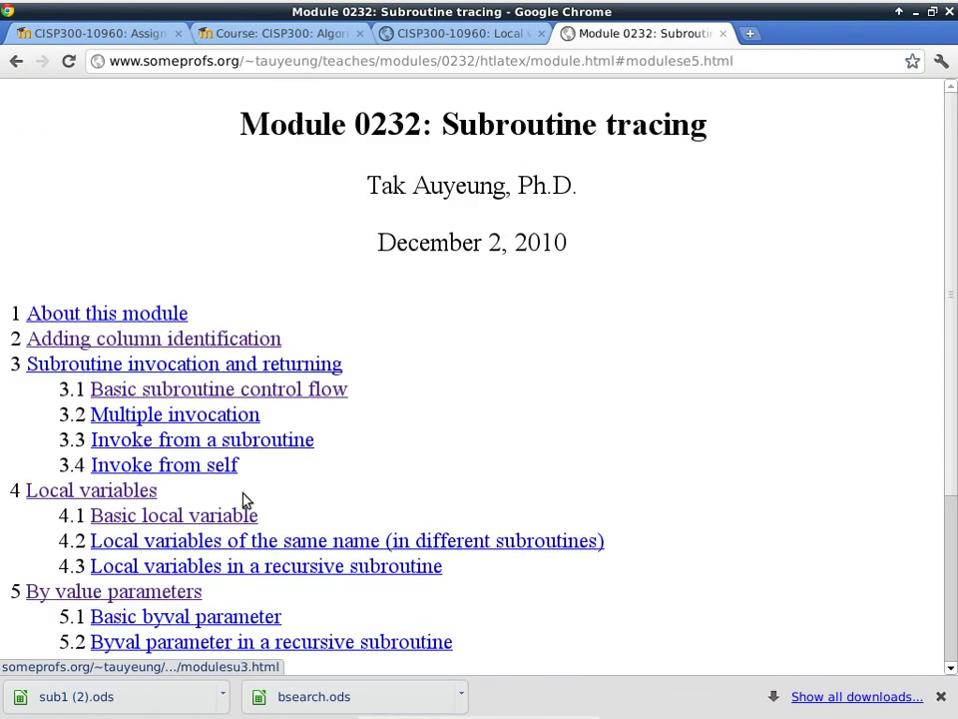
scroll(244, 499, "down", 3)
left_click(157, 472)
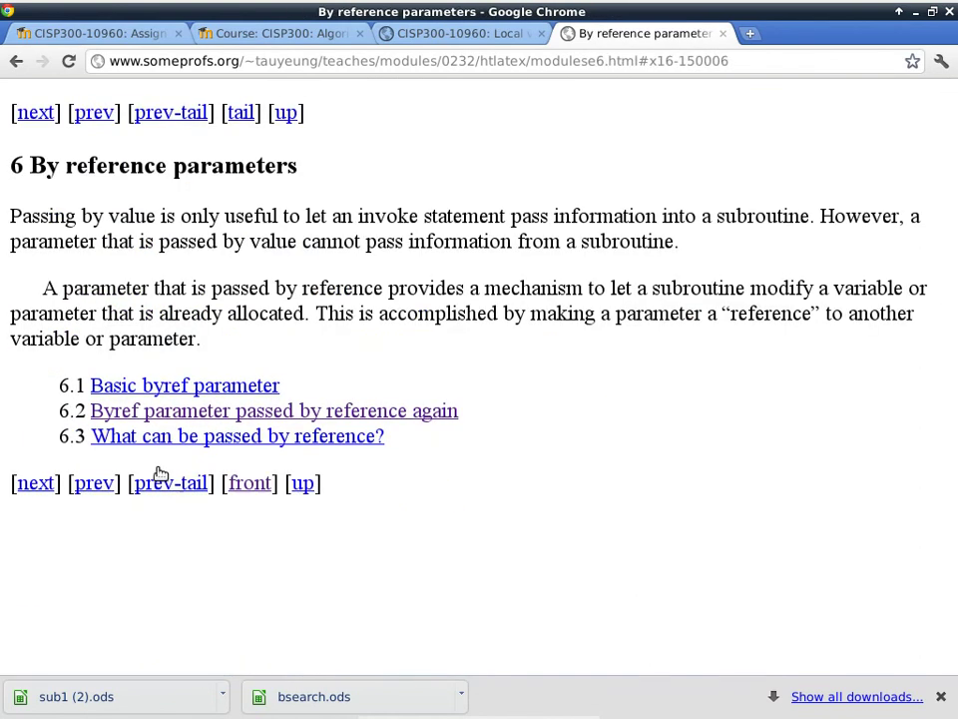
Step: Switch back to Calc and change the invoke statement in B11 of Sheet1 to invoke swap i ↔ x, k ↔ y
key("alt+Tab")
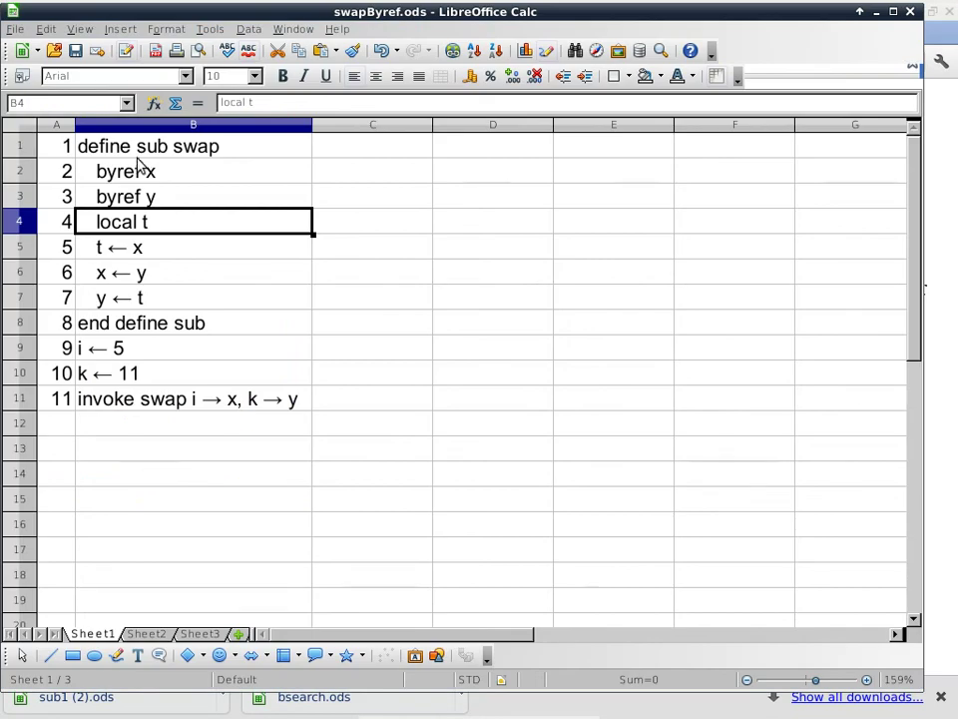
left_click(216, 404)
double_click(215, 403)
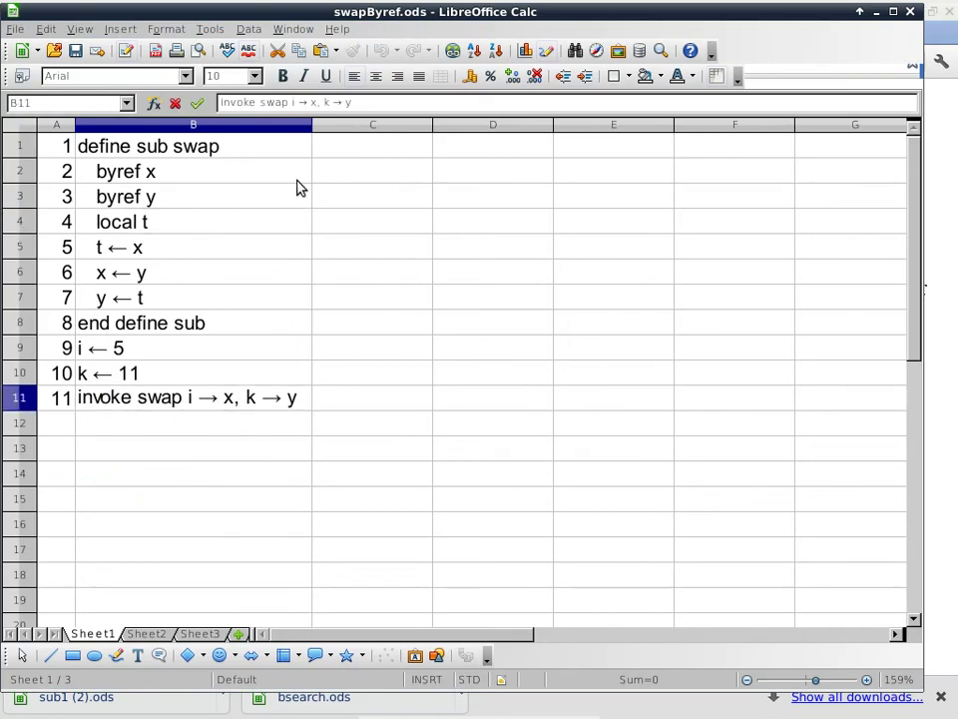
key("BackSpace")
type("<->")
left_click(273, 400)
left_click_drag(272, 400, 281, 399)
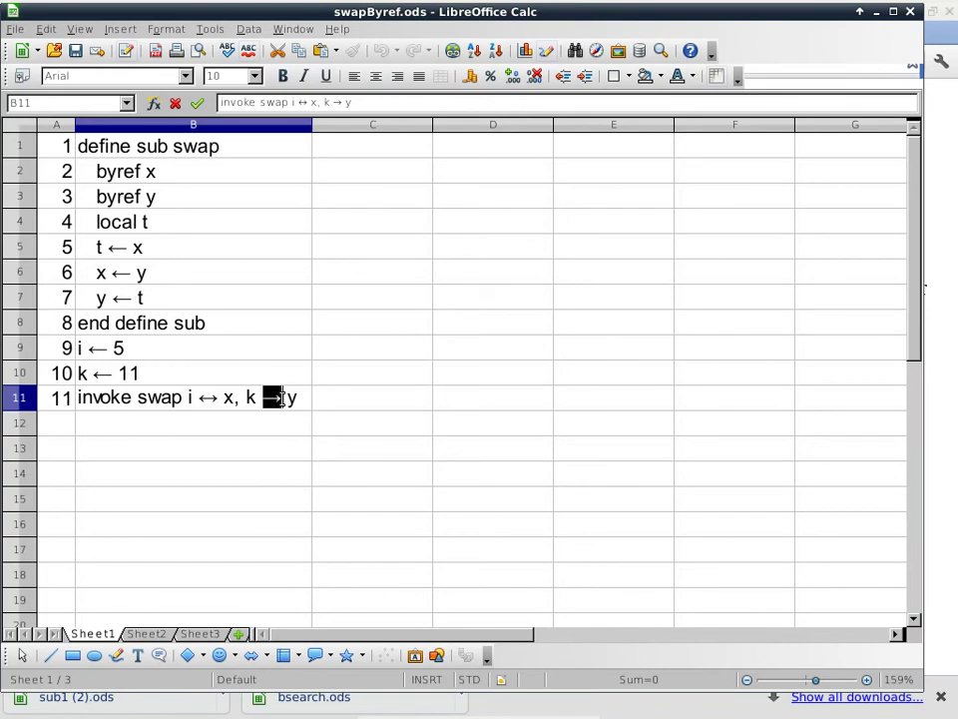
key("Delete")
type("<->")
left_click(359, 408)
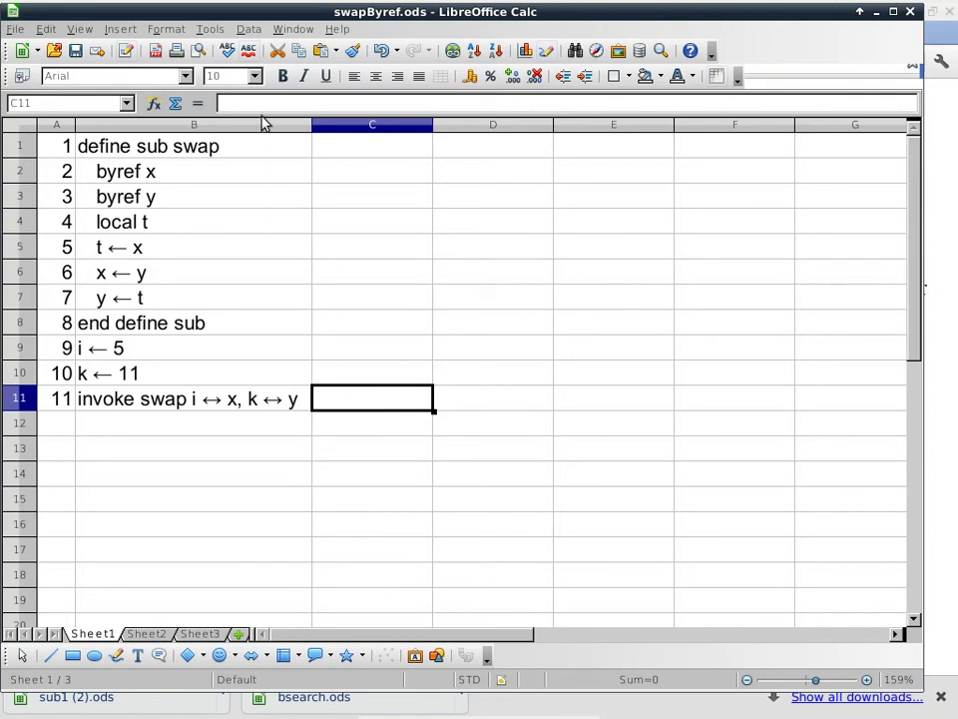
Step: In the second swapByref window, enter 11 in A5 of Sheet2, retline# in D5 and post in D6
left_click(293, 29)
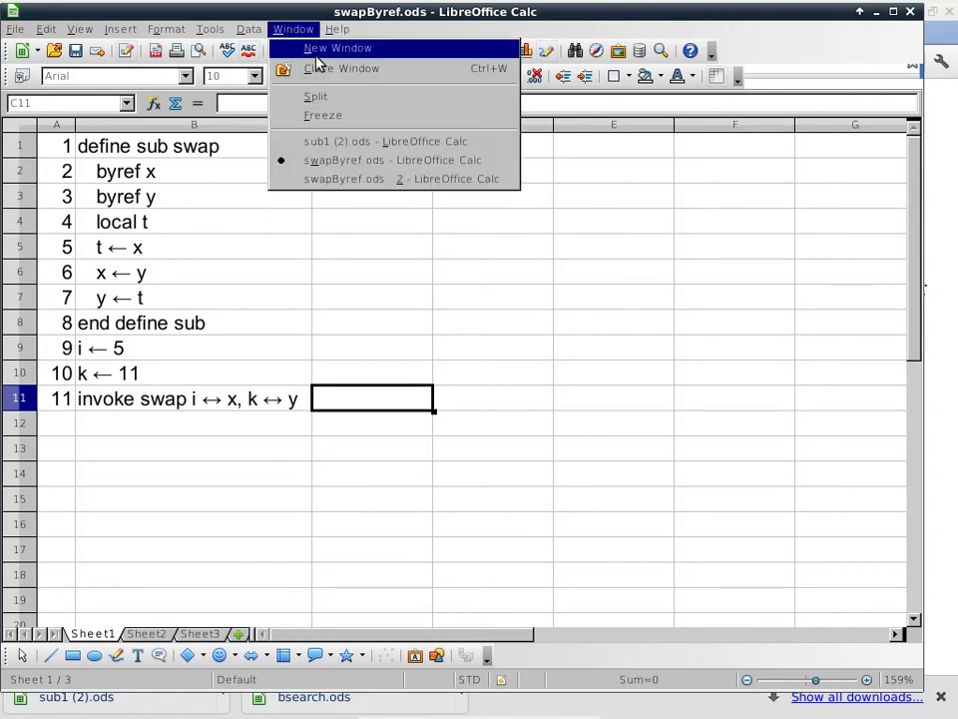
left_click(373, 179)
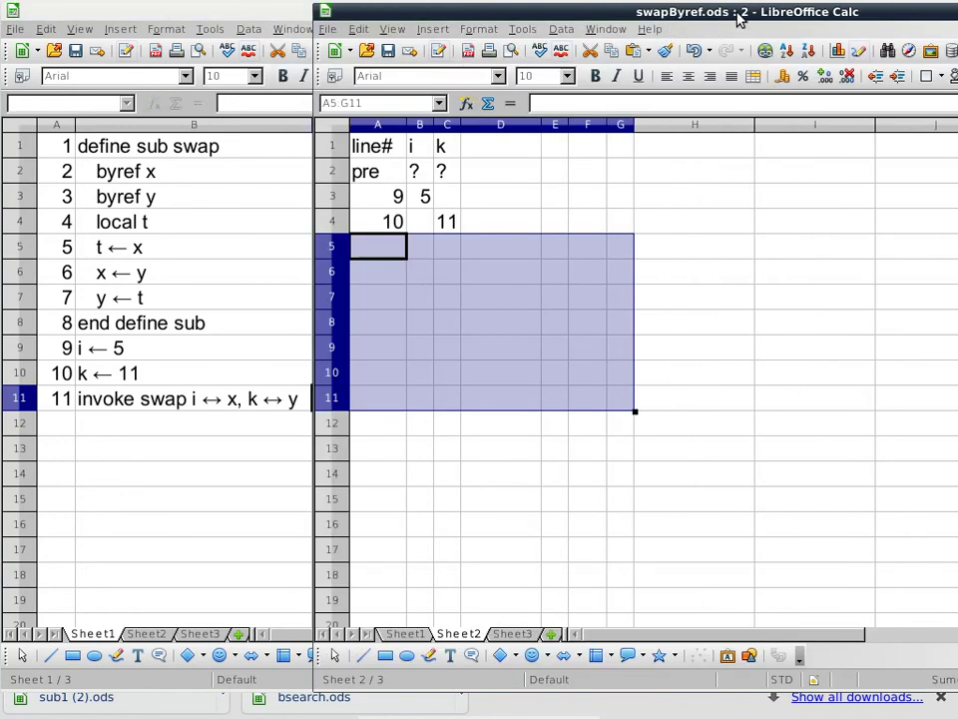
mouse_move(417, 11)
left_mouse_down()
mouse_move(440, 6)
mouse_move(411, 5)
left_mouse_up()
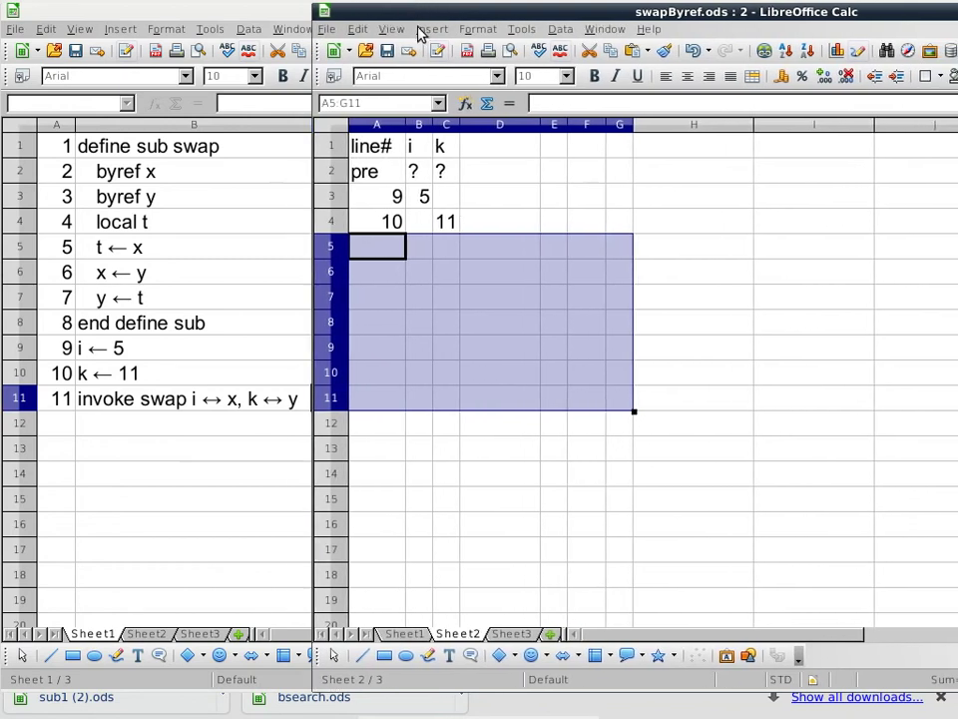
left_click(387, 245)
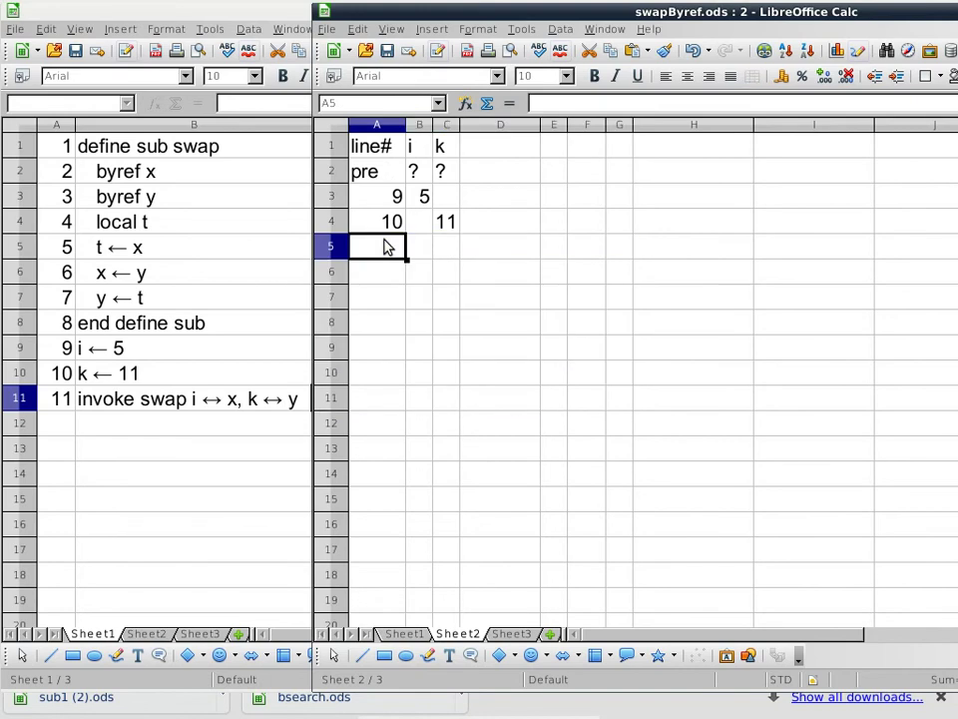
type("11")
key("Tab")
key("Tab")
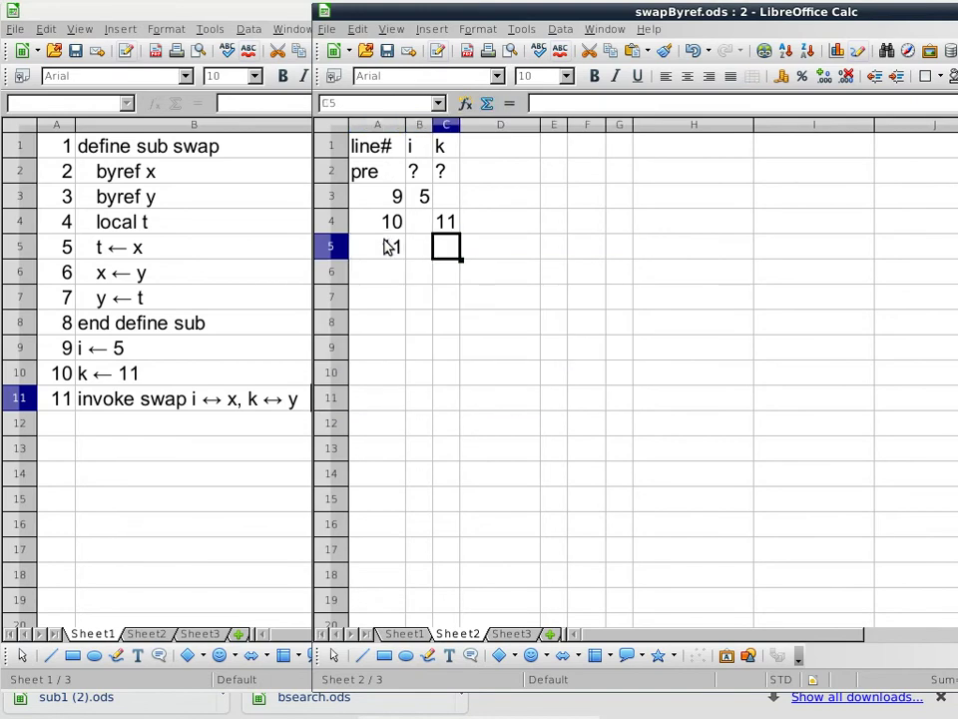
key("Tab")
type("retline#")
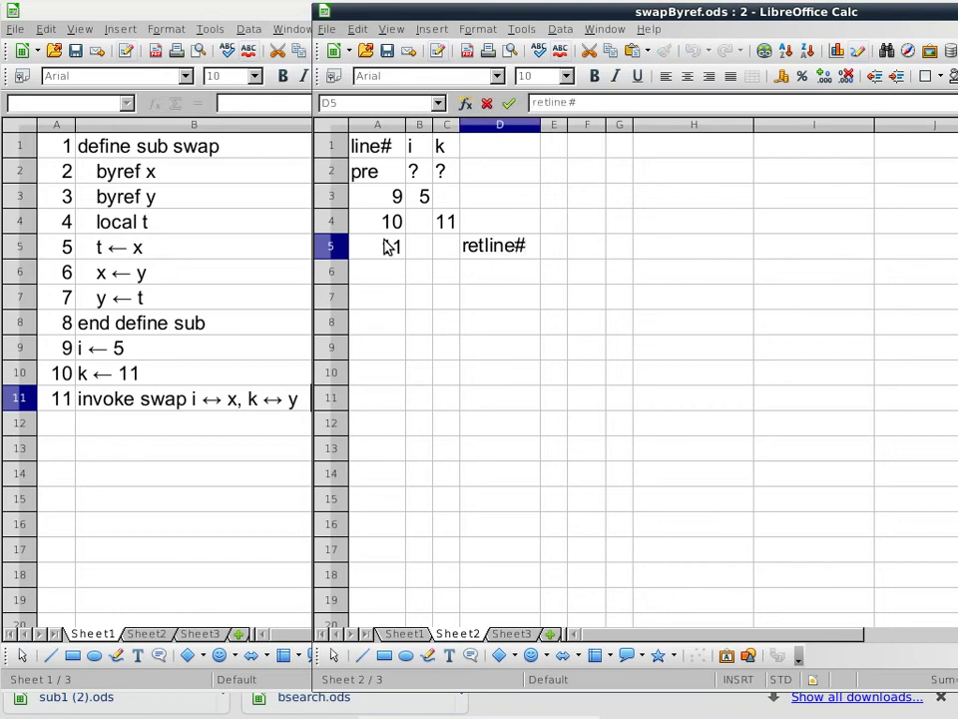
key("Return")
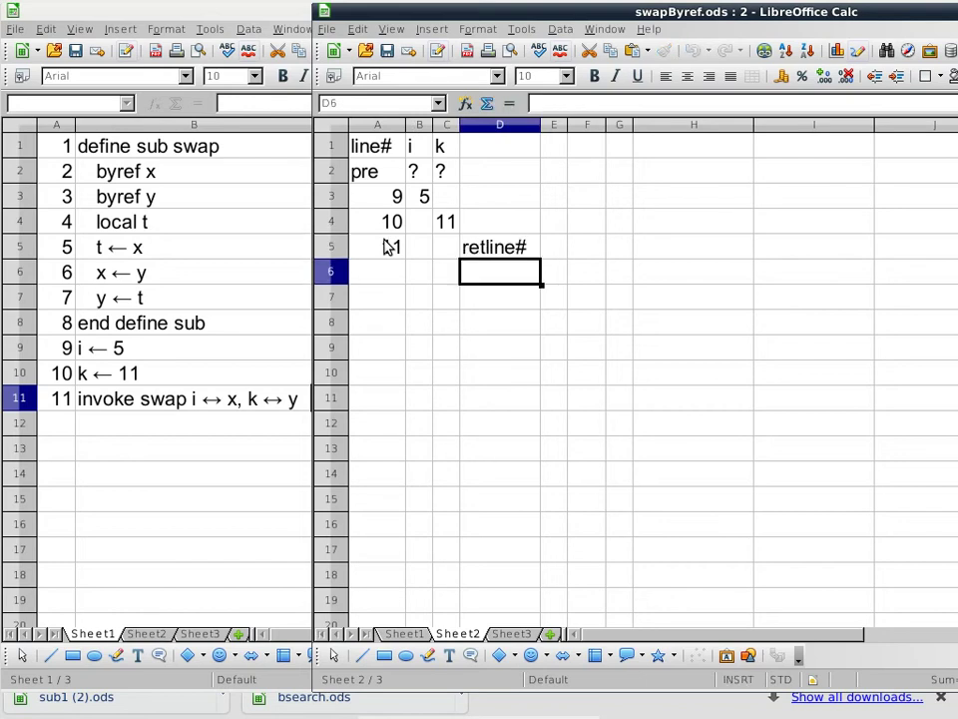
type("post")
key("Return")
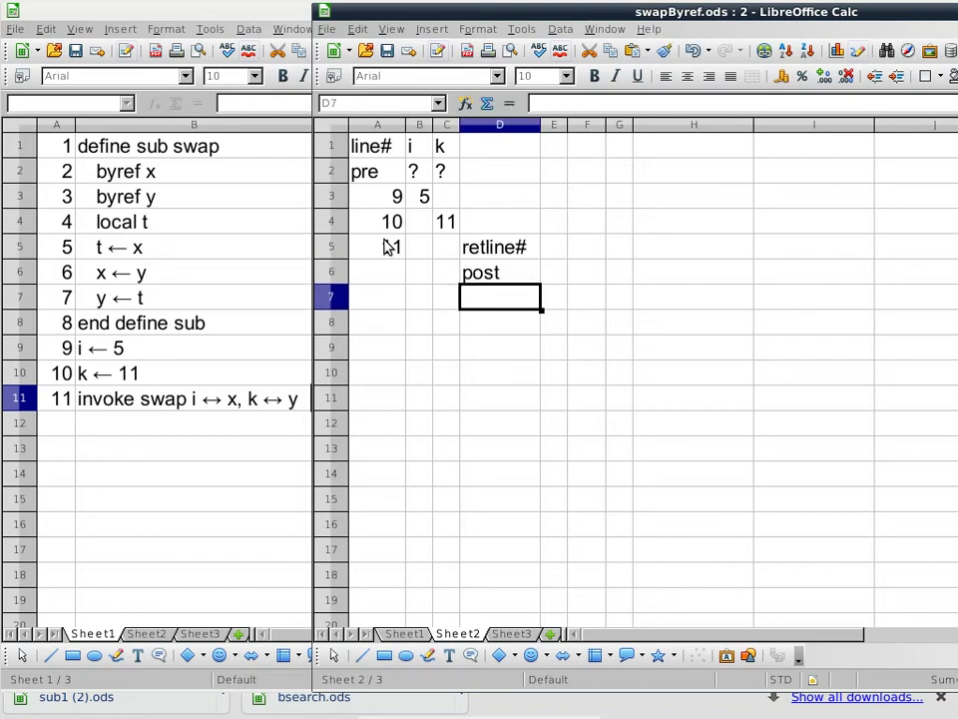
Step: Add the local variable t in G5 of Sheet2 with ? as its initial value in G6
left_click(619, 250)
type("t")
key("Return")
type("?")
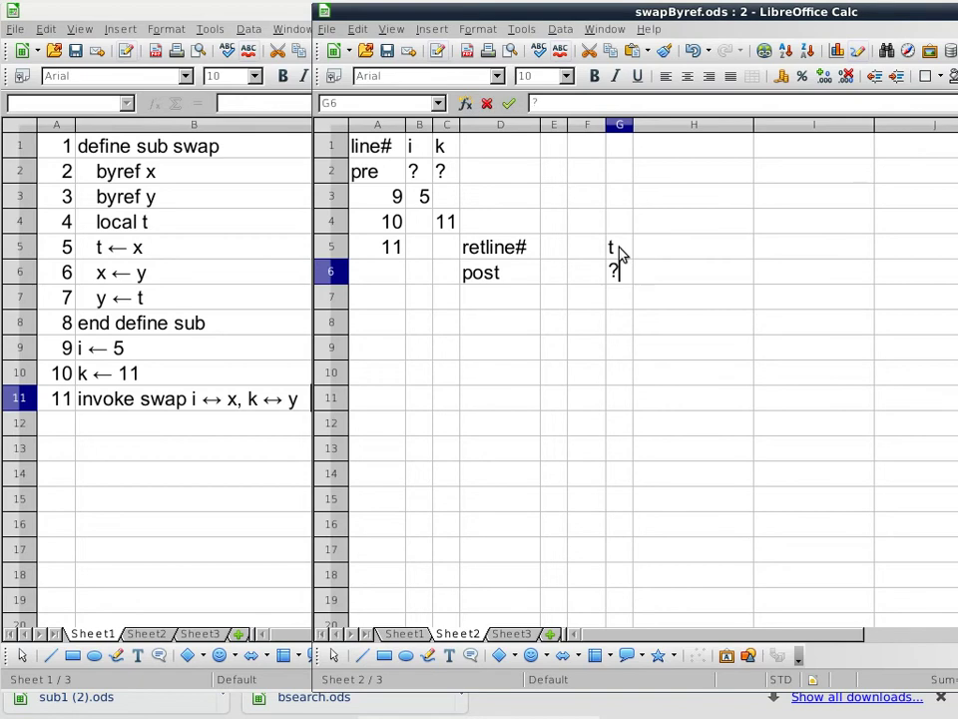
key("Return")
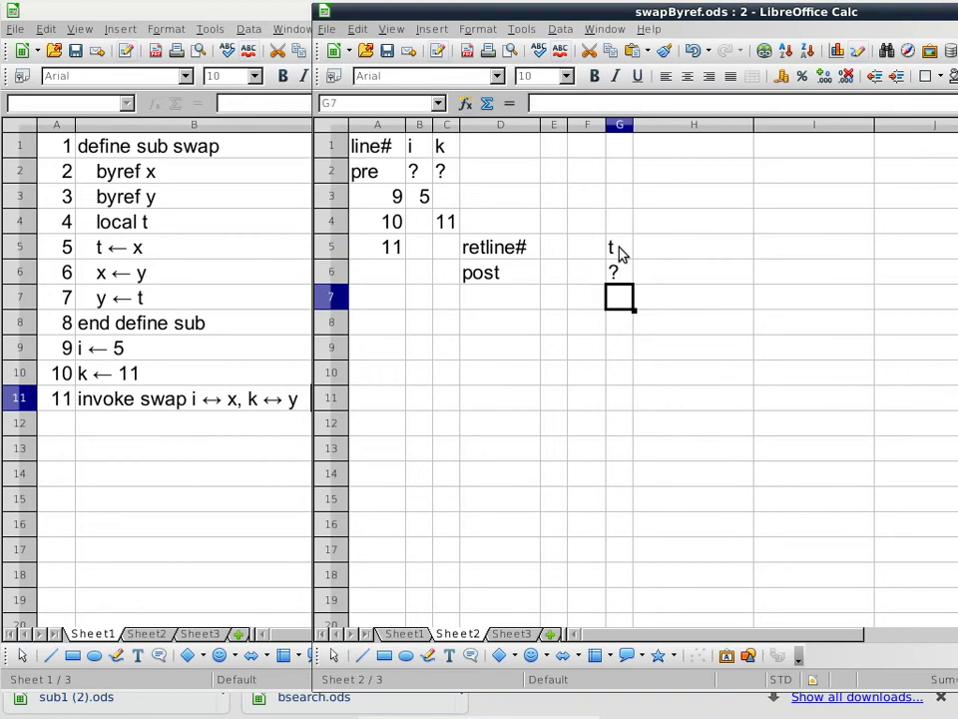
Step: Add the parameter headers x in E5 and y in F5 of Sheet2
left_click(558, 256)
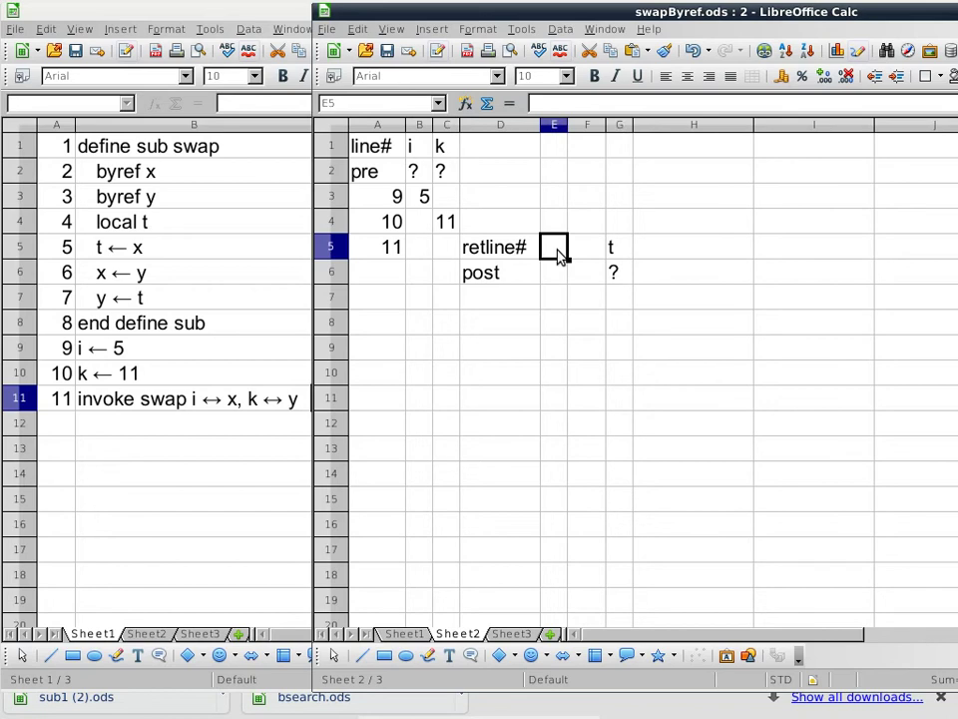
type("x")
left_click(583, 250)
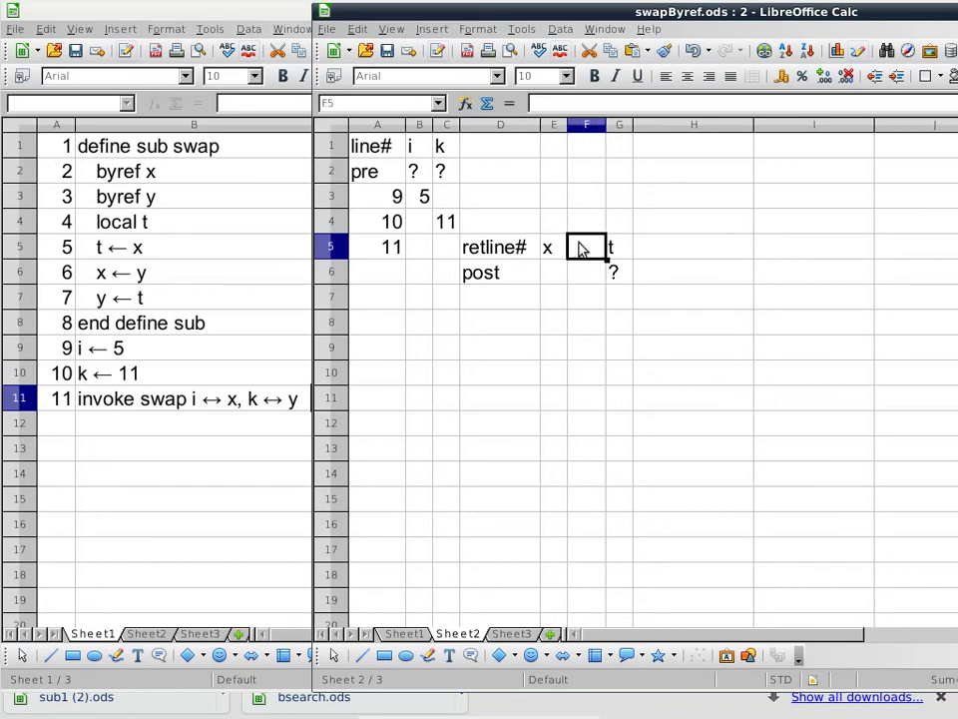
type("y")
left_click(554, 275)
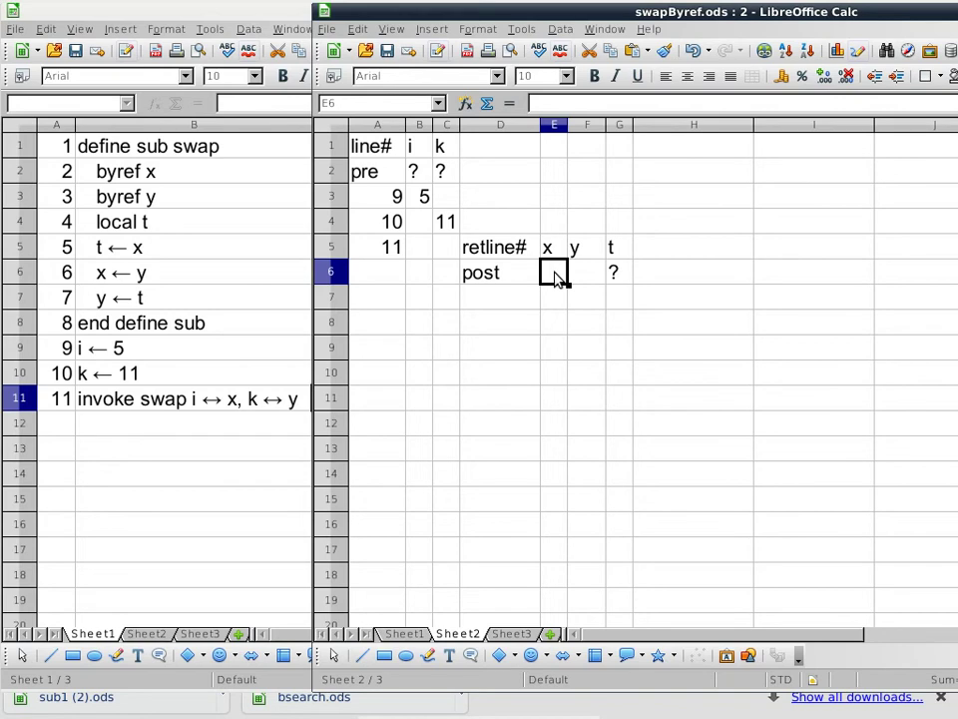
Step: Widen columns E and F of Sheet2 to make room for the parameter descriptions
left_click_drag(567, 124, 728, 124)
left_click(663, 126)
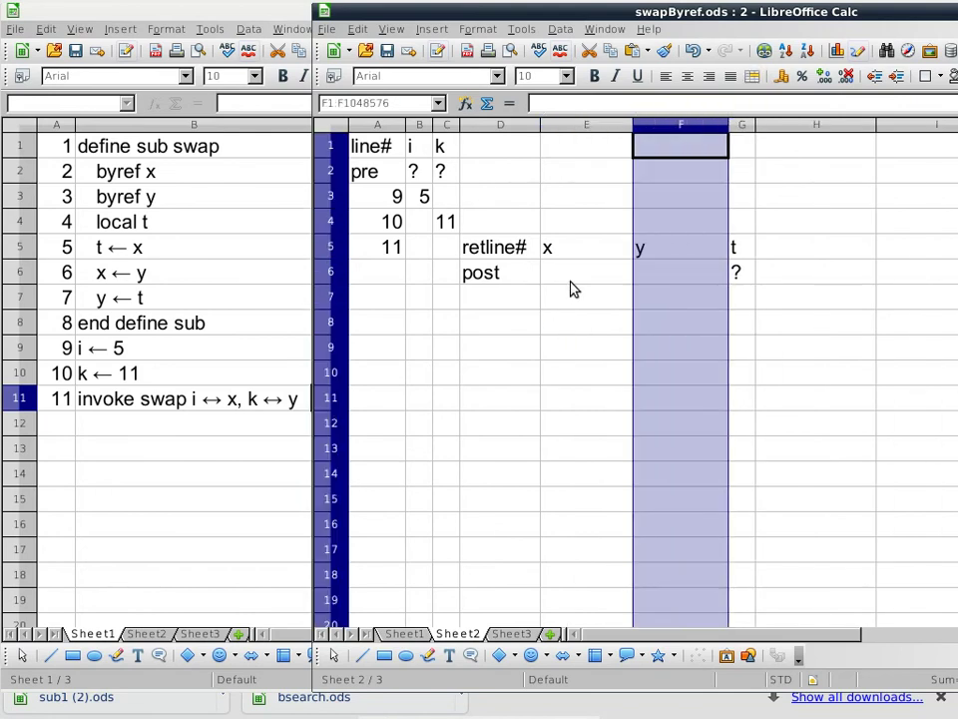
left_click(579, 276)
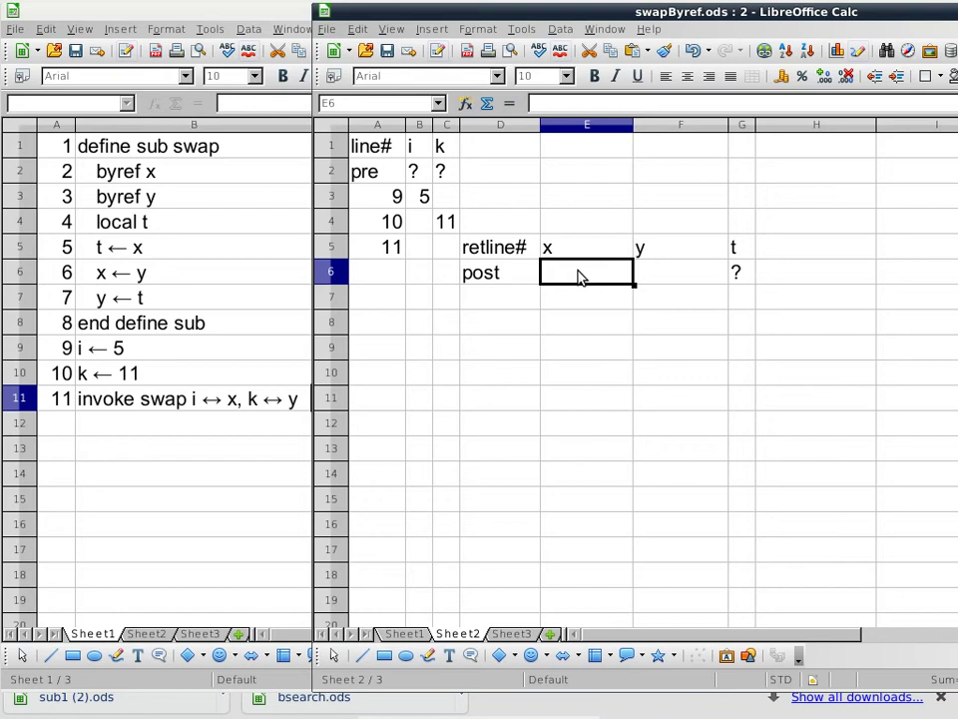
type("aka")
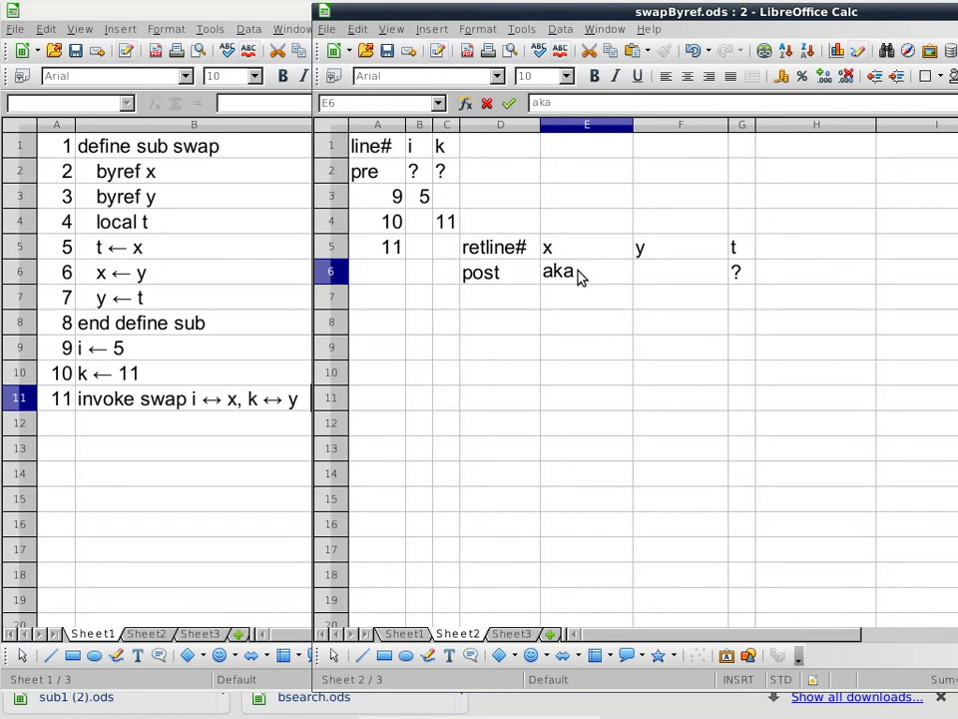
type("col")
type(" B")
key("BackSpace")
type("C")
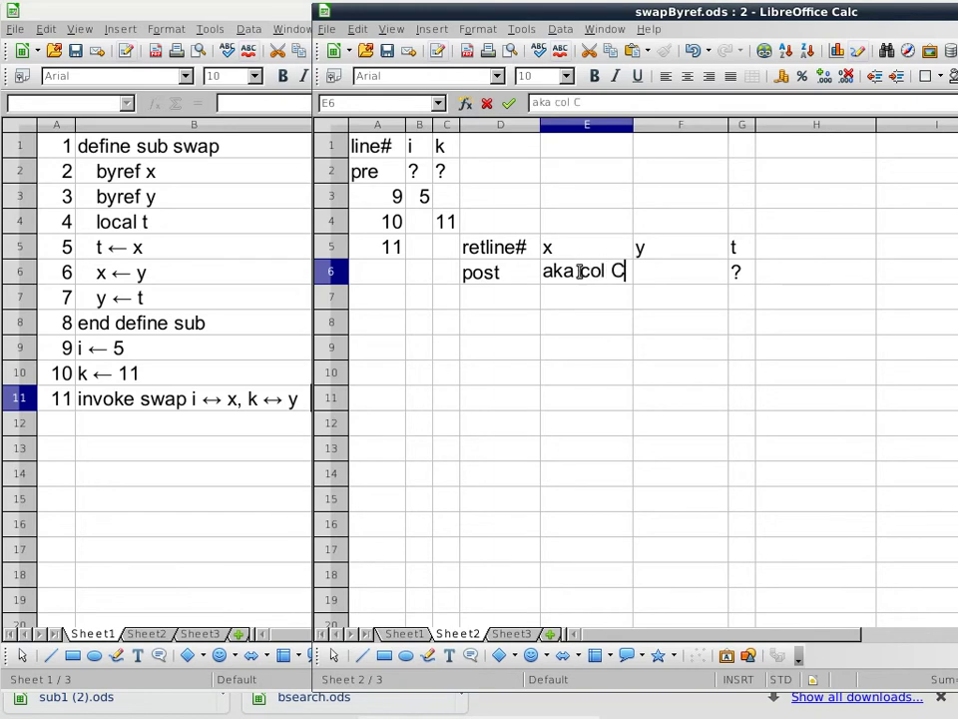
key("Tab")
type("aka col")
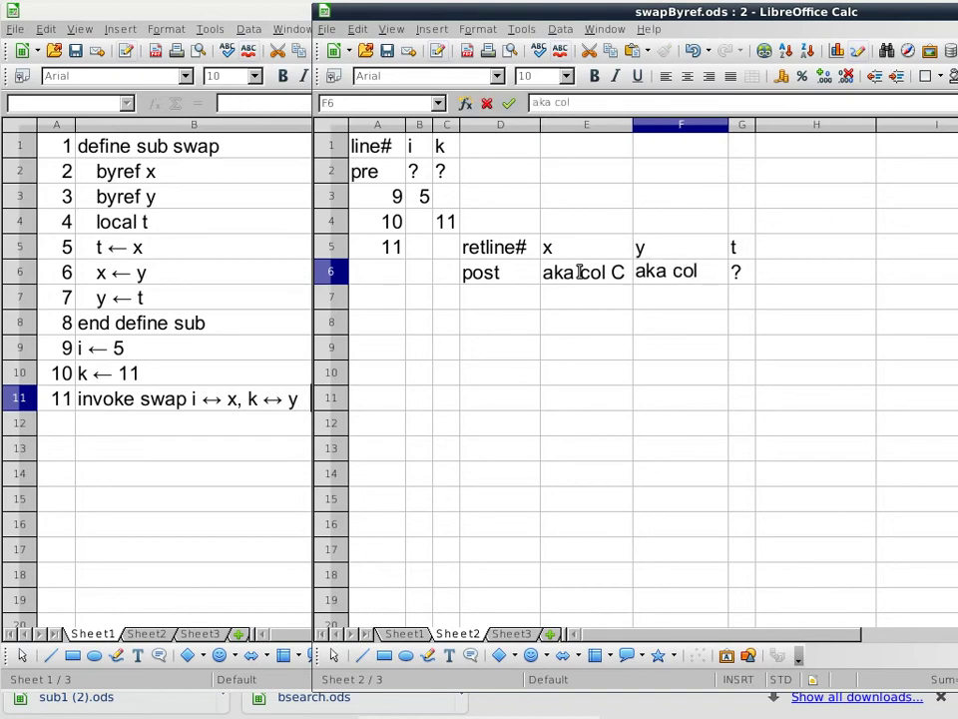
key("Escape")
Step: Describe the reference parameters by entering aka col B in E6 and aka col C in F6
left_click(579, 272)
type("aka col B")
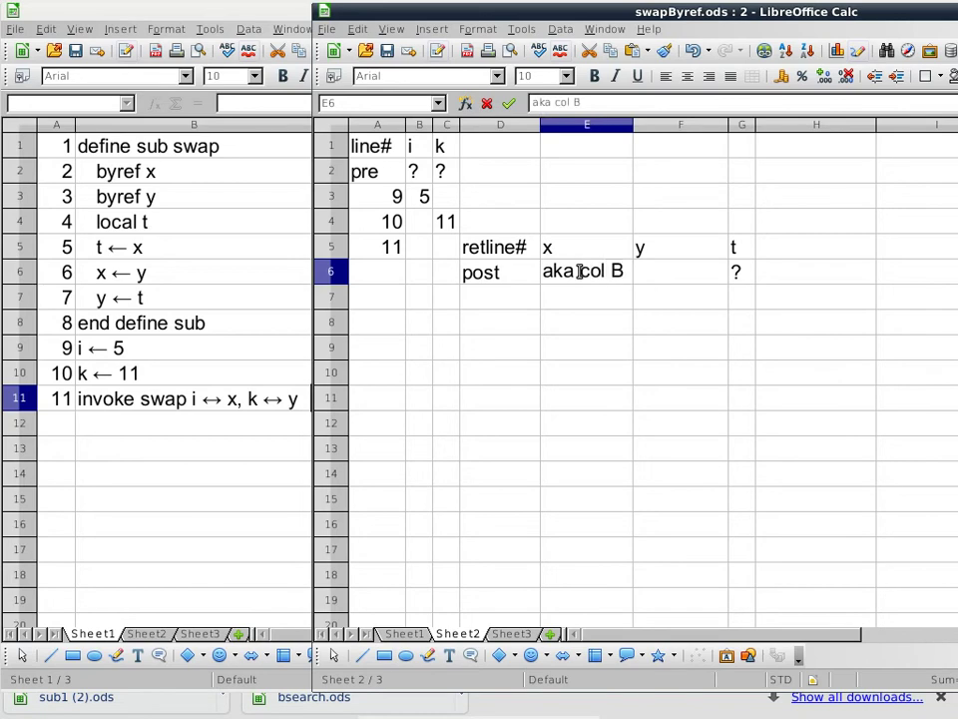
key("Tab")
type("aka col")
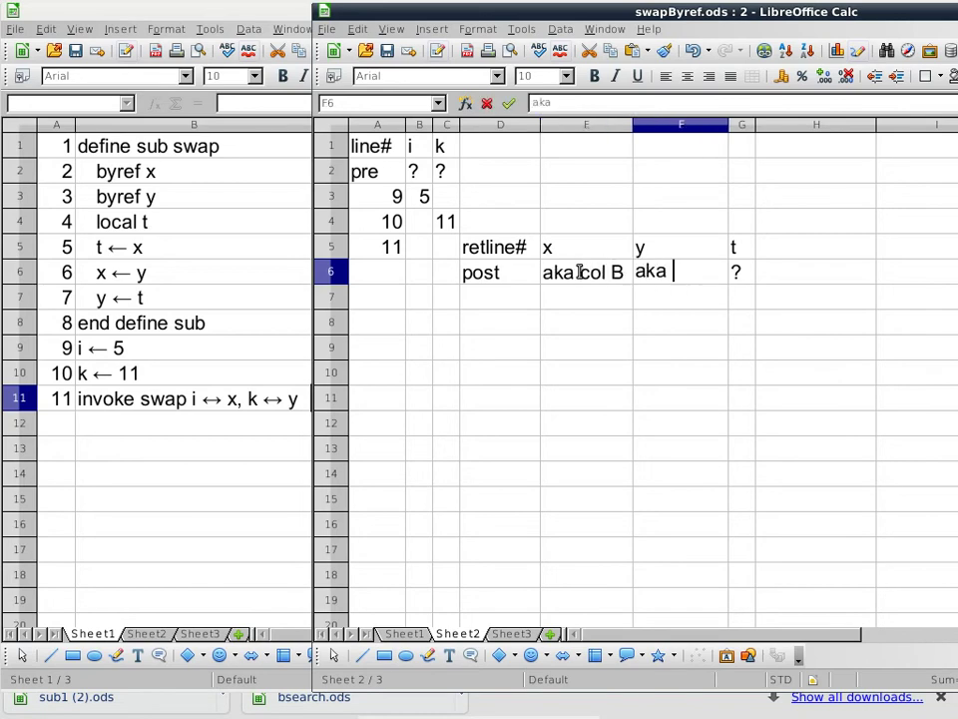
type(" C")
key("Return")
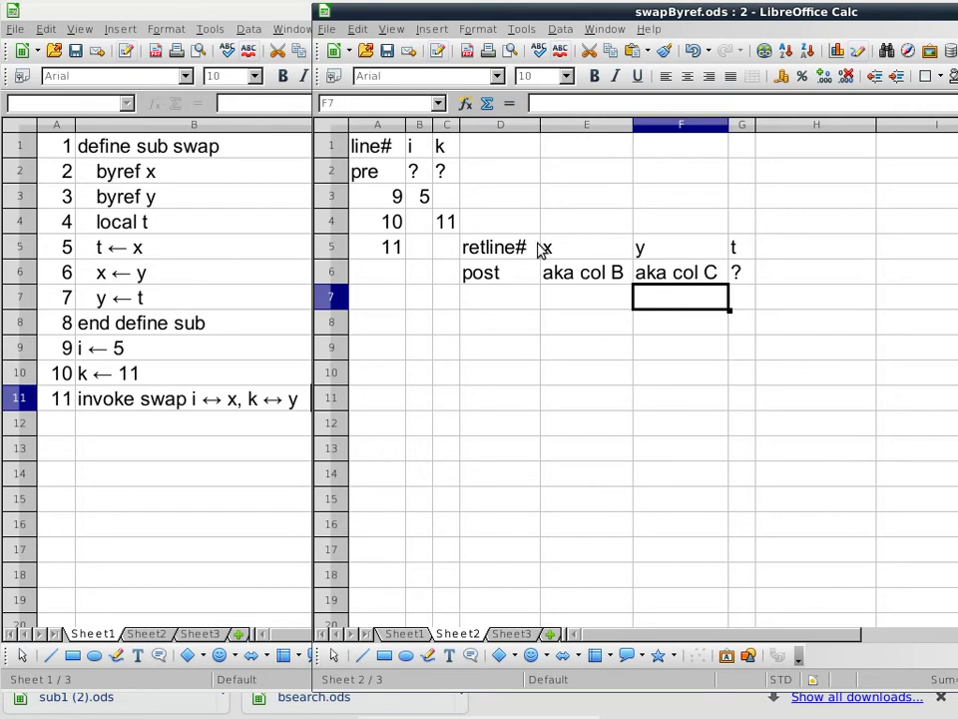
Step: Trace line 5 of the subroutine by entering 5 in A7 and the value 5 for t in G7
left_click(382, 298)
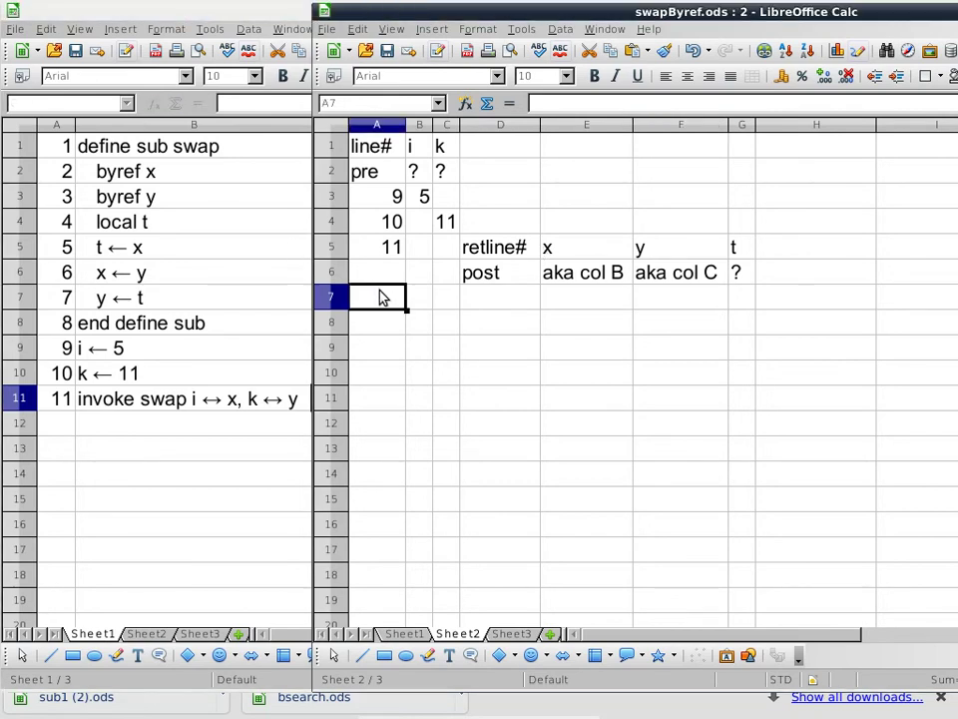
type("5")
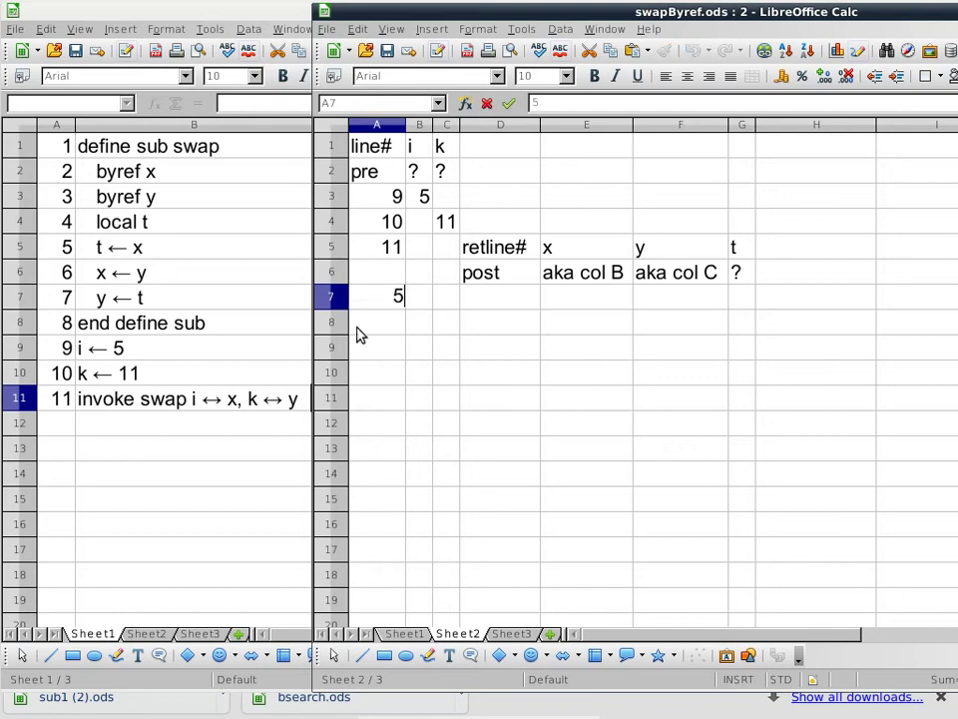
left_click(317, 228)
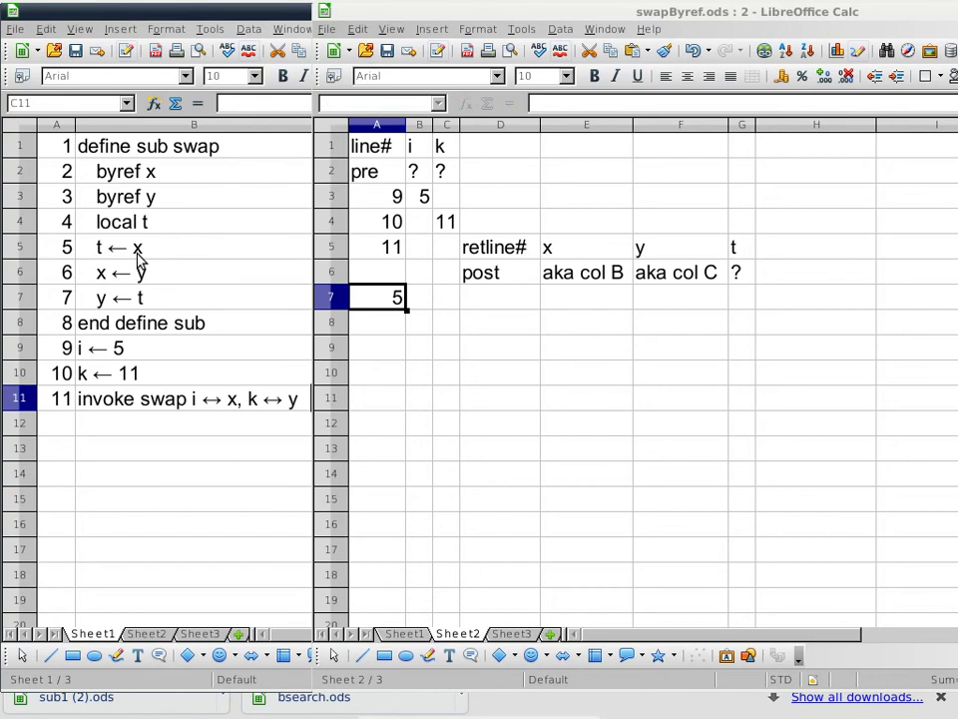
left_click(754, 306)
type("5")
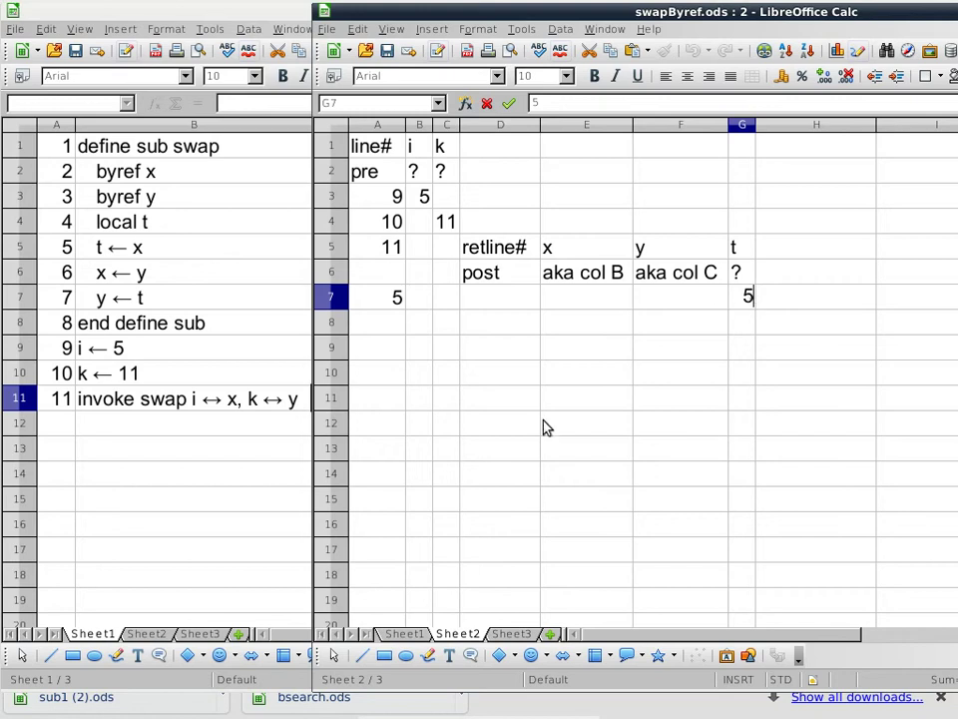
Step: Trace line 6 by entering 6 in A8 and the new value 11 for i in B8
left_click(400, 334)
type("6")
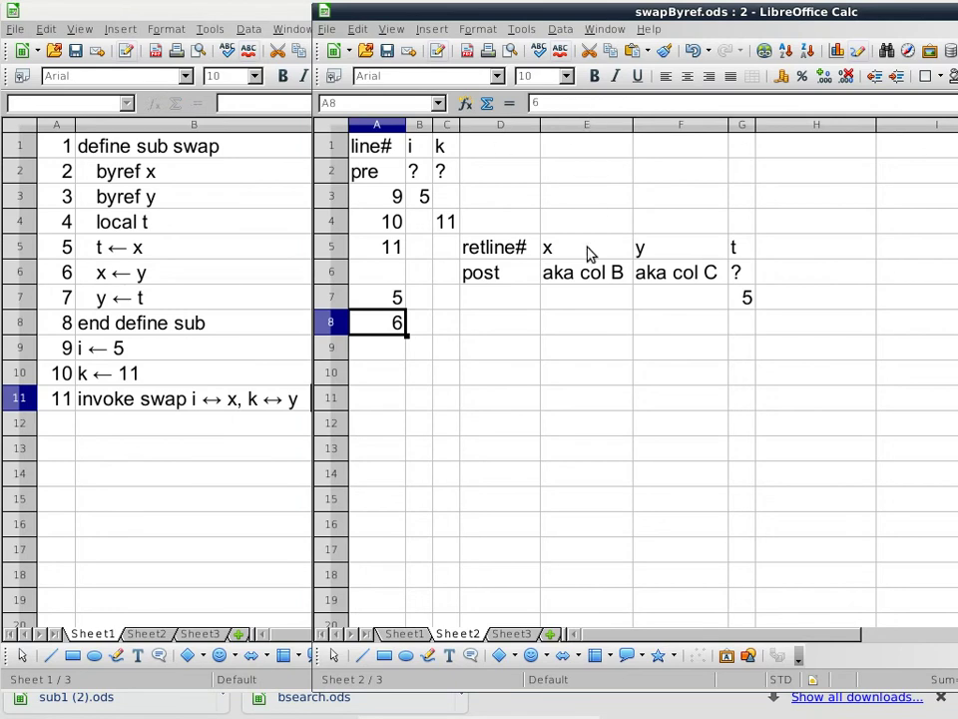
left_click(590, 323)
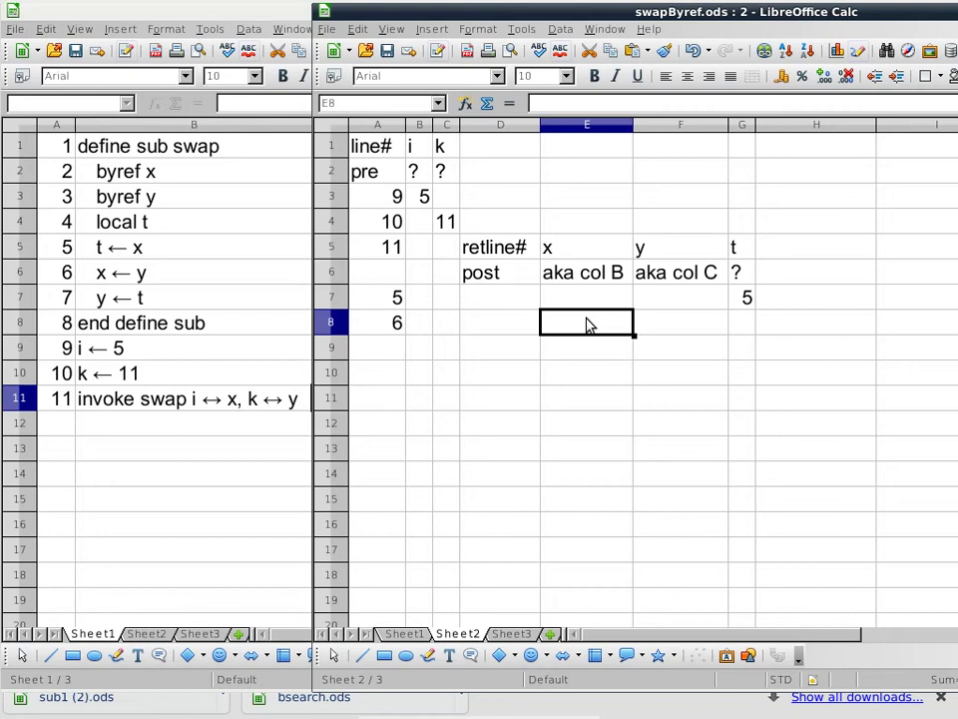
left_click(425, 322)
type("11")
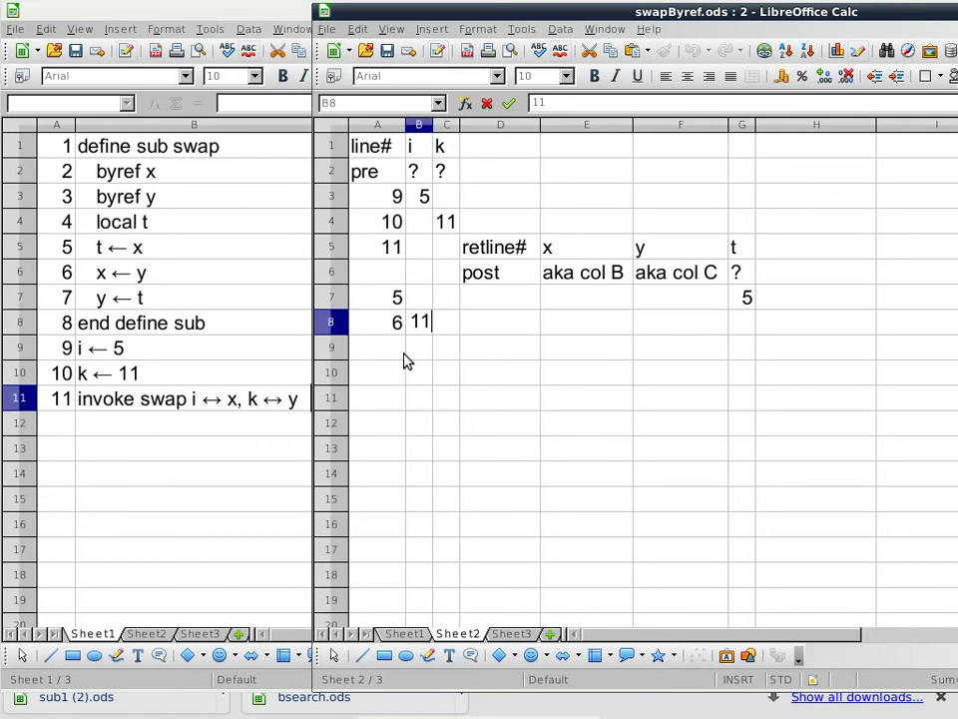
Step: Try rewording the x description in E6 as wormhole to col B, and restore it to aka col B
left_click(573, 279)
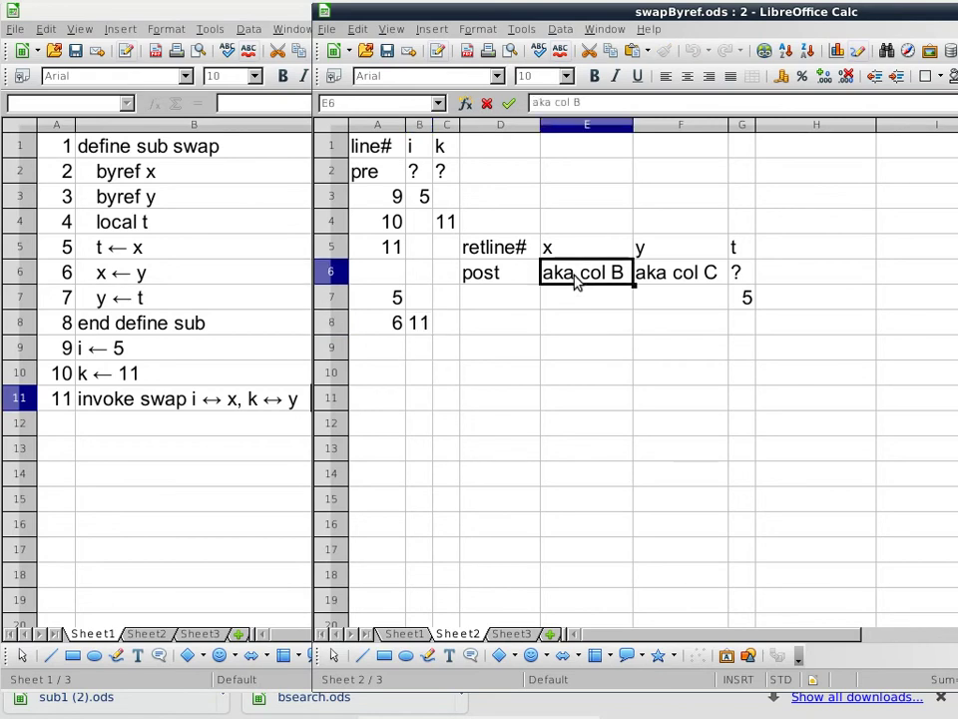
double_click(552, 102)
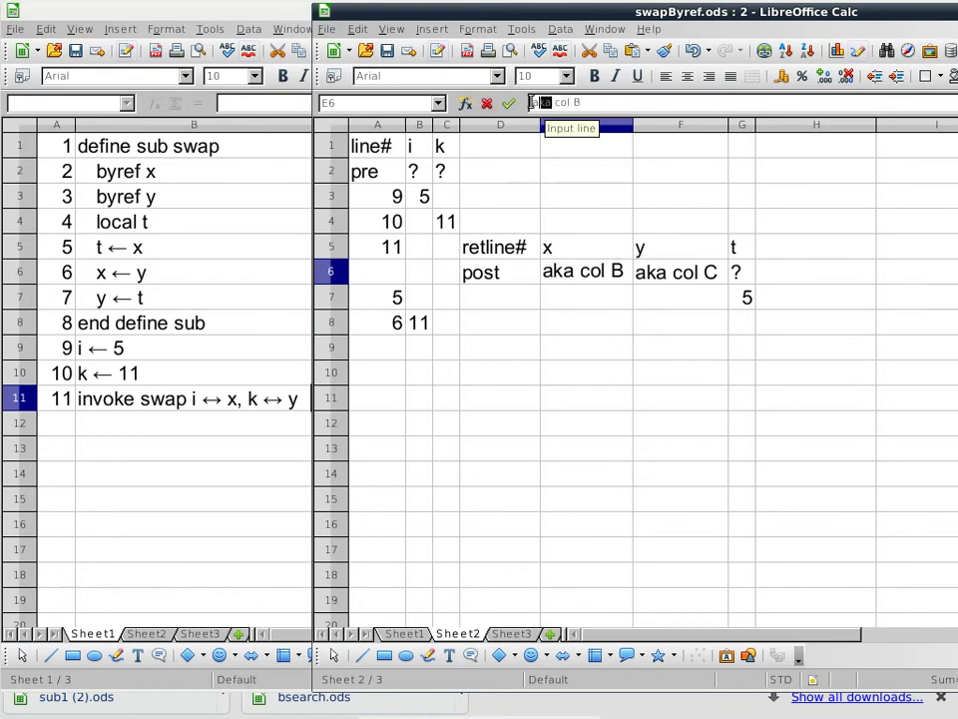
type("wh")
key("BackSpace")
type("ormhole to")
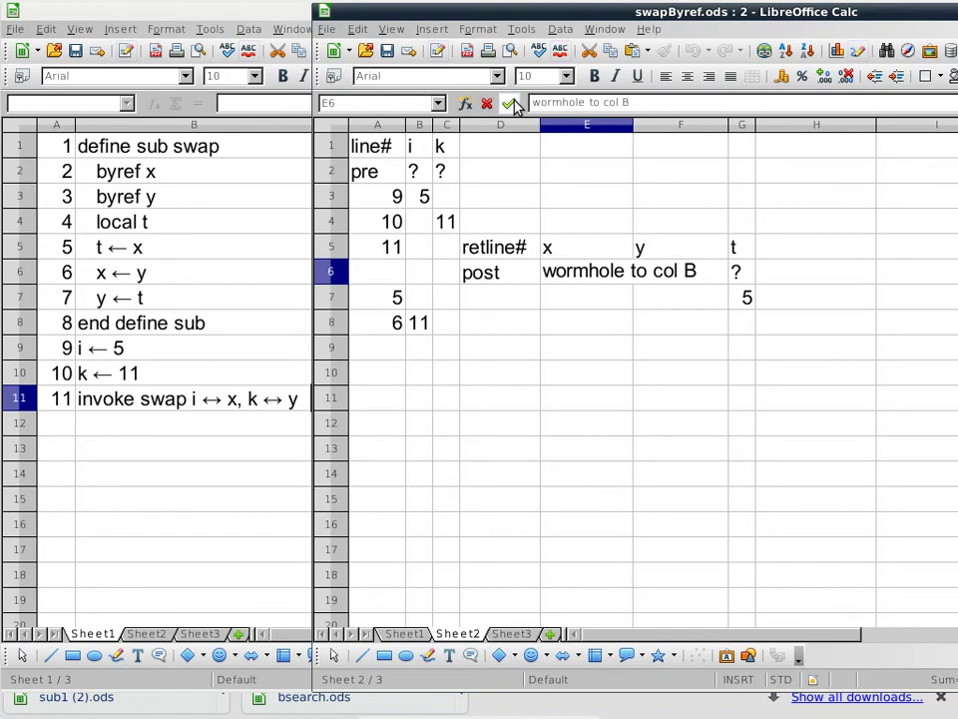
key("BackSpace")
key("BackSpace")
key("BackSpace")
key("BackSpace")
key("BackSpace")
key("BackSpace")
key("BackSpace")
key("BackSpace")
key("BackSpace")
key("BackSpace")
key("BackSpace")
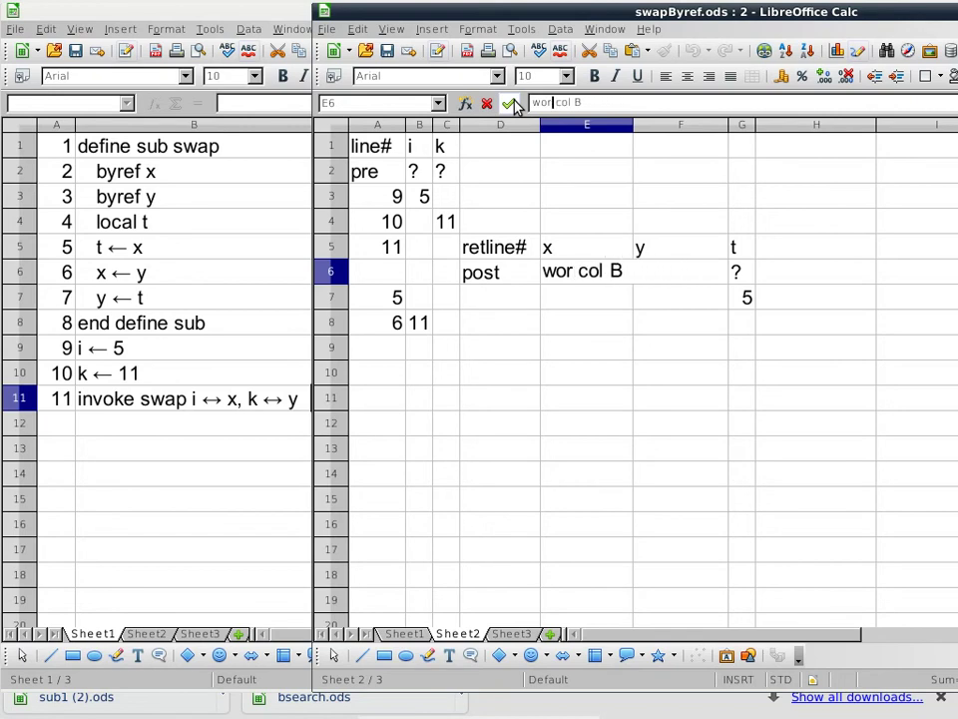
type("aka")
key("Return")
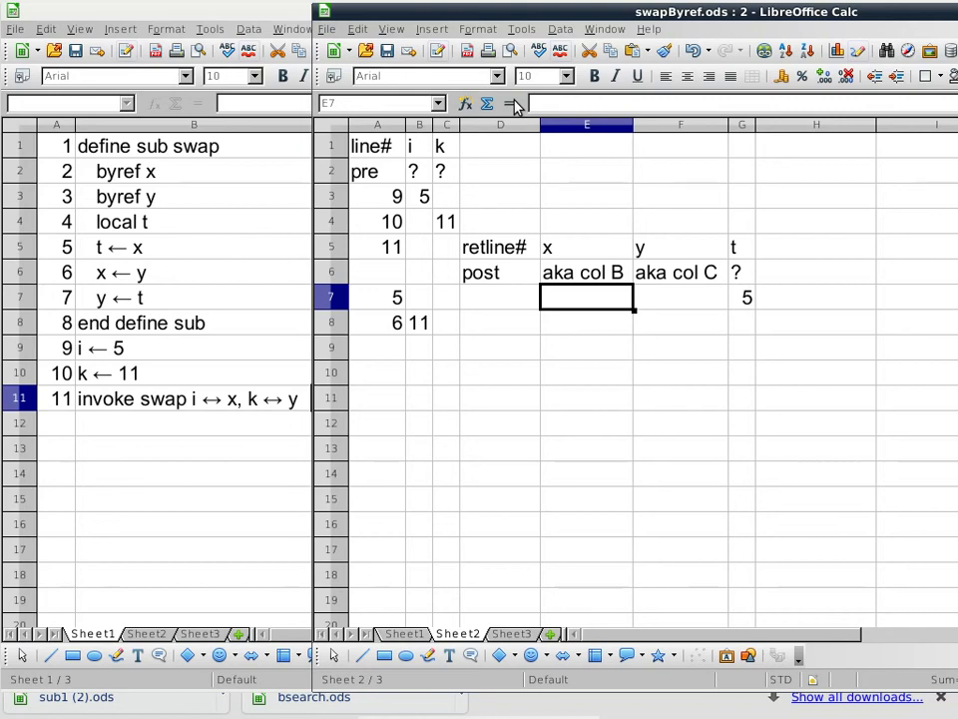
Step: Trace line 7 of the subroutine by entering 7 in A9 and the new value 5 for k in C9
key("Down")
key("Left")
key("Left")
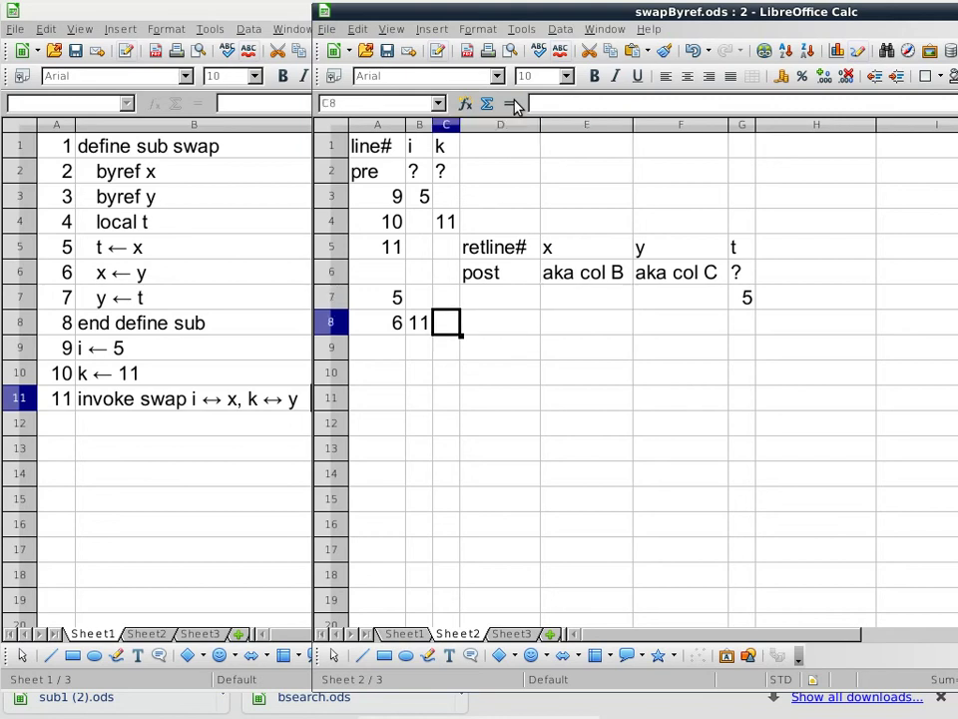
key("Left")
key("Left")
key("Down")
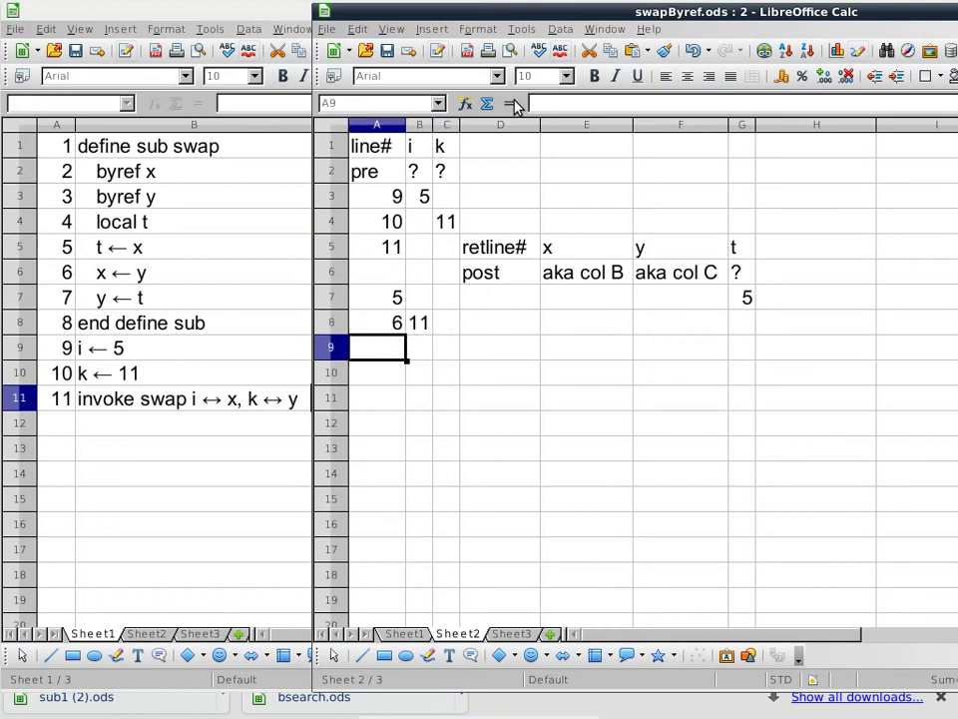
type("7")
key("Tab")
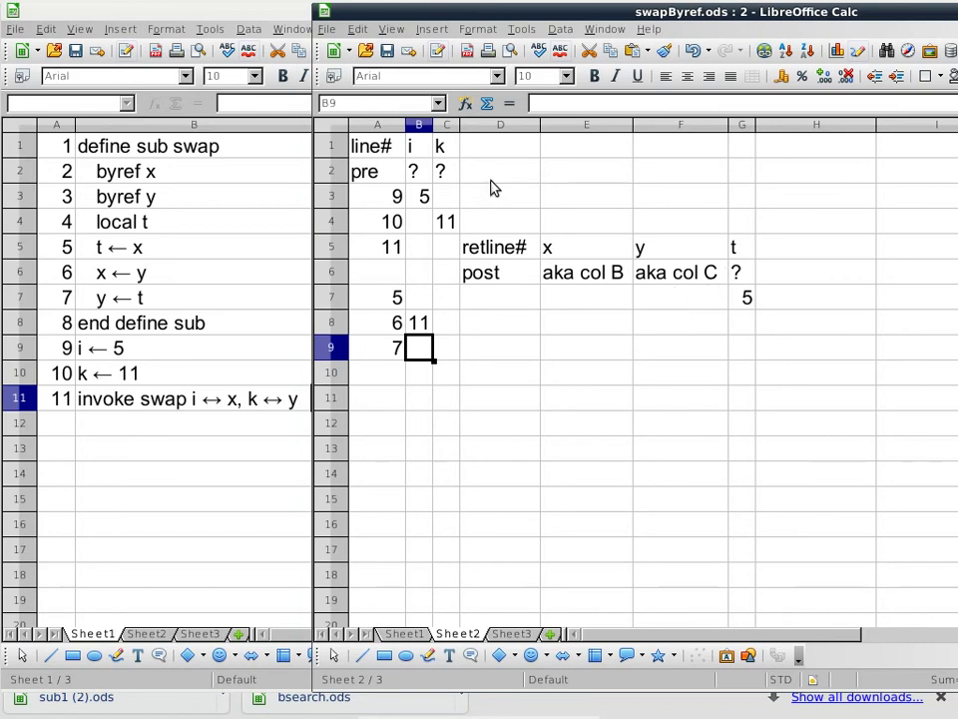
left_click(452, 349)
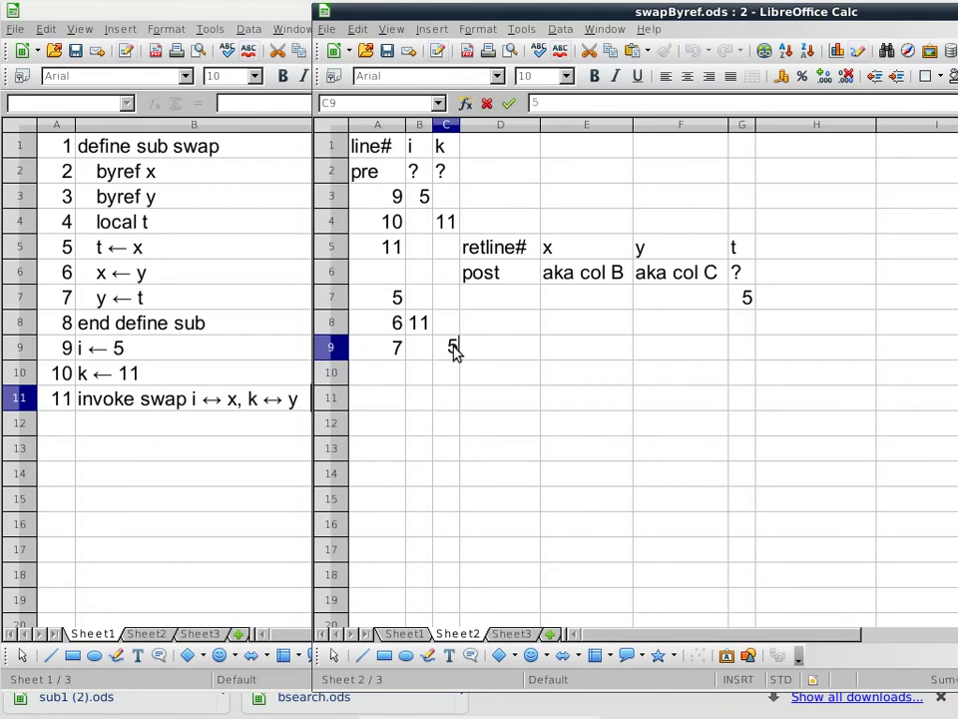
left_click(588, 300)
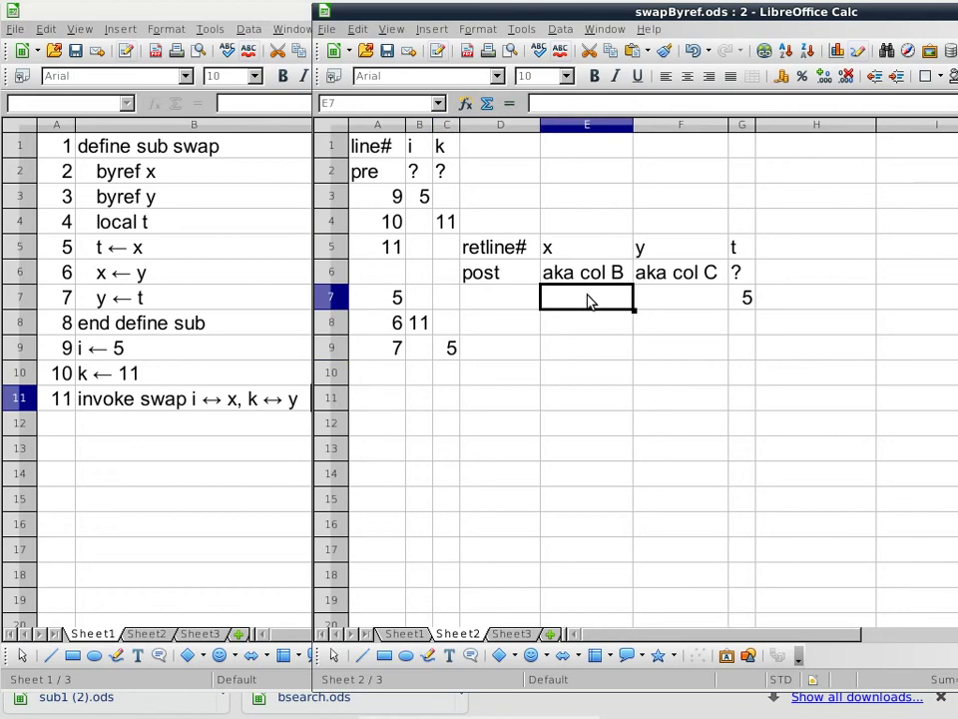
left_click(580, 275)
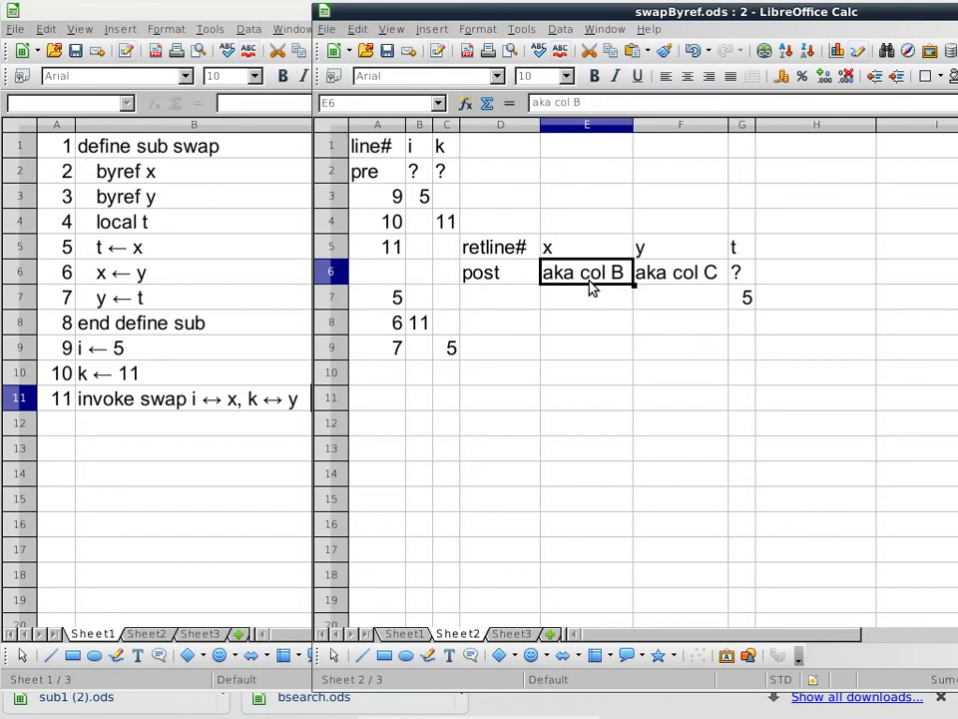
Step: Trace the end of the subroutine by entering 8 in A10 and post in A11
left_click(398, 376)
type("8")
key("Return")
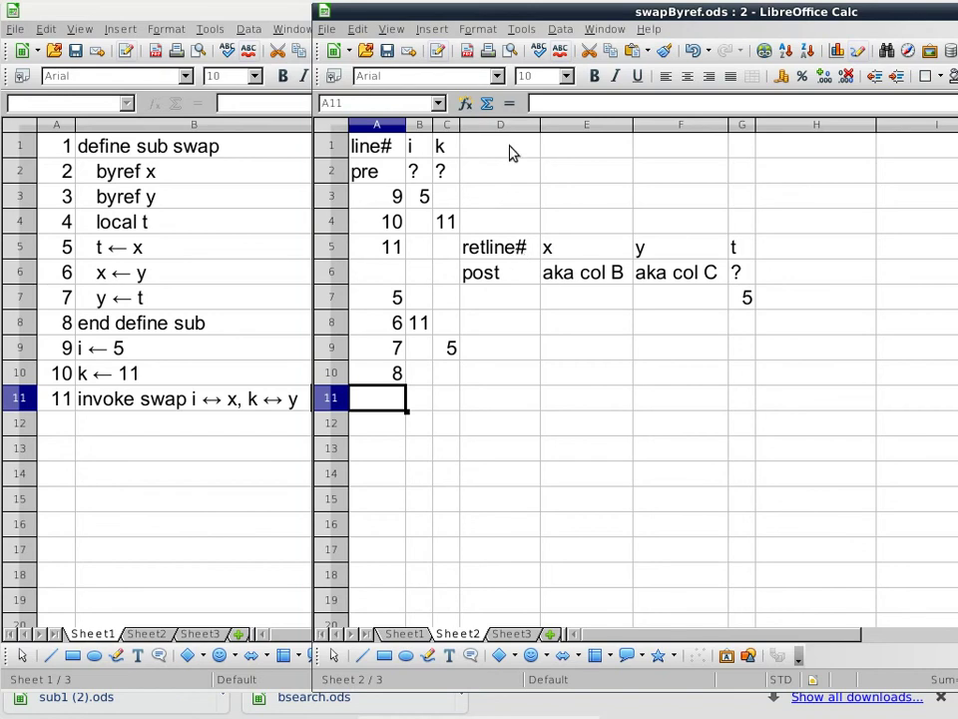
left_click(509, 272)
left_click(384, 404)
type("post")
key("Return")
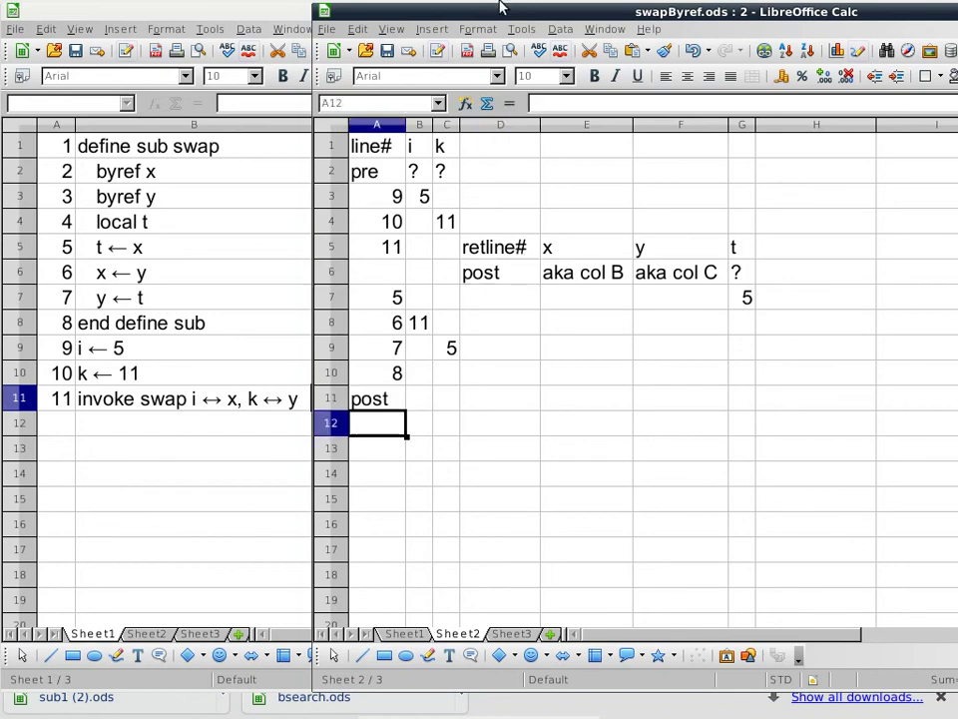
Step: Copy the subroutine's column headings from D5:G5 into row 10, starting at D10
left_click(519, 249)
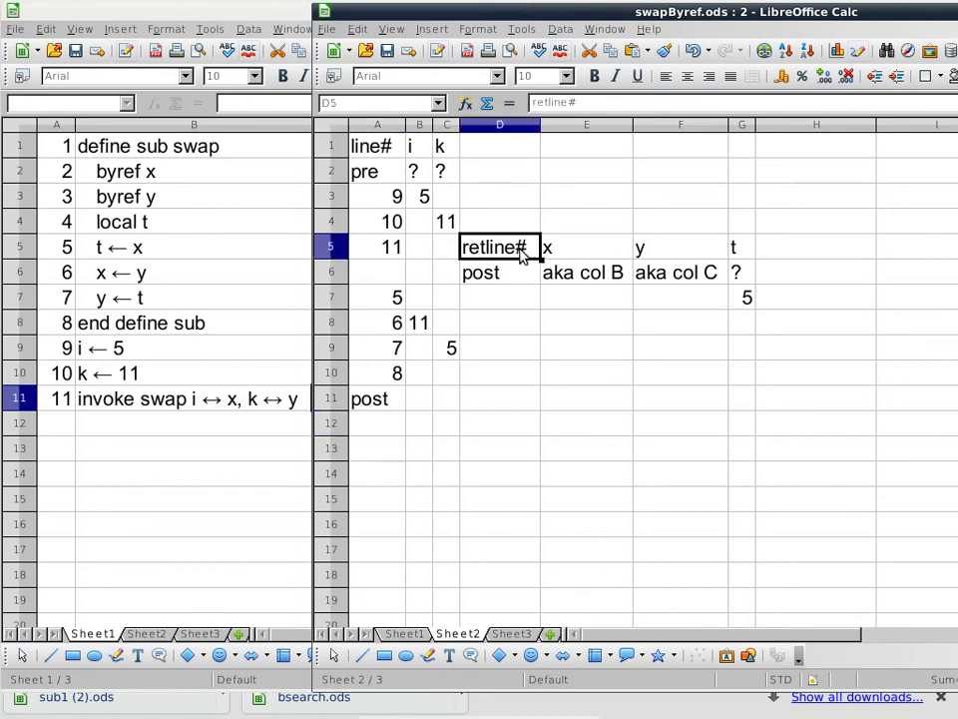
left_click(743, 257, "shift")
key("ctrl+c")
left_click(505, 375)
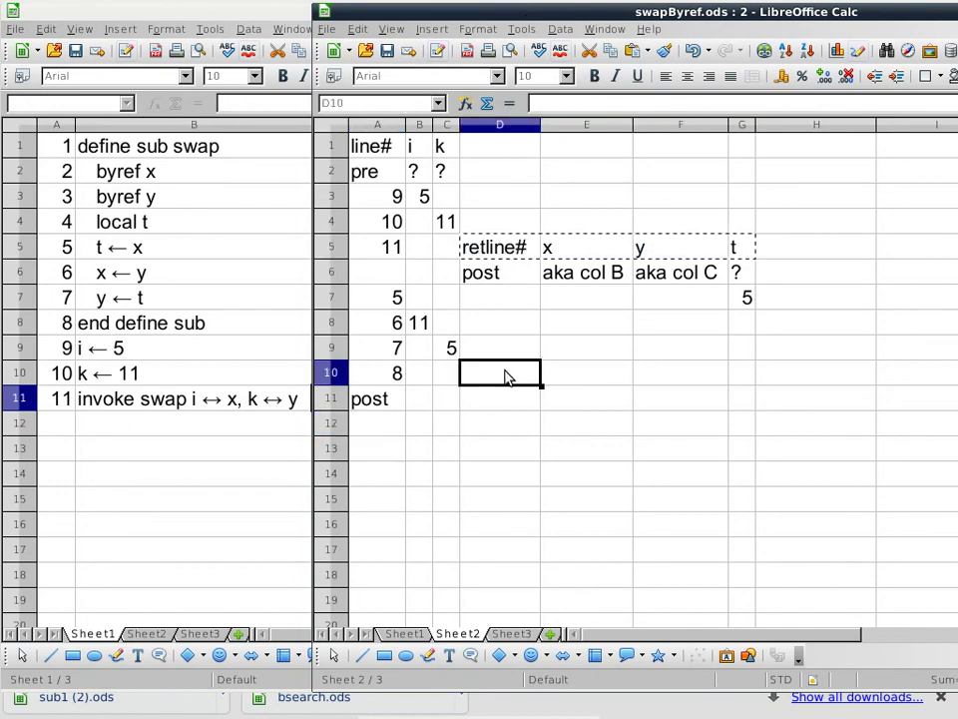
key("ctrl+v")
Step: Apply a single strikethrough to the copied headings in D10:G10
right_click(505, 375)
left_click(526, 403)
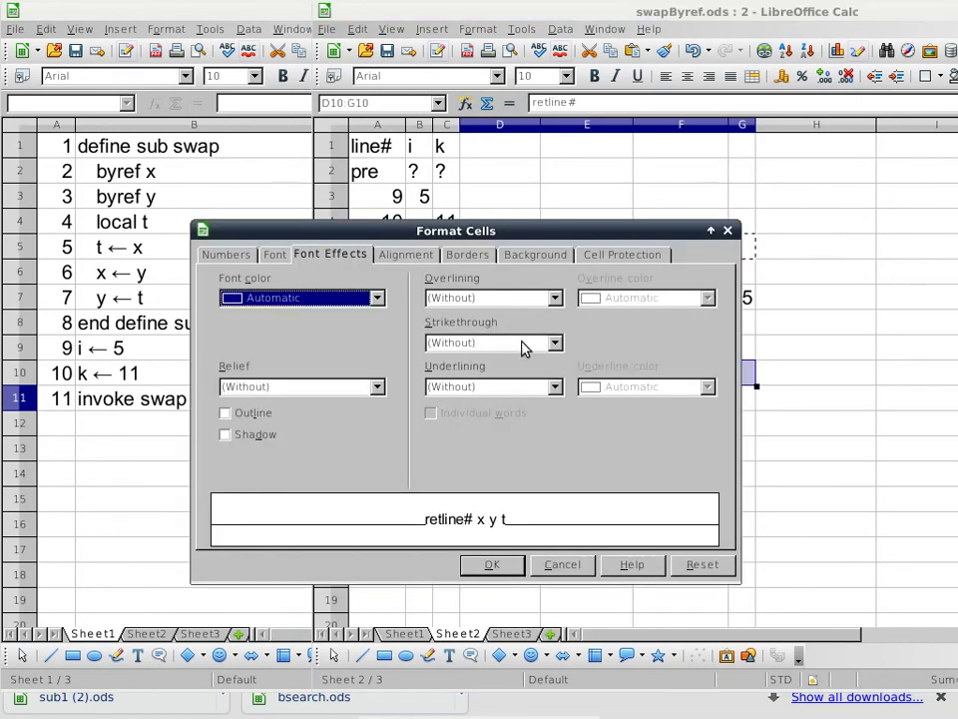
left_click(522, 347)
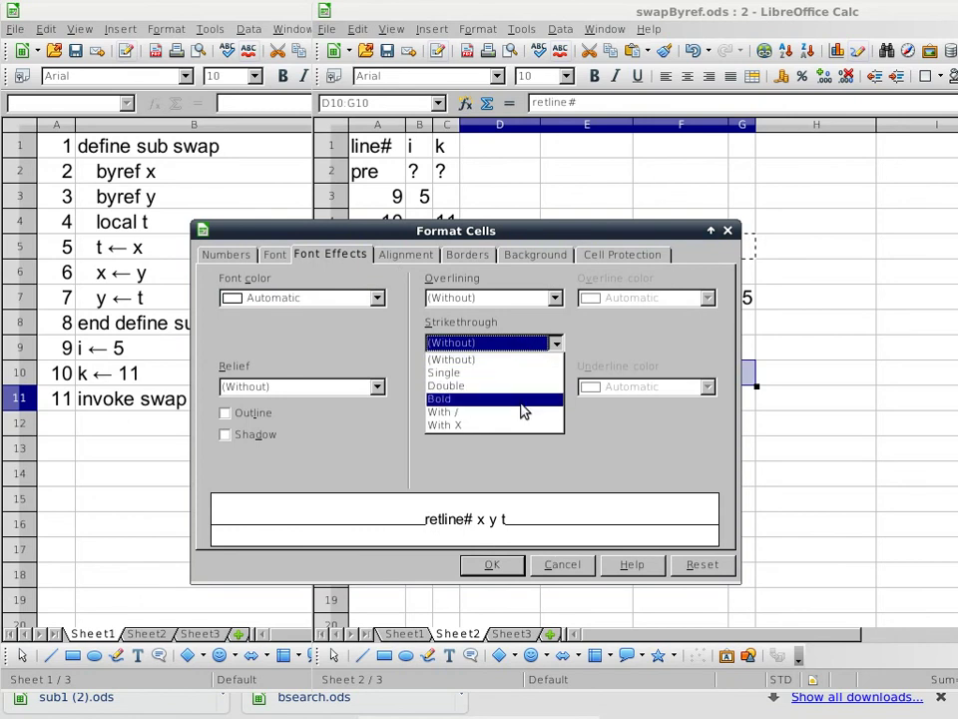
left_click(524, 374)
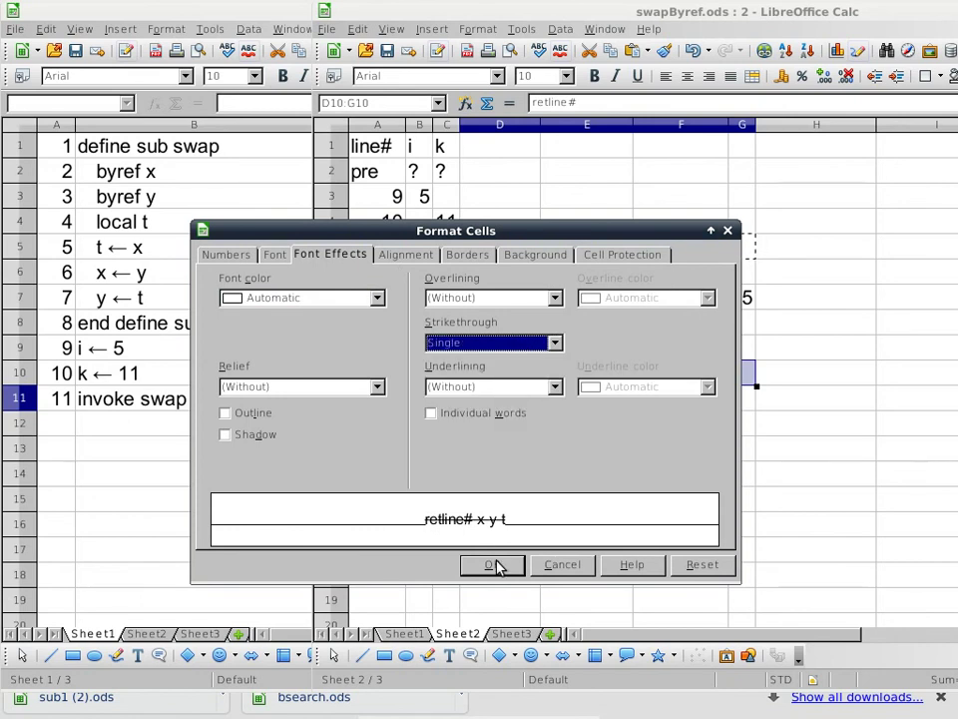
left_click(496, 565)
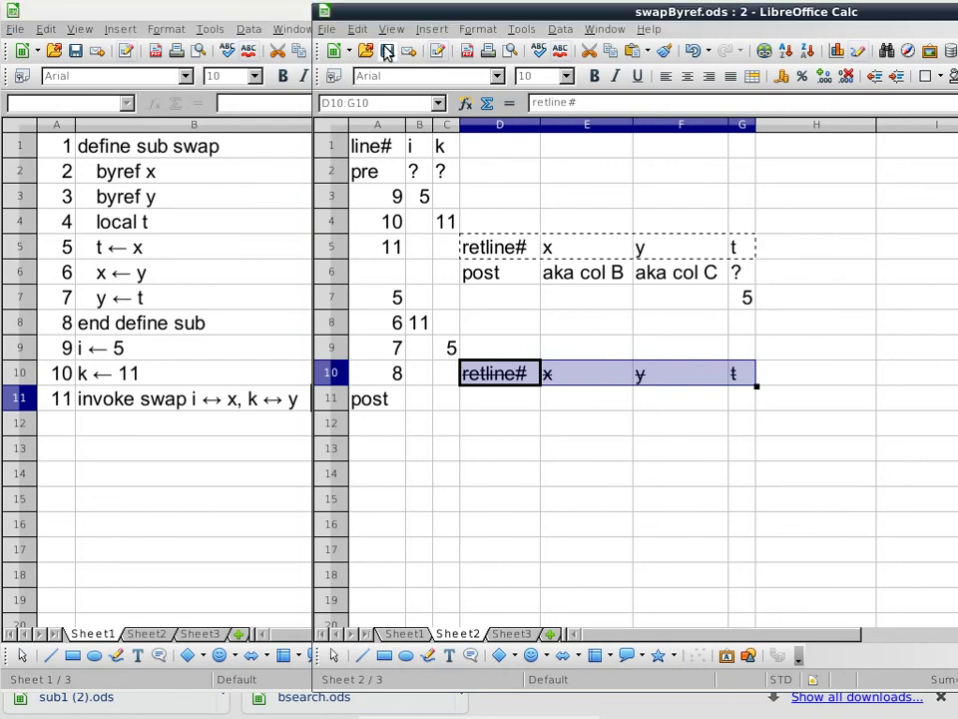
Step: Save swapByref.ods and close both of its windows
double_click(763, 12)
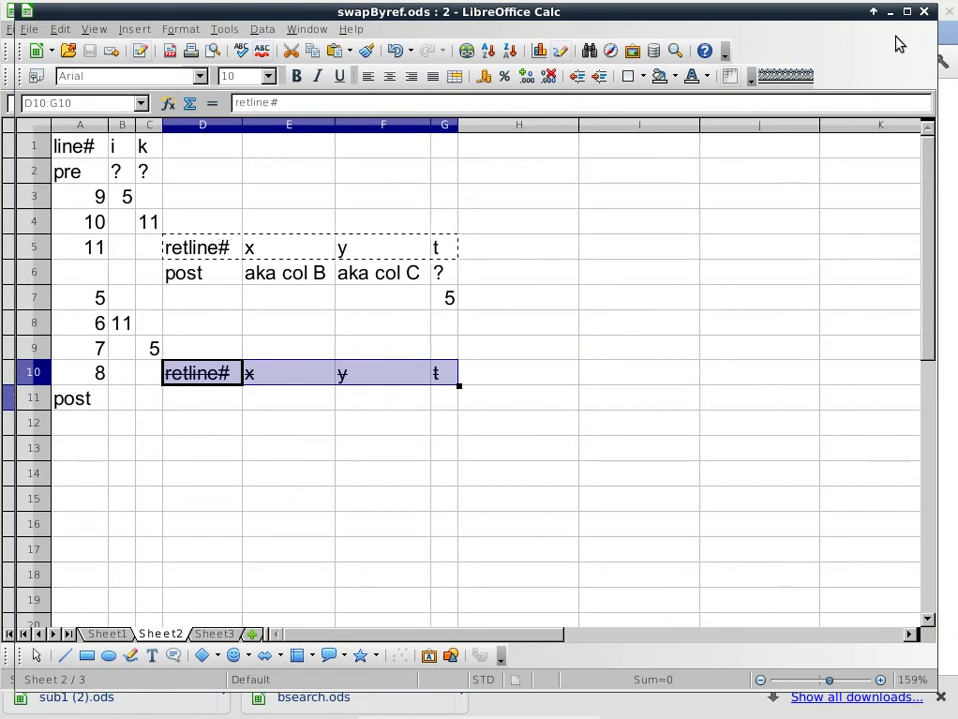
key("ctrl+w")
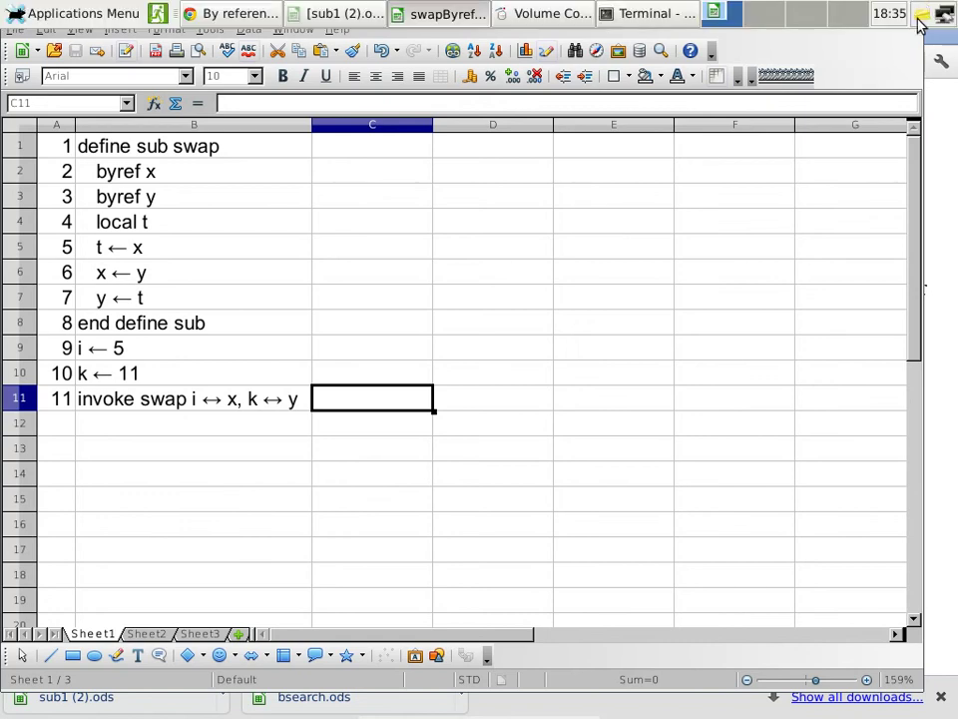
left_click(910, 12)
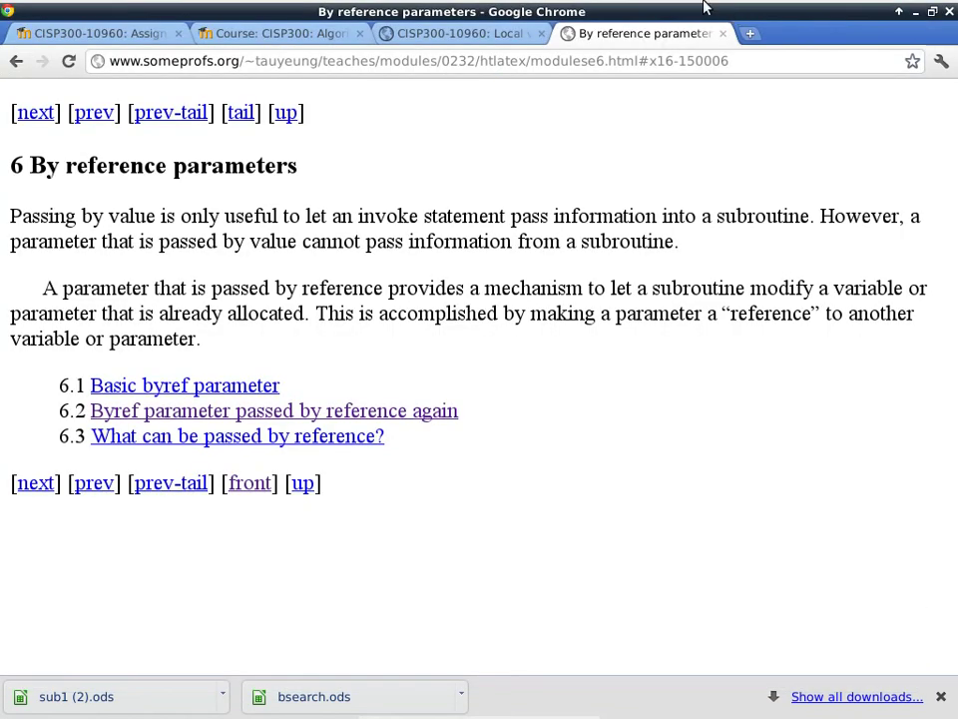
Step: Open a new blank LibreOffice Calc spreadsheet and move its window to the upper-left corner of the screen
left_click(35, 14)
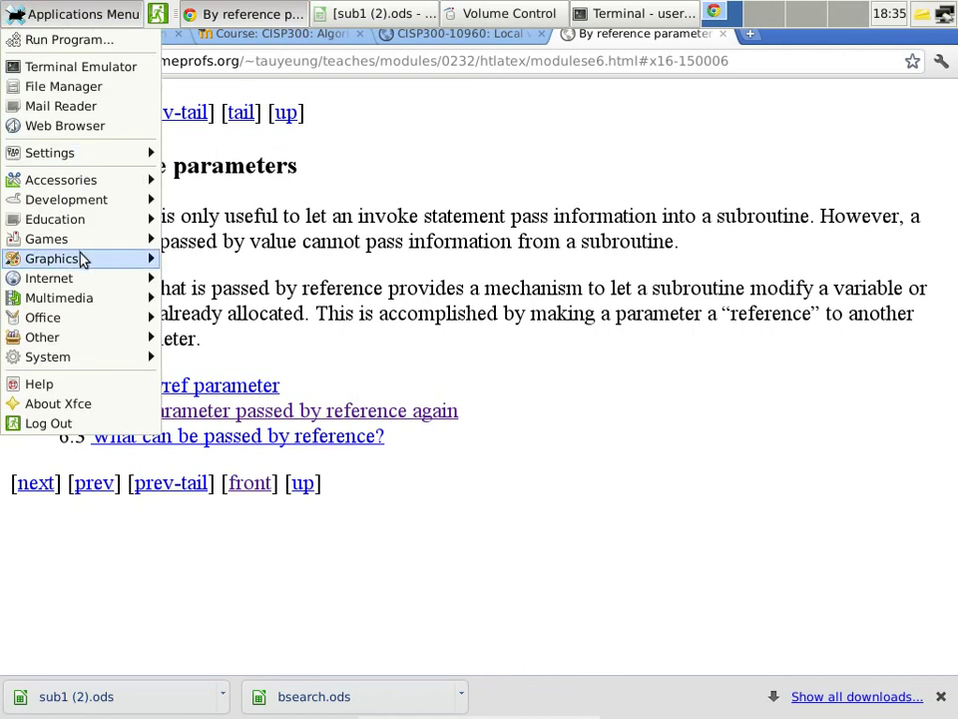
mouse_move(83, 261)
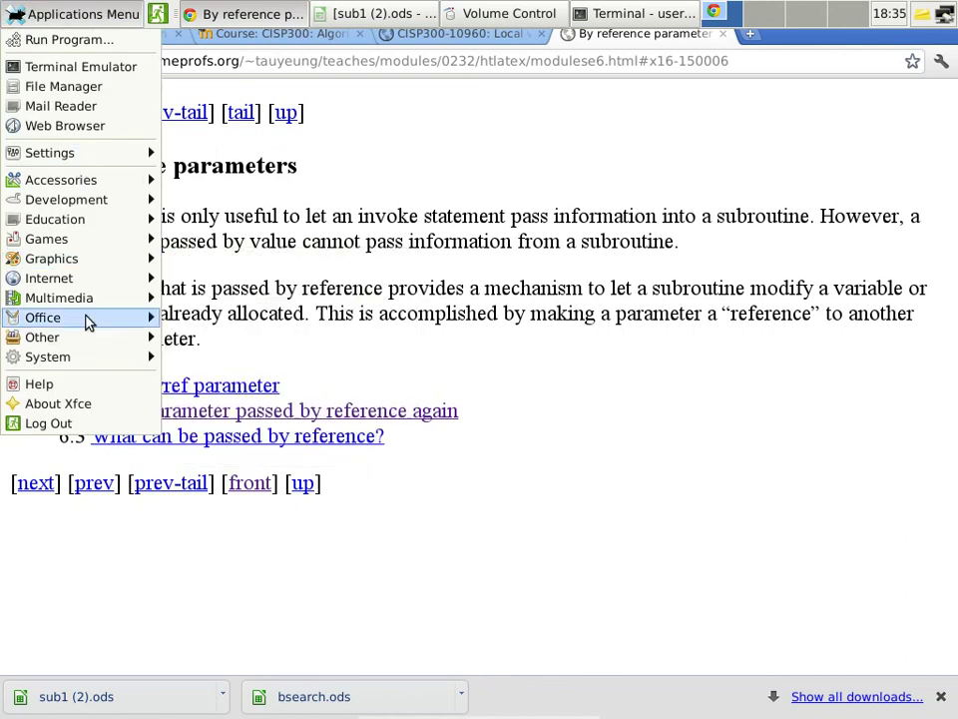
mouse_move(90, 319)
left_click(230, 396)
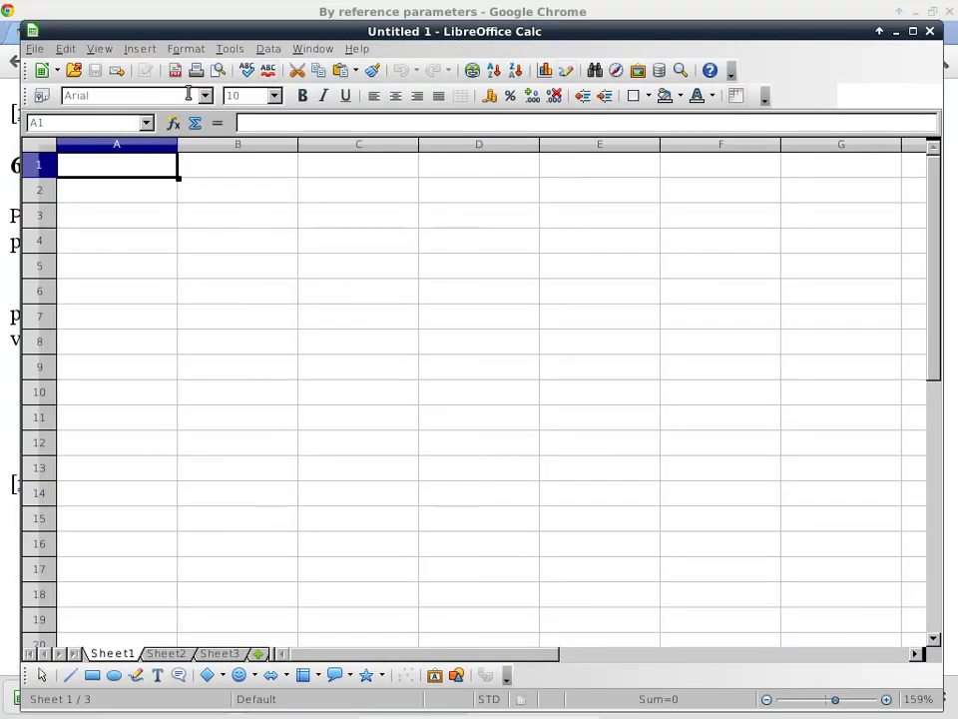
left_click_drag(236, 36, 216, 7)
Step: Start the factorial subroutine by entering define sub factorial in B1, byval n in B2 and byref r in B3
left_click(215, 149)
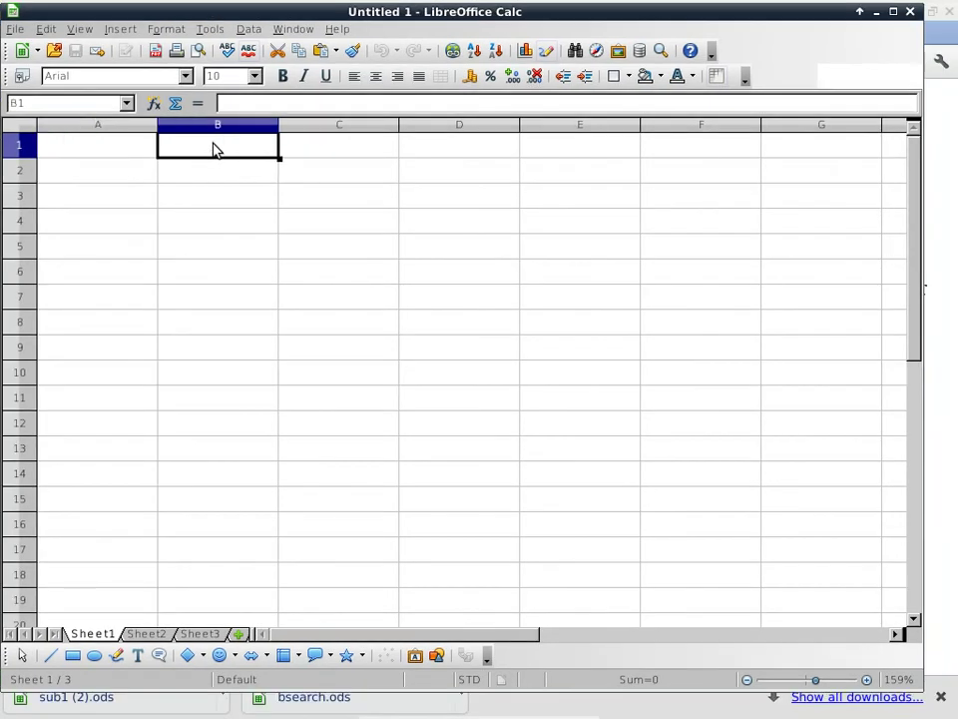
type("define sub f")
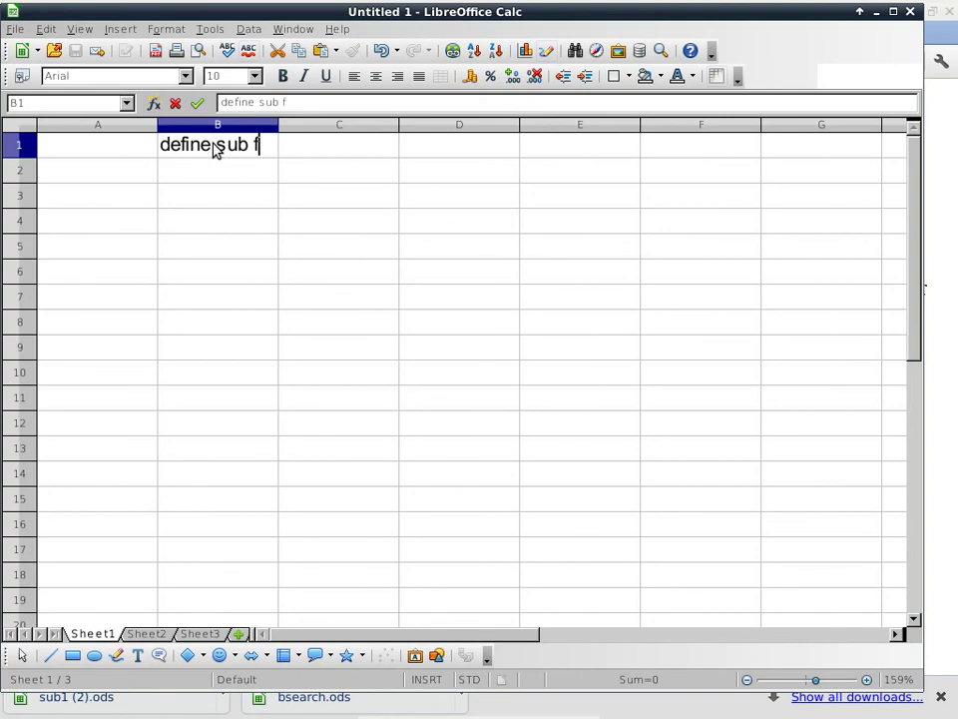
type("actorial")
key("Return")
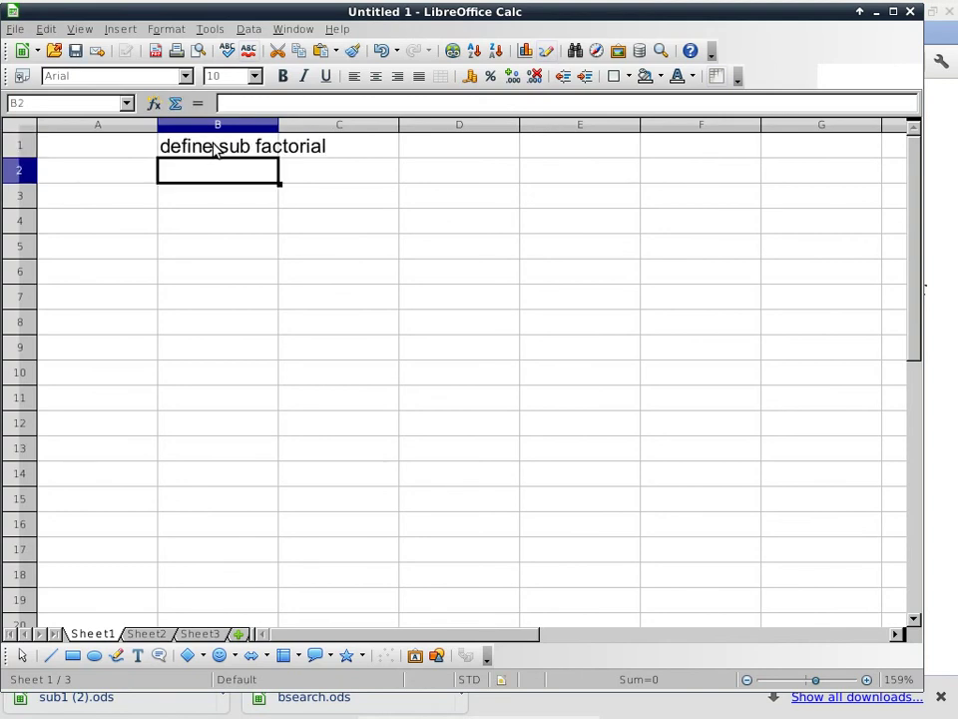
type("byval n")
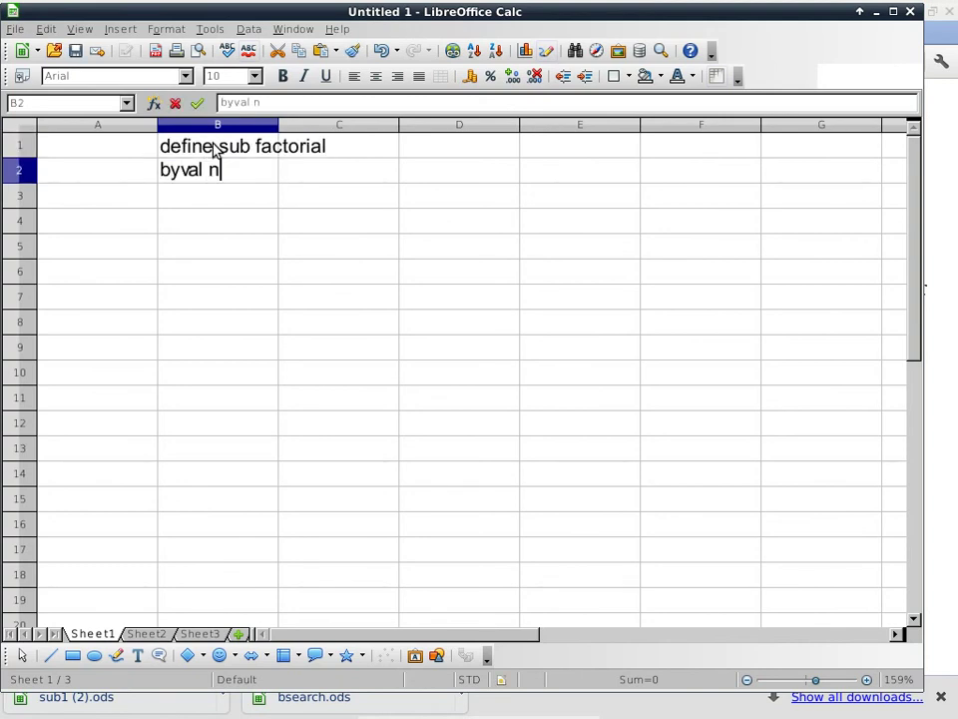
key("Return")
type("byref r")
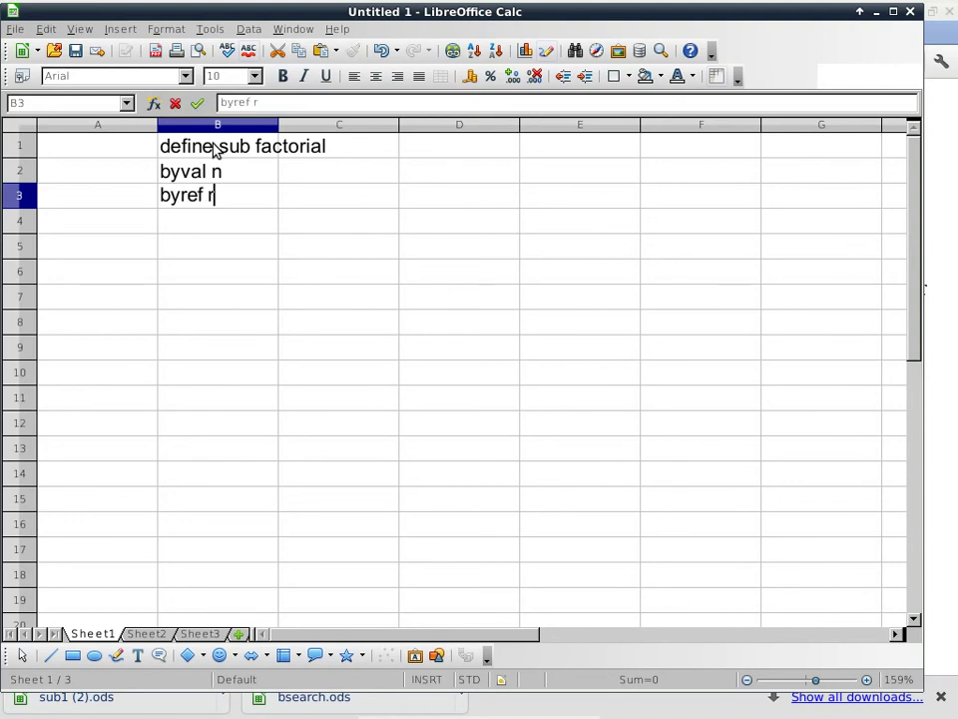
key("Return")
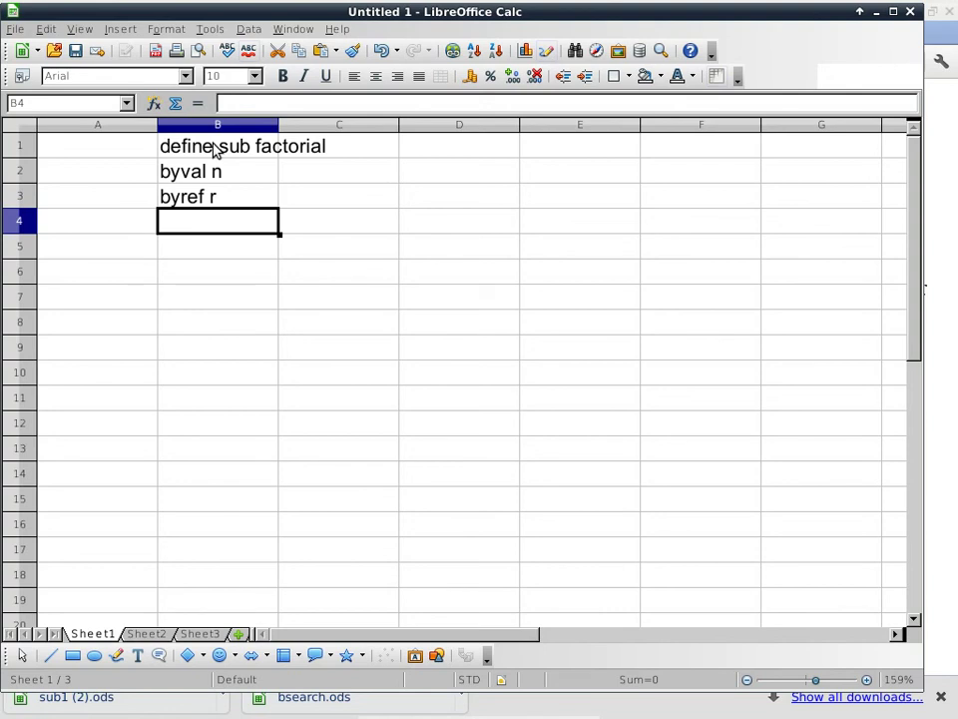
Step: Add the base case by entering if (n=1) then in B4, r ← 1 in B5 and else in B6
type("if (n=1) then")
key("Return")
type("r ← 1")
key("Return")
type("else")
key("Return")
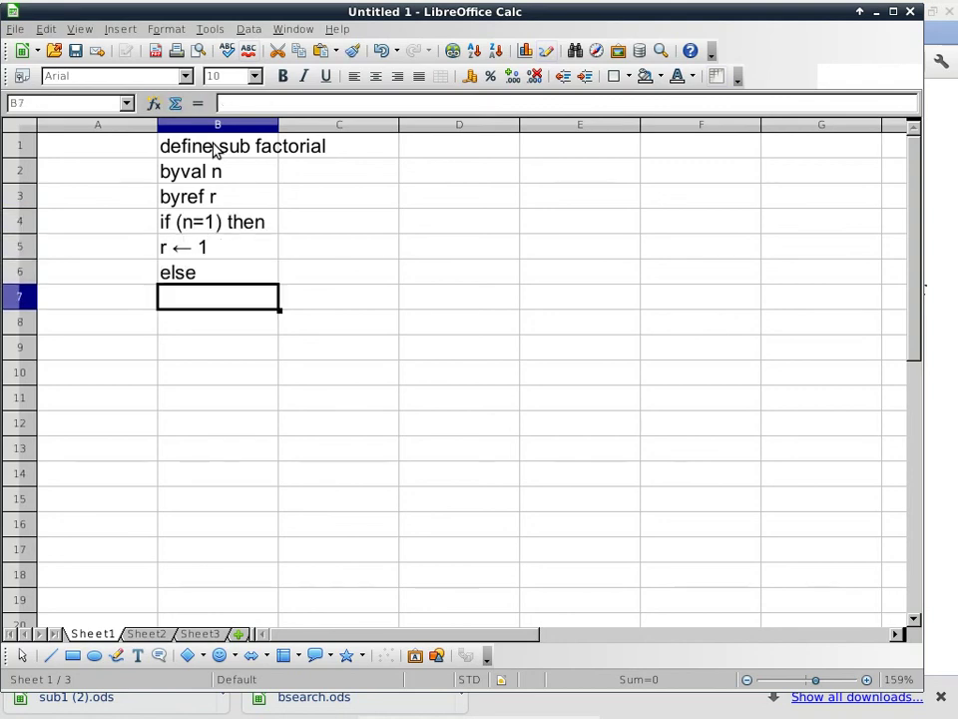
Step: Enter the recursive call invoke factorial (n-1) → n, r ↔ r in B7
type("invoke factorial ")
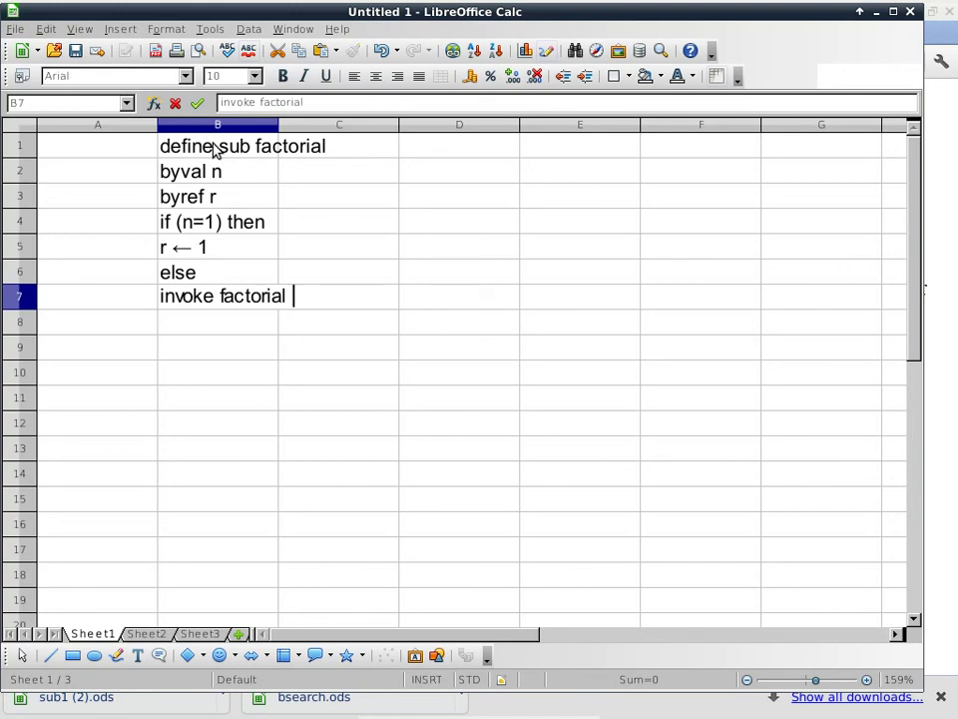
type("(n-1) ")
type("->")
type(" n, ")
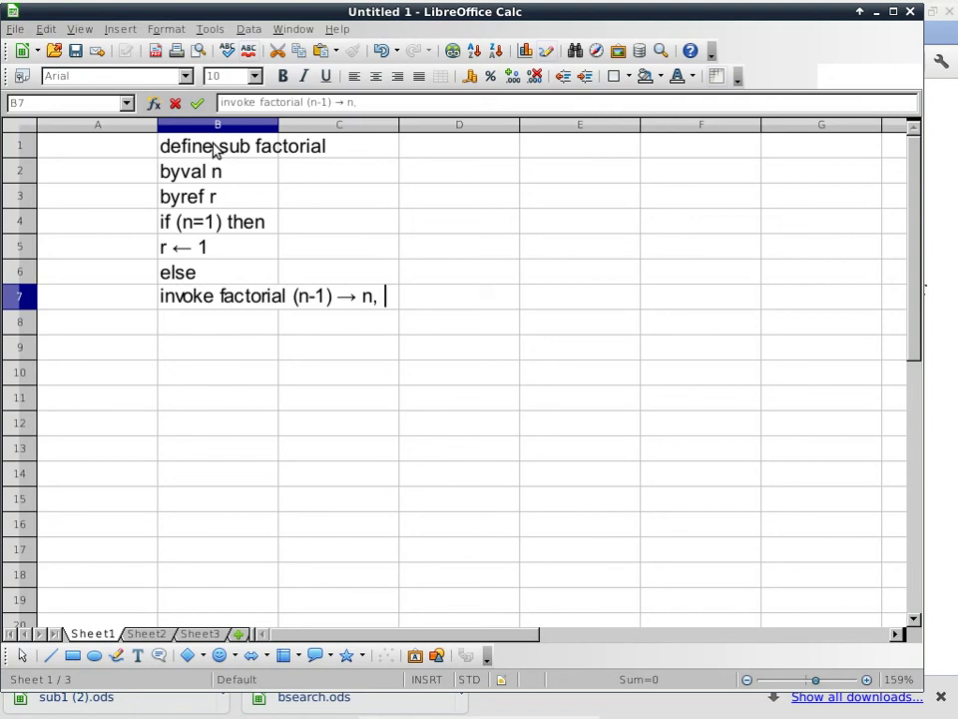
type("r <->")
type(" r ↔ r")
key("Return")
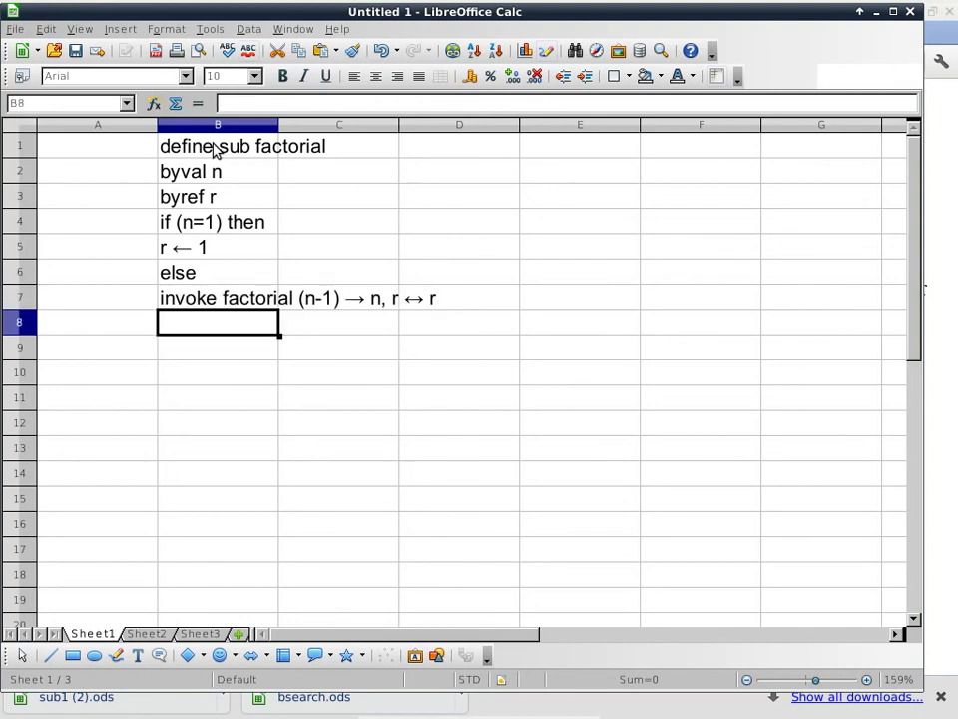
Step: Complete the factorial subroutine by entering r ← r * n in B8, end if in B9 and end define sub in B10
type("r <- ")
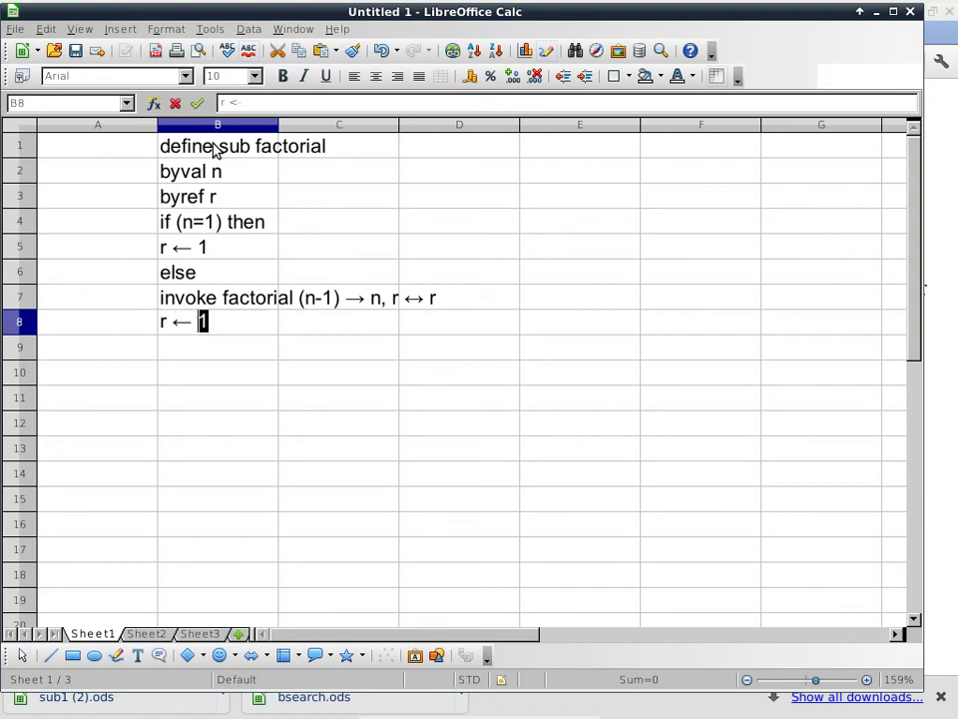
type("r *")
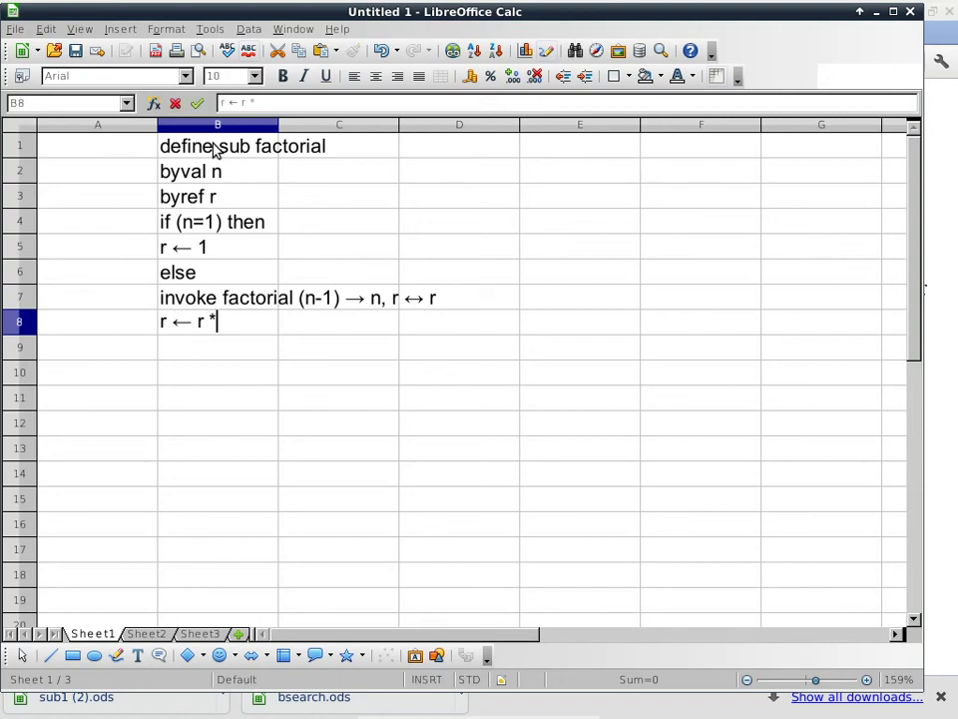
type(" n")
key("Return")
type("end i")
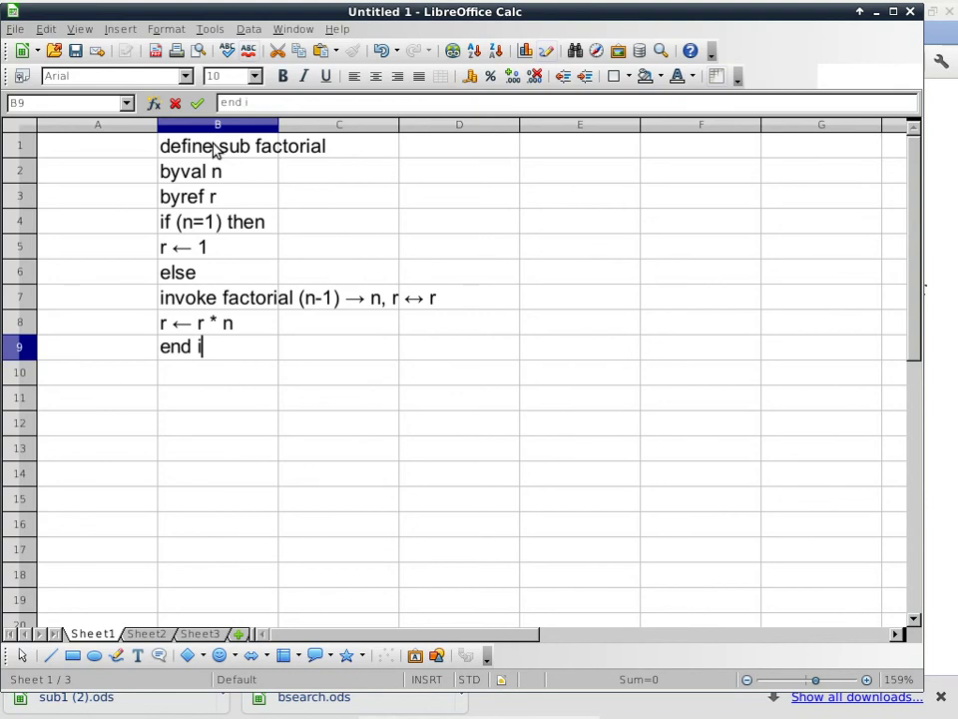
type("f")
key("Return")
type("end define sub")
key("Return")
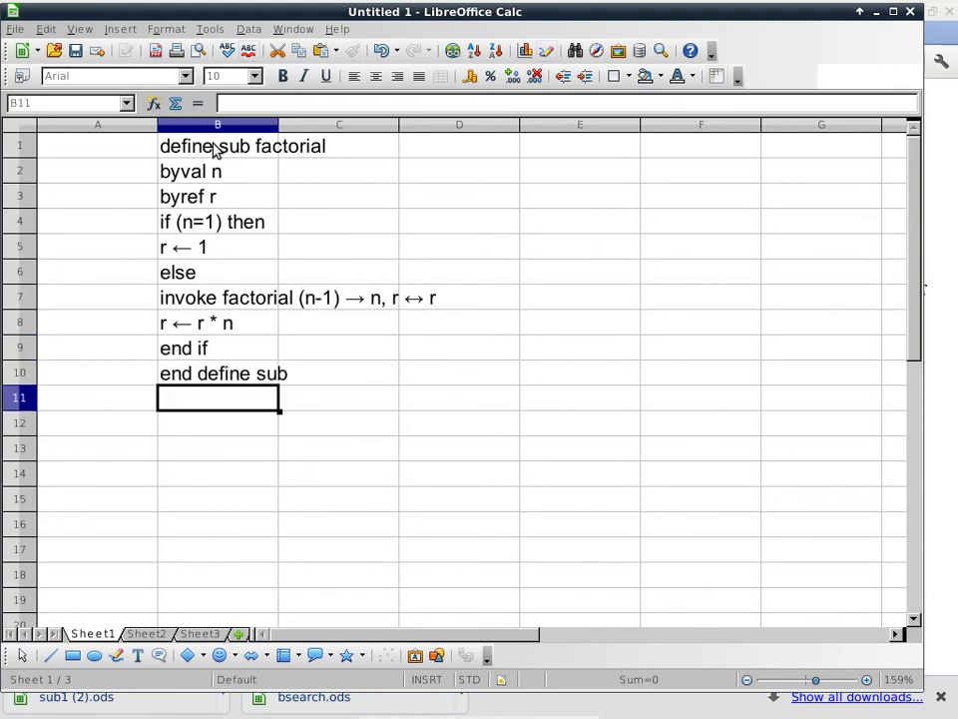
Step: Indent the factorial body in B2:B9 by one level and the branch statements in B5, B7 and B8 by a further level
left_click(205, 167)
left_click_drag(195, 351, 200, 169)
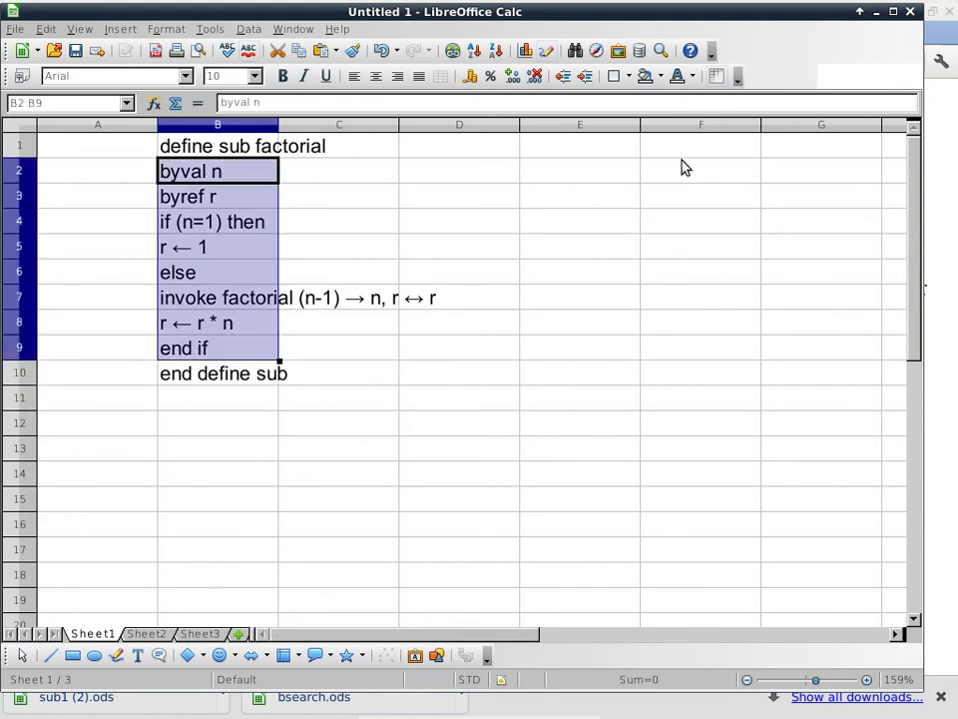
left_click(564, 76)
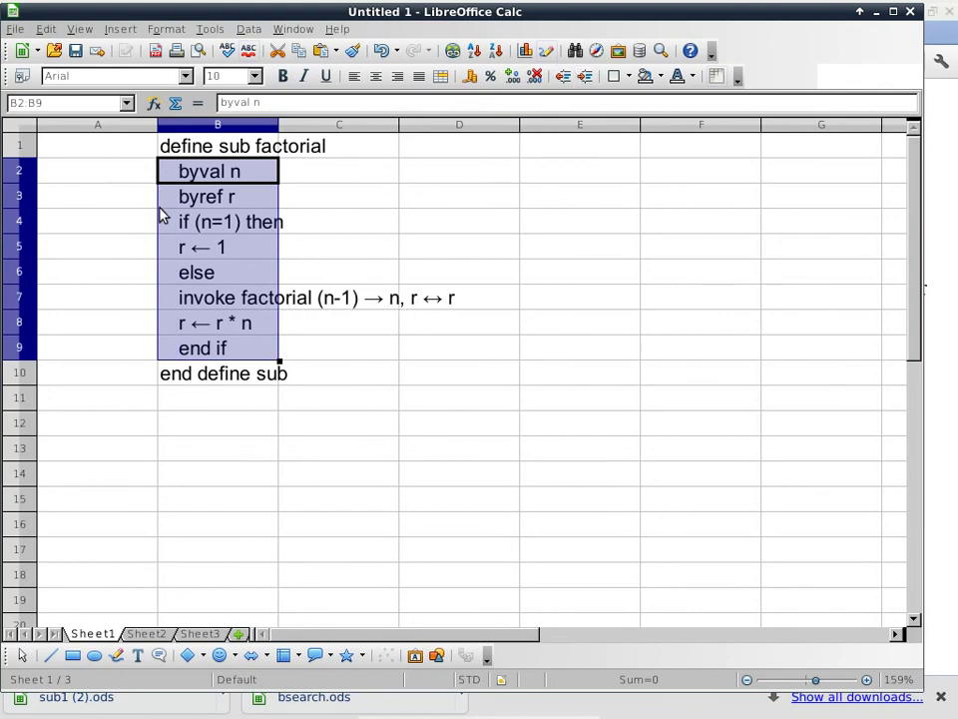
left_click(198, 252)
left_click(201, 299, "ctrl")
left_click(203, 320, "ctrl")
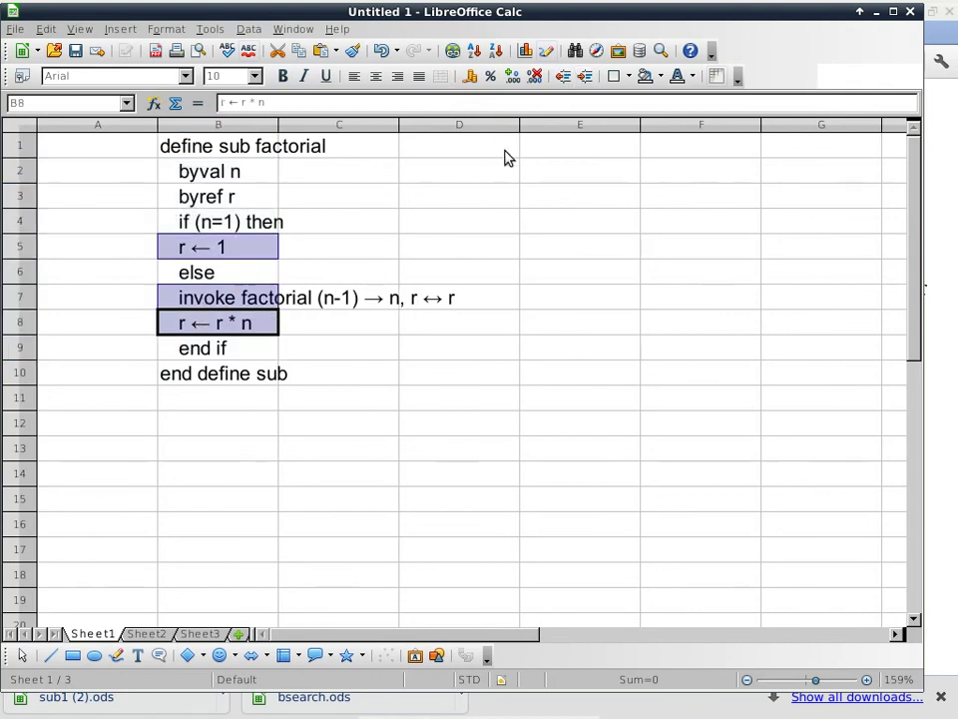
left_click(585, 77)
Step: Start a test subroutine by entering define sub stub in B11 and local x in B12
left_click(232, 408)
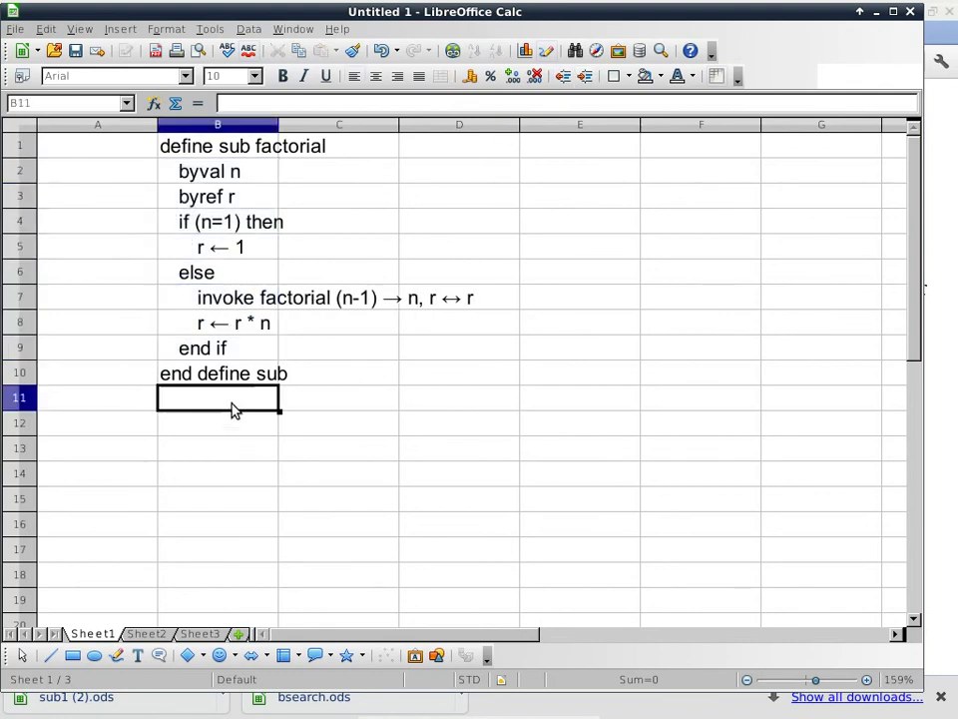
type("define sub ")
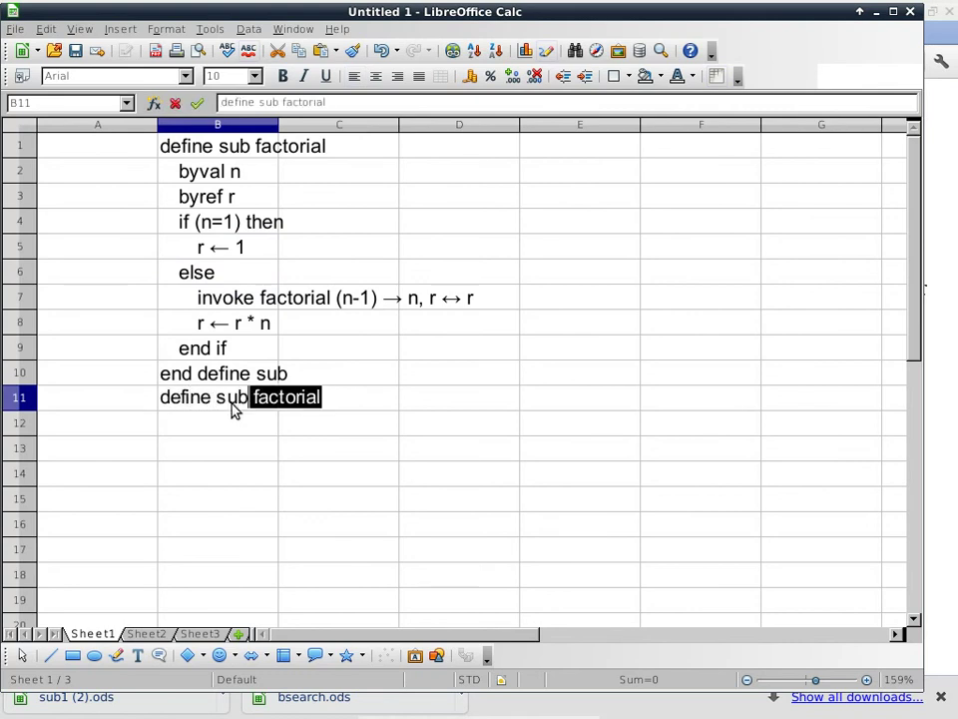
type("stub")
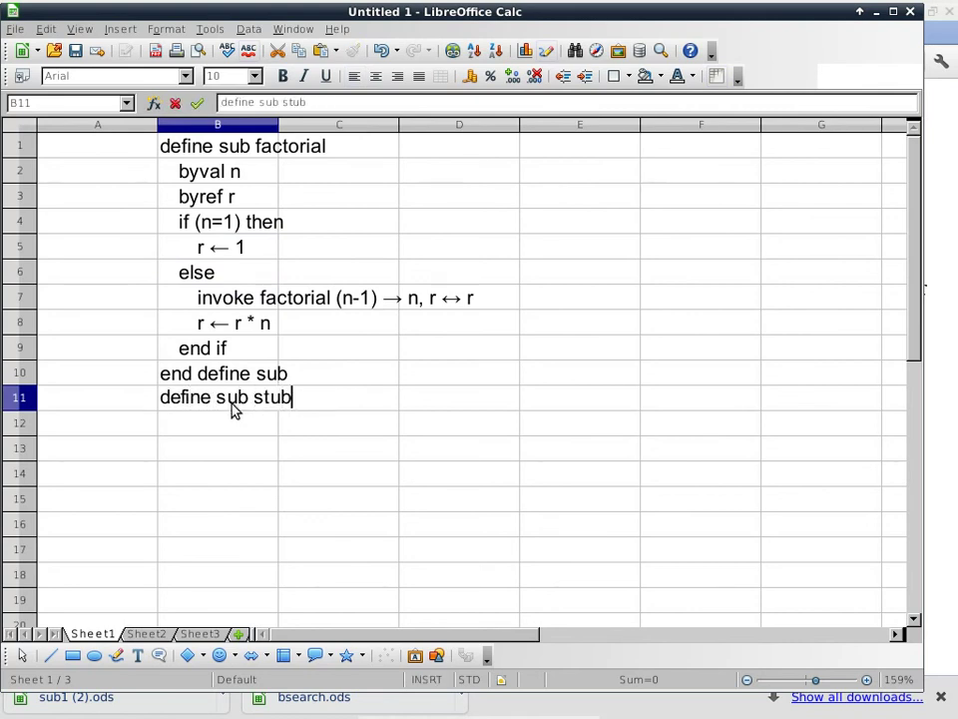
key("Return")
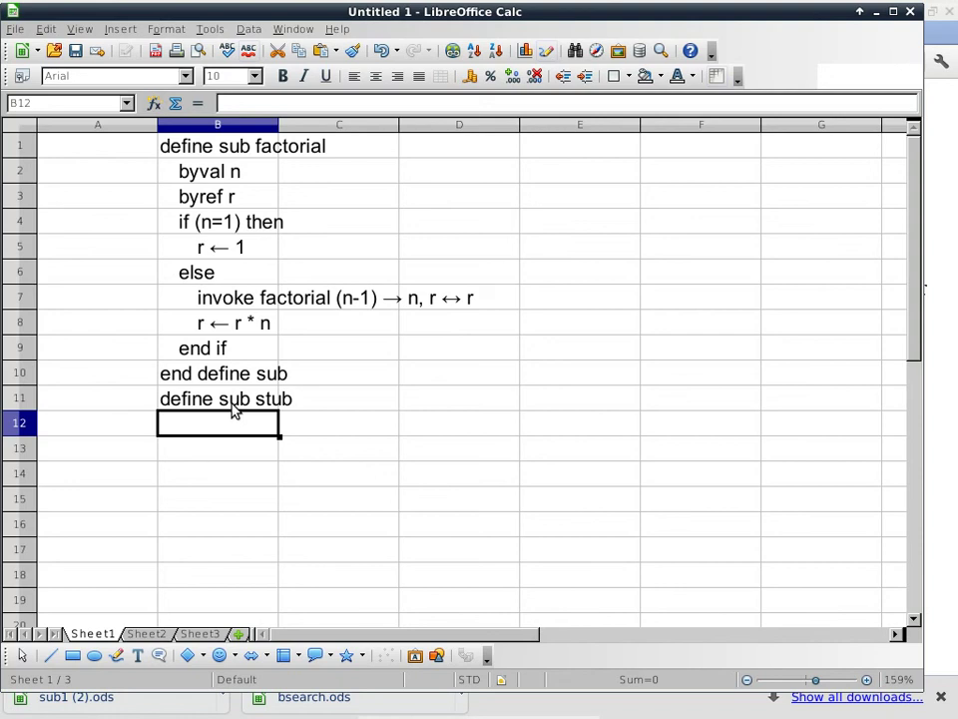
type("local")
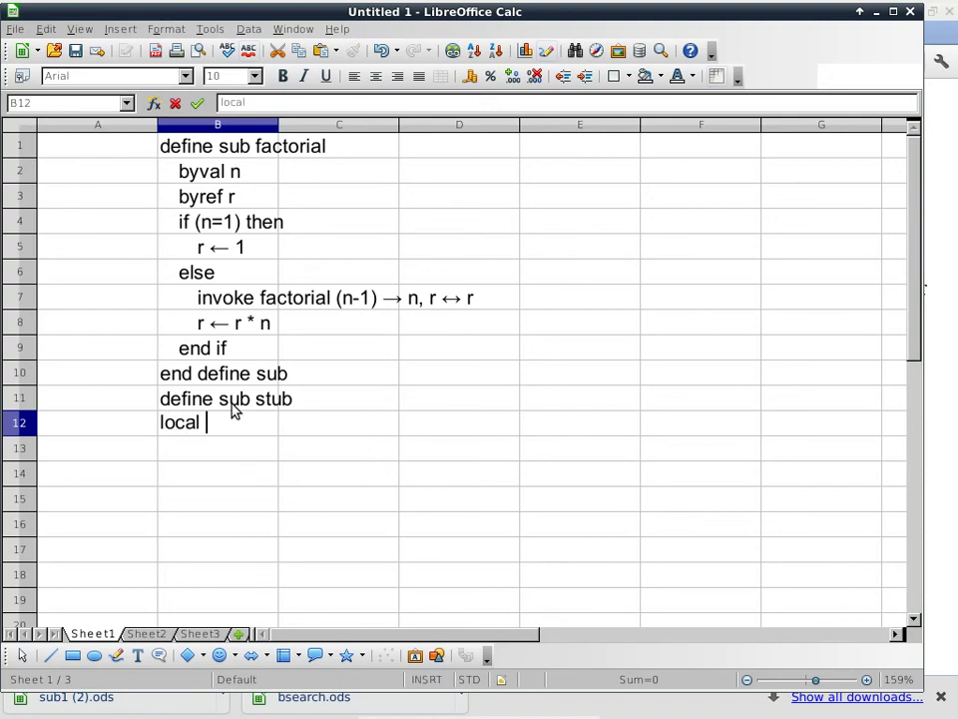
type(" x")
key("Return")
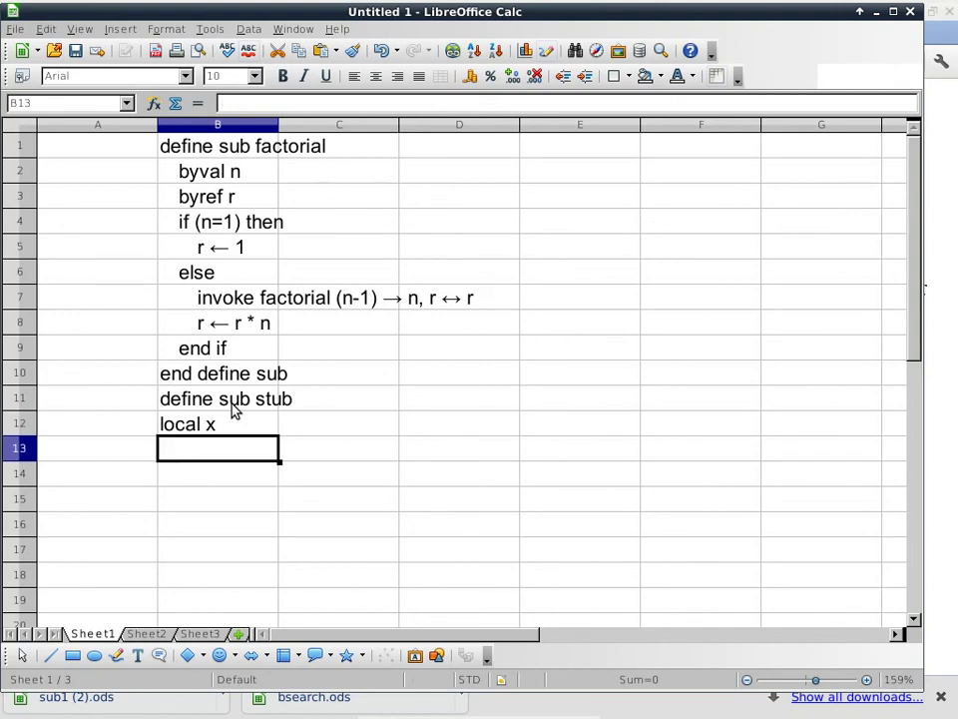
Step: Enter the call invoke factorial 2 → n, x ↔ r in B13 and close the stub with end define sub in B14
type("invoke fact")
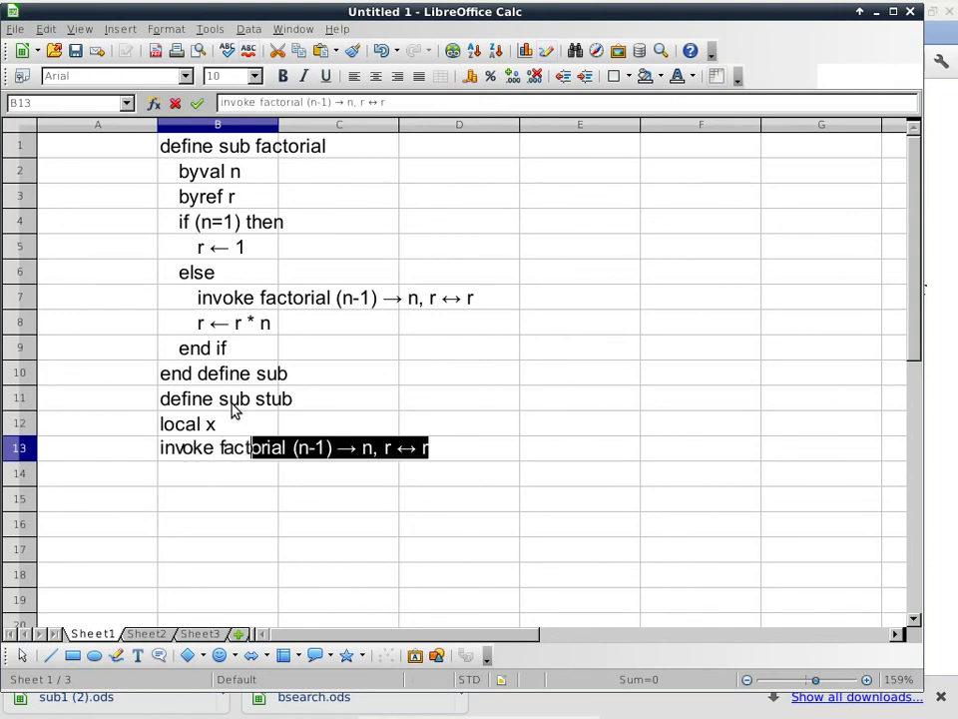
type("or")
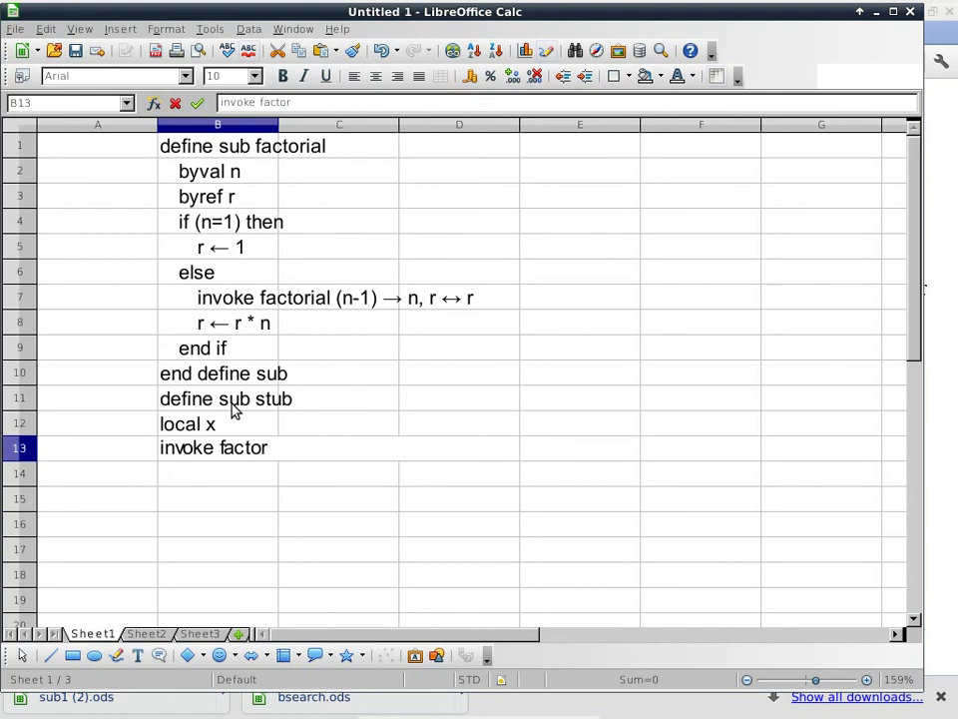
type("ial ")
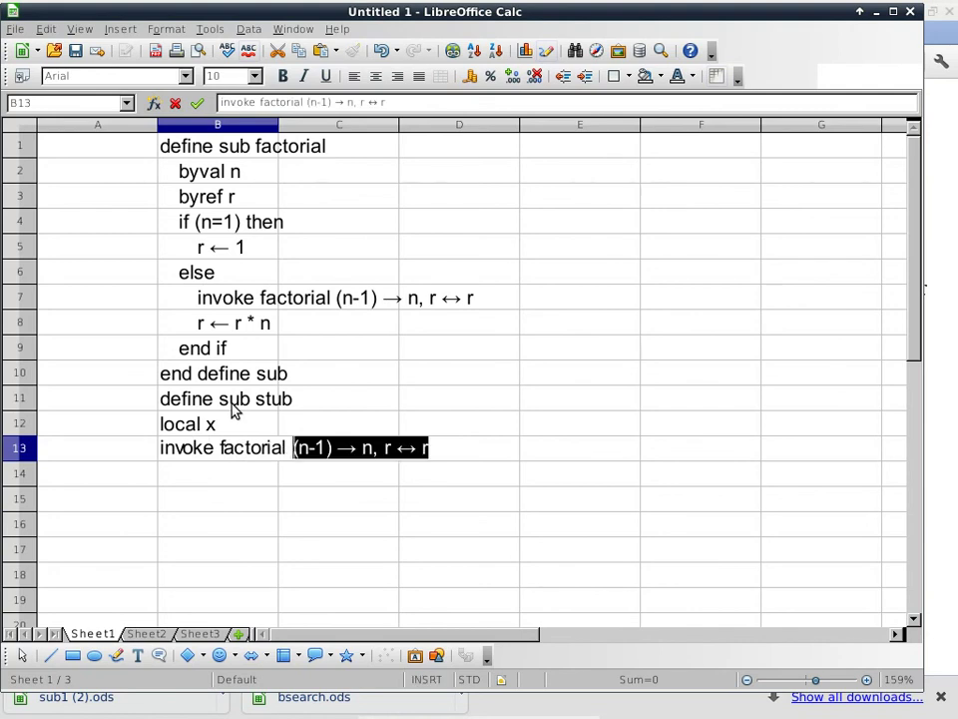
type("2 ")
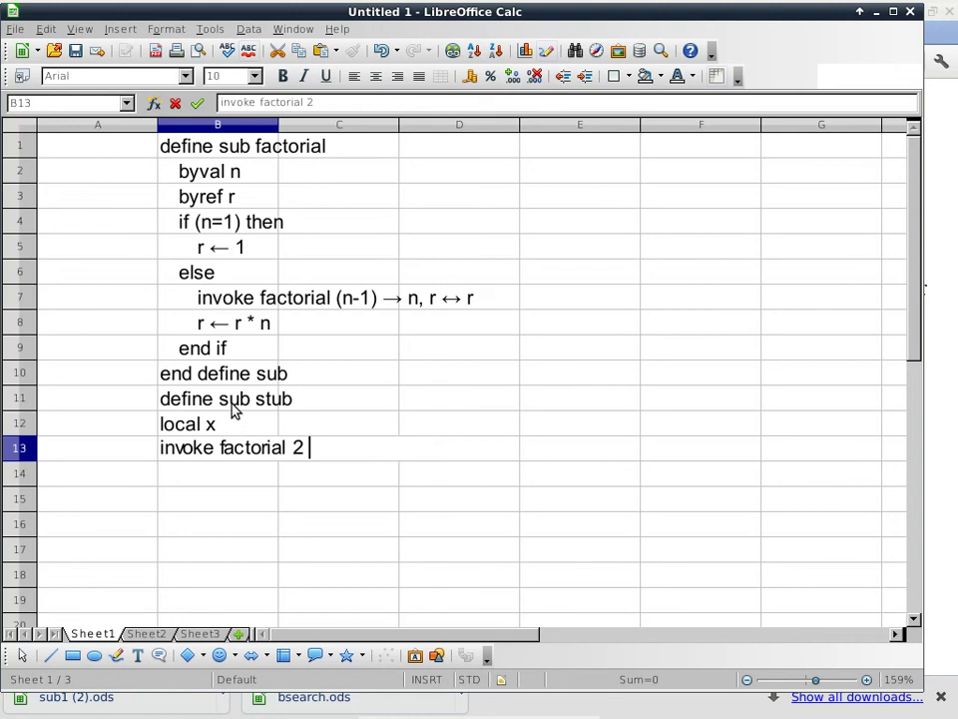
type("-> n")
type(", x")
type(" <-> r")
key("Return")
type("end define sub")
key("Return")
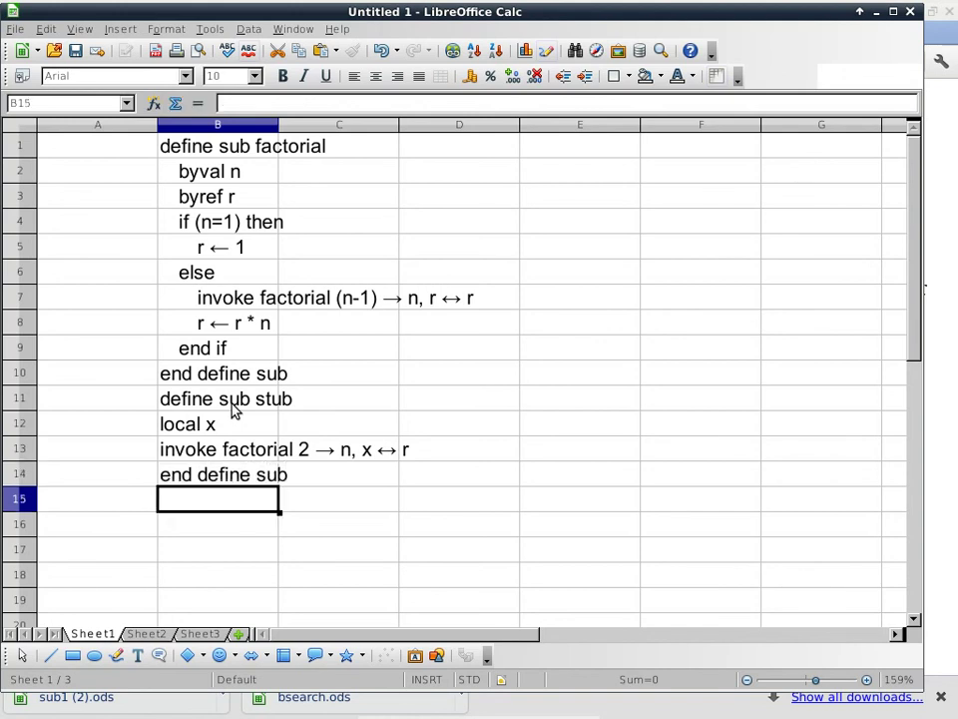
Step: Insert a row above the stub's end define sub line and enter print x in B14
right_click(20, 475)
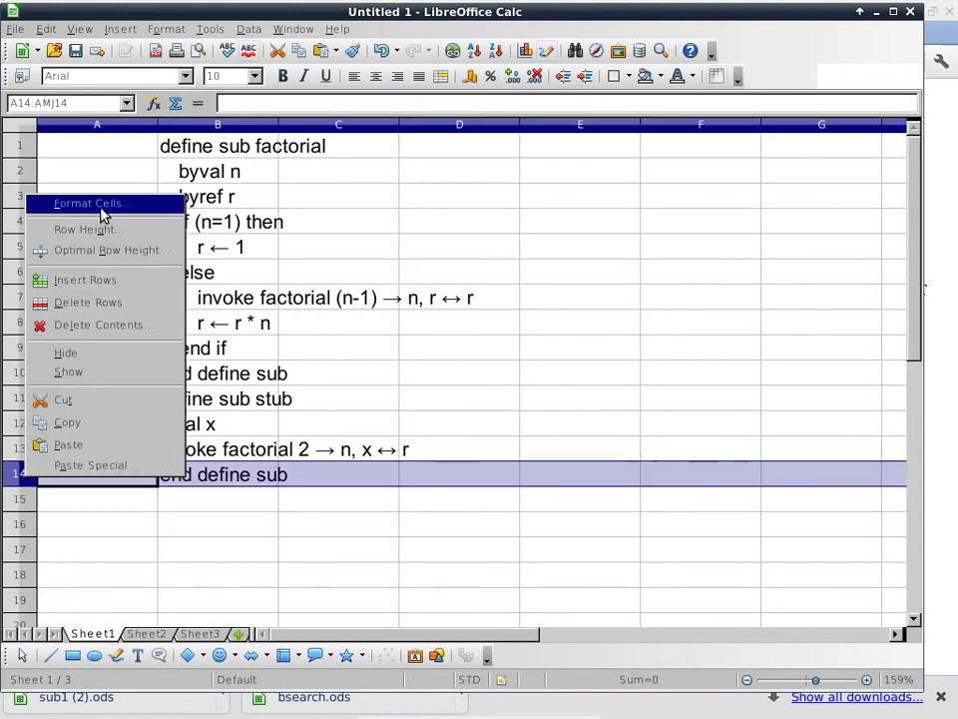
left_click(104, 282)
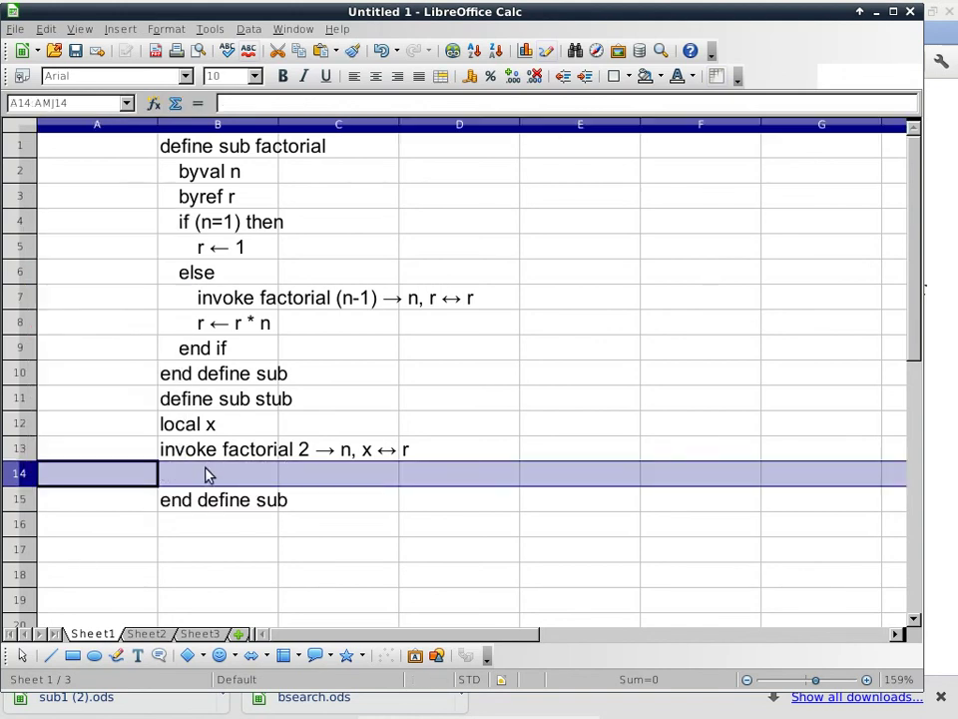
left_click(207, 473)
type("print x")
key("Return")
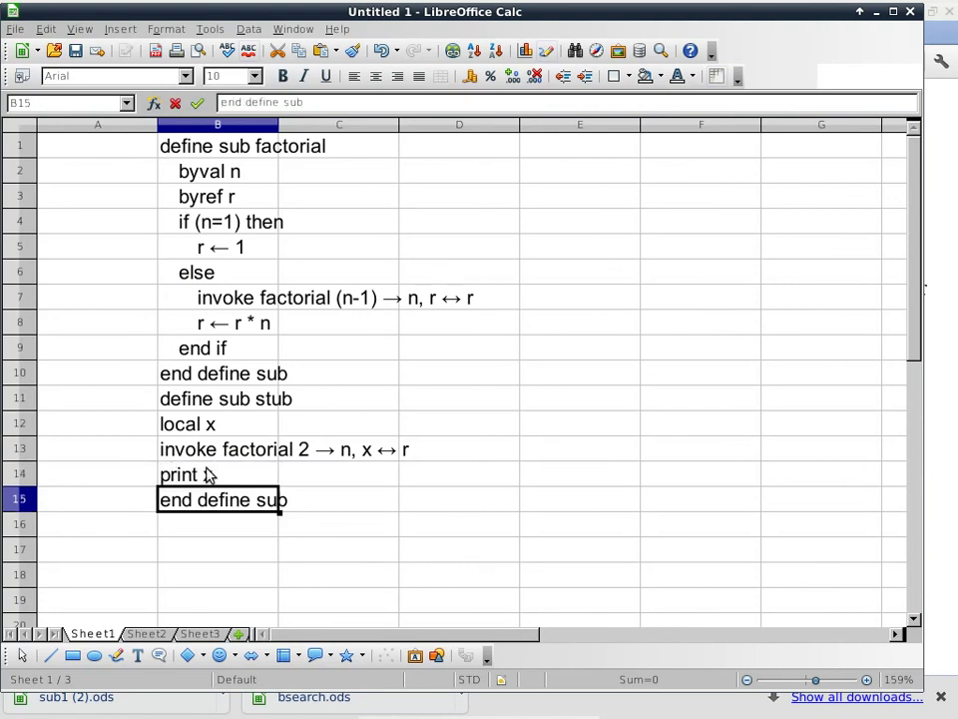
Step: Indent the stub's body in B12:B14 by one level and enter invoke stub in B16
left_click_drag(207, 429, 221, 480)
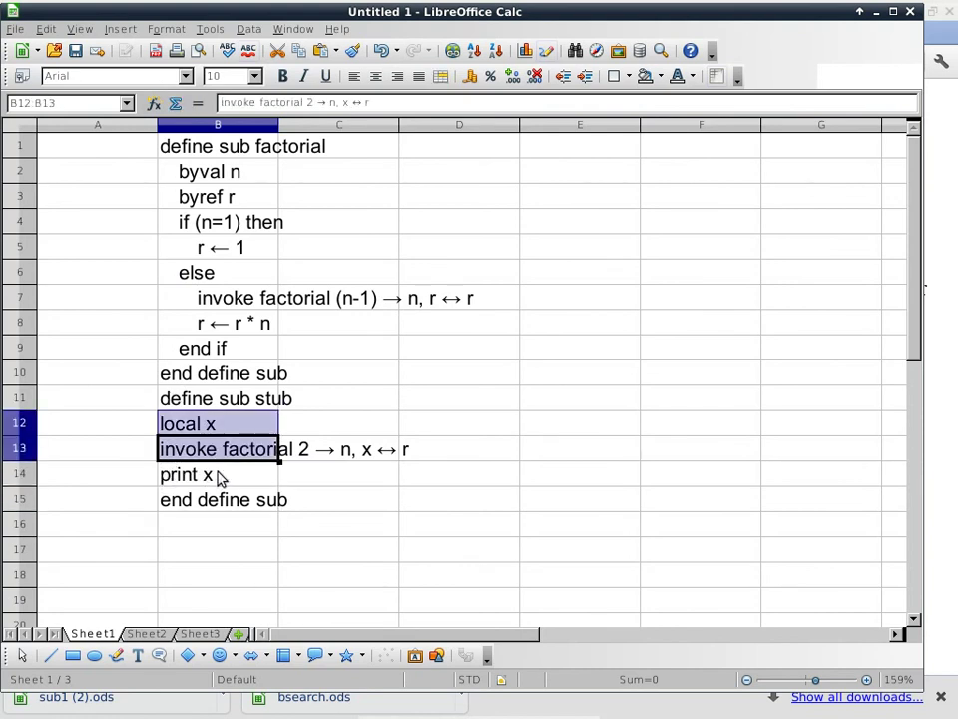
left_click(581, 77)
left_click(241, 533)
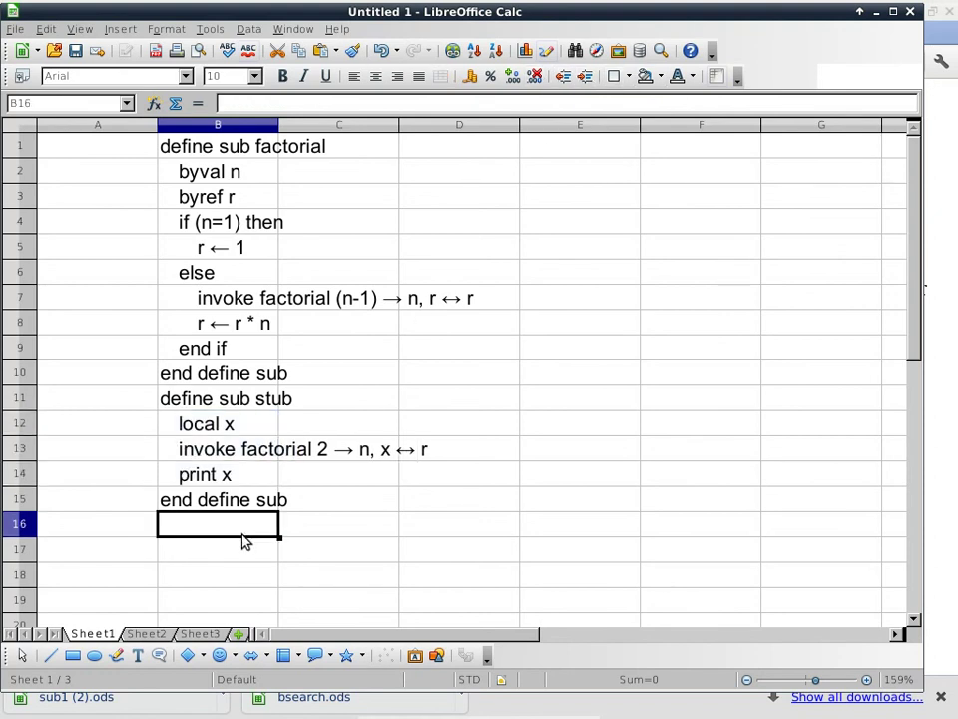
type("invoke stub")
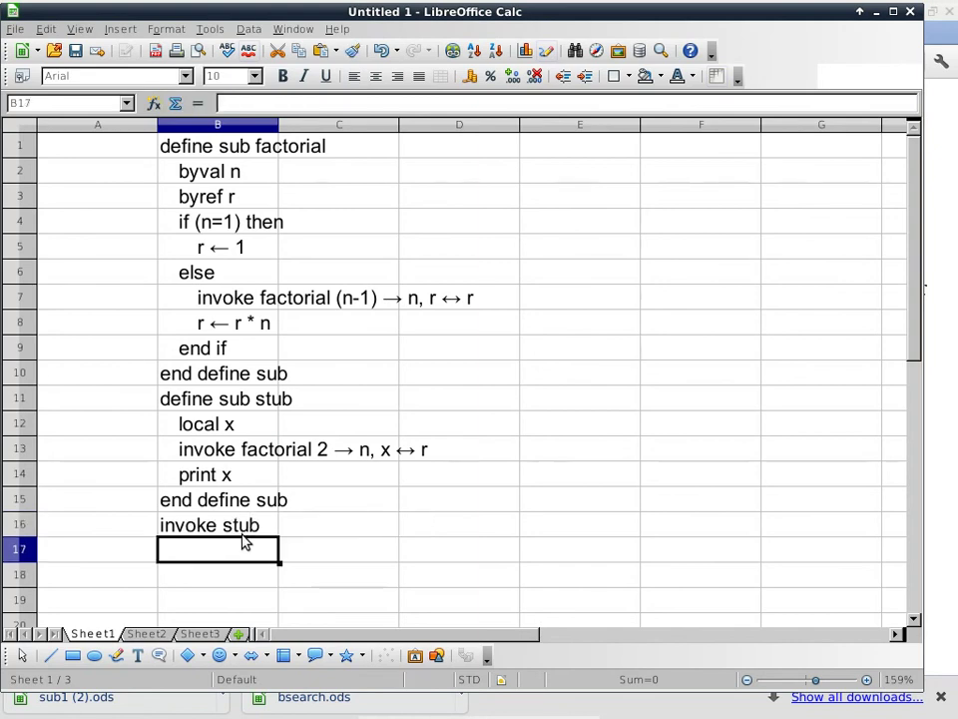
Step: Number the code lines 1 to 16 in column A and fit the widths of columns A and B to their contents
left_click(133, 156)
type("1")
key("Return")
key("Up")
left_click_drag(158, 159, 144, 531)
left_click(140, 128)
left_click_drag(140, 128, 276, 127)
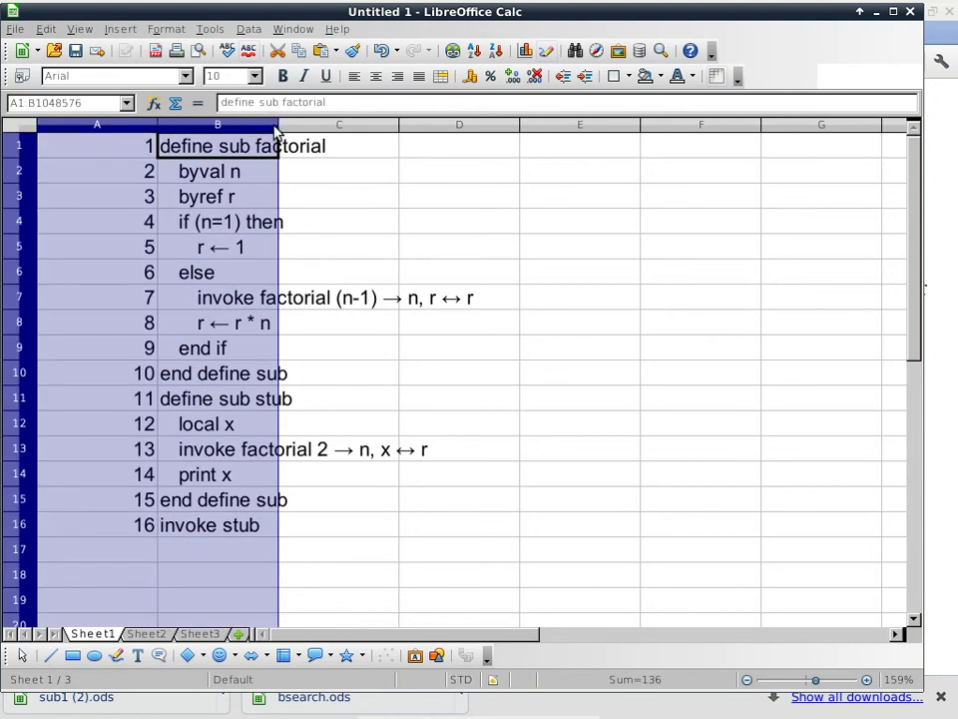
double_click(276, 126)
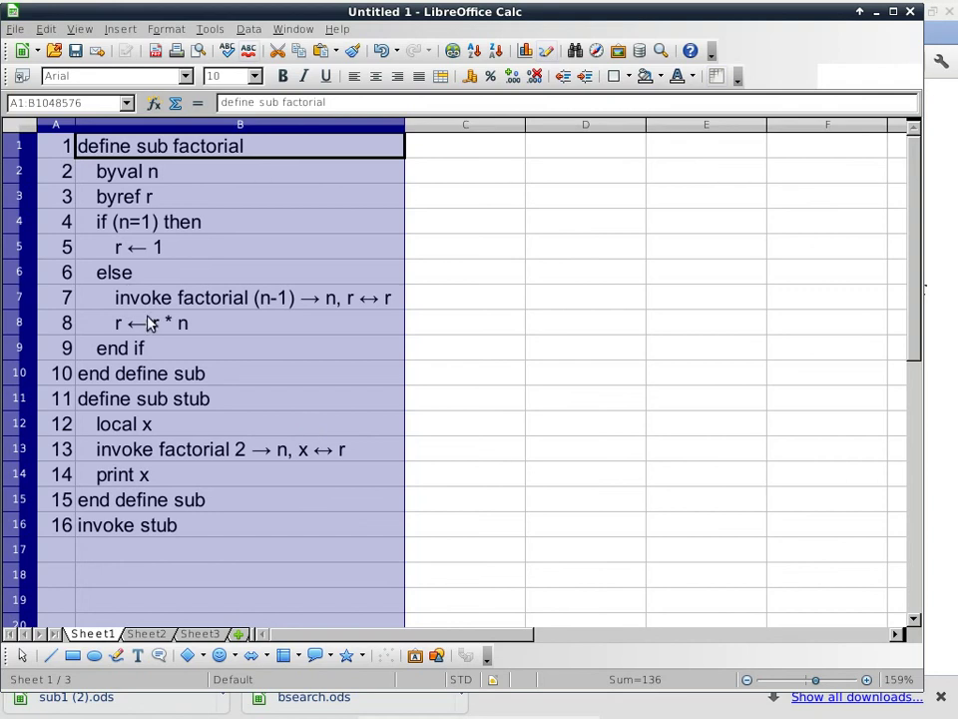
left_click(214, 455)
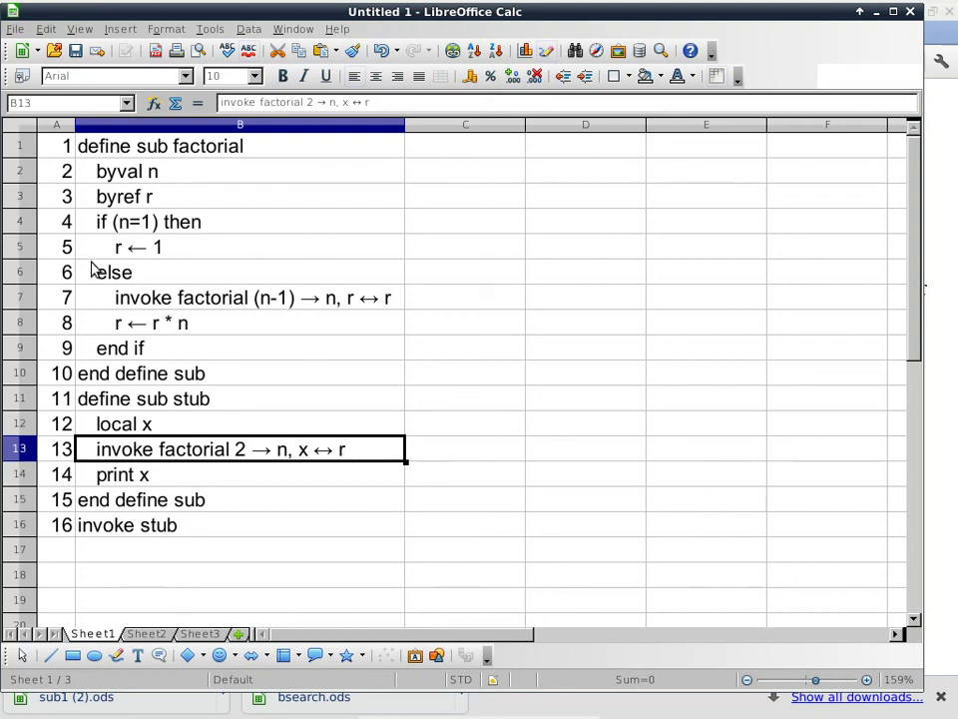
left_click(90, 305)
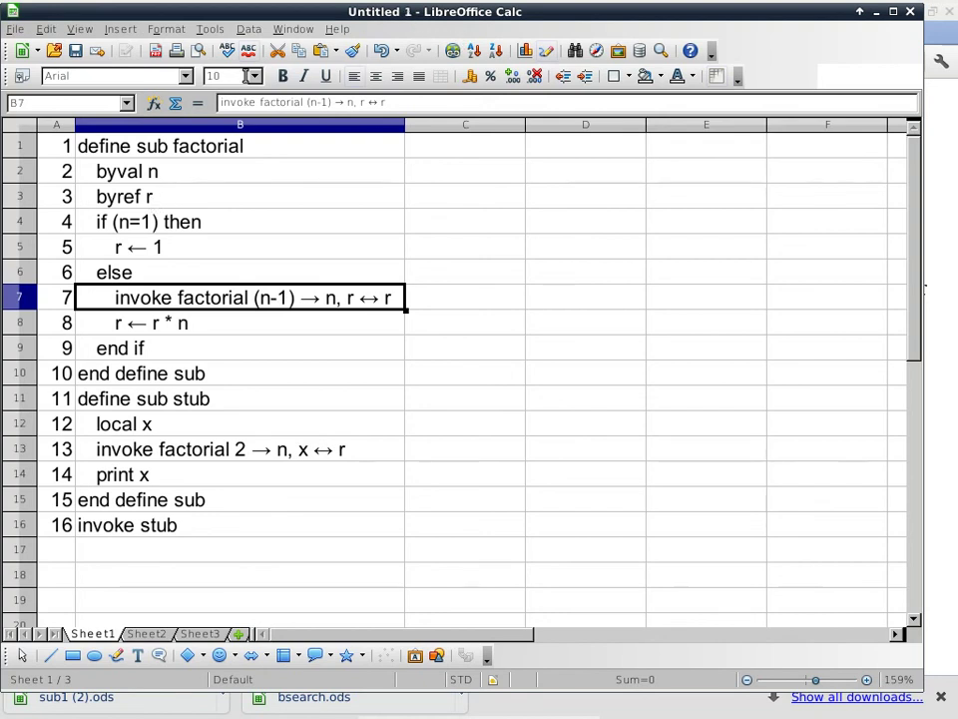
Step: Save the spreadsheet as factorialByvalByref in ODF Spreadsheet format in the 20120320_cisp300 folder
left_click(74, 51)
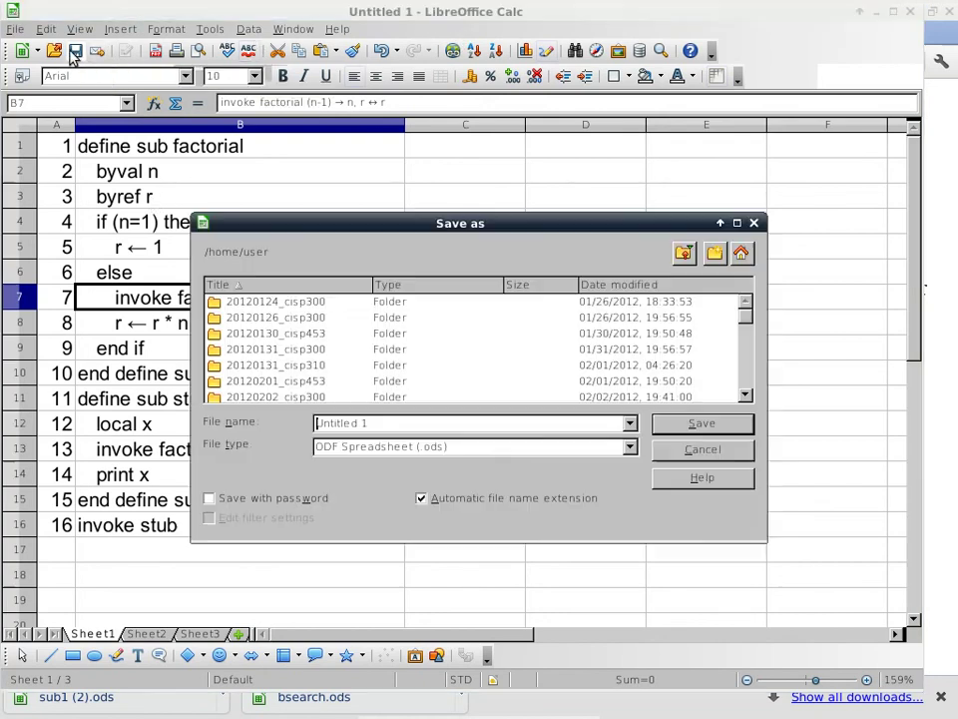
scroll(335, 359, "down", 6)
scroll(335, 330, "down", 5)
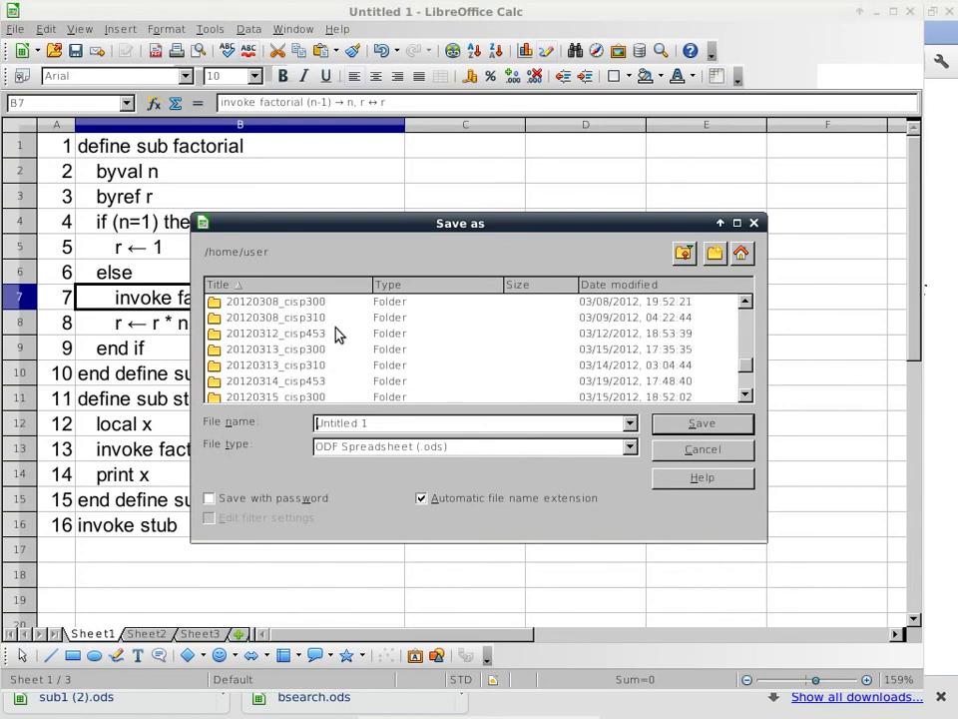
double_click(305, 303)
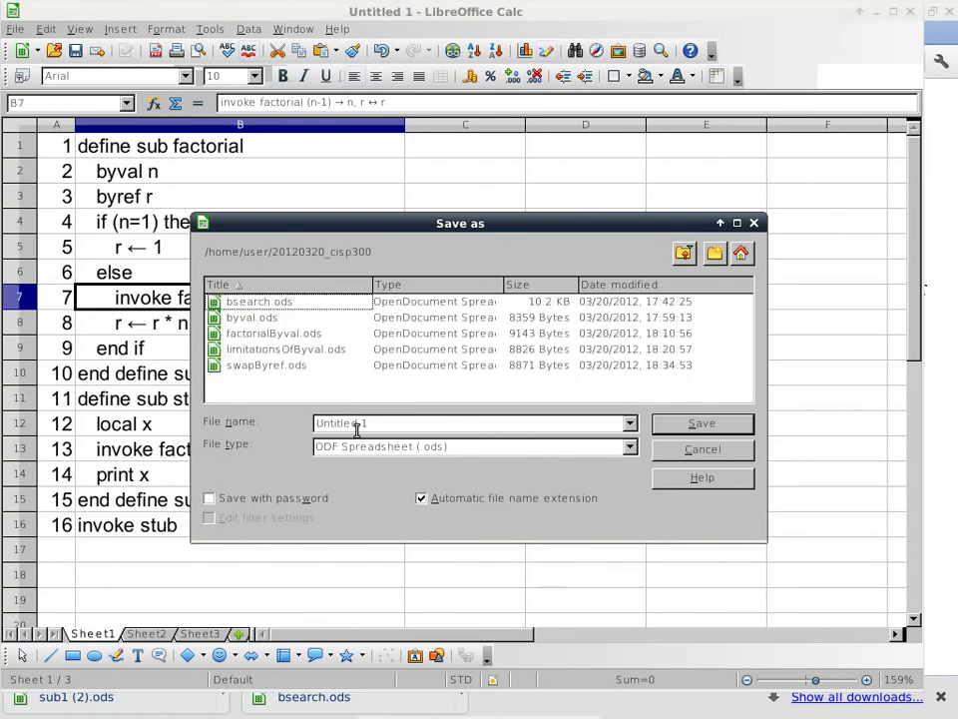
left_click_drag(387, 421, 300, 421)
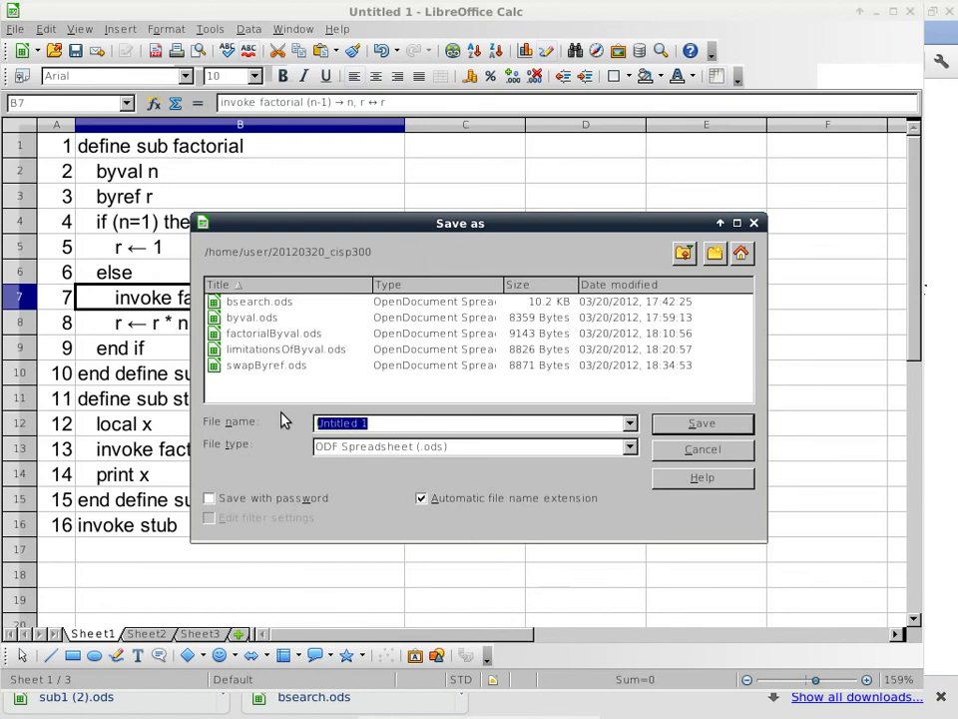
type("factorial")
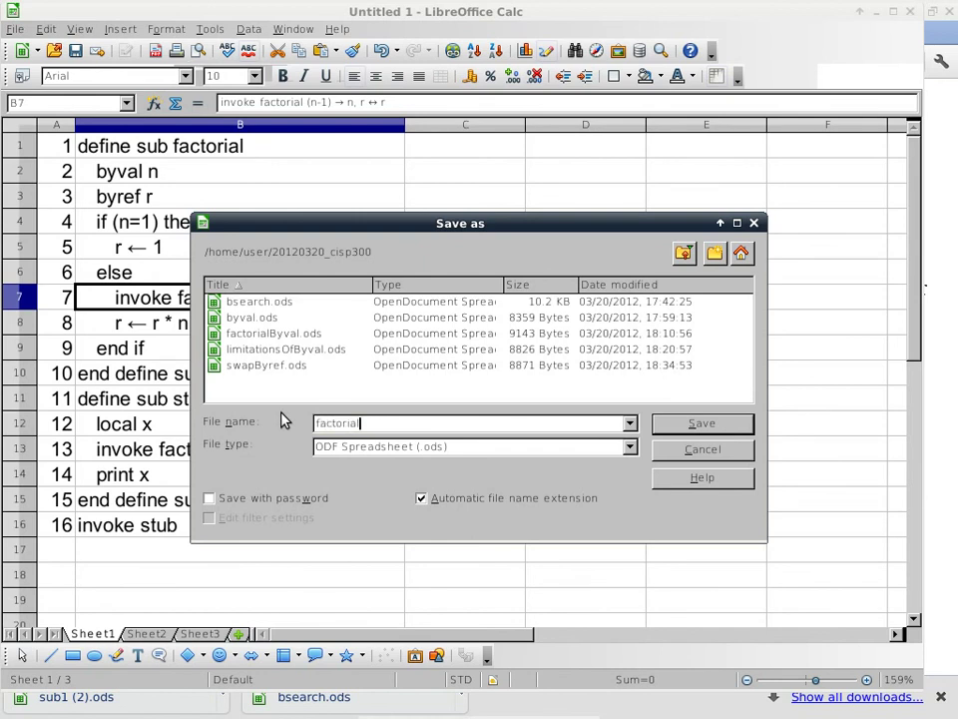
type("ByvalByre")
type("f")
key("Return")
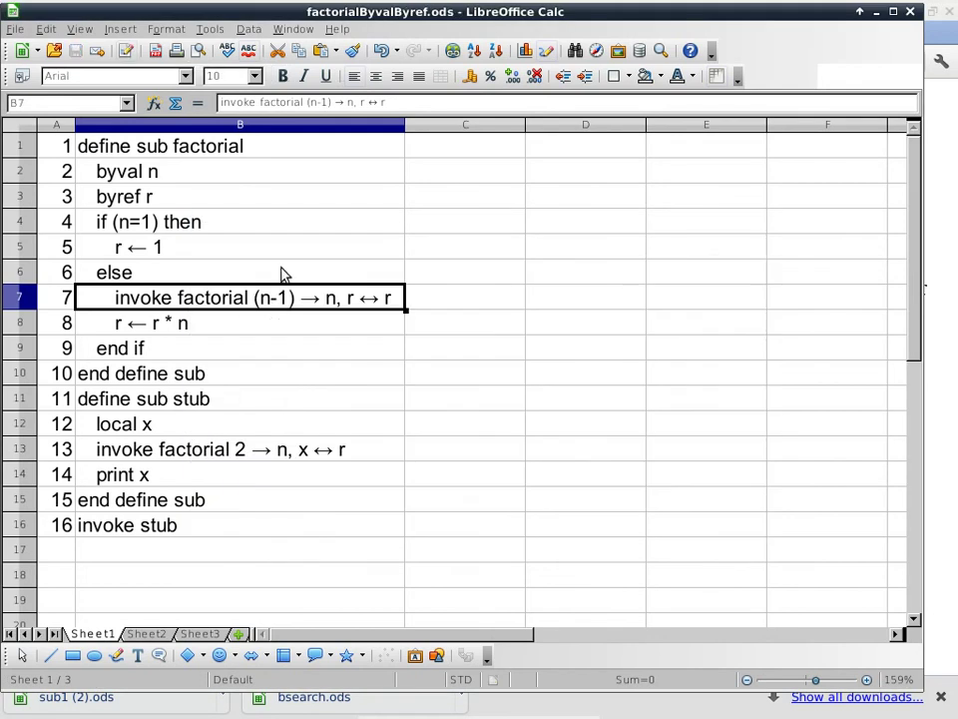
Step: Open a second window of the spreadsheet, place it beside the code listing and show Sheet2 in it
left_click(296, 30)
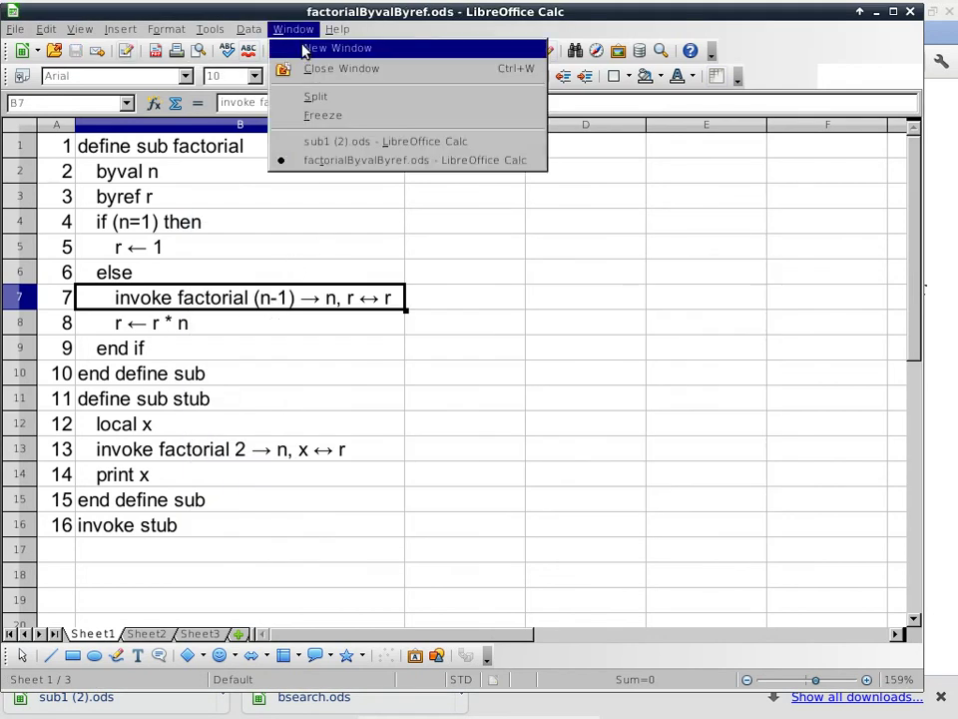
left_click(305, 51)
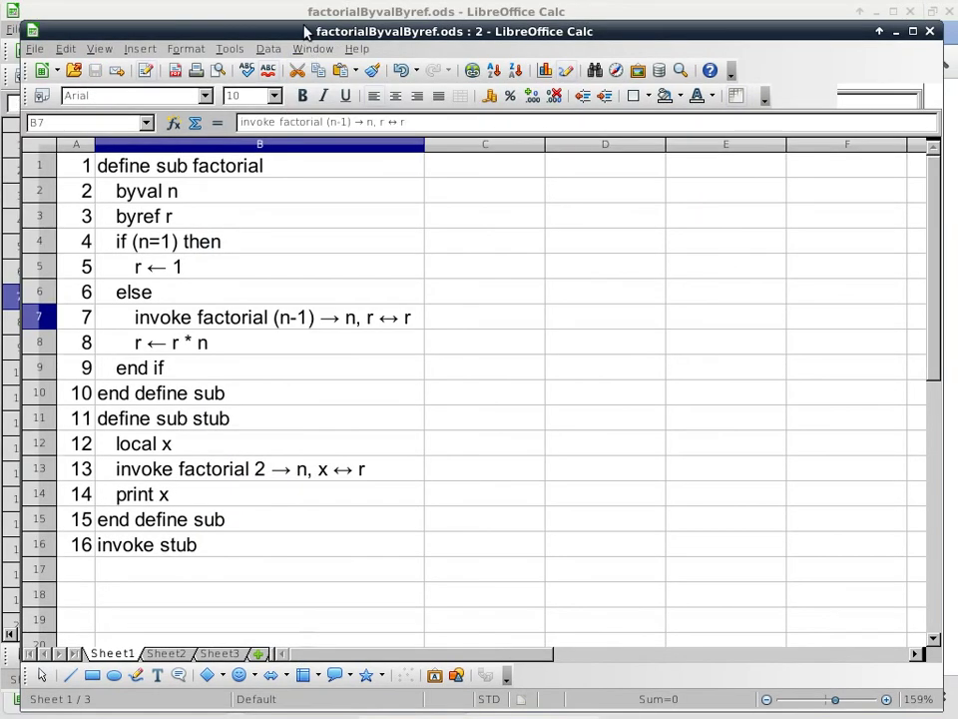
left_click_drag(292, 22, 689, 8)
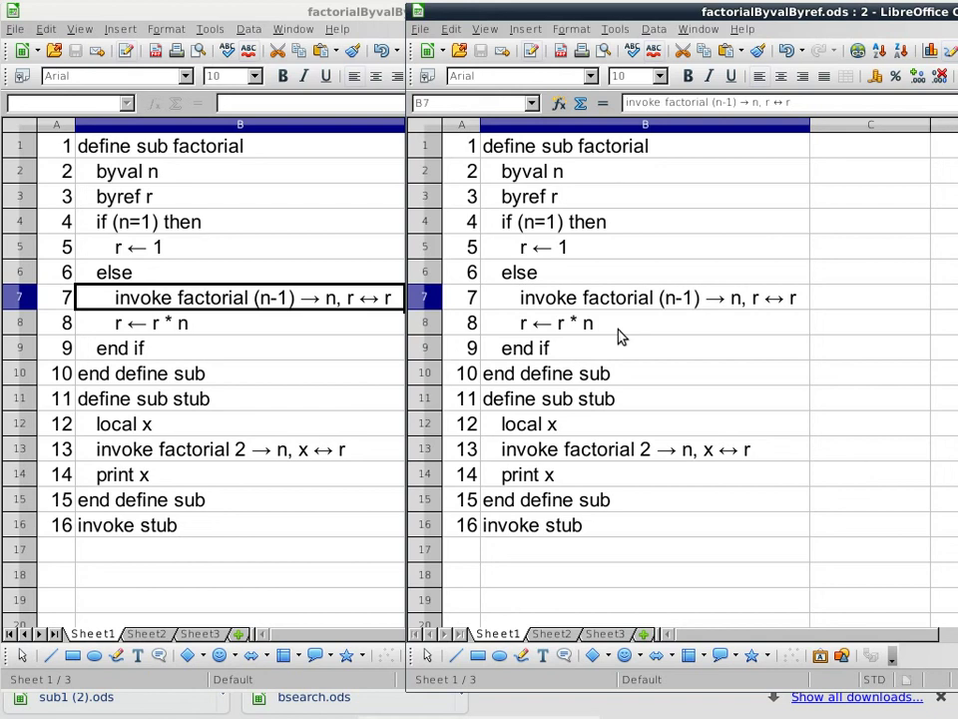
left_click(551, 634)
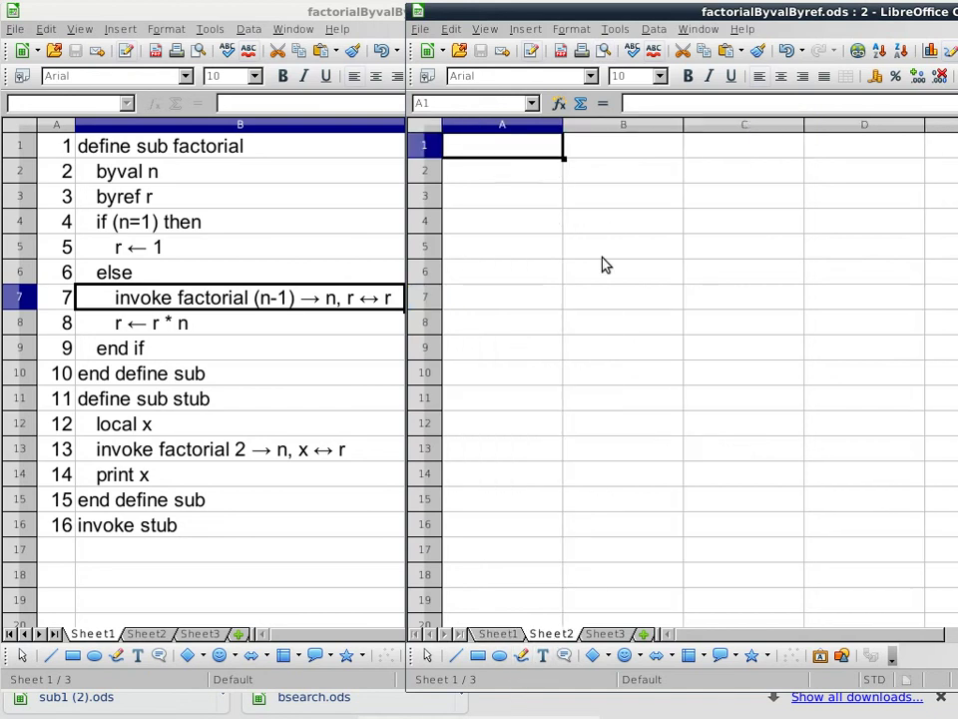
Step: Enter the trace headings comments in A1 and line# in B1, add pre in B2, and fit column B to its contents
type("comments")
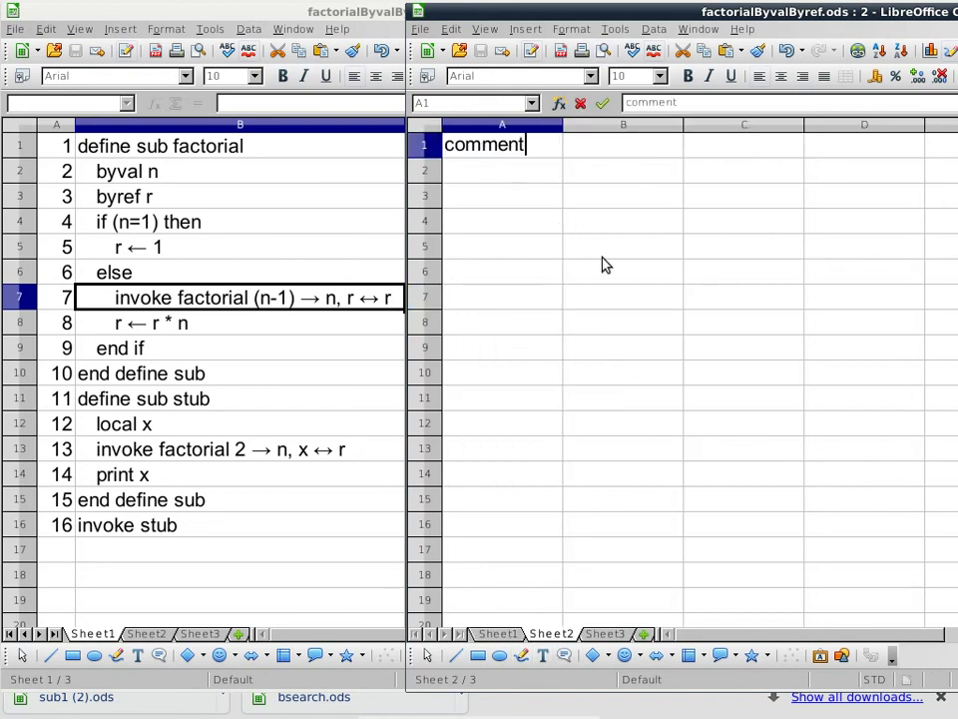
key("Tab")
type("line#")
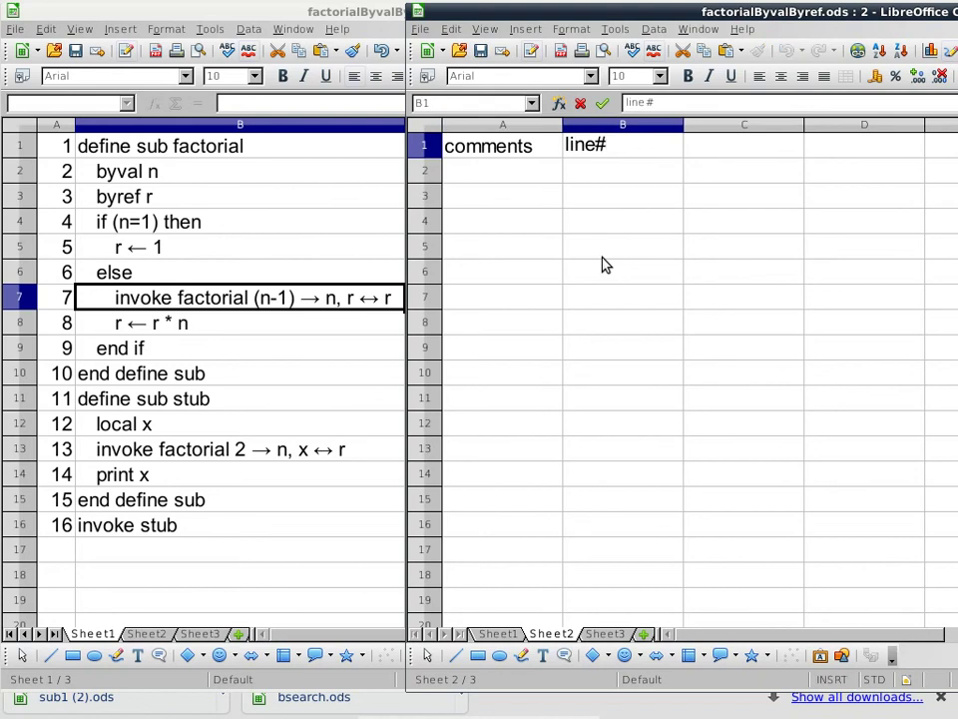
key("Return")
type("pre")
key("Return")
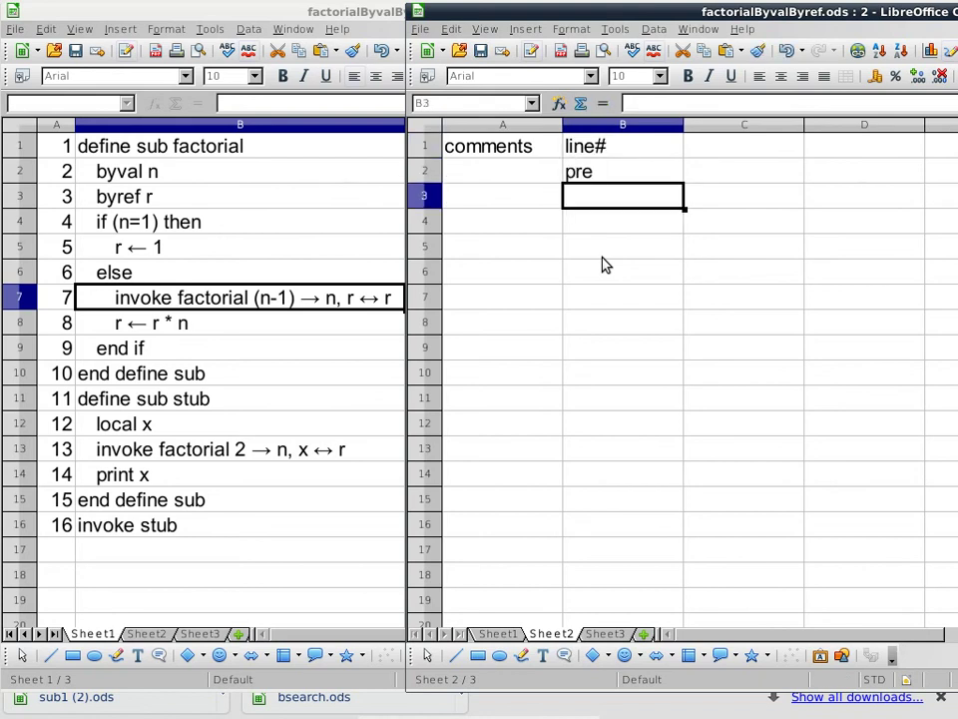
left_click(675, 126)
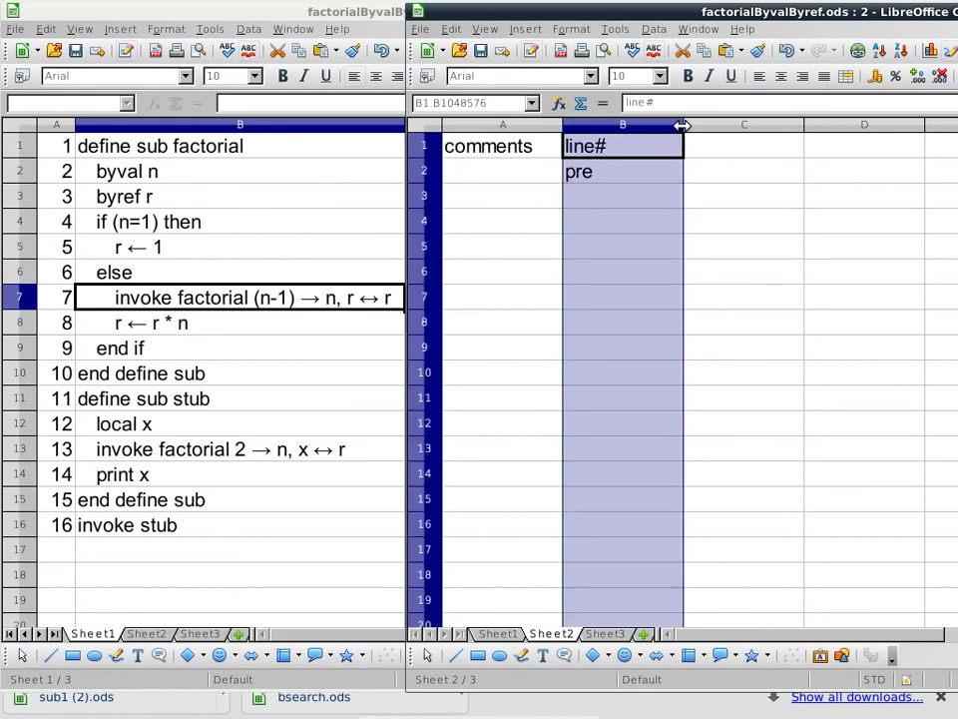
double_click(683, 124)
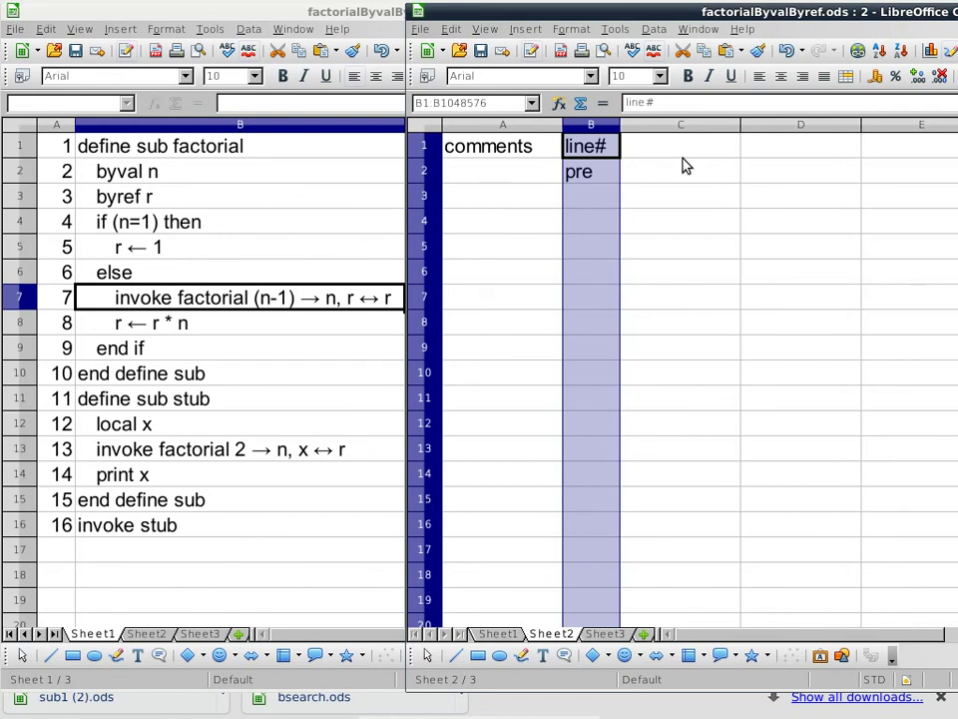
Step: Enter 16 as the first traced line in B3, retline# in C3 and post in C4
left_click(604, 198)
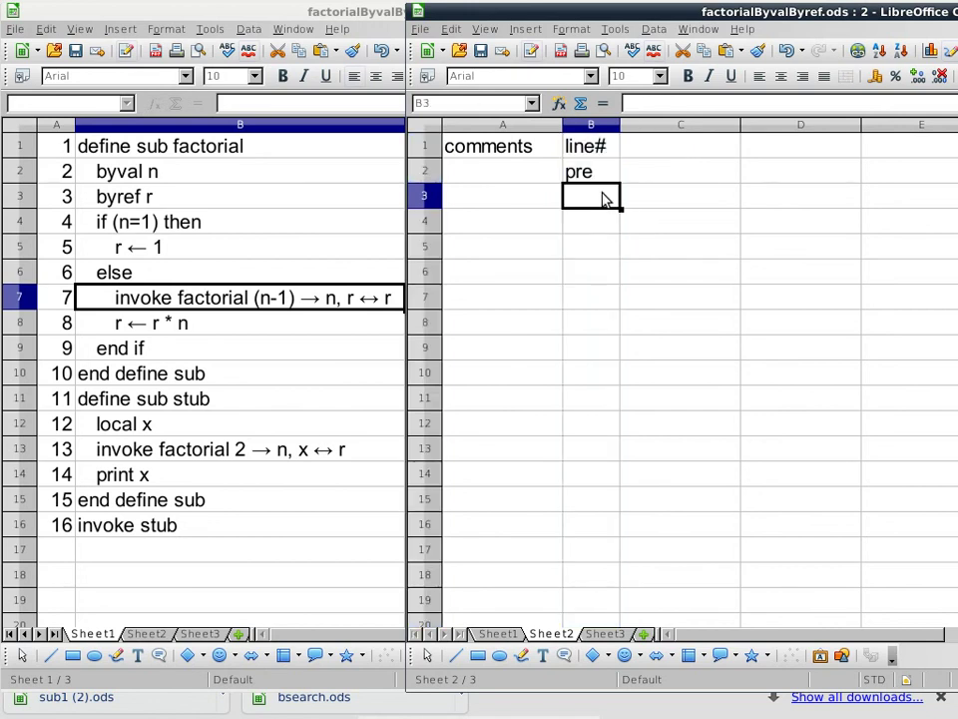
type("16")
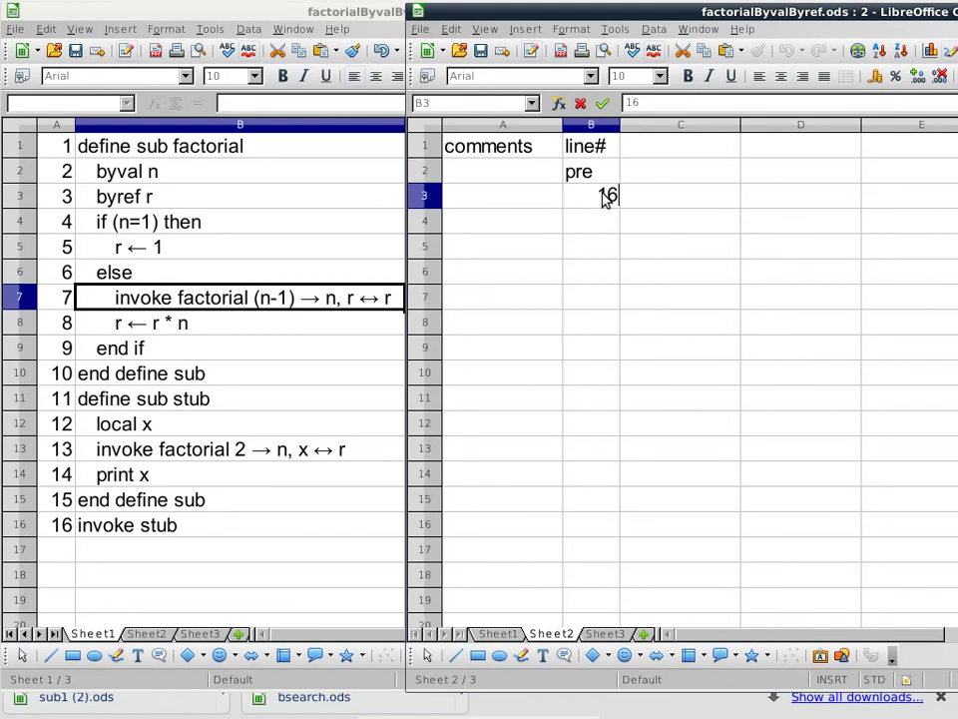
key("Return")
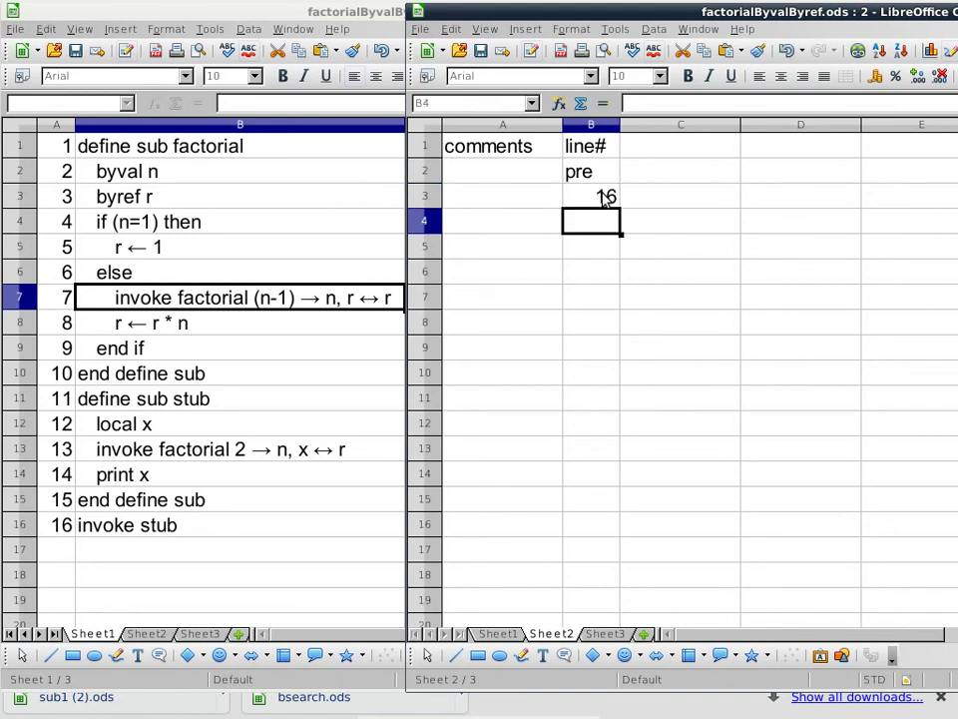
key("Up")
key("Right")
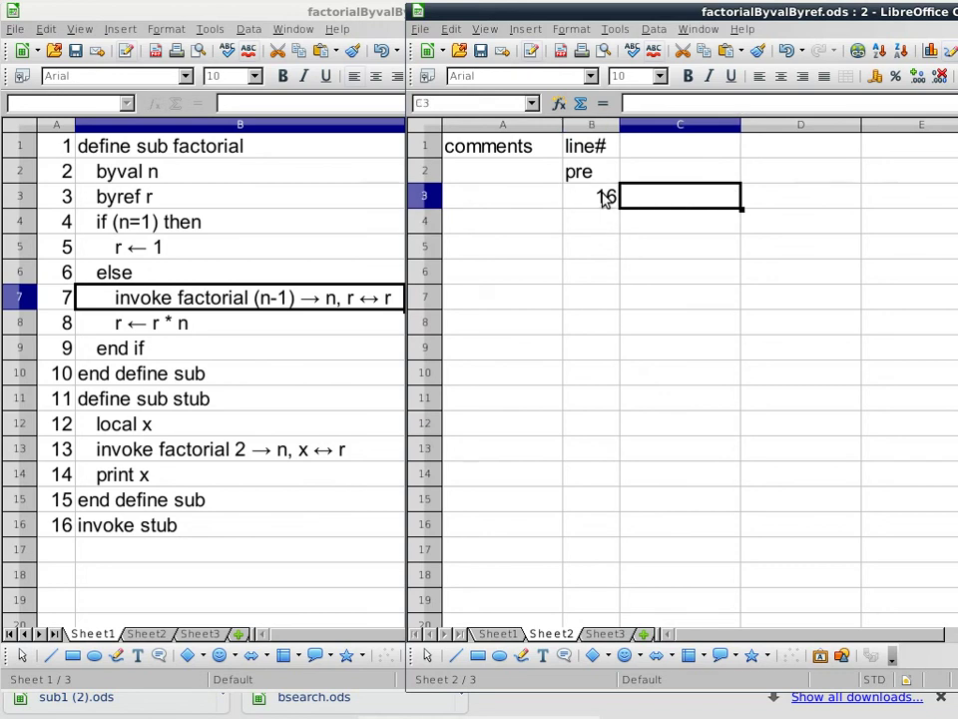
type("retline3")
key("BackSpace")
type("#")
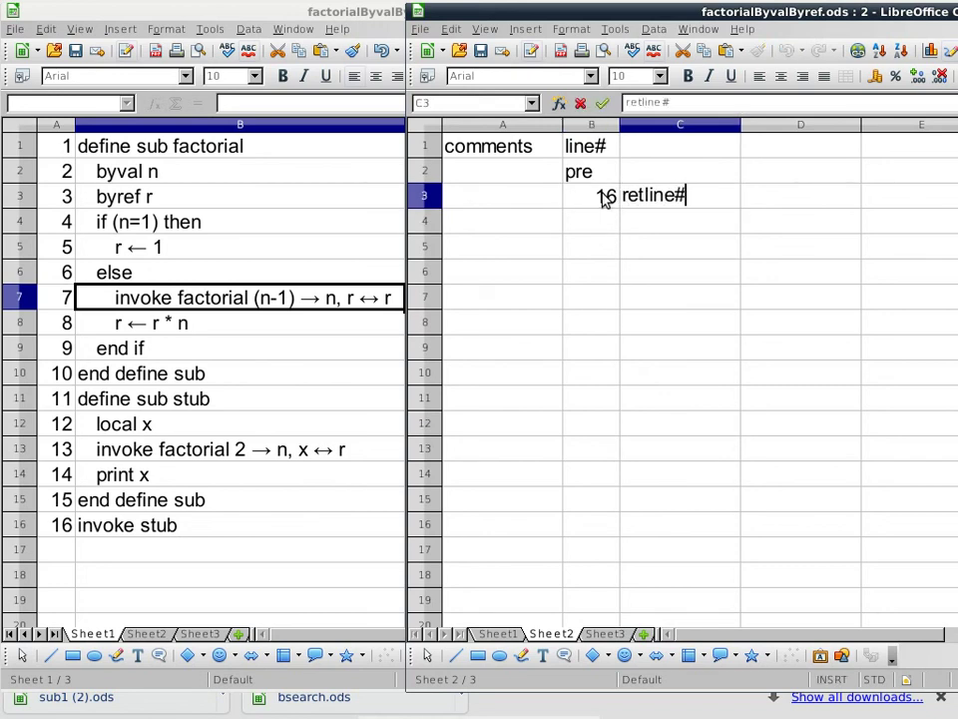
key("Return")
type("post")
key("Return")
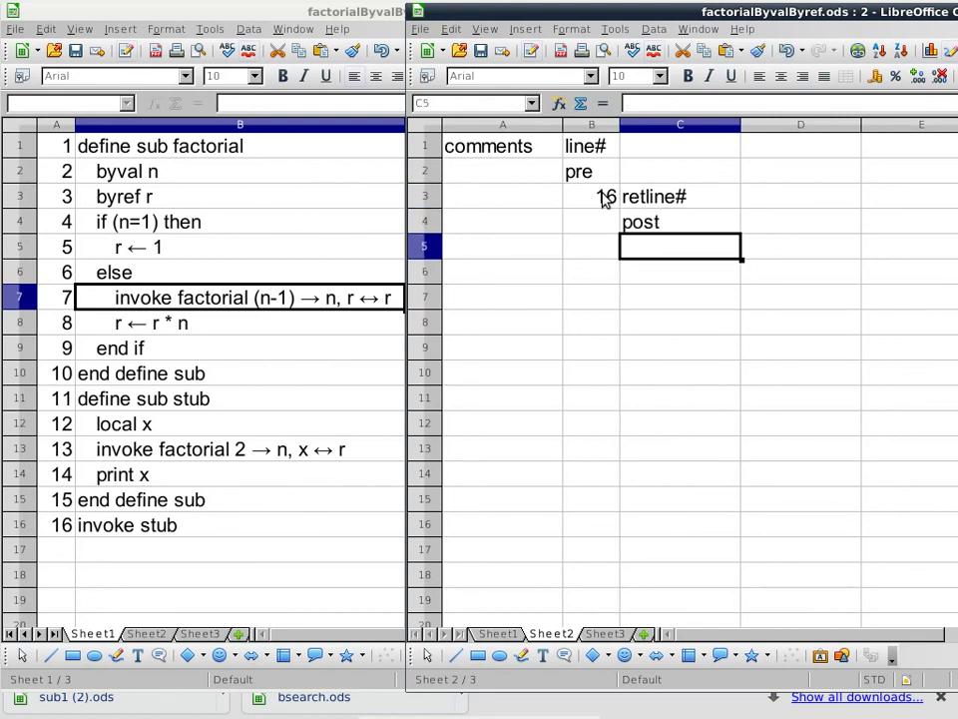
Step: Add the stub's local variable x as a trace heading in D3, beside retline#
key("Up")
key("Up")
key("Right")
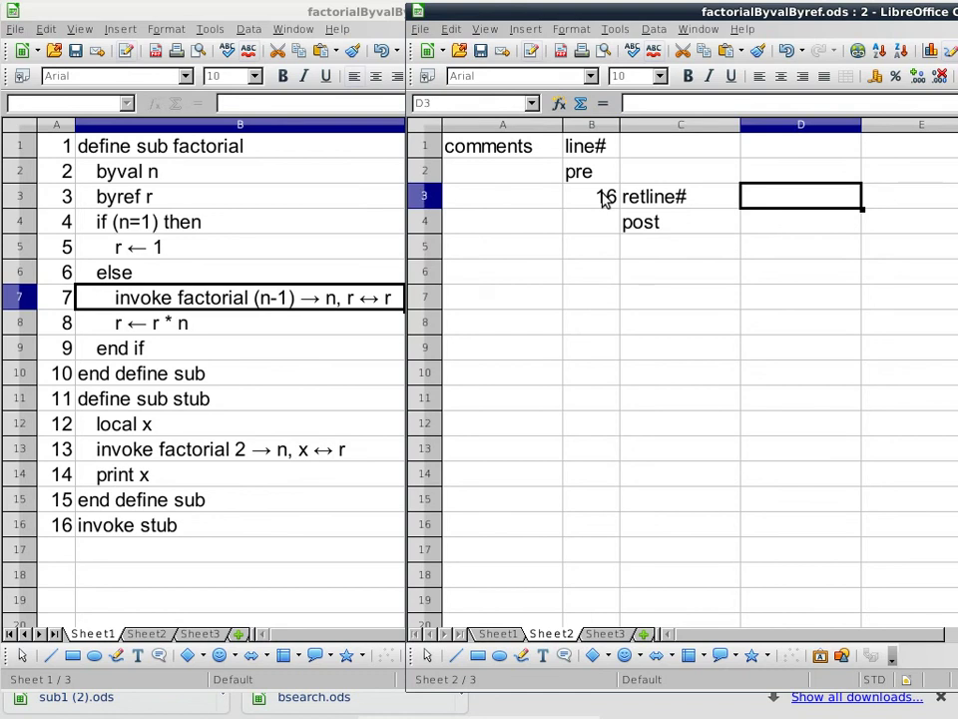
type("x")
key("Return")
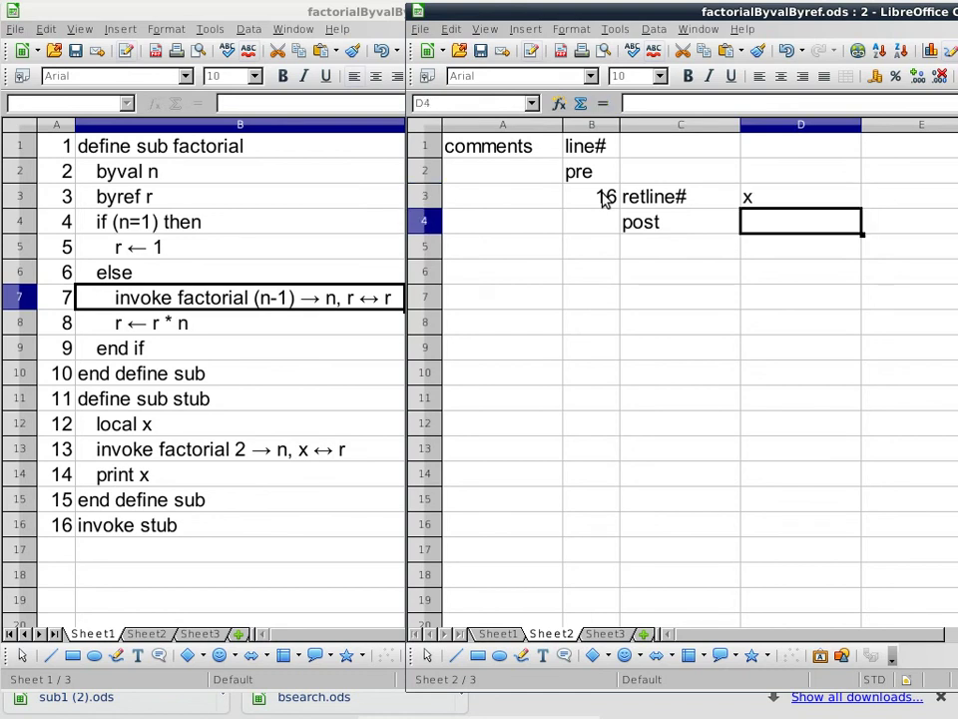